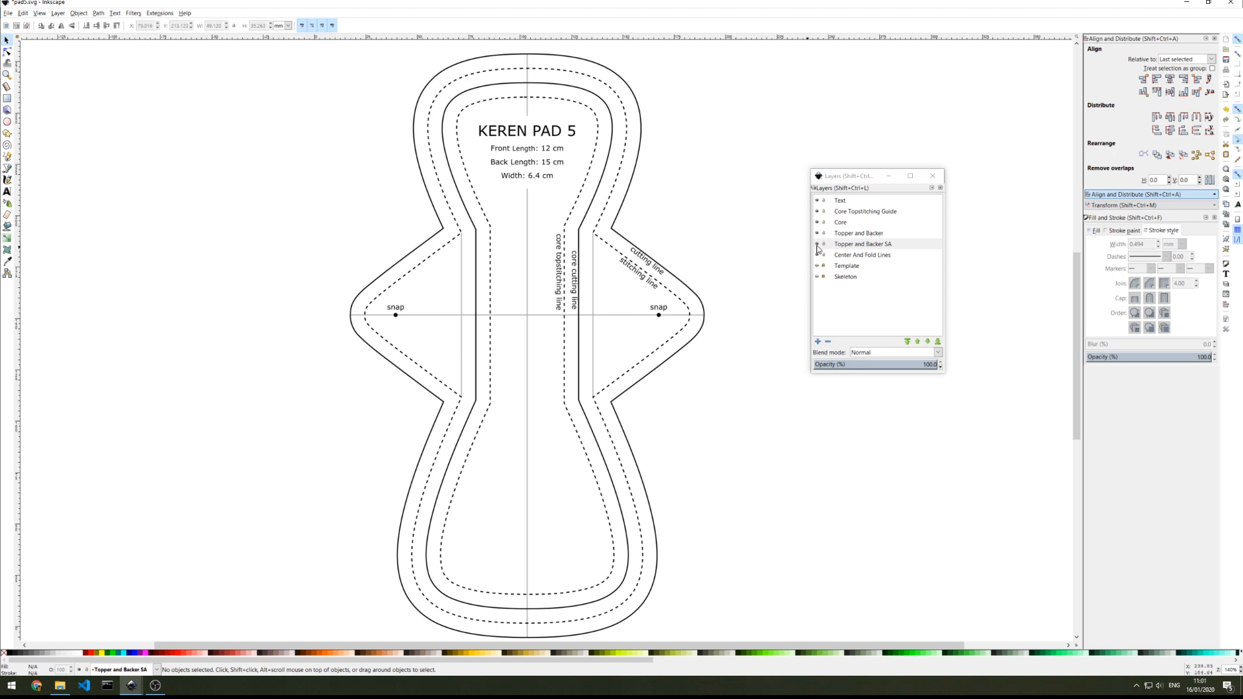
# Hide all visible pattern layers except Topper and Backer to isolate the dashed stitching outline and snap points
pyautogui.click(817, 201)
pyautogui.click(817, 212)
pyautogui.click(817, 222)
pyautogui.click(817, 233)
pyautogui.click(817, 233)
pyautogui.click(817, 244)
pyautogui.click(817, 255)
pyautogui.click(817, 255)
pyautogui.click(817, 255)
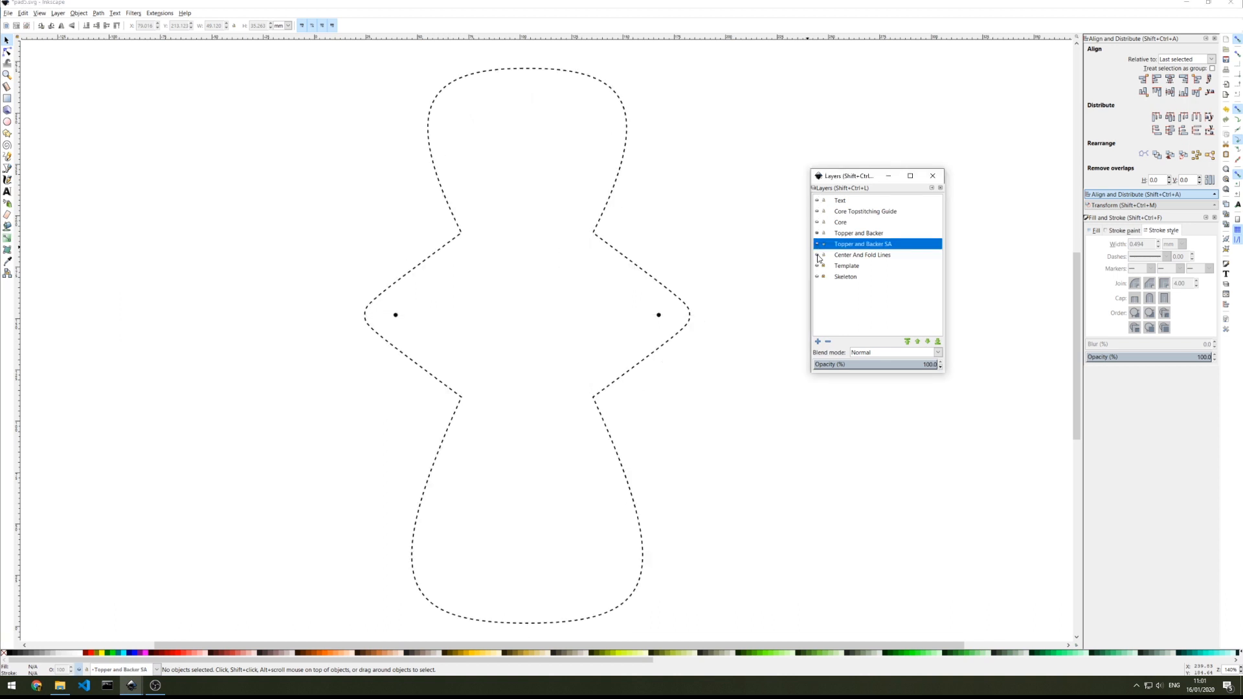
# Show the guides, hide the Topper and Backer layer, and show the Skeleton and Template layers
pyautogui.click(39, 14)
pyautogui.click(58, 149)
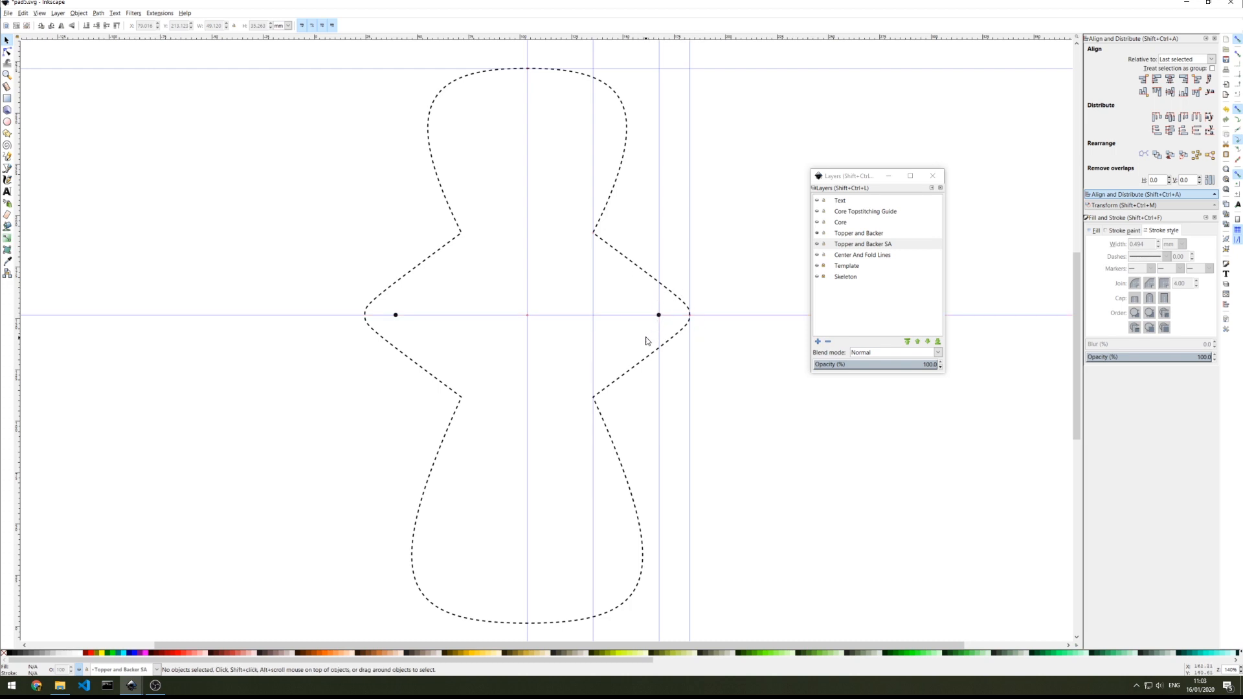
pyautogui.click(817, 241)
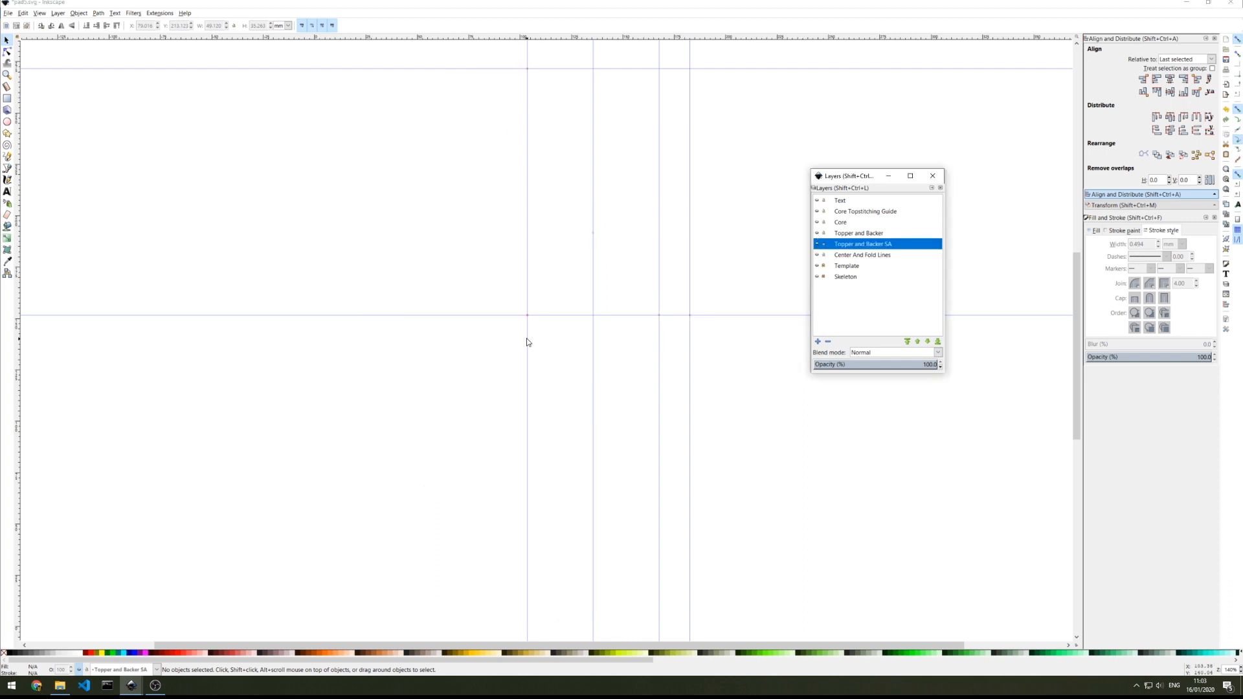
pyautogui.click(818, 277)
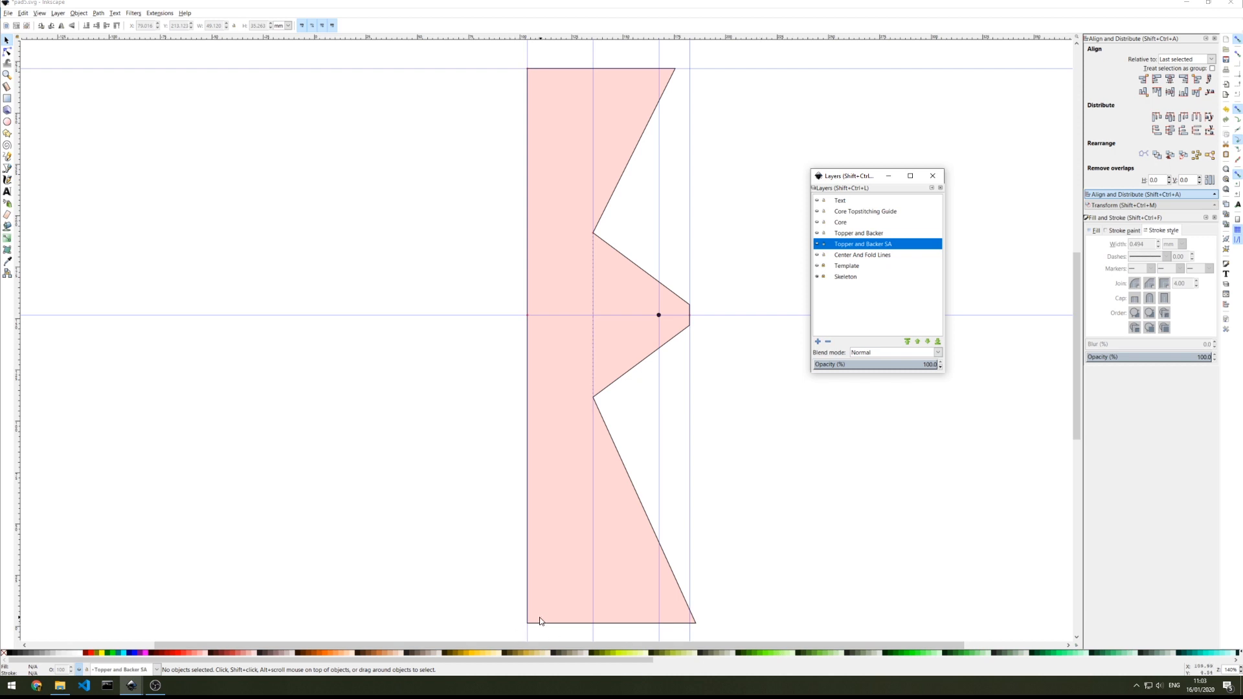
pyautogui.click(817, 266)
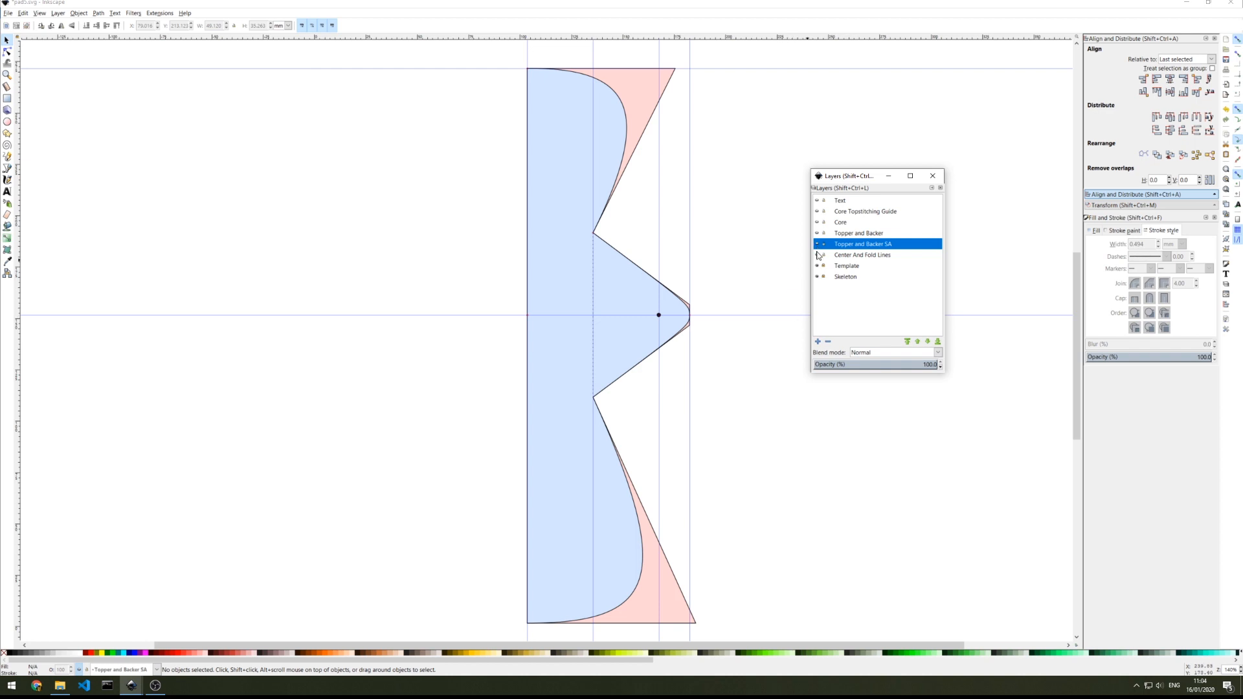
# Make Template the current layer and hide both the Skeleton layer and the guides
pyautogui.click(848, 268)
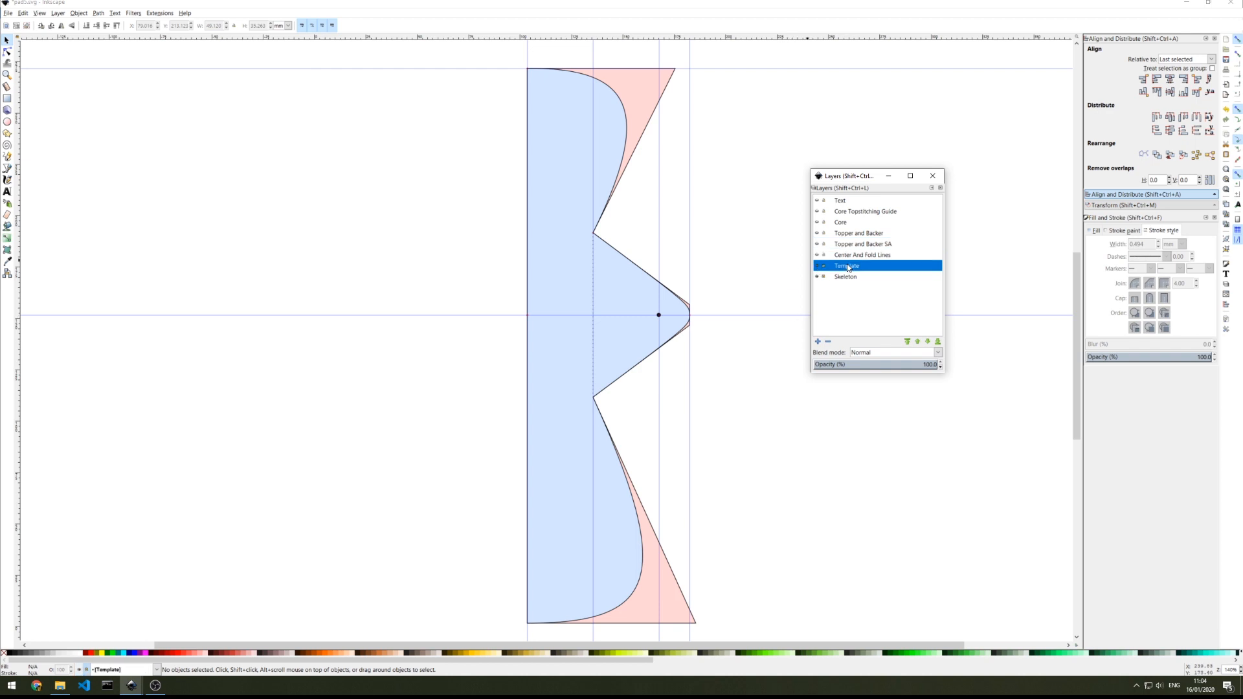
pyautogui.click(818, 278)
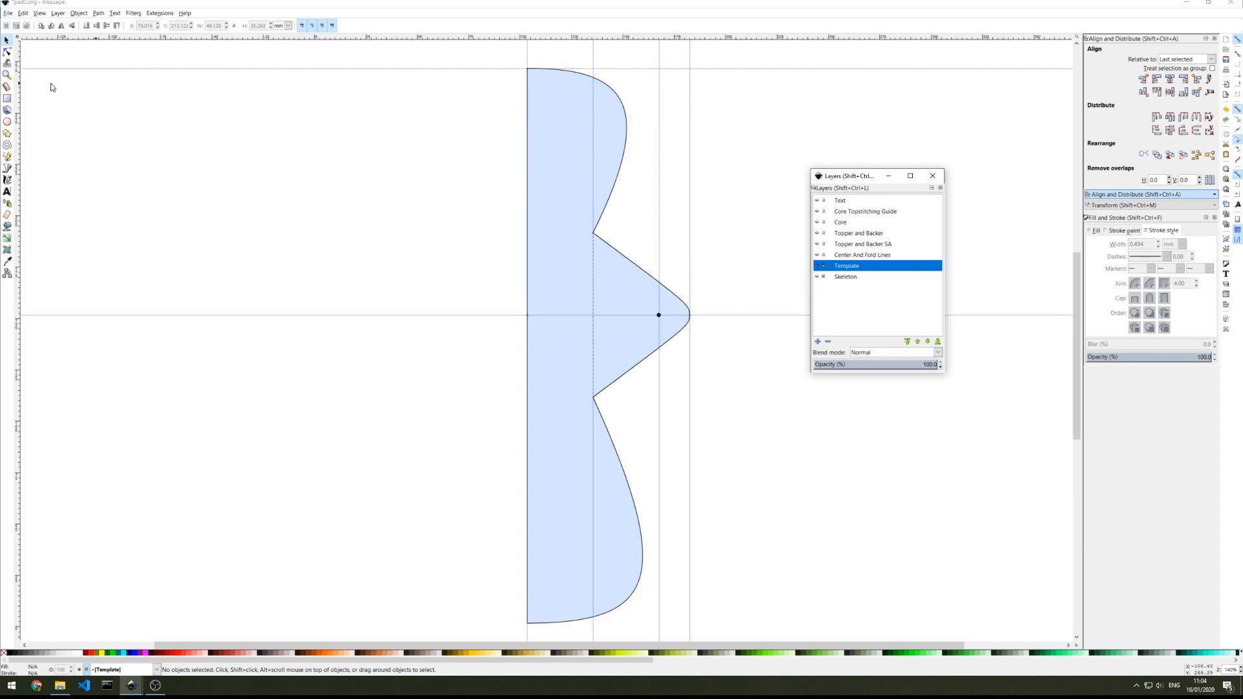
pyautogui.click(39, 13)
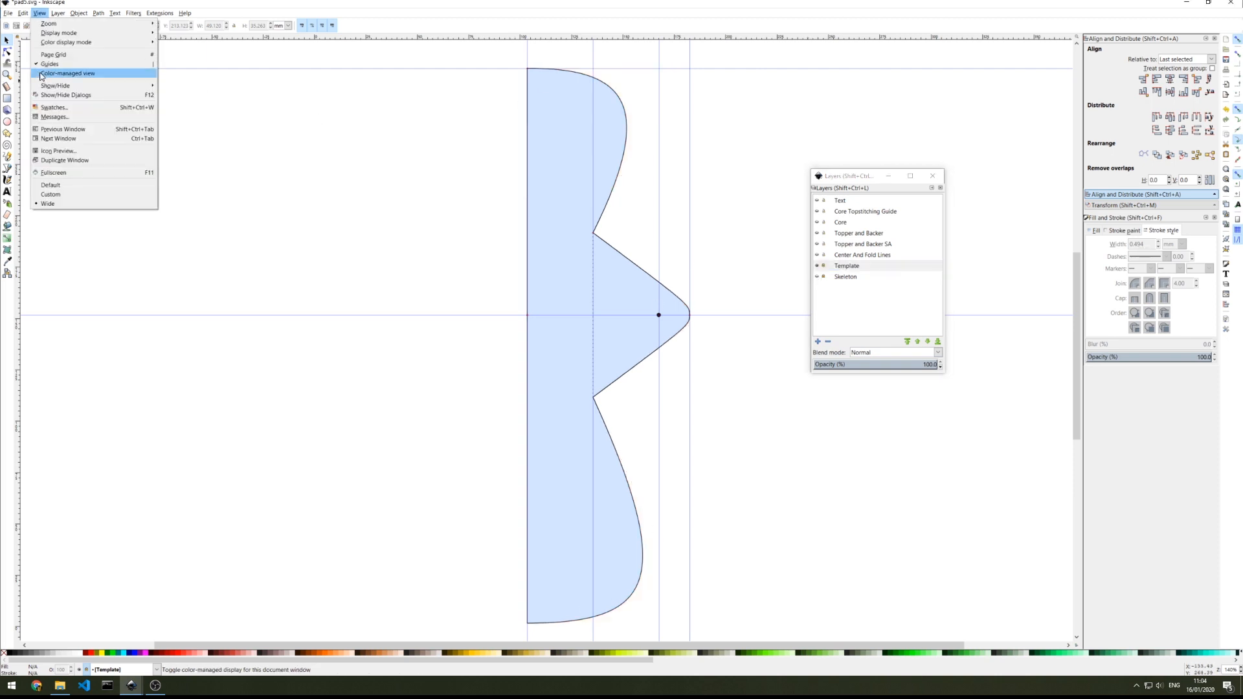
pyautogui.click(75, 76)
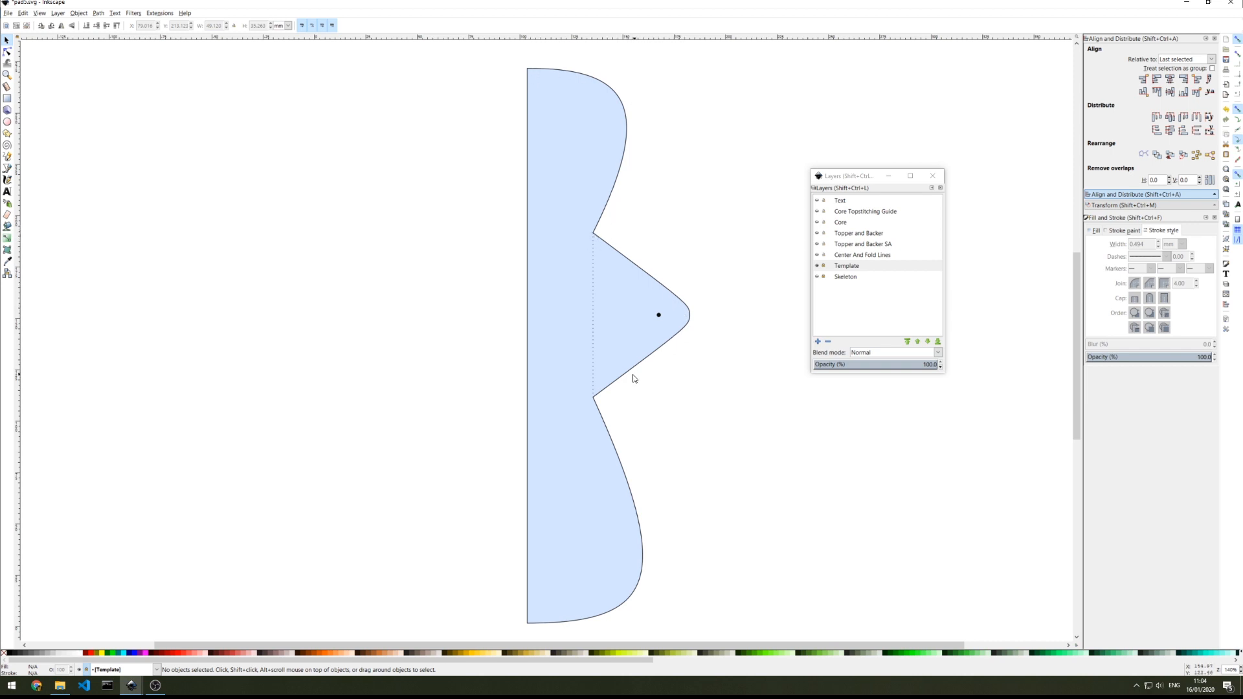
# Hide the Template layer and show Topper and Backer, Topper and Backer SA, Core, Core Topstitching Guide, Center And Fold Lines, and Text
pyautogui.click(816, 235)
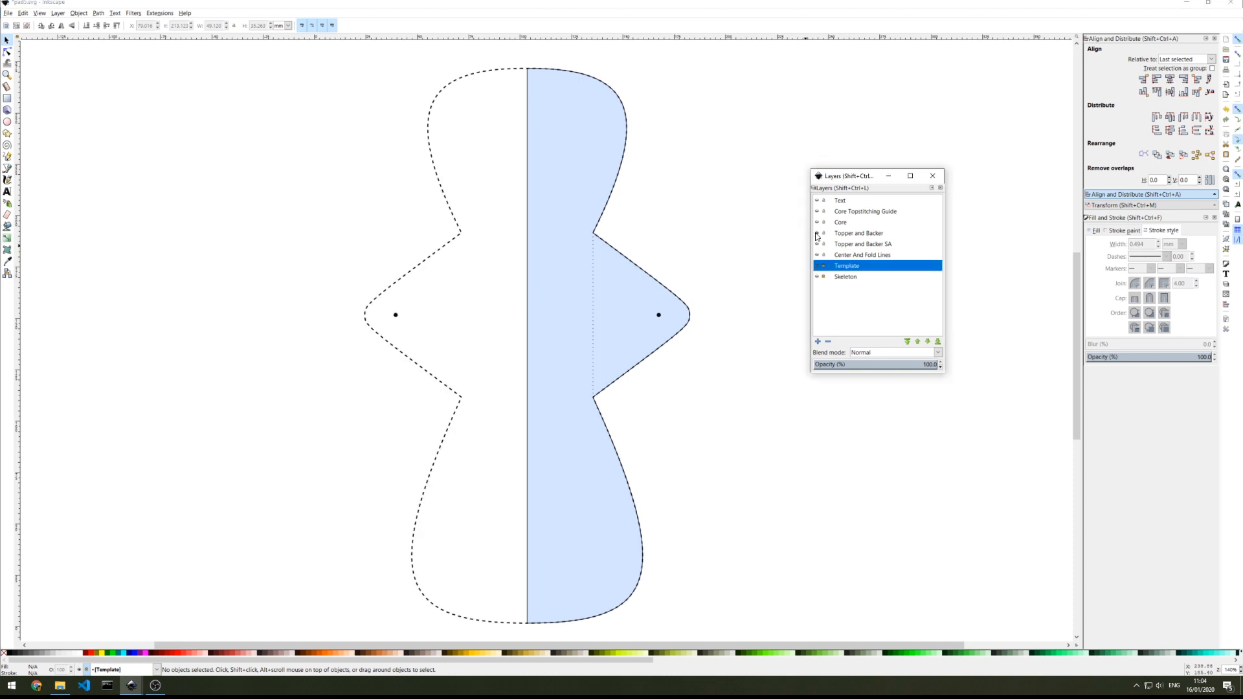
pyautogui.click(817, 267)
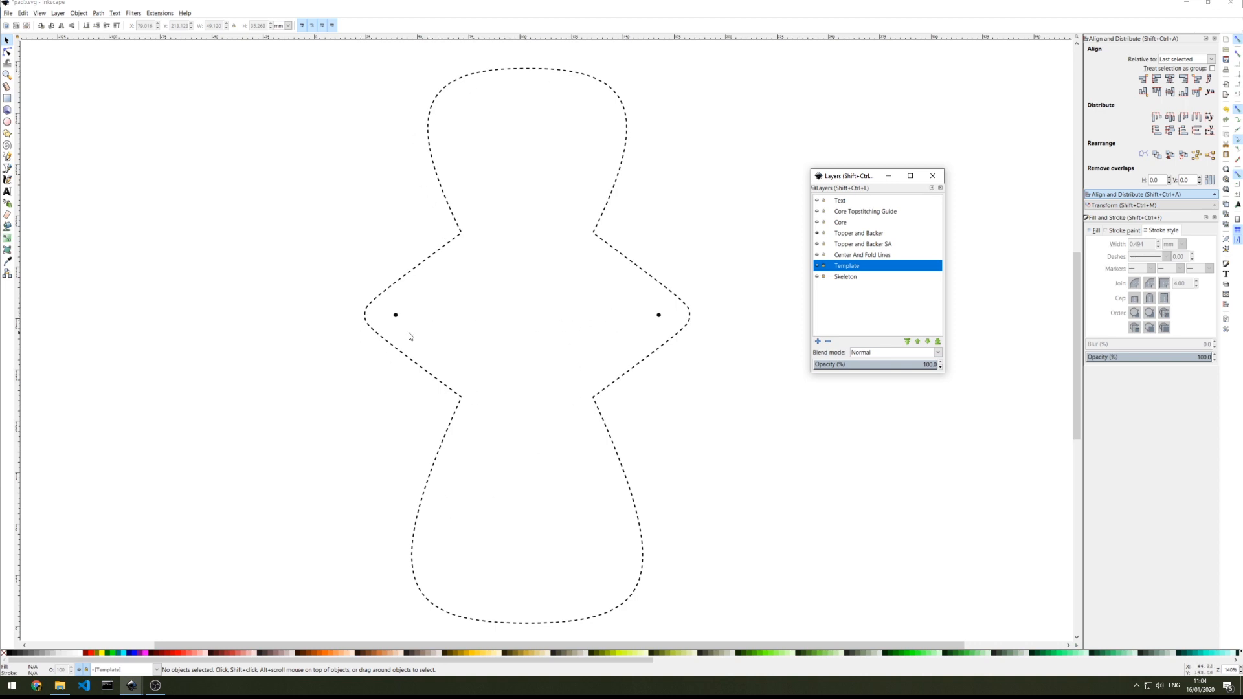
pyautogui.click(817, 245)
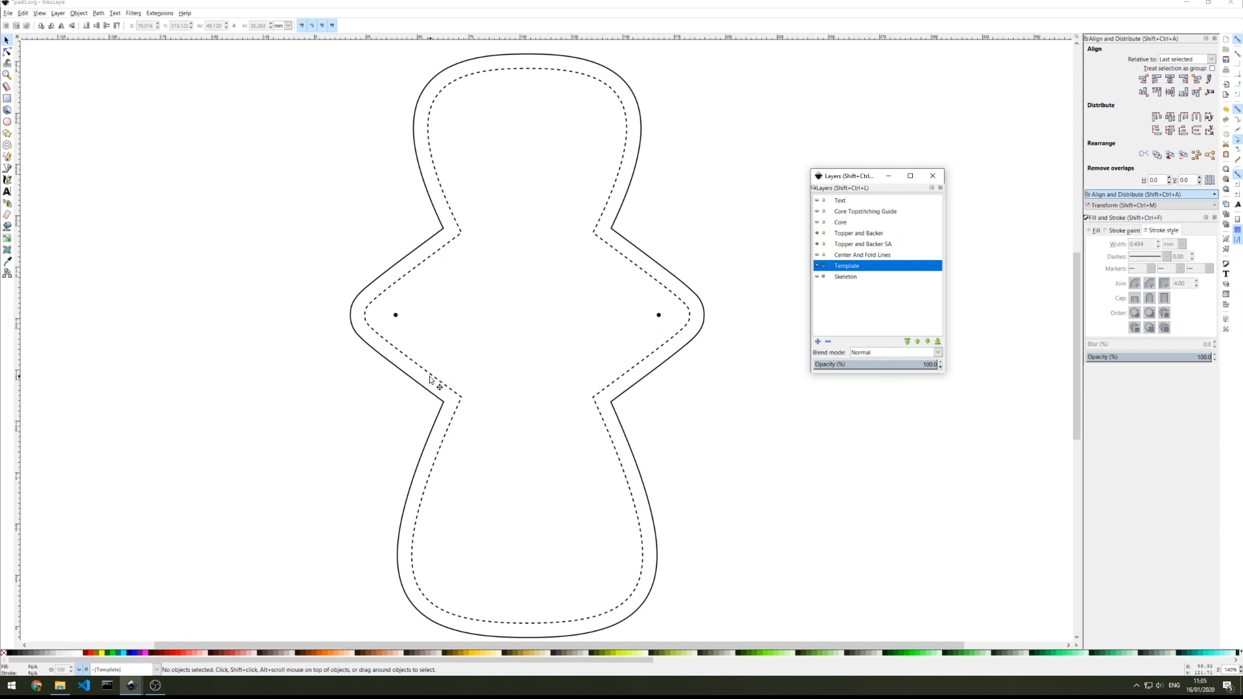
pyautogui.click(818, 223)
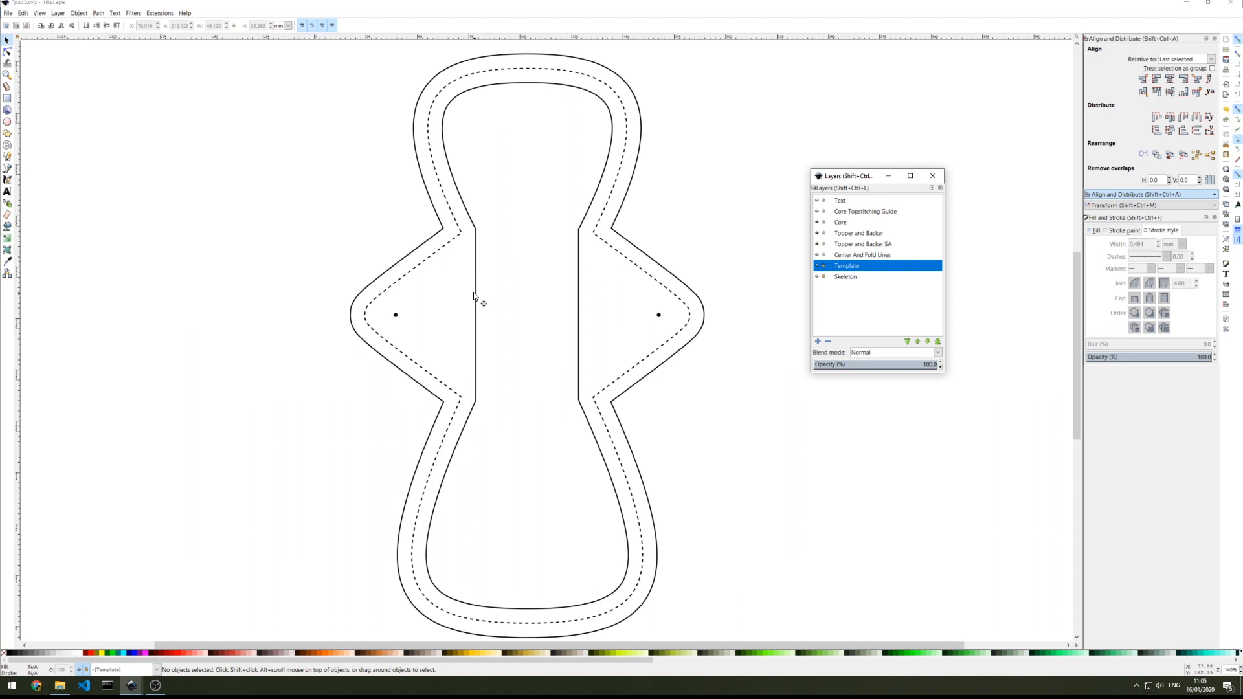
pyautogui.click(817, 211)
pyautogui.click(817, 256)
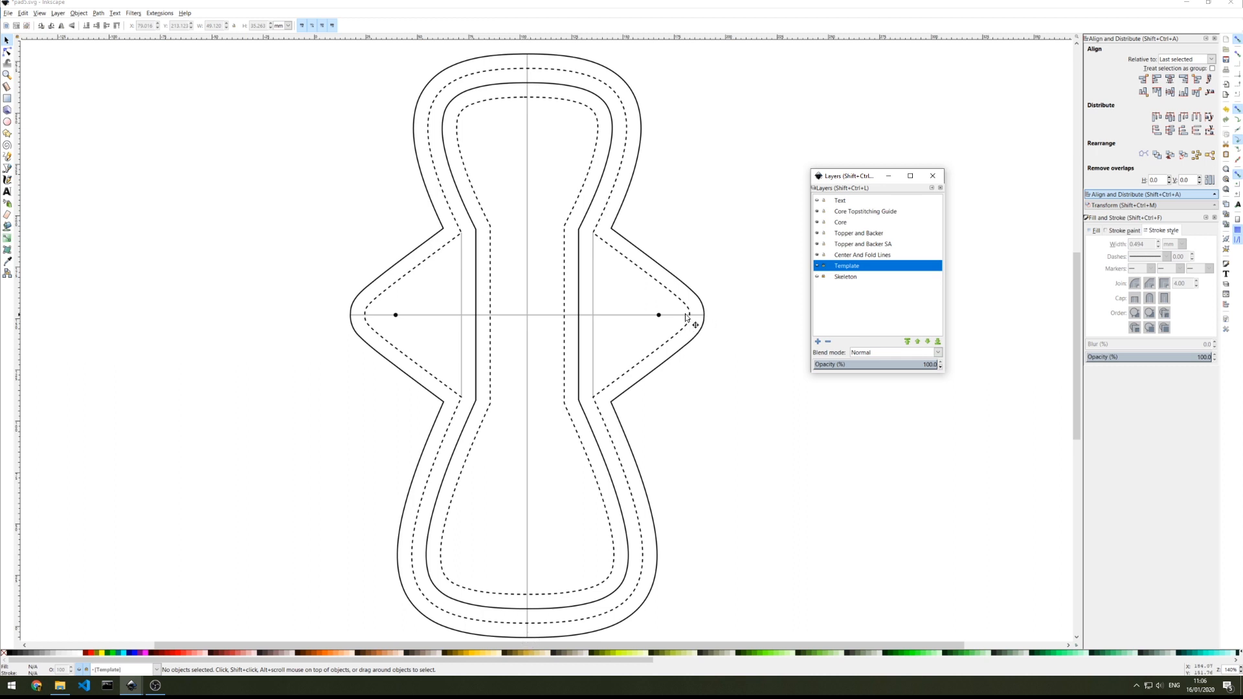
pyautogui.click(817, 201)
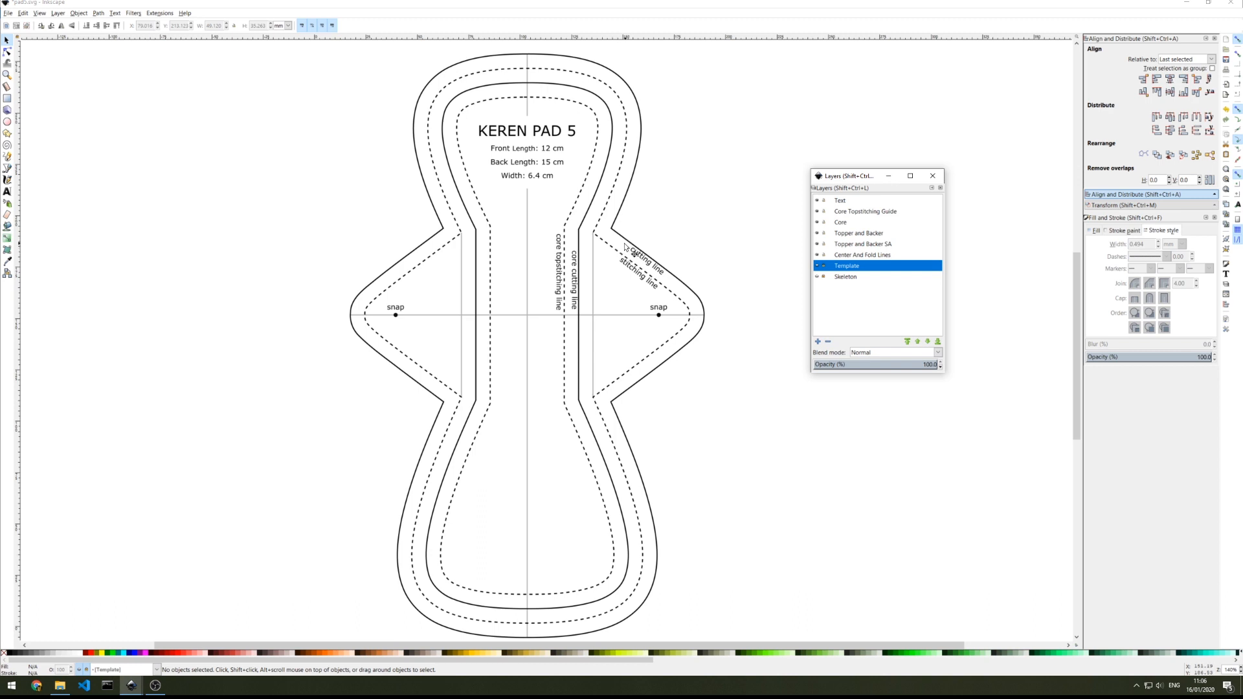
pyautogui.click(855, 244)
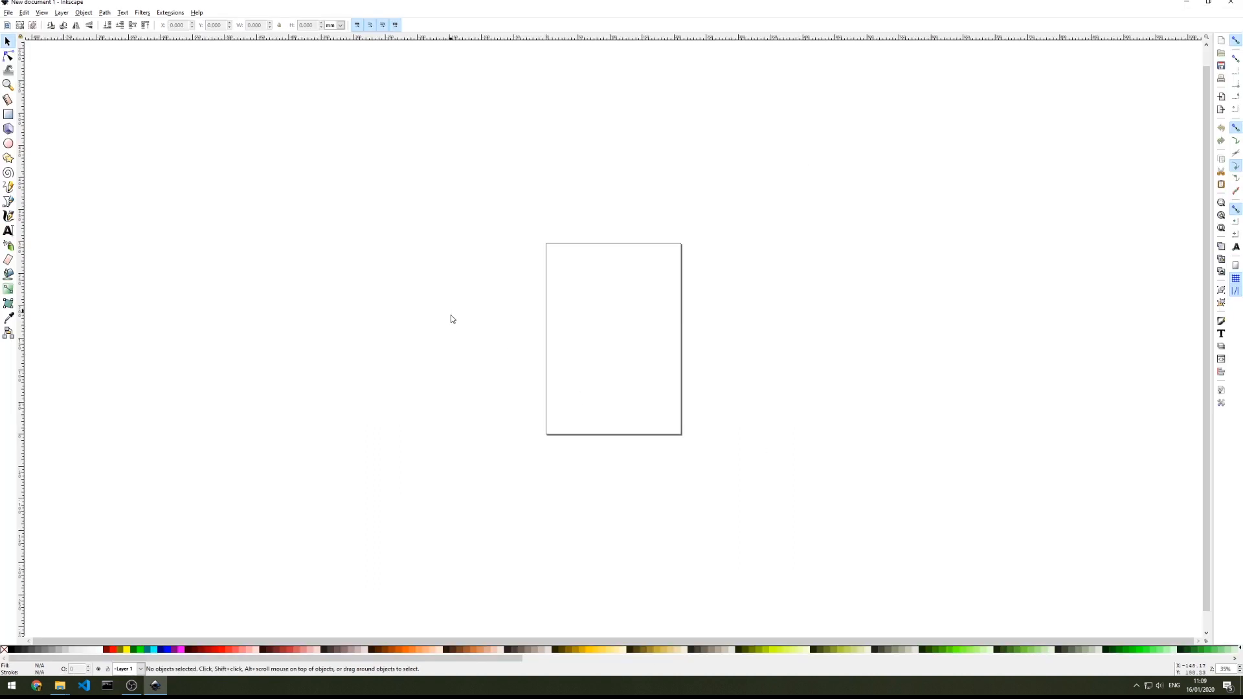
pyautogui.scroll(3, 594, 402)
pyautogui.scroll(-6, 592, 401)
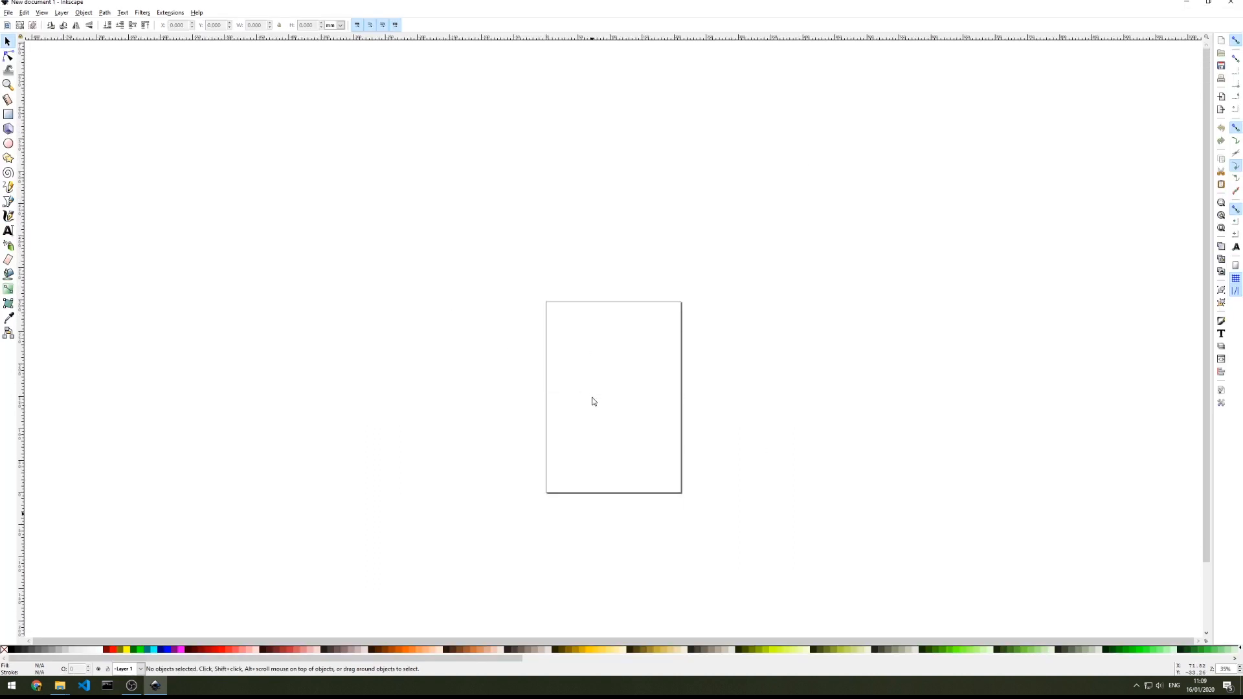
pyautogui.scroll(3, 592, 401)
pyautogui.scroll(-1, 591, 401)
pyautogui.scroll(-3, 605, 421)
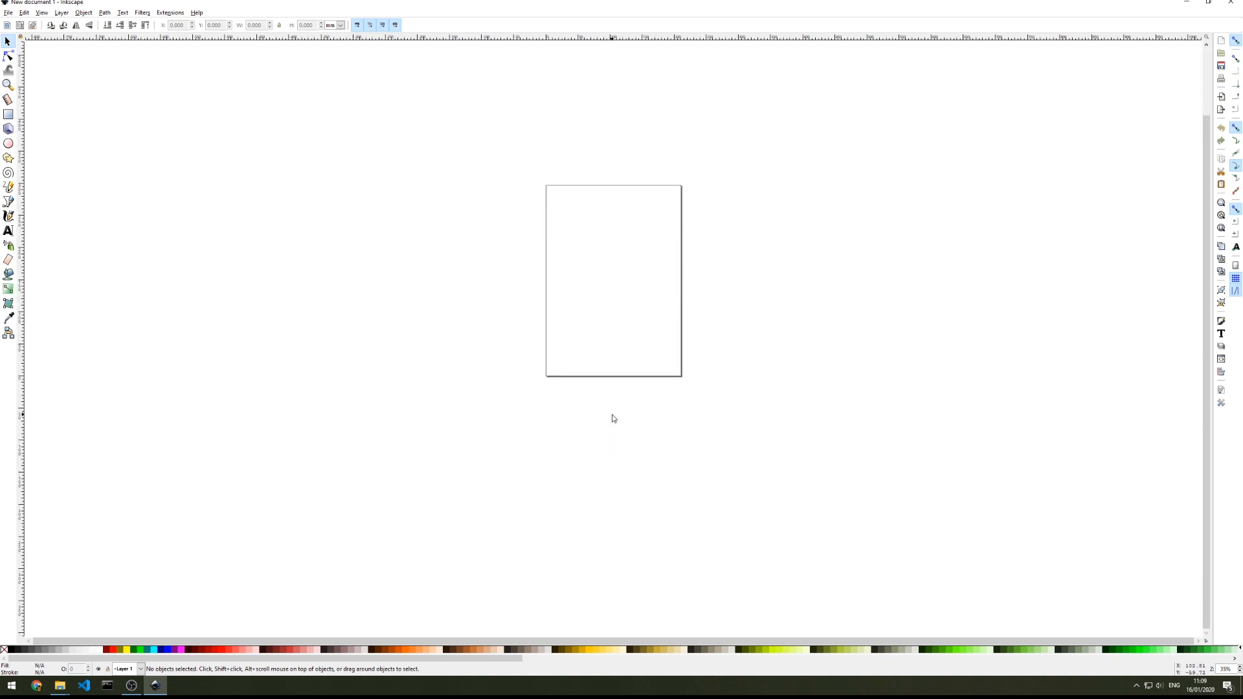
pyautogui.scroll(4, 645, 420)
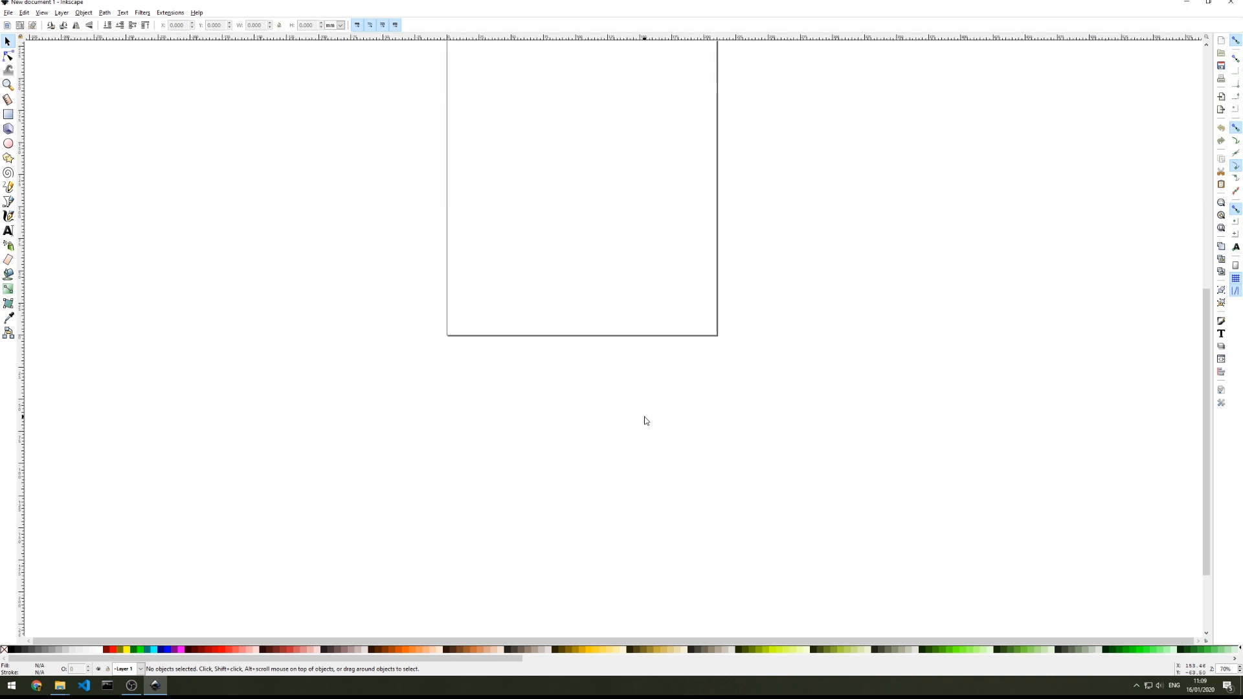
pyautogui.scroll(-5, 652, 419)
pyautogui.scroll(3, 655, 419)
pyautogui.scroll(-3, 655, 420)
pyautogui.scroll(3, 656, 420)
pyautogui.scroll(-4, 657, 419)
pyautogui.scroll(4, 658, 417)
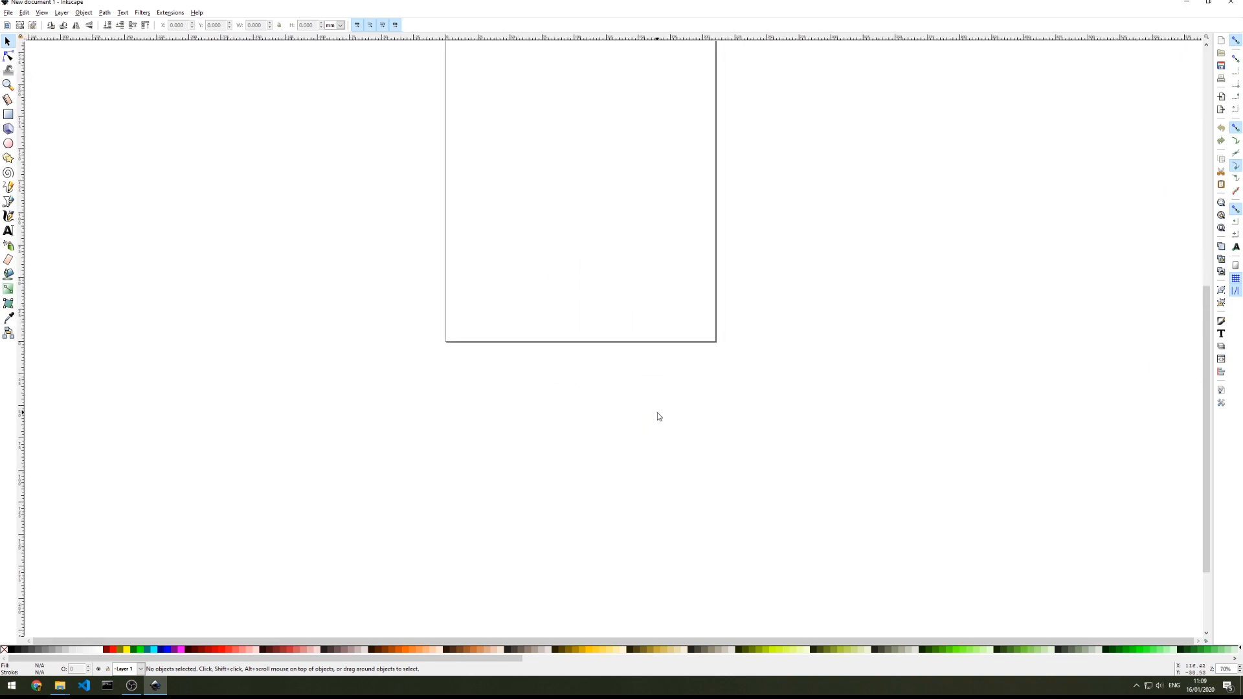
pyautogui.moveTo(588, 181); pyautogui.dragTo(637, 365)
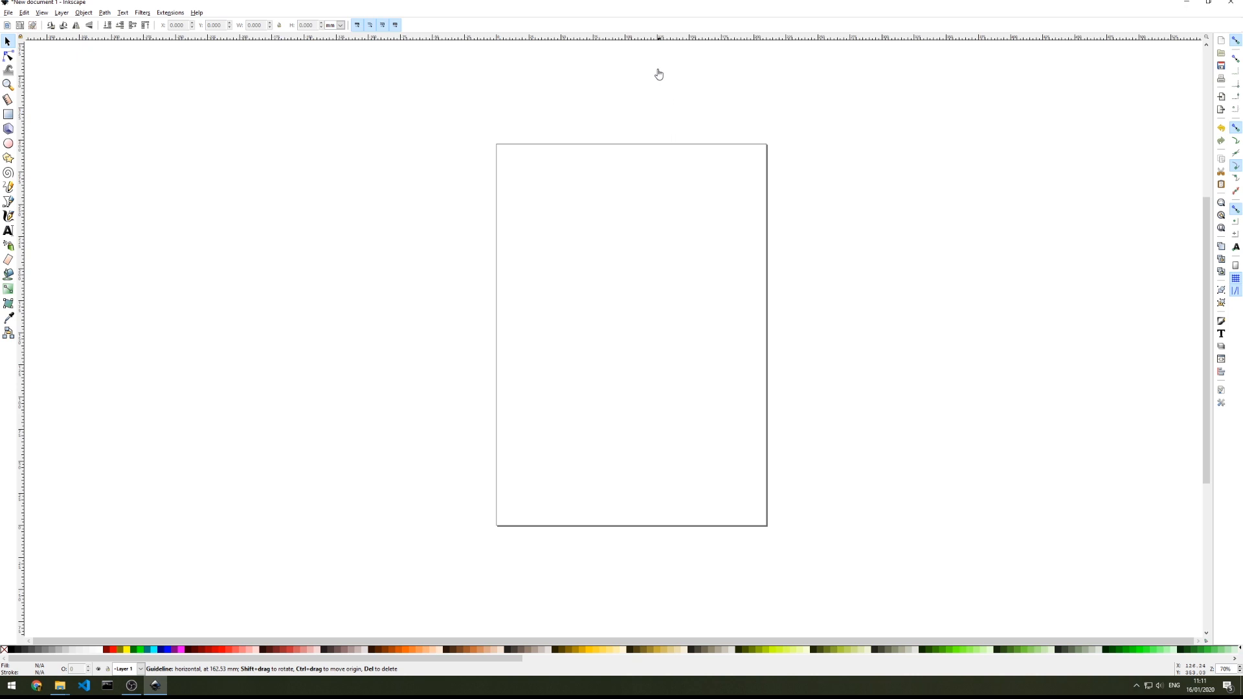
# Add a horizontal guide at about Y 166 mm and a vertical guide at about X 100 mm, crossing at their origins
pyautogui.moveTo(639, 39); pyautogui.dragTo(627, 315)
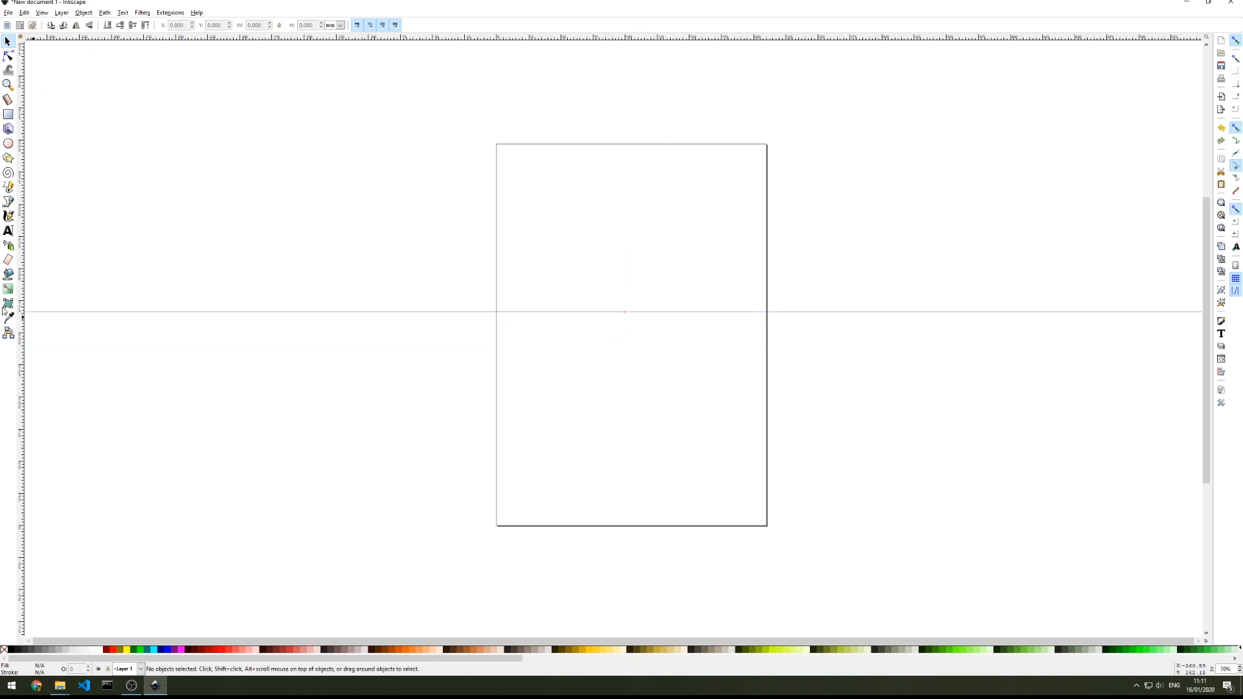
pyautogui.moveTo(22, 309); pyautogui.dragTo(626, 315)
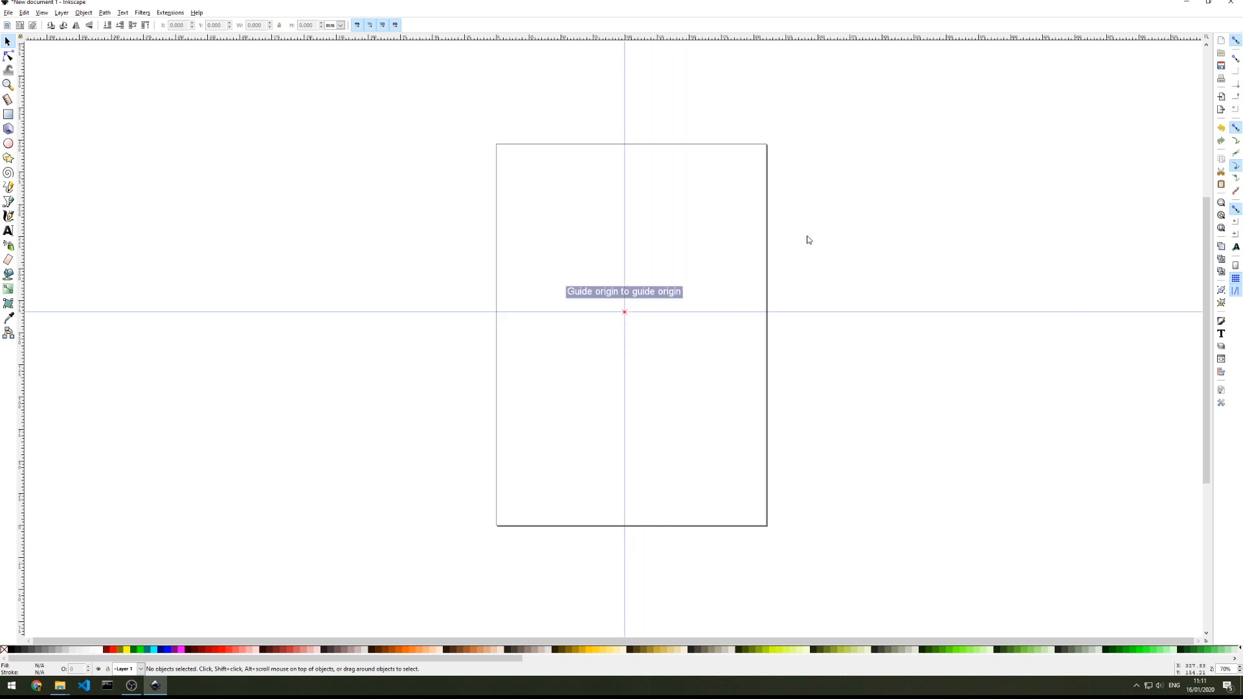
# Turn off the page border in the document properties and close the dialog
pyautogui.click(8, 13)
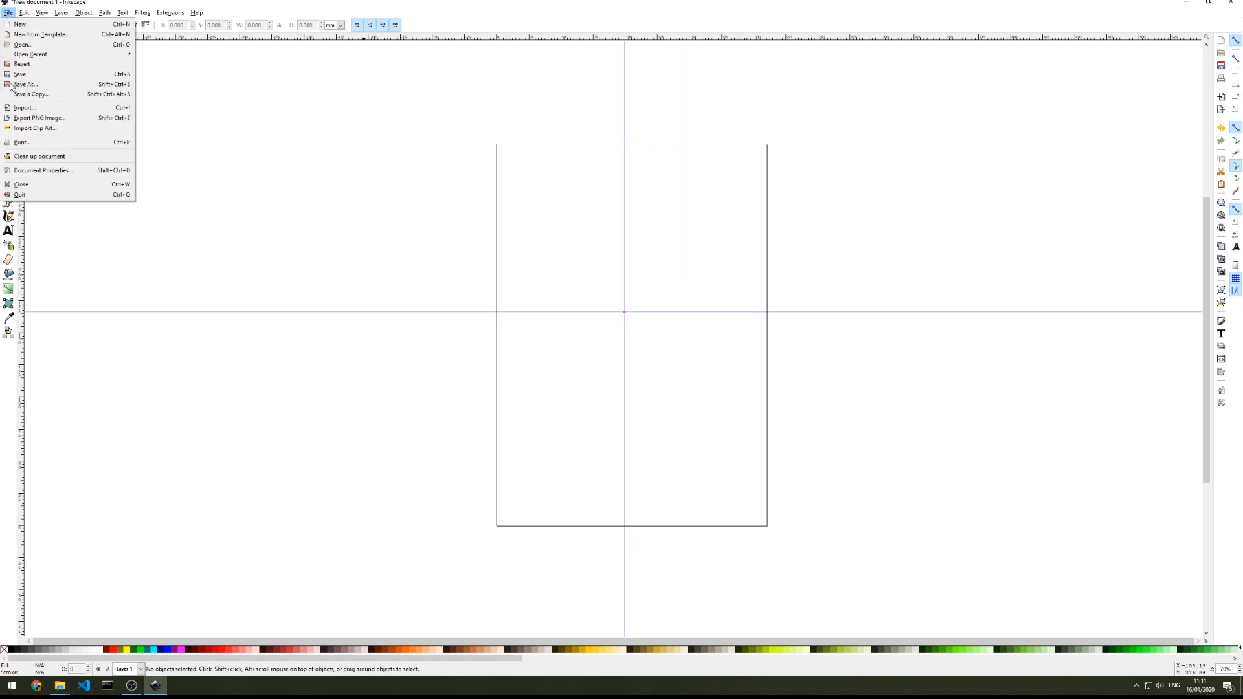
pyautogui.click(31, 170)
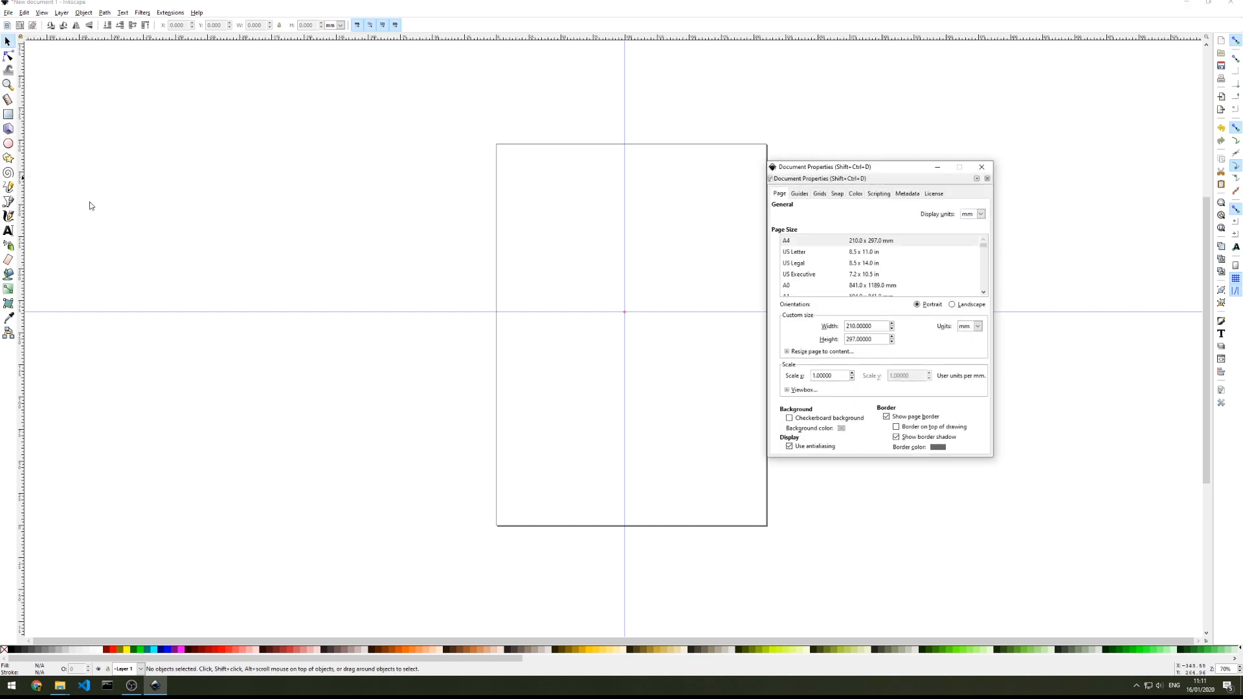
pyautogui.click(780, 195)
pyautogui.click(887, 417)
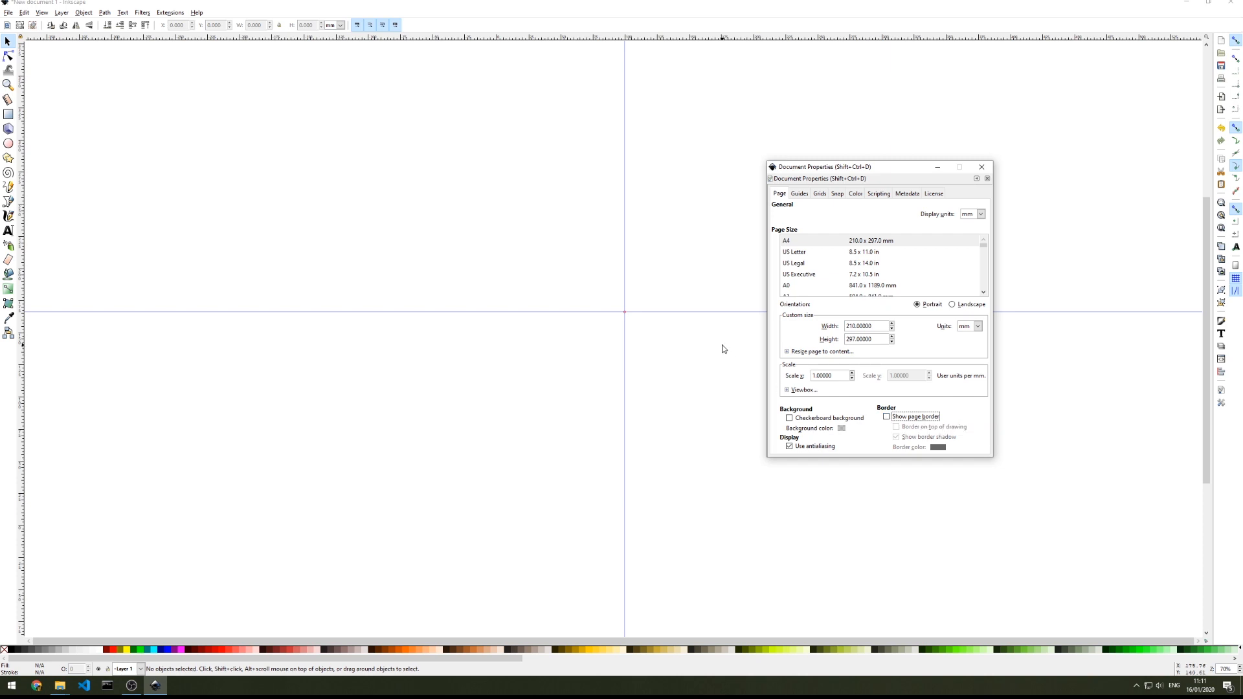
pyautogui.click(981, 167)
pyautogui.scroll(7, 646, 305)
pyautogui.scroll(-5, 646, 304)
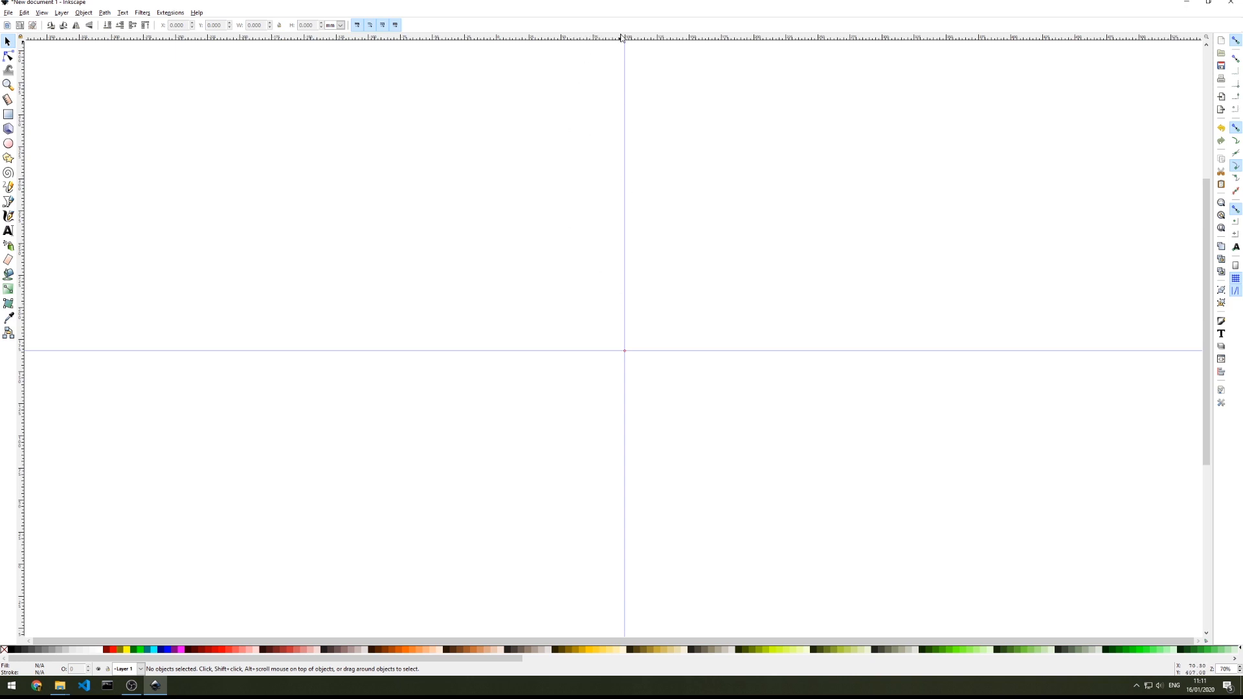
# Add another horizontal guide snapped to the guide crossing and move it 12 cm vertically as a relative change
pyautogui.moveTo(625, 102); pyautogui.dragTo(627, 351)
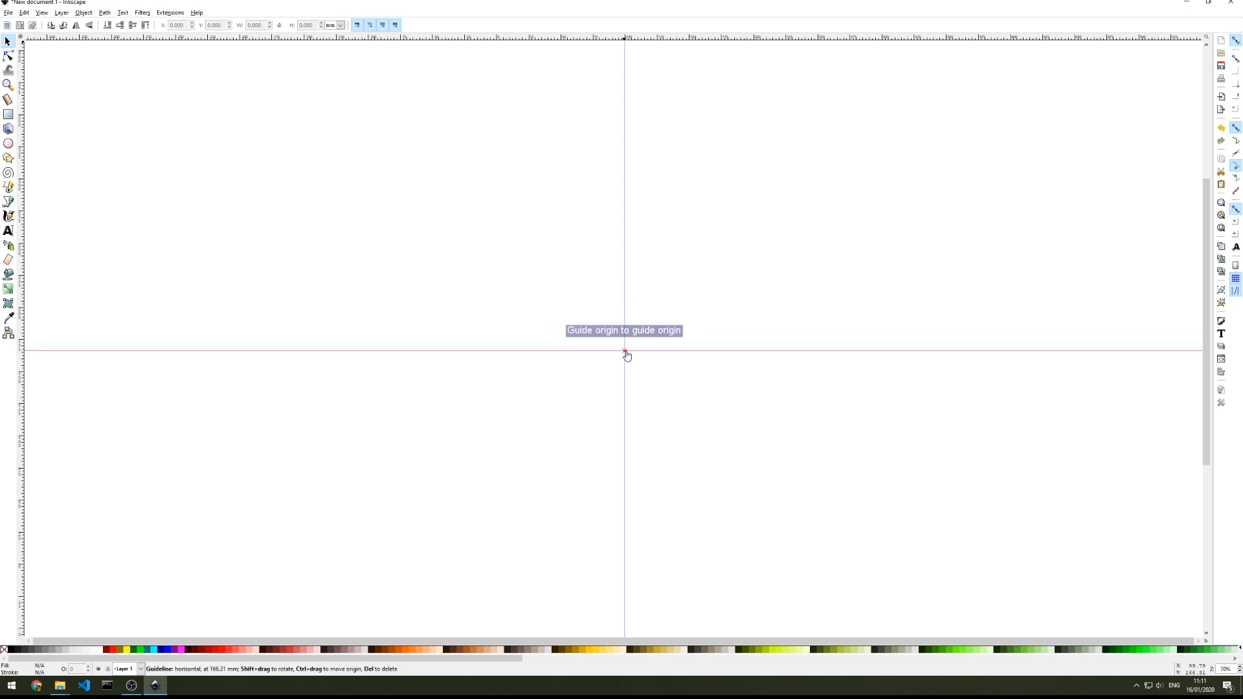
pyautogui.doubleClick(692, 351)
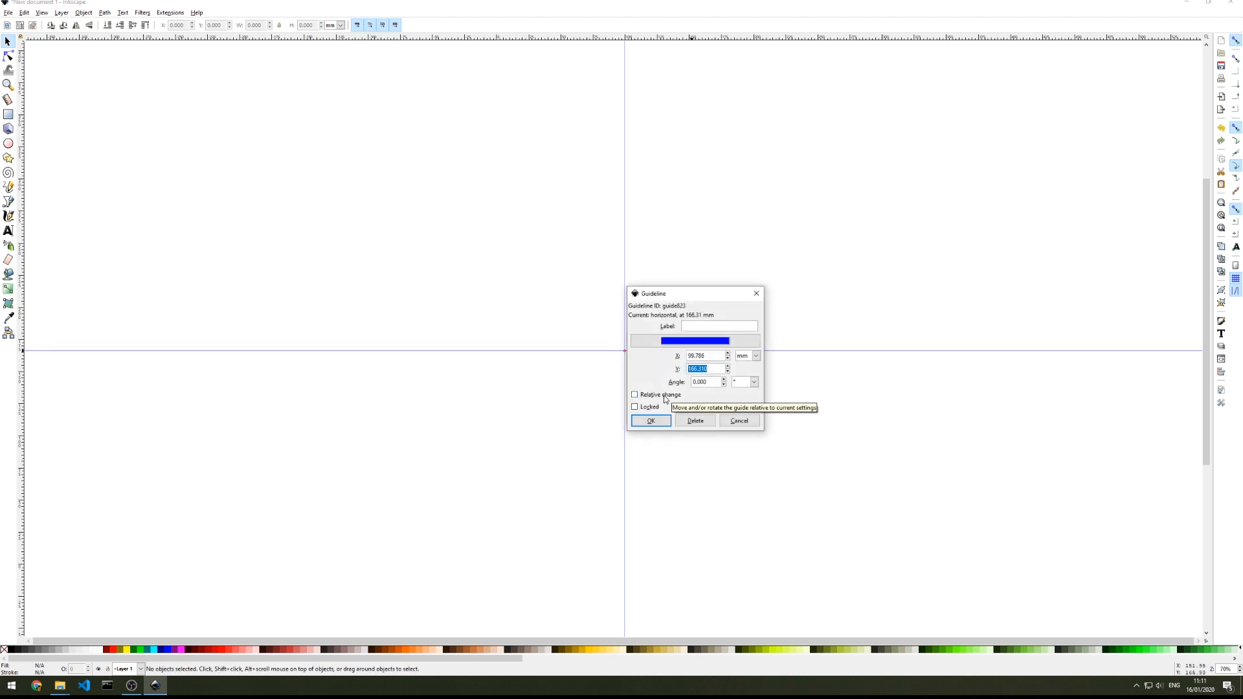
pyautogui.click(665, 399)
pyautogui.moveTo(708, 367); pyautogui.dragTo(687, 369)
pyautogui.click(756, 356)
pyautogui.click(742, 414)
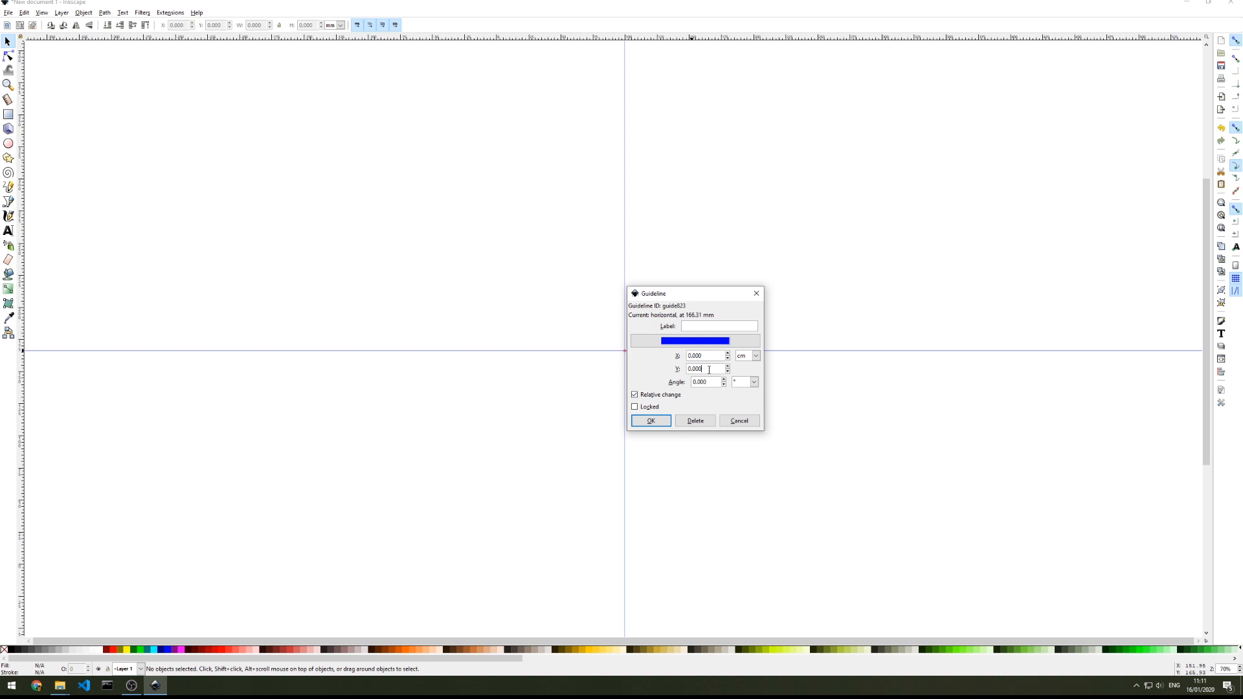
pyautogui.moveTo(698, 369); pyautogui.dragTo(678, 368)
pyautogui.write('12')
pyautogui.click(645, 425)
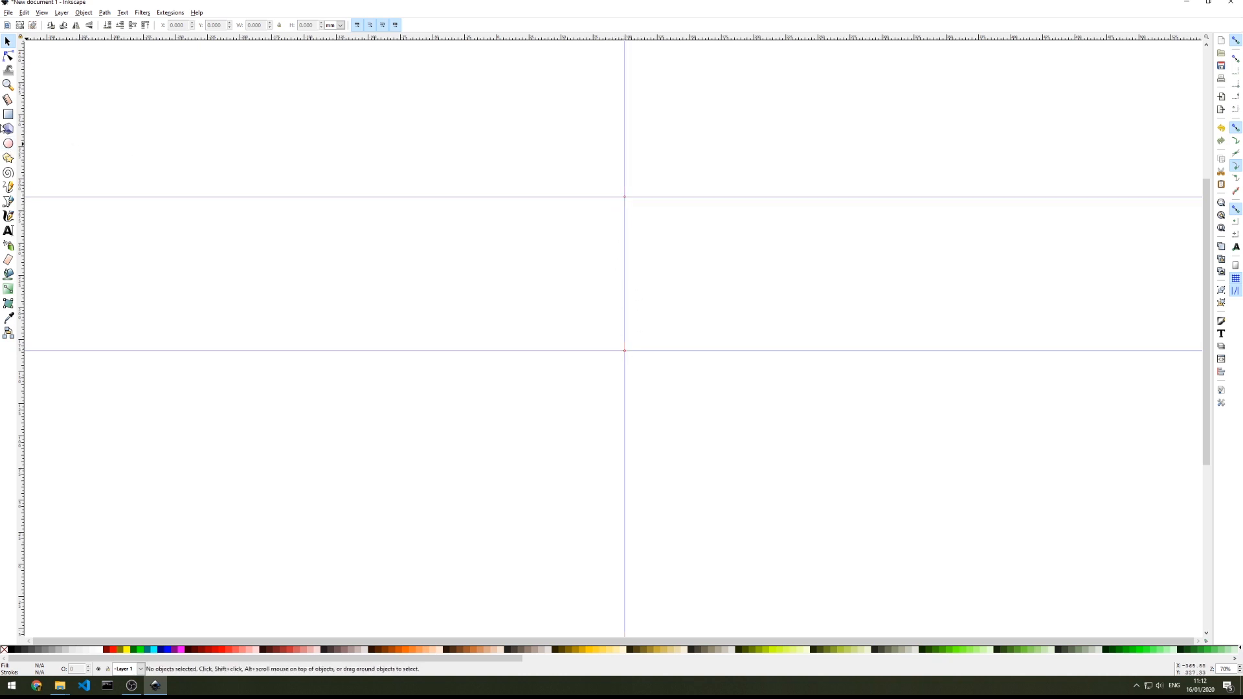
# Measure the distance between the two horizontal guides along the vertical guide, then return to the Selector tool
pyautogui.click(8, 101)
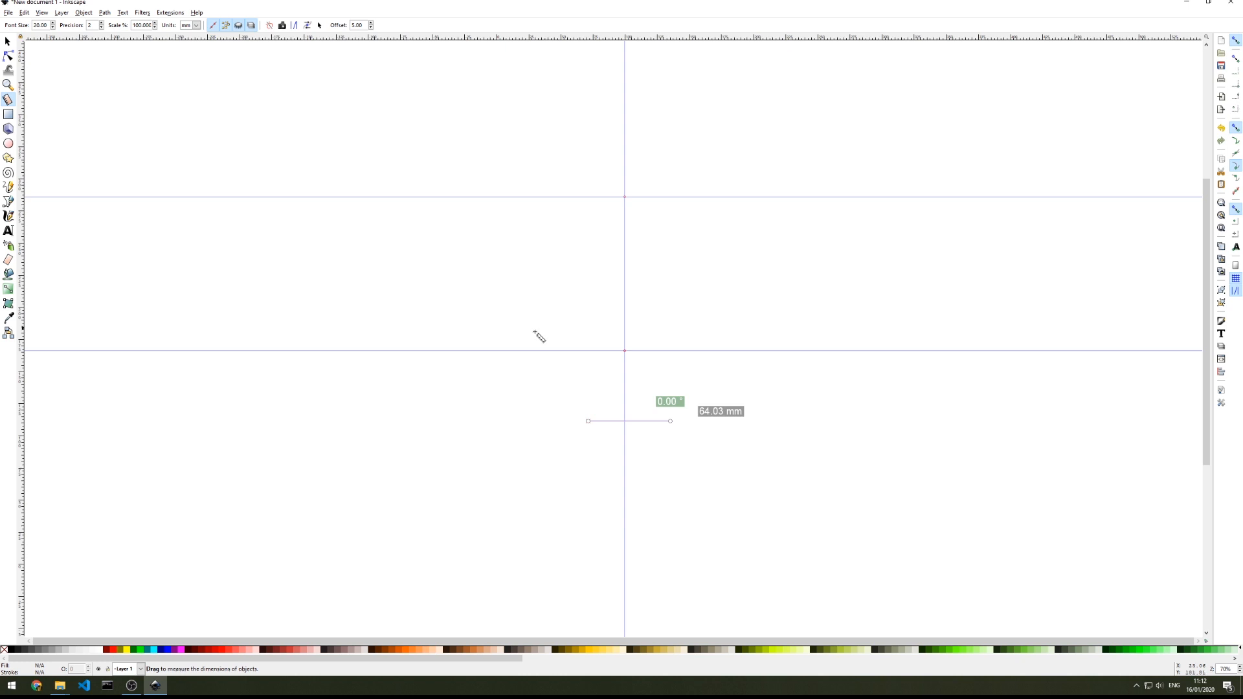
pyautogui.moveTo(626, 197); pyautogui.dragTo(625, 351)
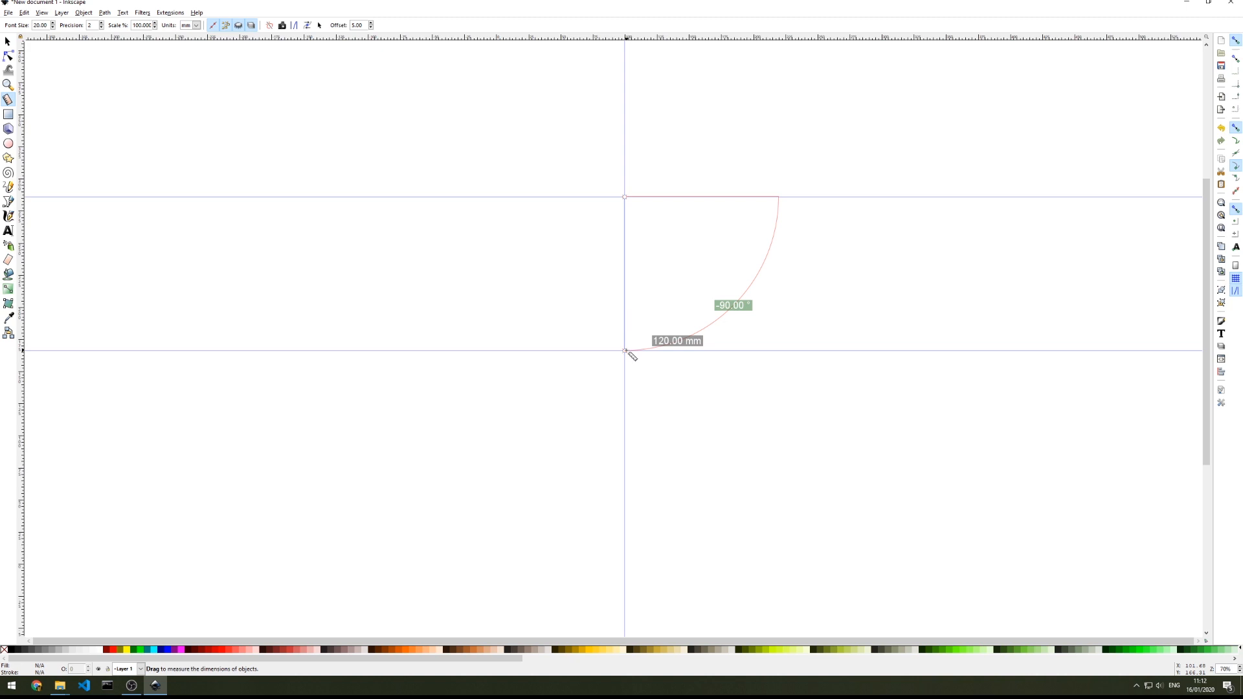
pyautogui.press('s')
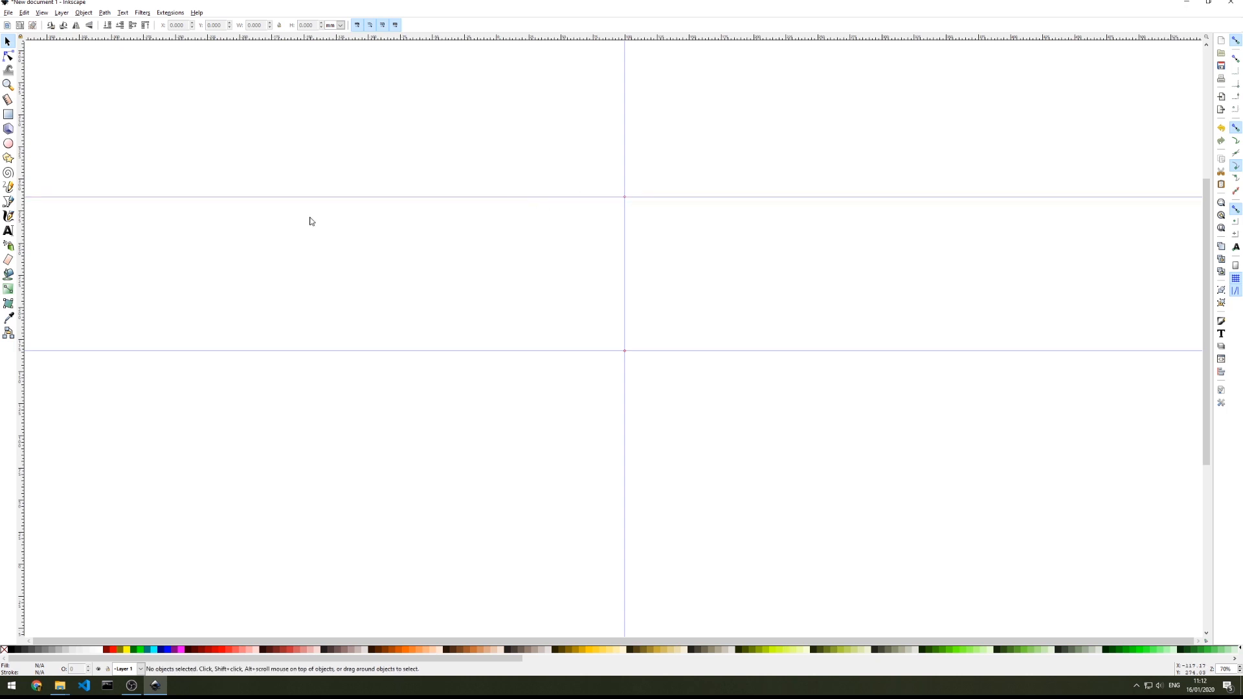
# Add a vertical guide snapped to the lower guide crossing and shift it relatively by 3.2 cm in X and 4 cm in Y
pyautogui.moveTo(21, 288); pyautogui.dragTo(627, 351)
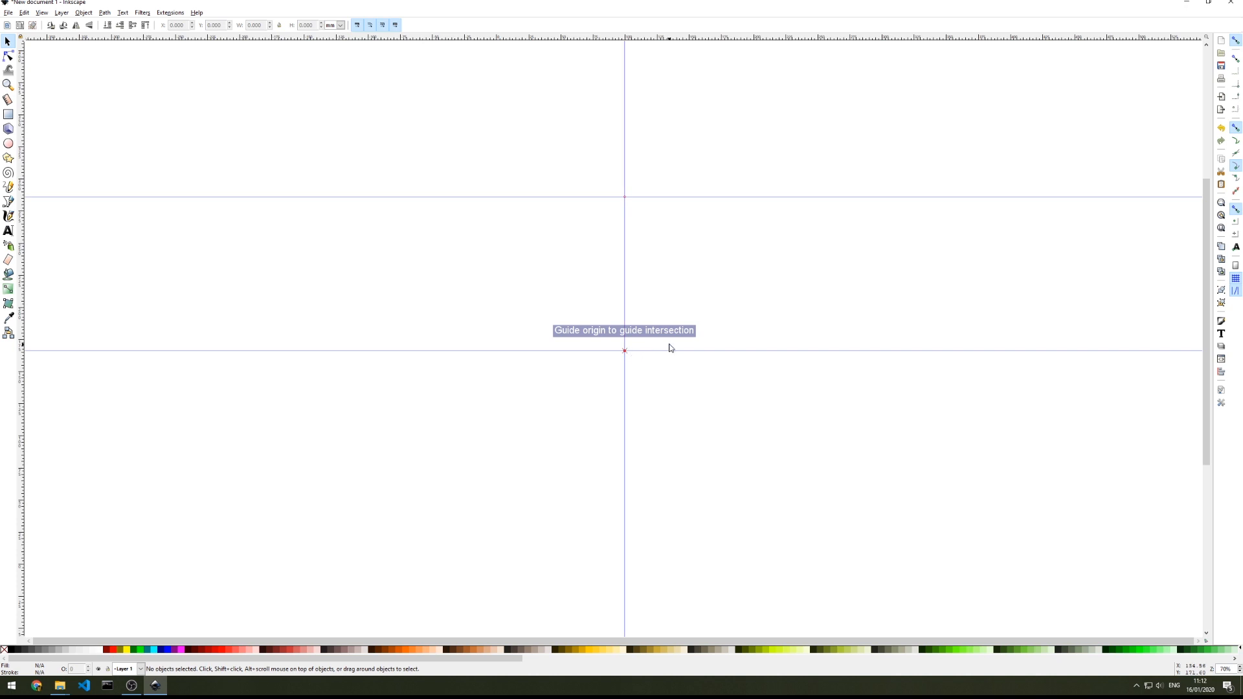
pyautogui.doubleClick(625, 304)
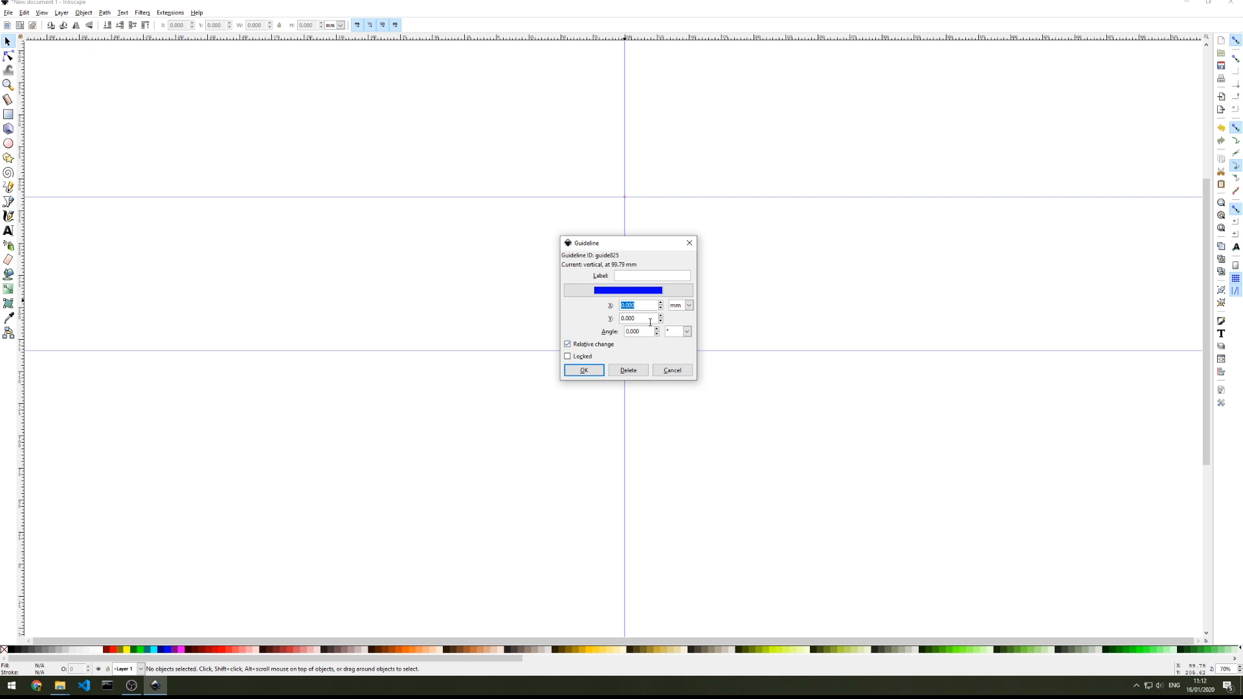
pyautogui.click(675, 305)
pyautogui.click(672, 363)
pyautogui.moveTo(646, 308); pyautogui.dragTo(612, 309)
pyautogui.write('3.2')
pyautogui.doubleClick(631, 318)
pyautogui.write('4')
pyautogui.click(589, 373)
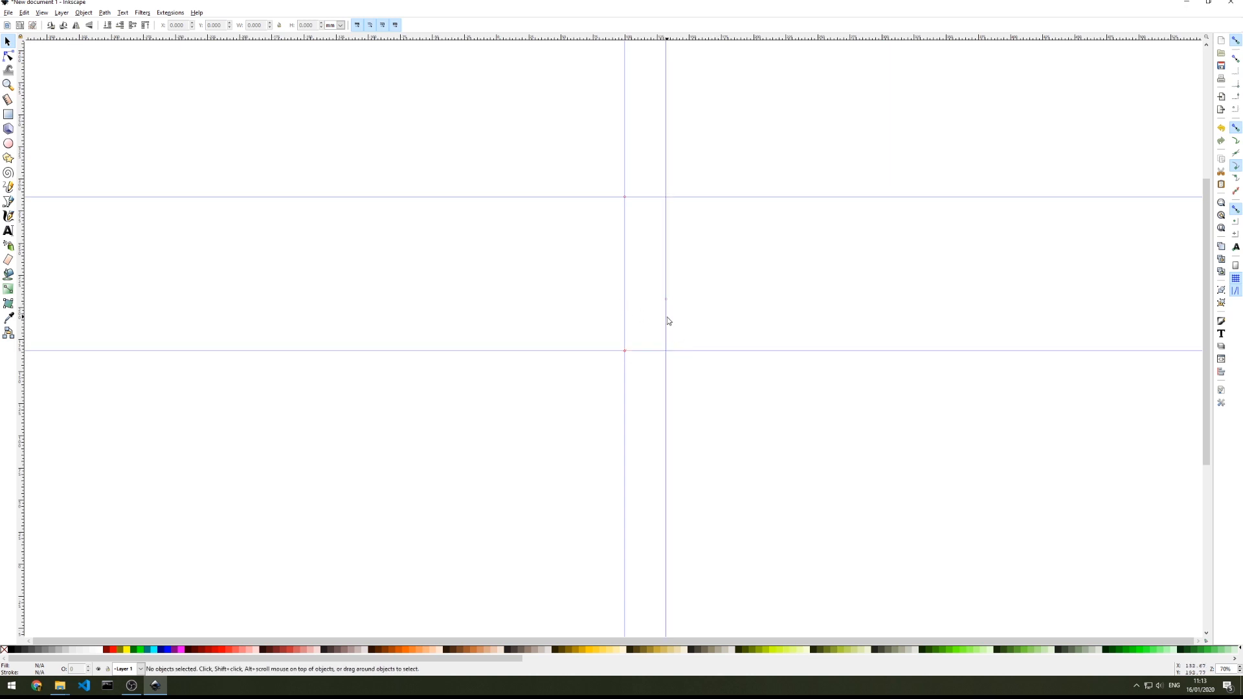
# Add a vertical guide where the offset vertical guide crosses the lower horizontal guide and shift it relatively by 3.2 cm in X
pyautogui.moveTo(20, 316); pyautogui.dragTo(668, 354)
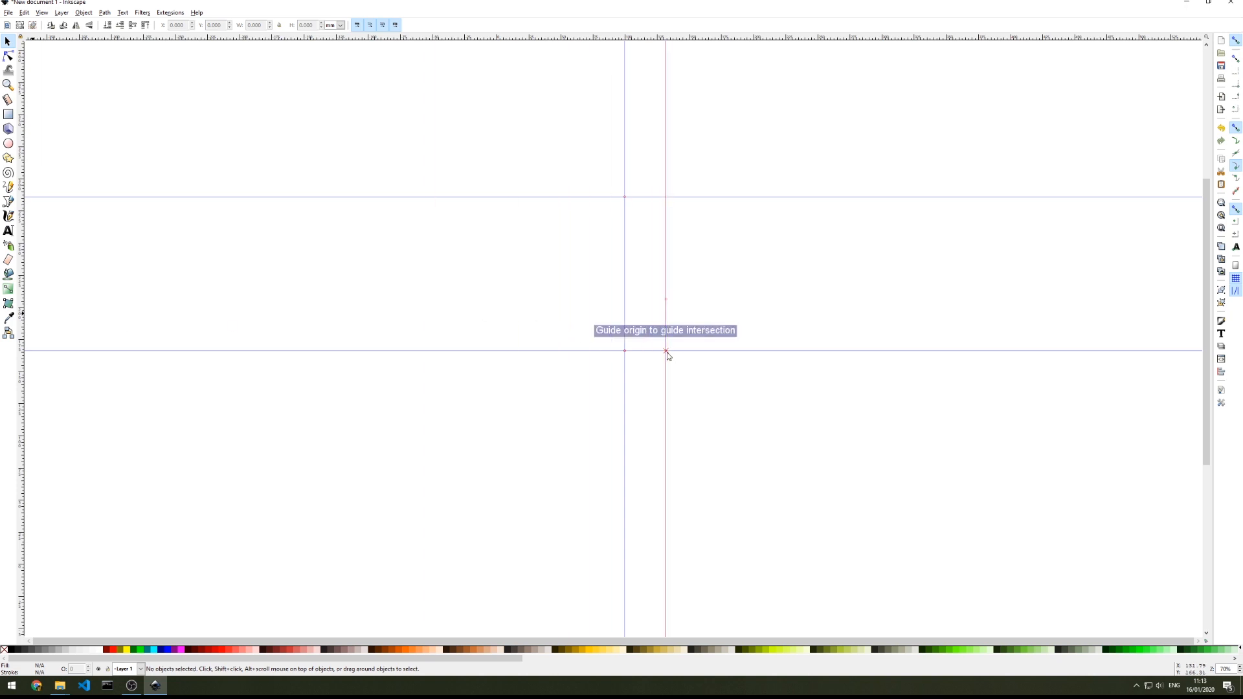
pyautogui.moveTo(668, 355); pyautogui.dragTo(667, 353)
pyautogui.doubleClick(667, 353)
pyautogui.click(722, 344)
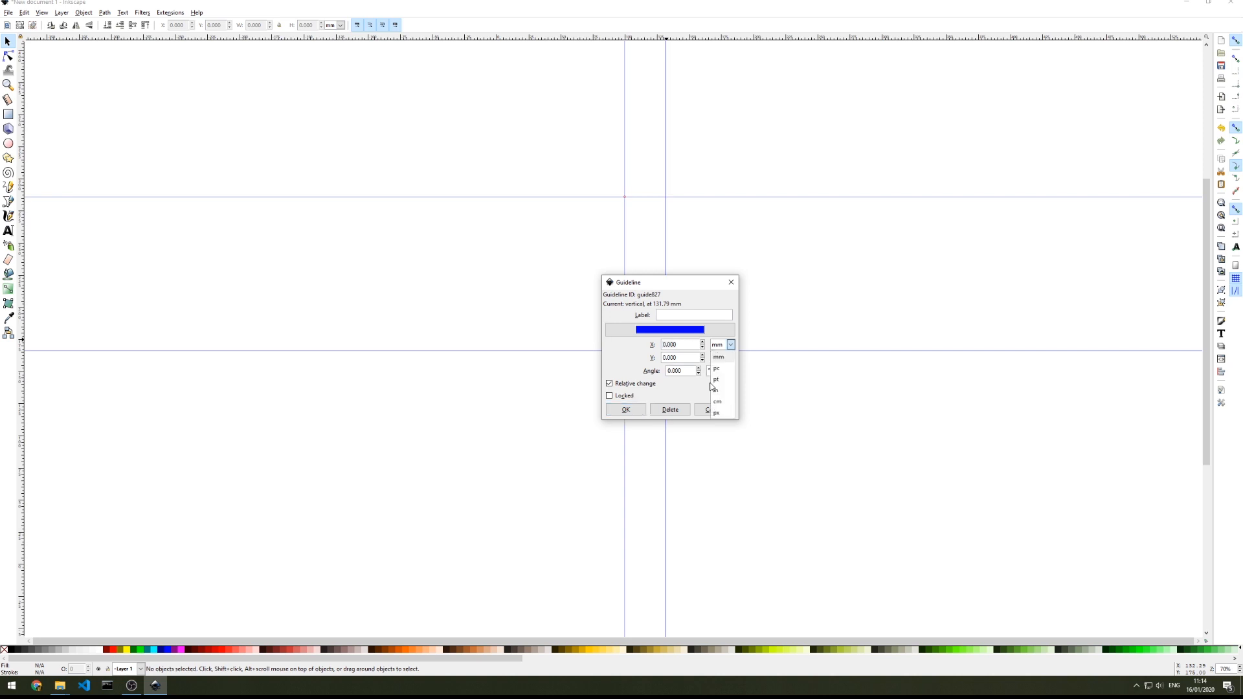
pyautogui.click(717, 401)
pyautogui.moveTo(678, 346); pyautogui.dragTo(634, 346)
pyautogui.write('3.2')
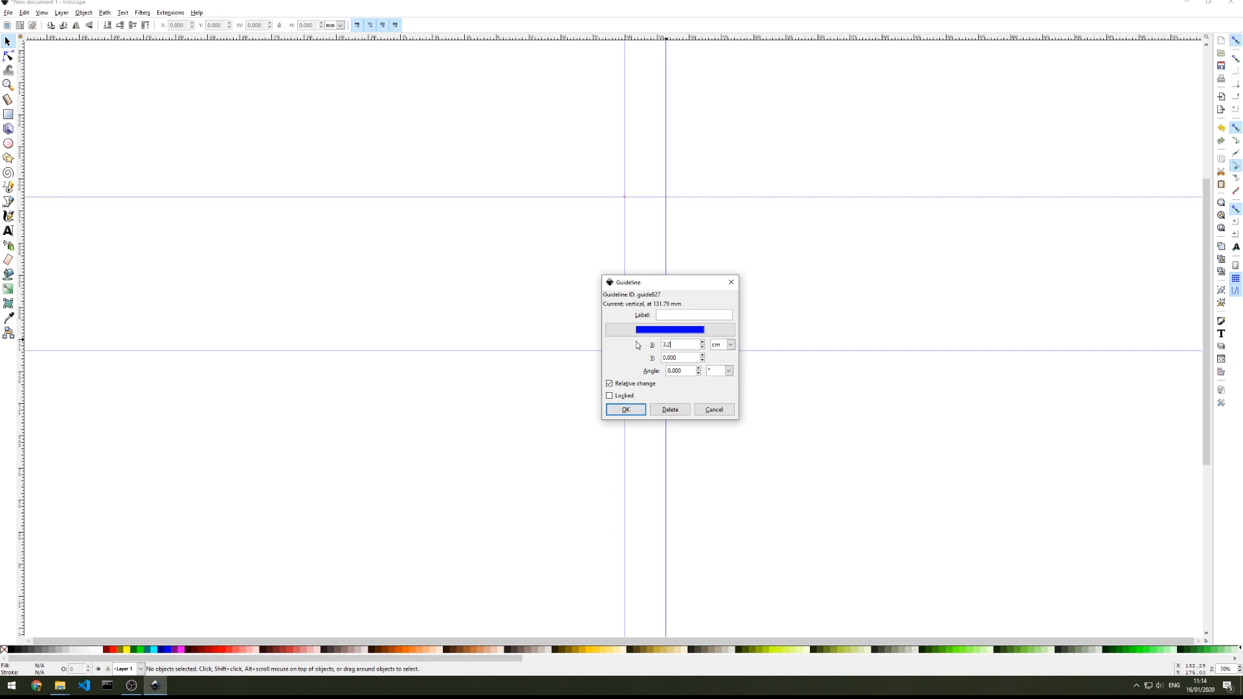
pyautogui.click(624, 409)
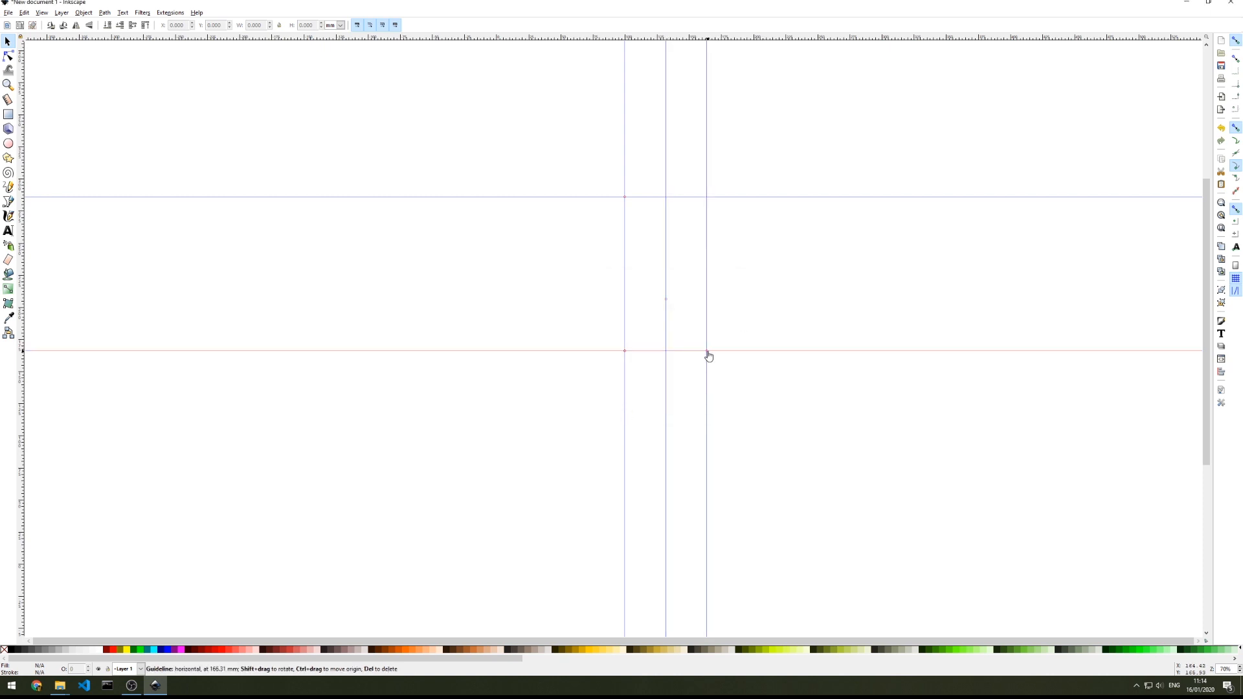
# Add another vertical guide at the crossing of the outermost vertical and lower horizontal guides, and shift it relatively by 1.5 cm in X
pyautogui.moveTo(21, 307); pyautogui.dragTo(706, 324)
pyautogui.doubleClick(706, 324)
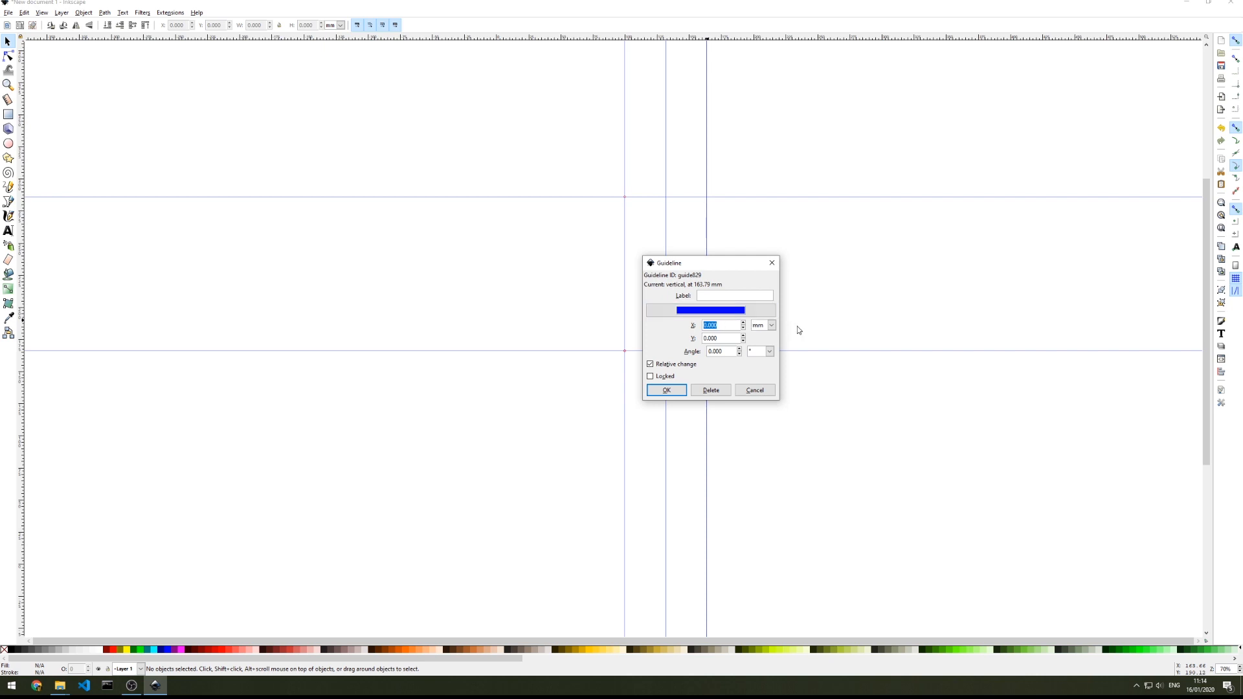
pyautogui.click(764, 325)
pyautogui.click(762, 338)
pyautogui.doubleClick(710, 325)
pyautogui.write('1.5')
pyautogui.click(660, 391)
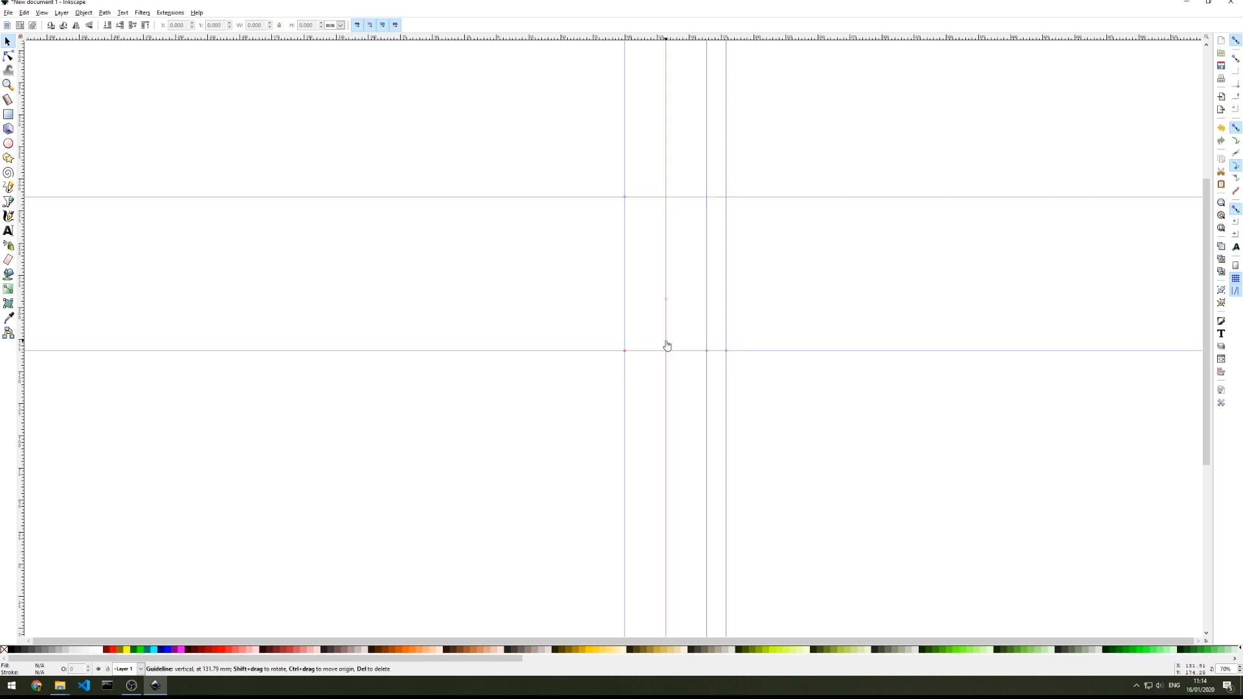
# Draw a closed straight-line quarter outline with the Pen tool, snapping to guide crossings and origins, with a diagonal to the outermost vertical guide
pyautogui.click(9, 201)
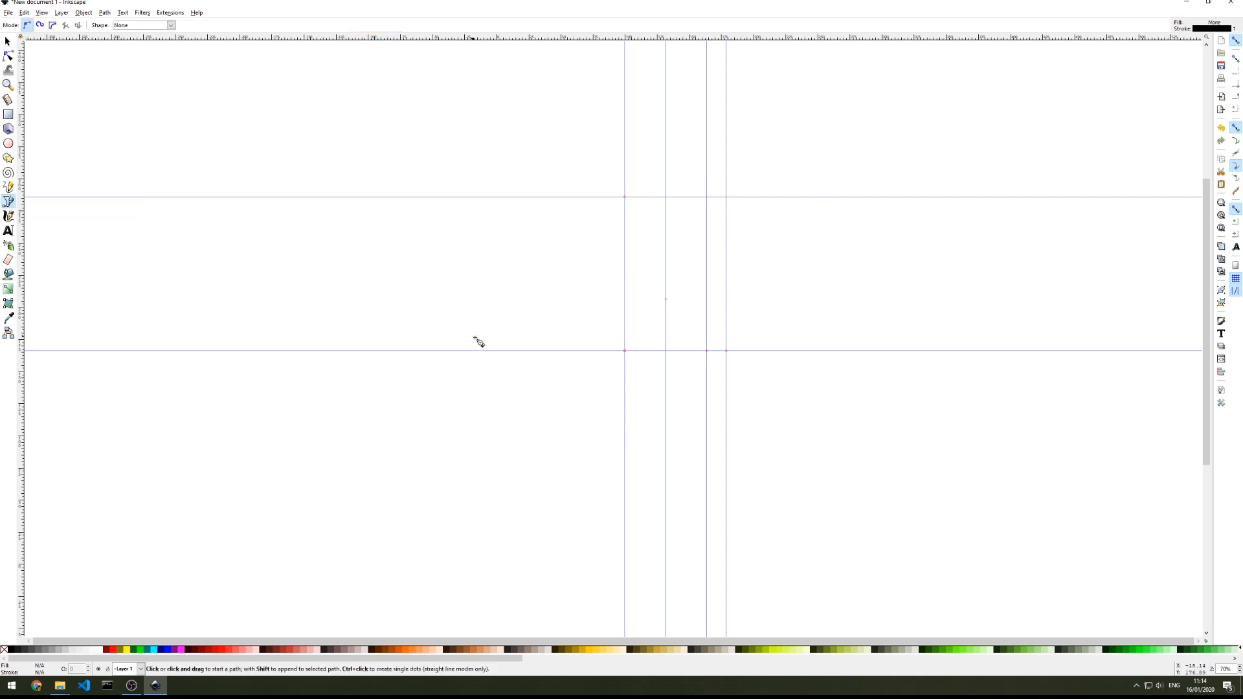
pyautogui.click(625, 351)
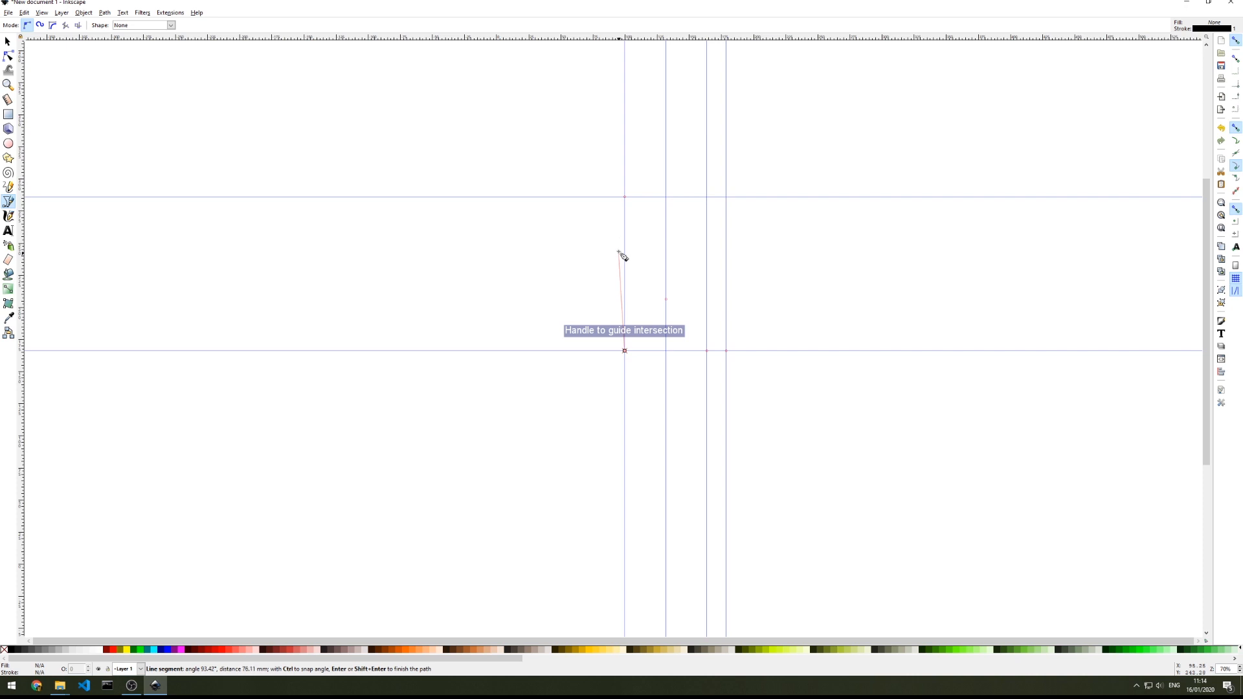
pyautogui.click(624, 197)
pyautogui.click(667, 197)
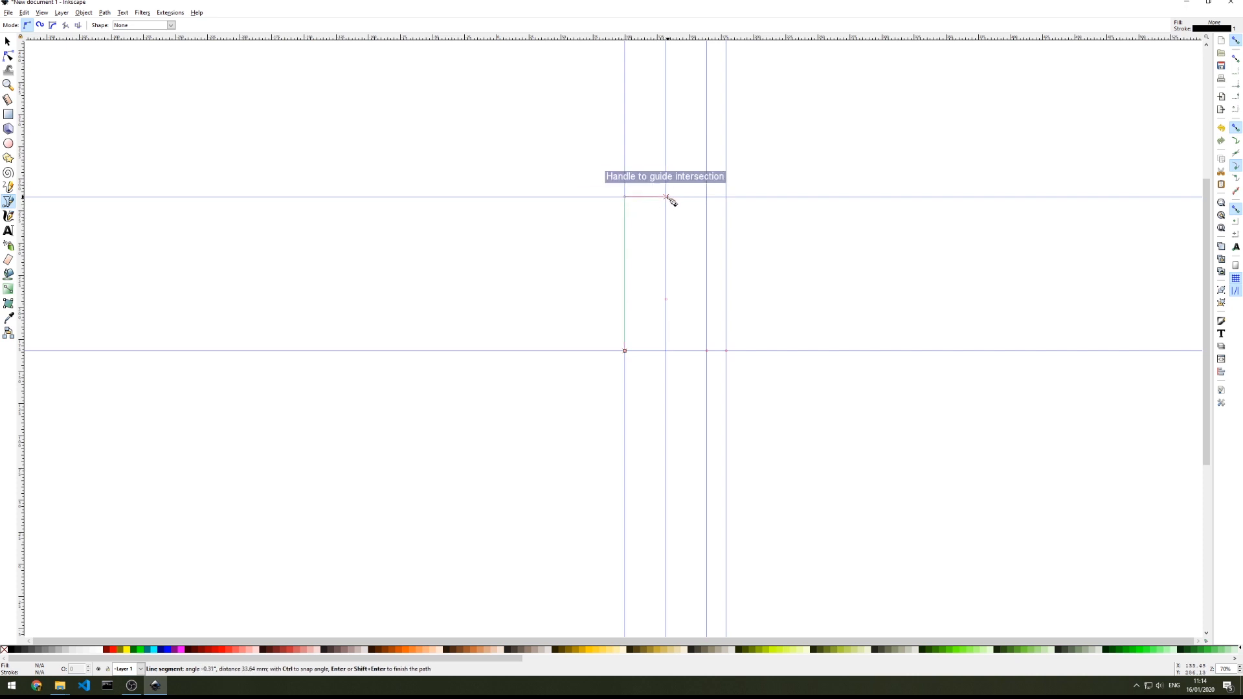
pyautogui.click(666, 300)
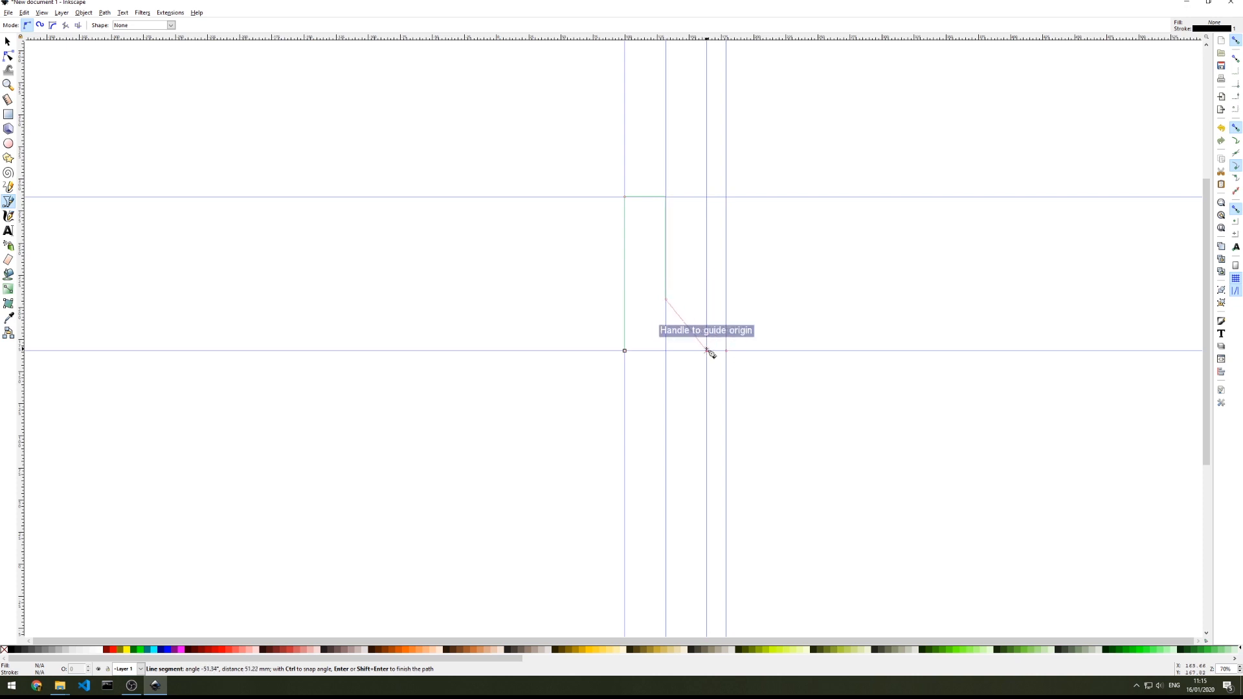
pyautogui.click(725, 351)
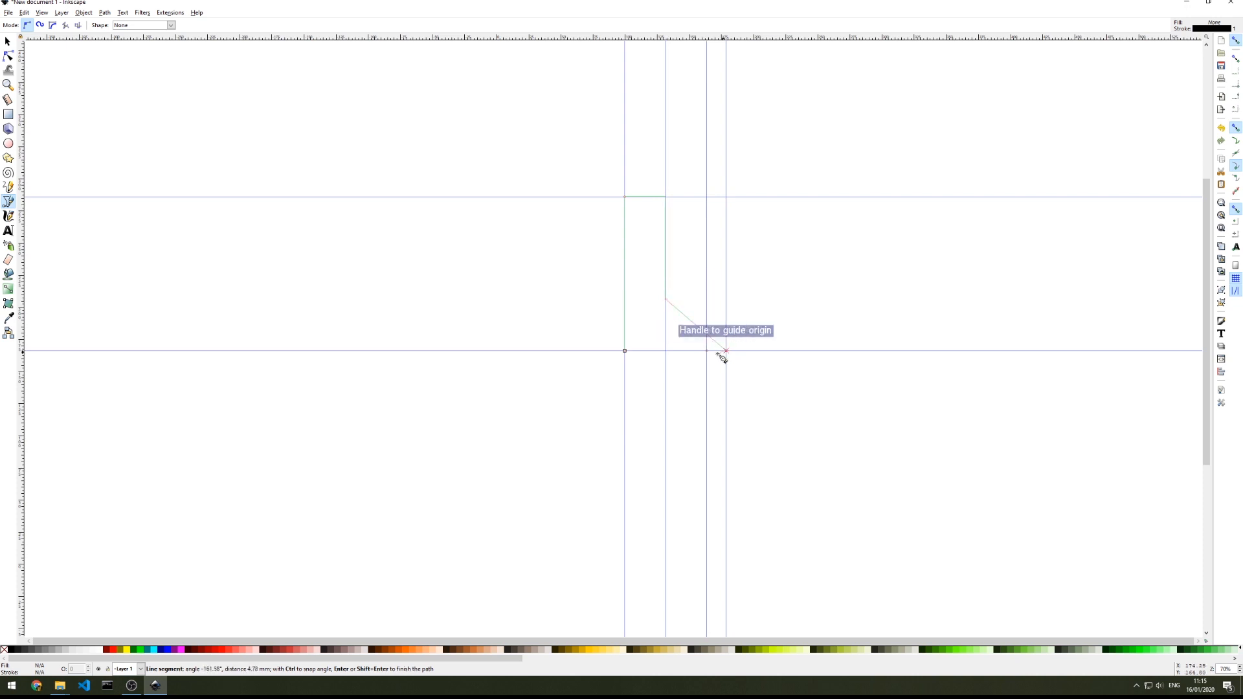
pyautogui.click(625, 350)
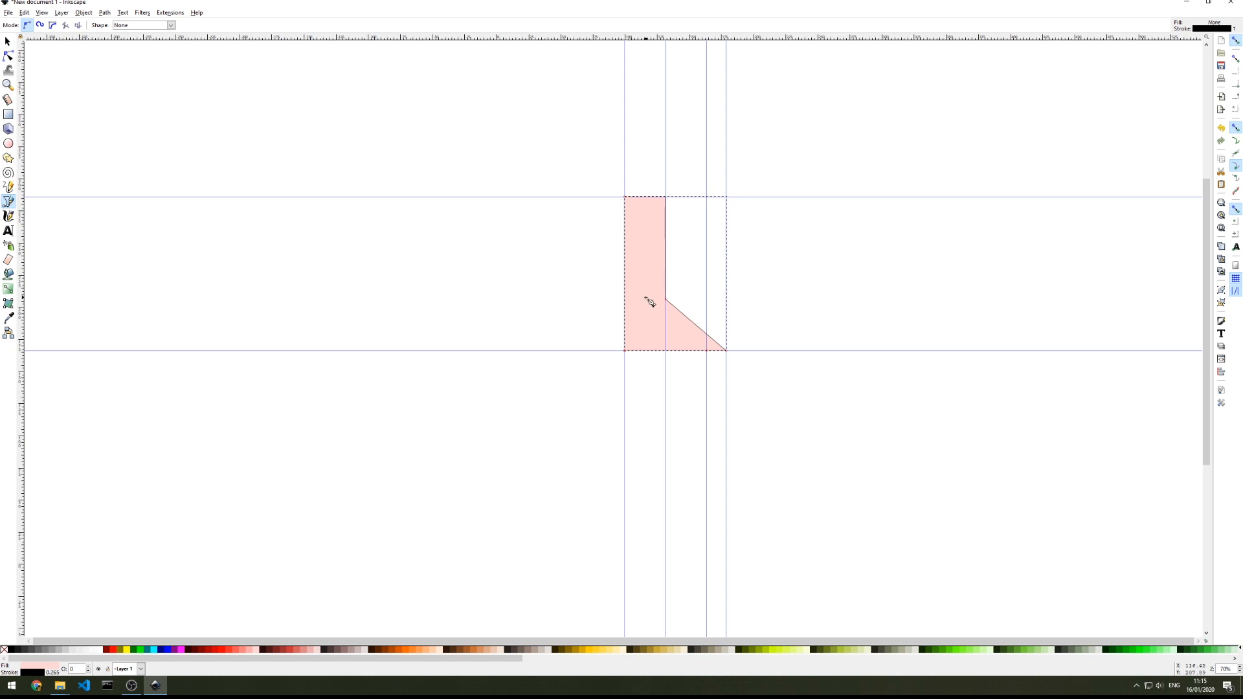
# Insert a node on the outline's diagonal edge near the wing tip and snap it onto the tip corner
pyautogui.click(8, 58)
pyautogui.doubleClick(717, 343)
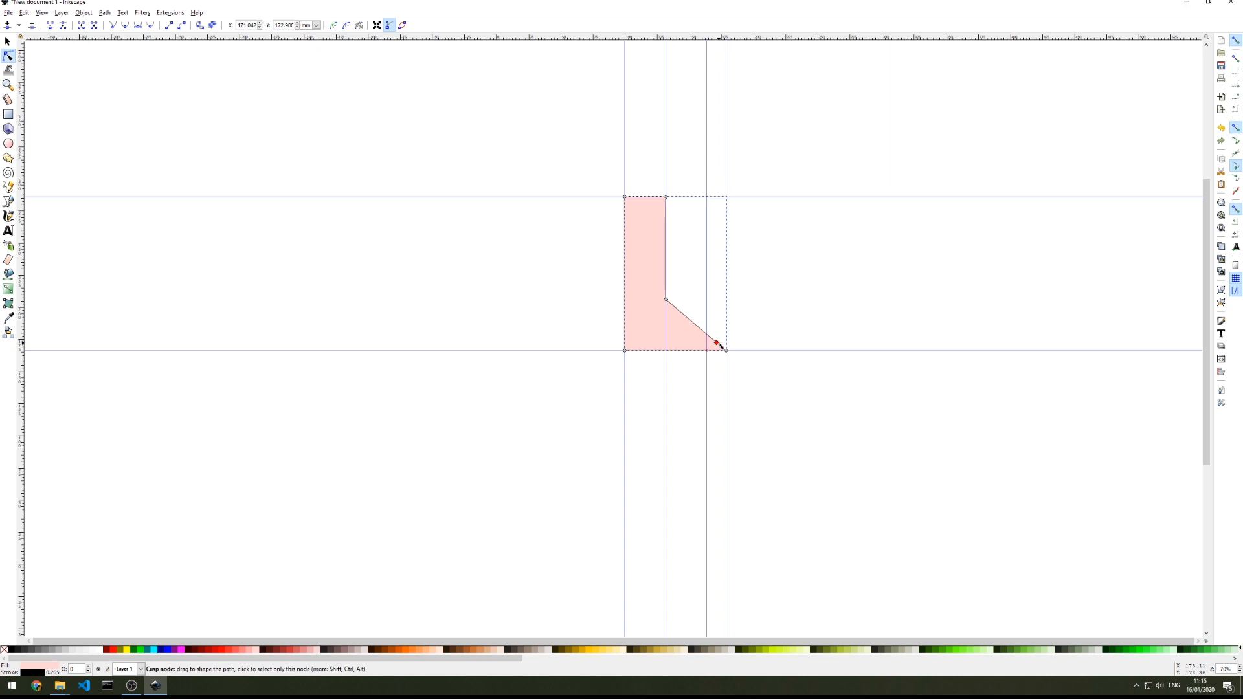
pyautogui.moveTo(718, 345)
pyautogui.mouseDown()
pyautogui.moveTo(674, 300)
pyautogui.moveTo(729, 354)
pyautogui.mouseUp()
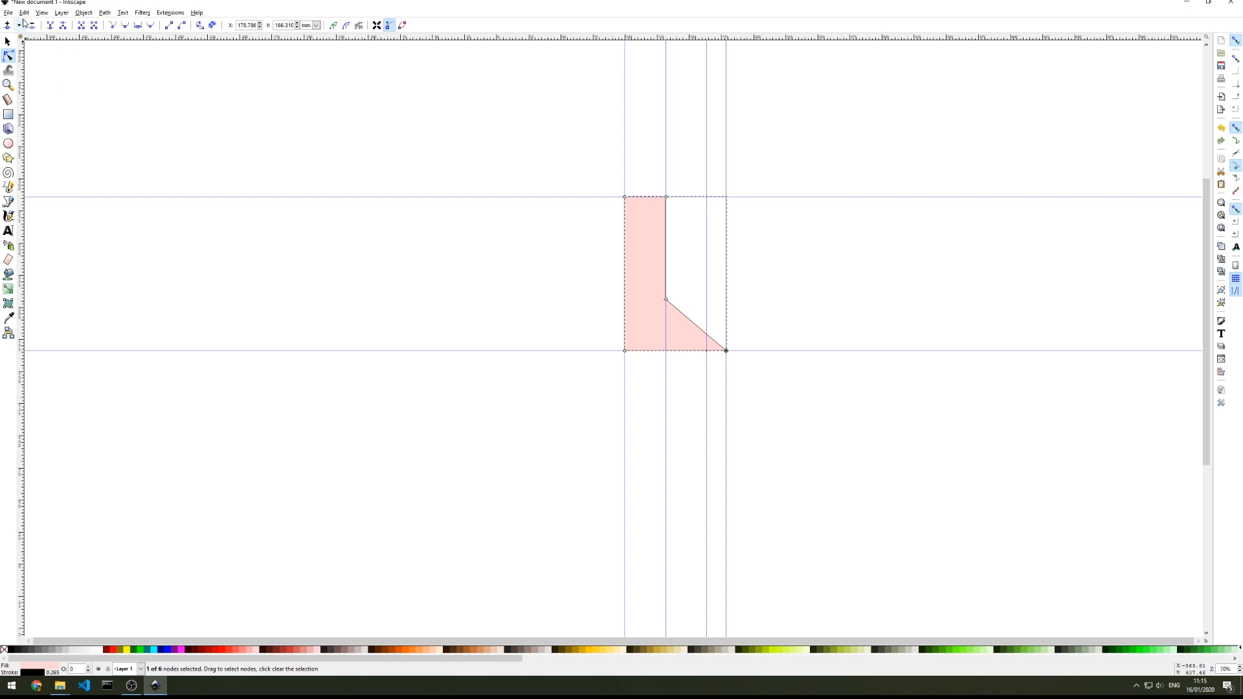
# Set the arrow-key movement step to 0.4 cm in the preferences and nudge the added wing-tip node up by one step
pyautogui.click(24, 12)
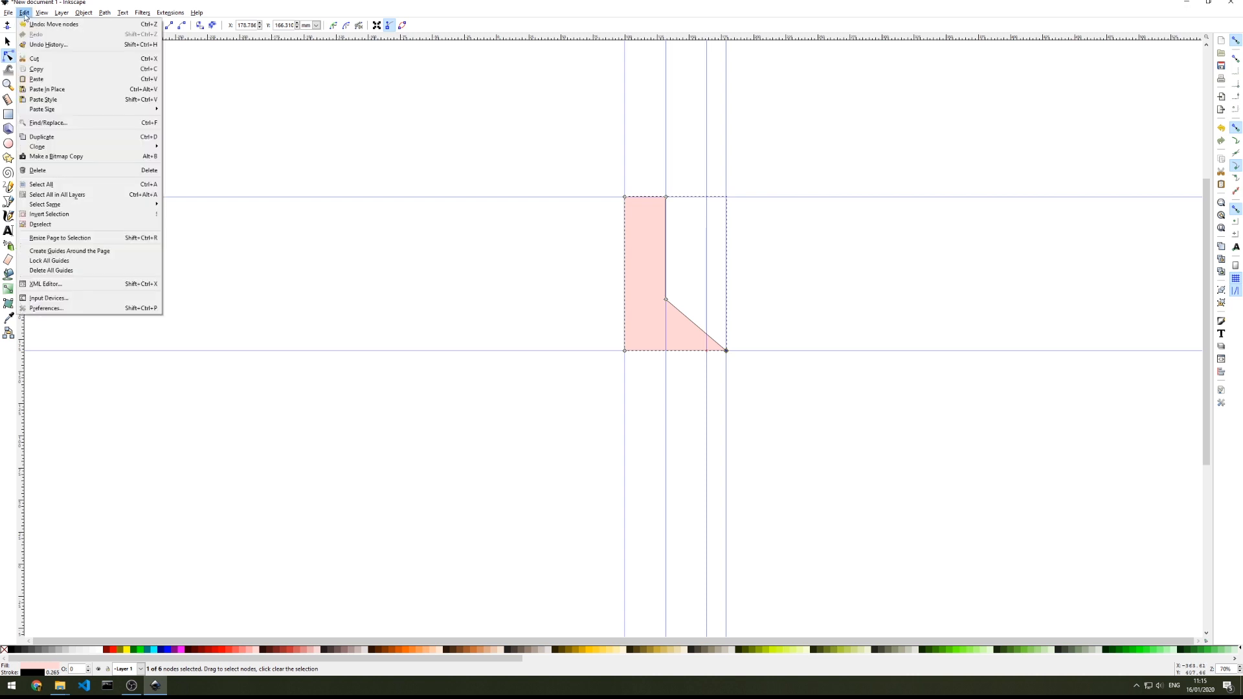
pyautogui.click(57, 309)
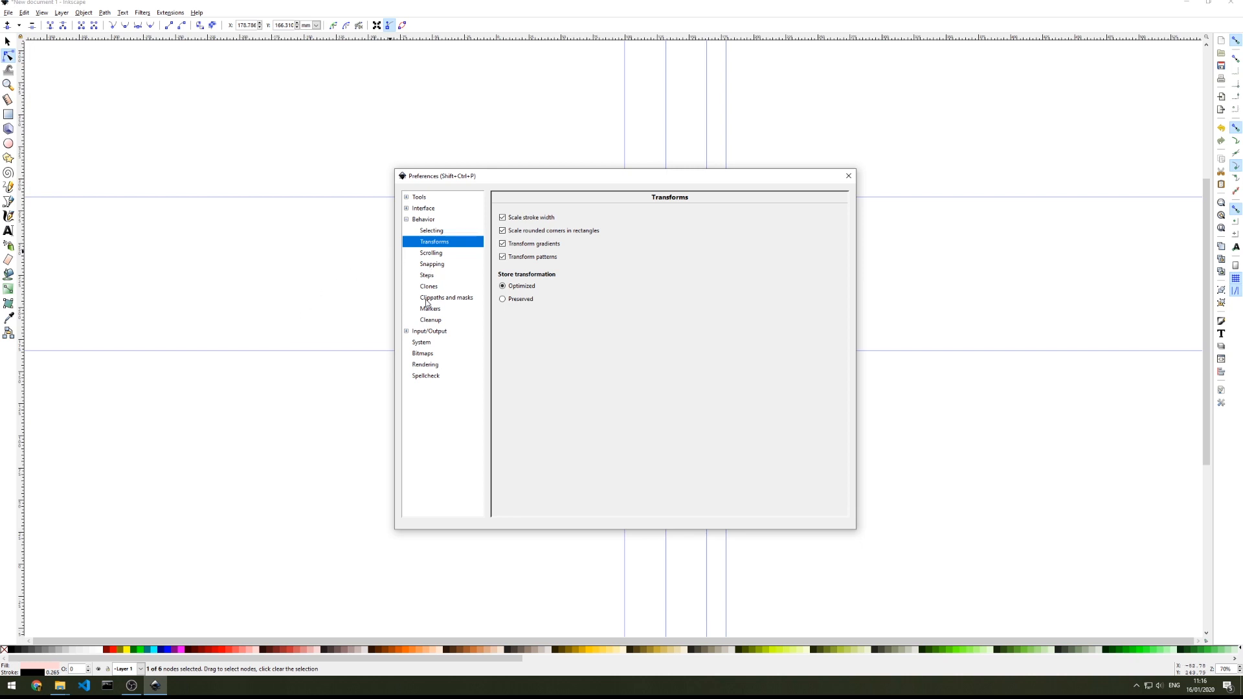
pyautogui.click(428, 220)
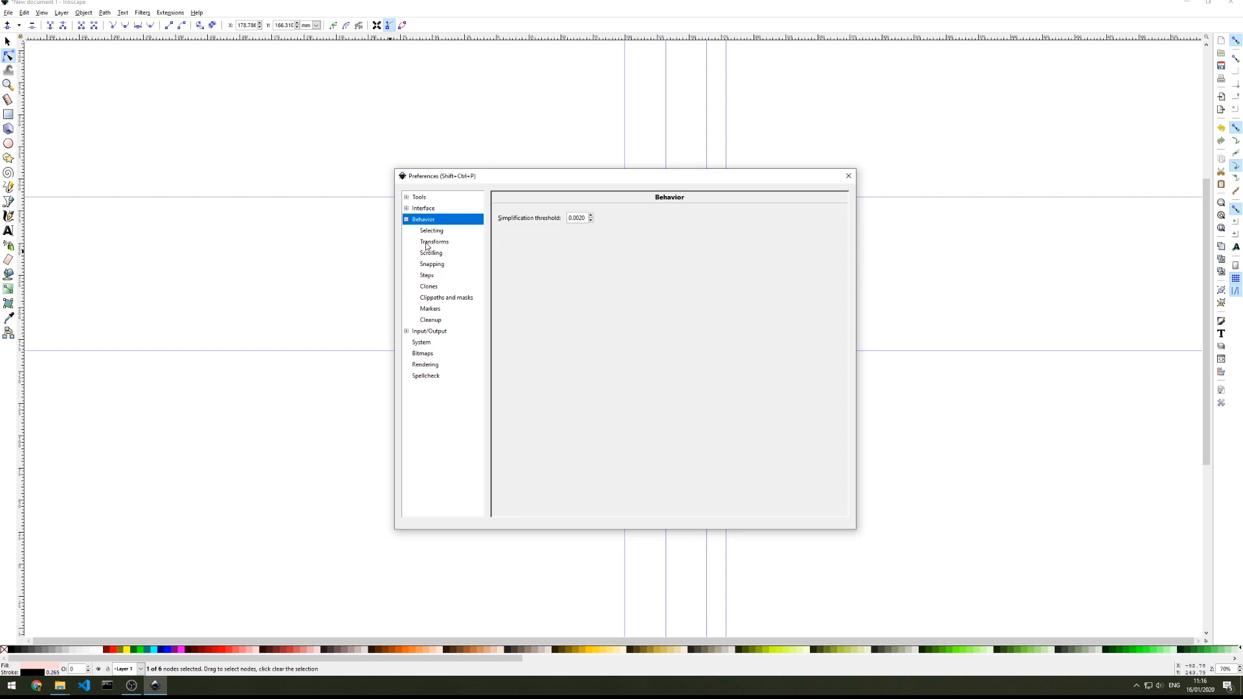
pyautogui.click(428, 275)
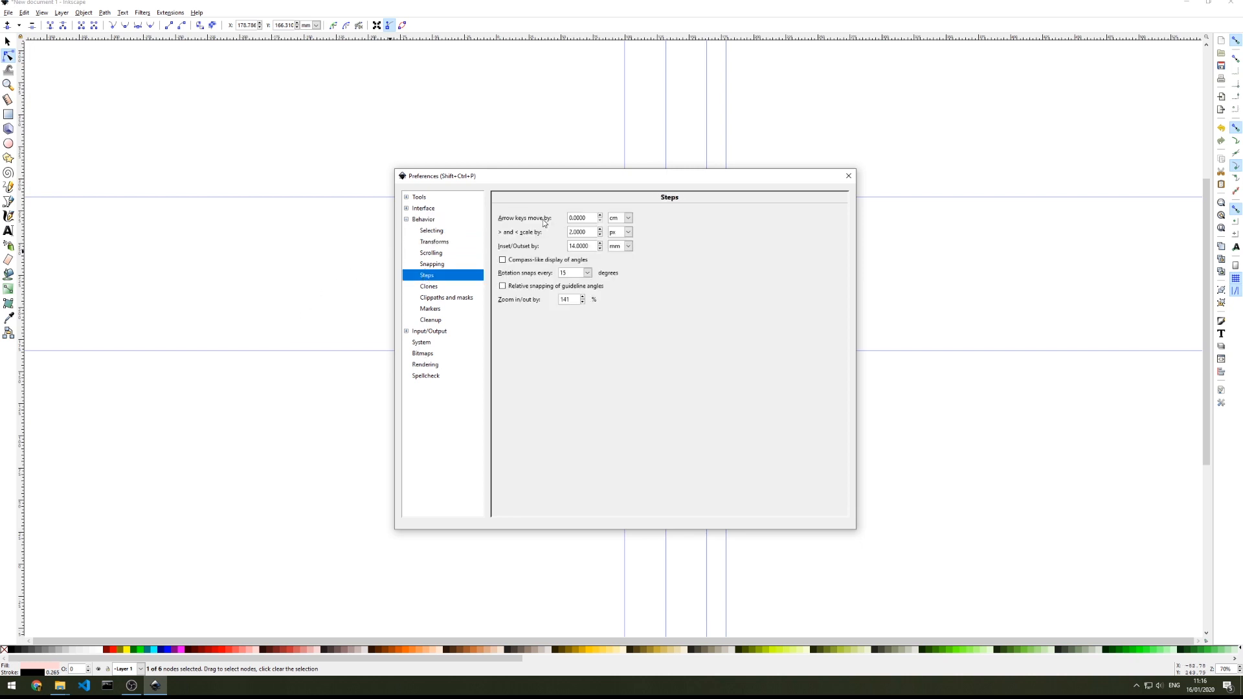
pyautogui.moveTo(593, 217); pyautogui.dragTo(560, 221)
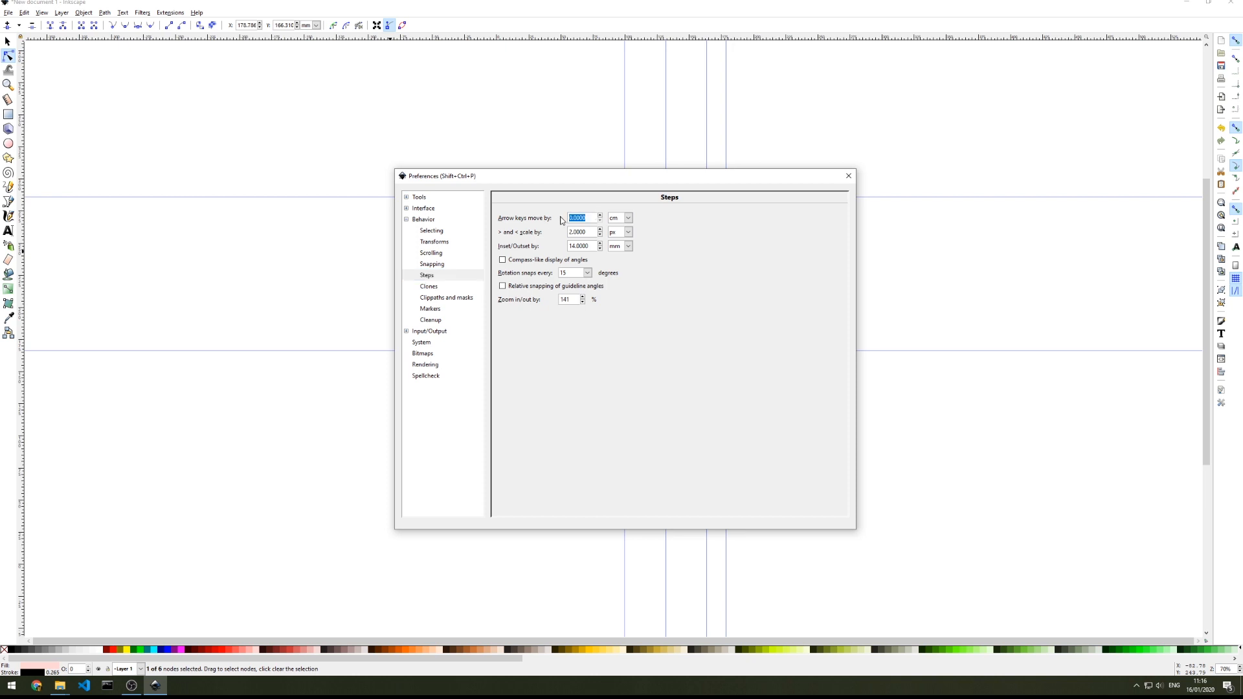
pyautogui.write('.4')
pyautogui.click(848, 176)
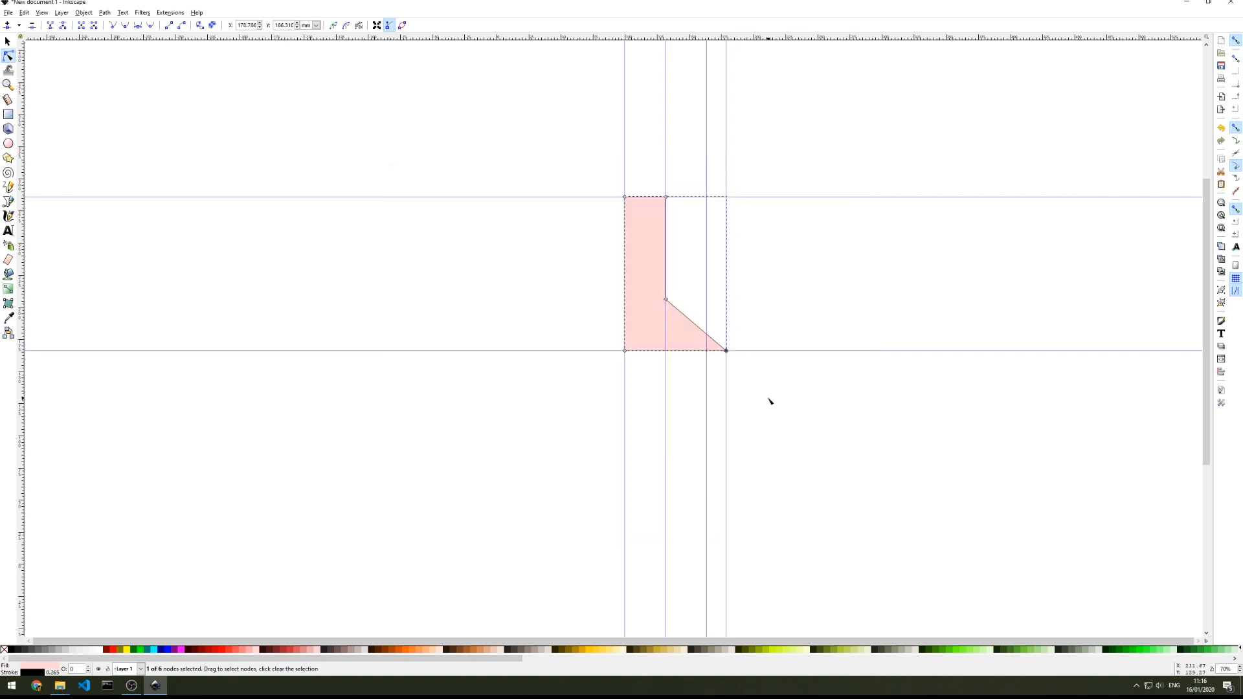
pyautogui.click(727, 351)
pyautogui.press('Up')
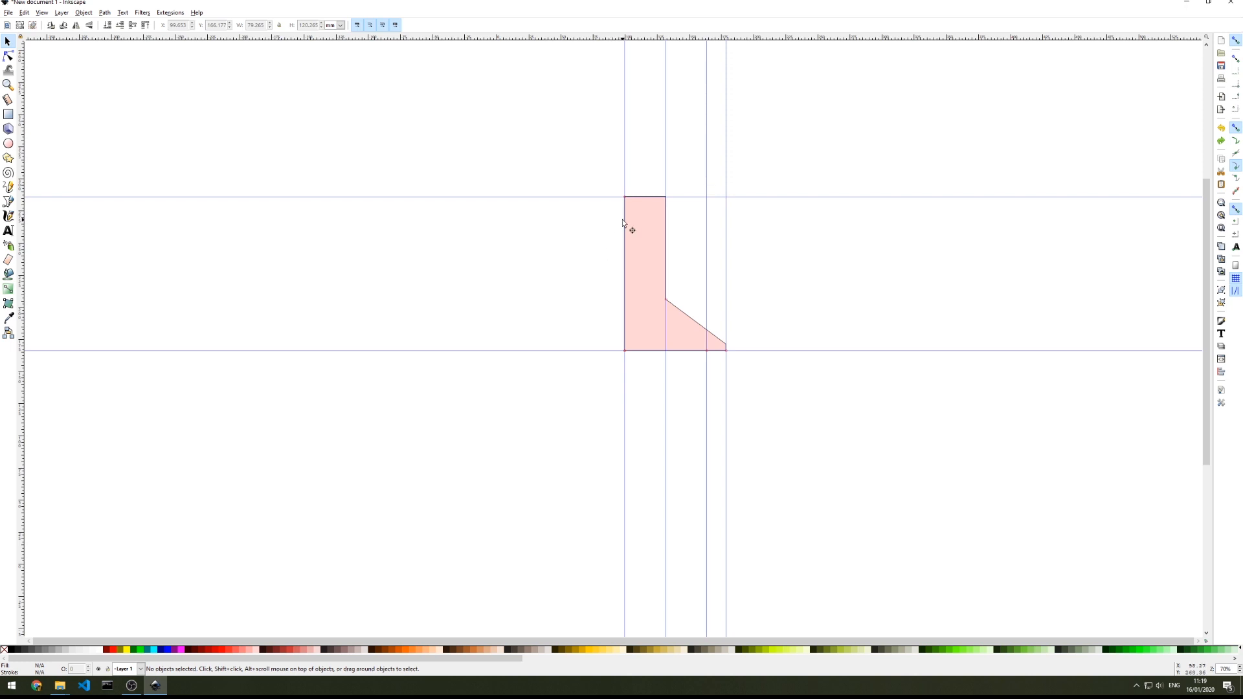
# Duplicate the outline, flip the copy vertically and move it directly below the original so they meet at the lower horizontal guide
pyautogui.click(639, 250)
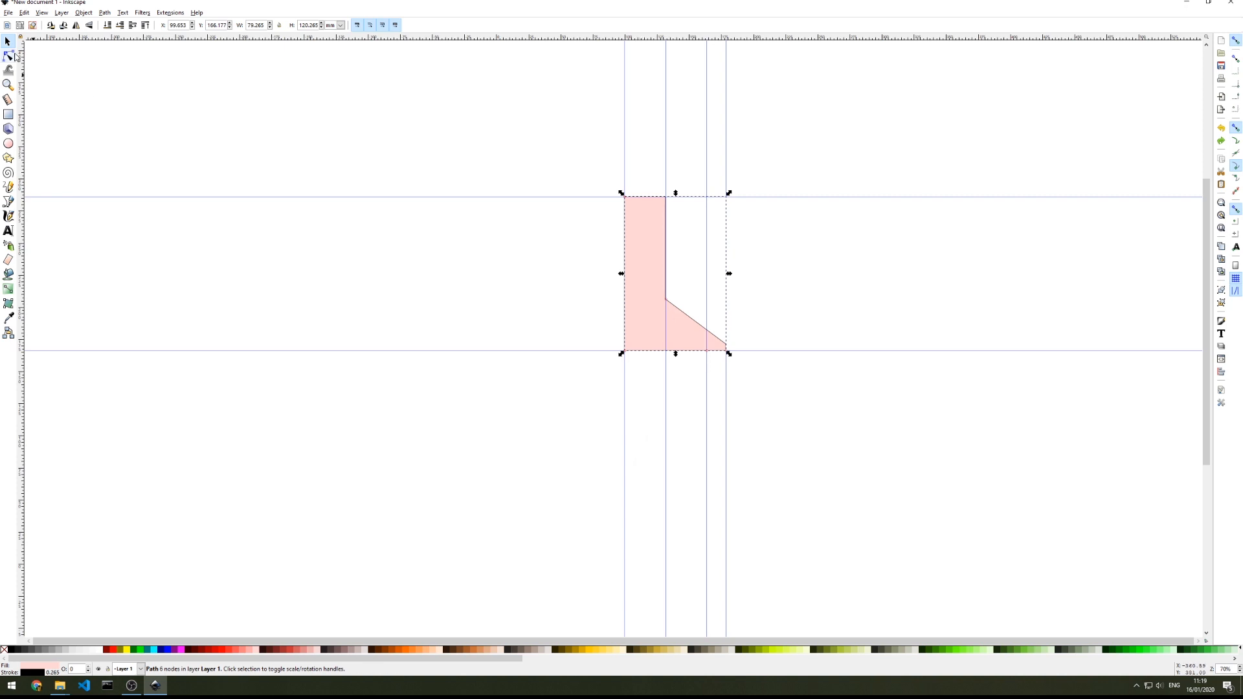
pyautogui.click(641, 340)
pyautogui.press('ctrl')
pyautogui.click(88, 26)
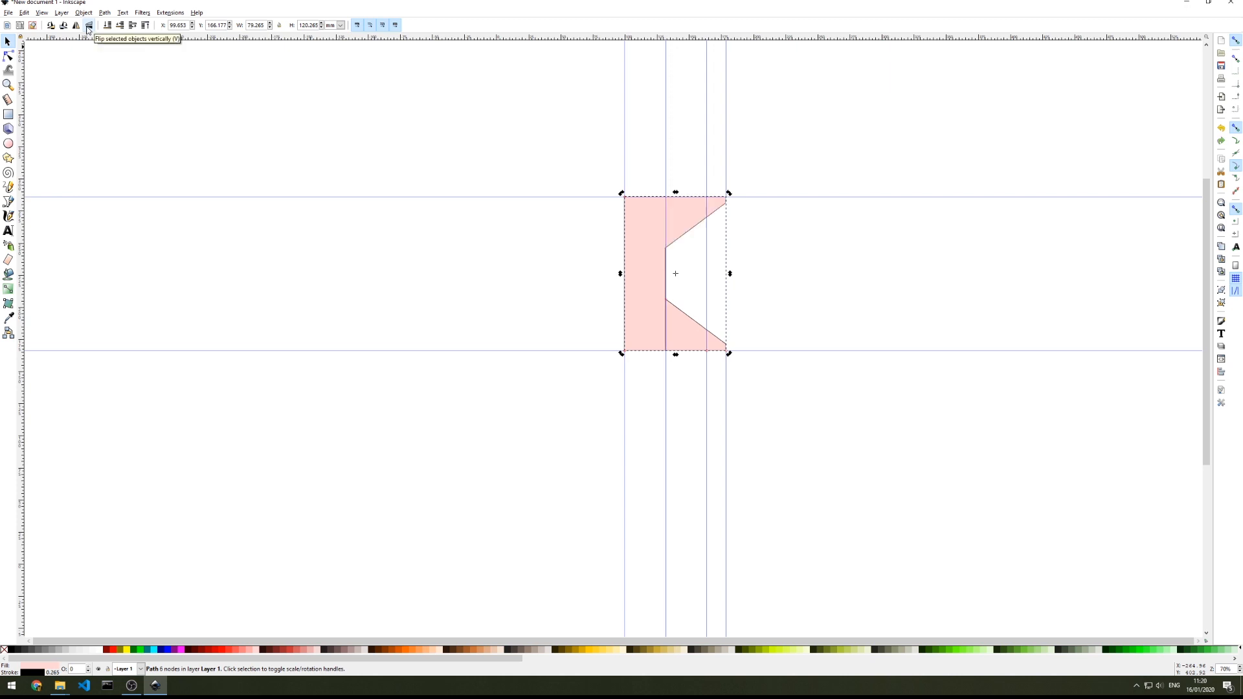
pyautogui.moveTo(645, 256); pyautogui.dragTo(646, 409)
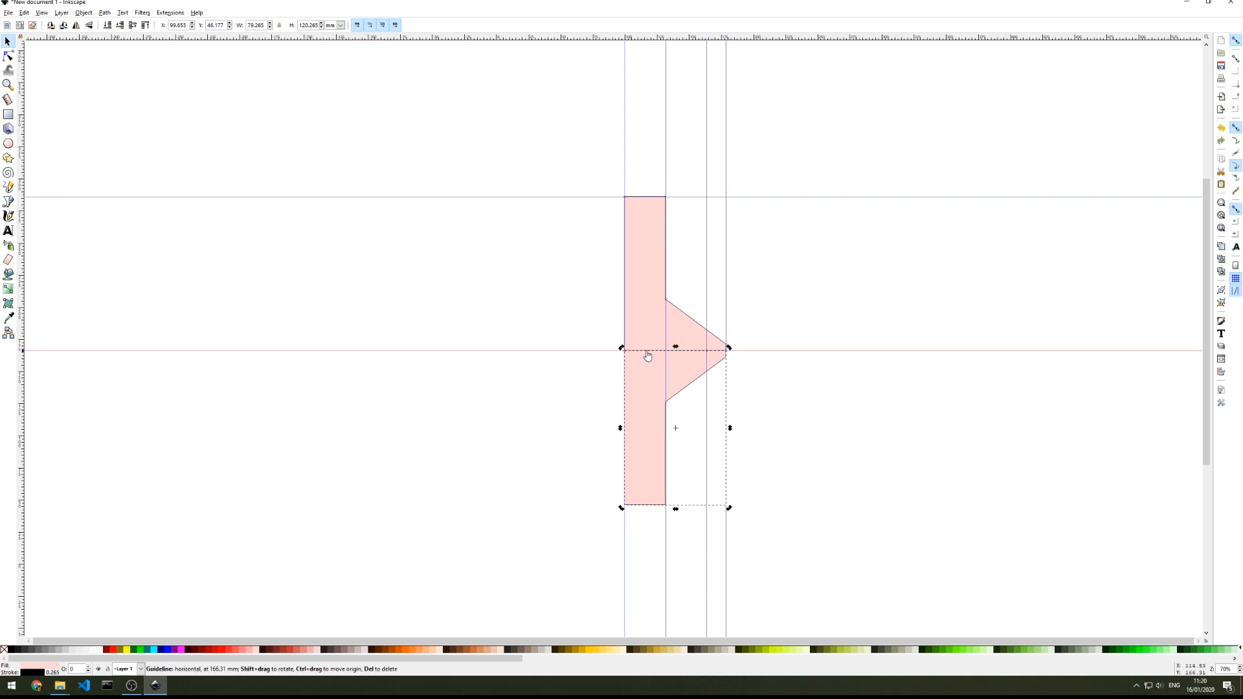
# Select both mirrored halves and merge them into a single path with Union
pyautogui.keyDown('shift'); pyautogui.click(652, 323); pyautogui.keyUp('shift')
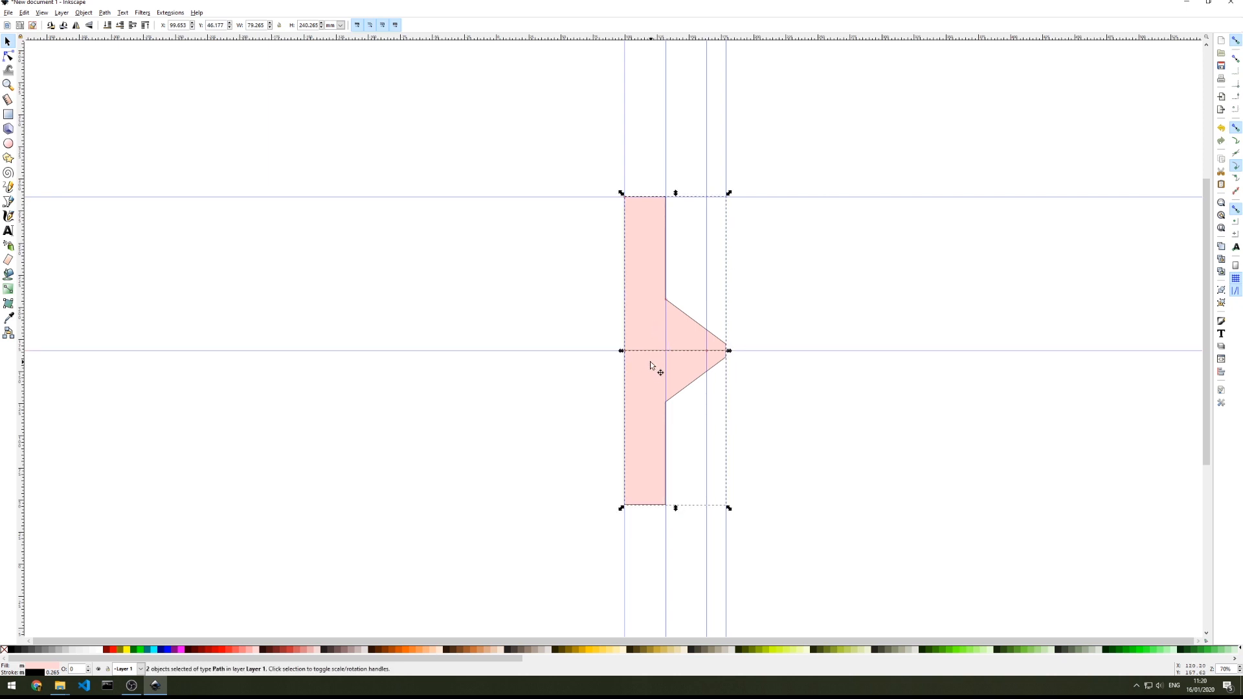
pyautogui.click(639, 313)
pyautogui.press('shift')
pyautogui.keyDown('shift'); pyautogui.click(639, 375); pyautogui.keyUp('shift')
pyautogui.click(104, 12)
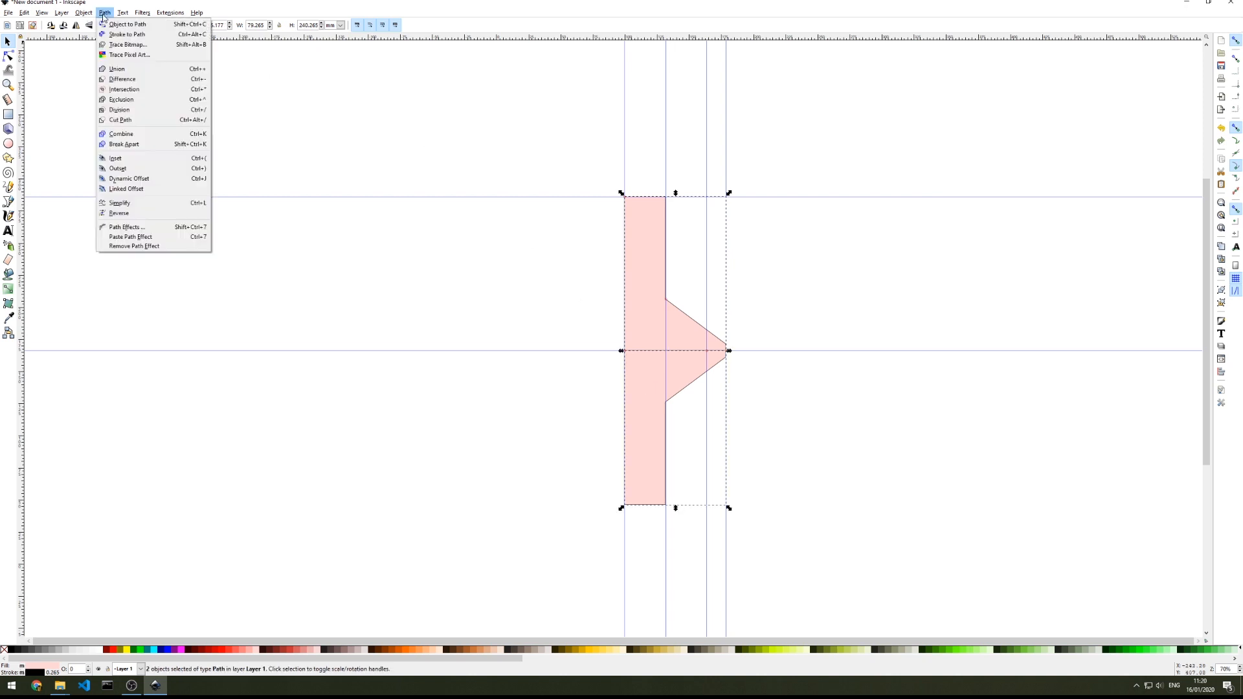
pyautogui.click(118, 69)
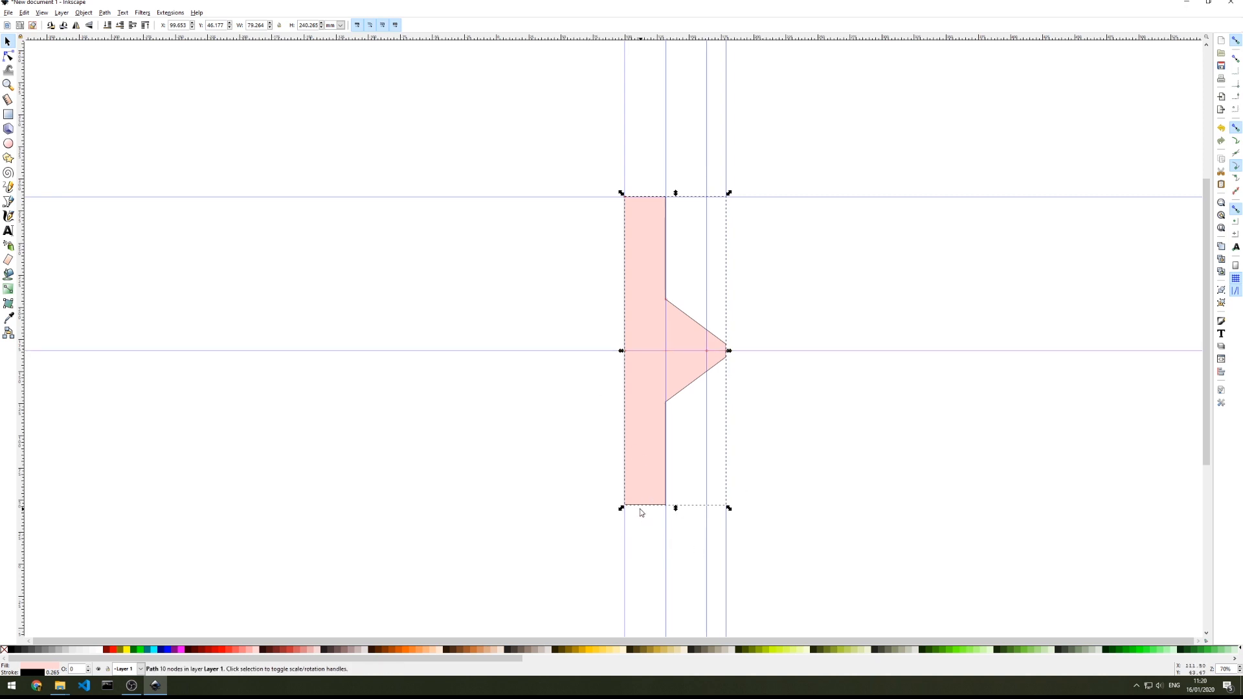
# Change the arrow-key movement step in the preferences and move the merged shape's lower-left corner node down 1 cm
pyautogui.click(29, 13)
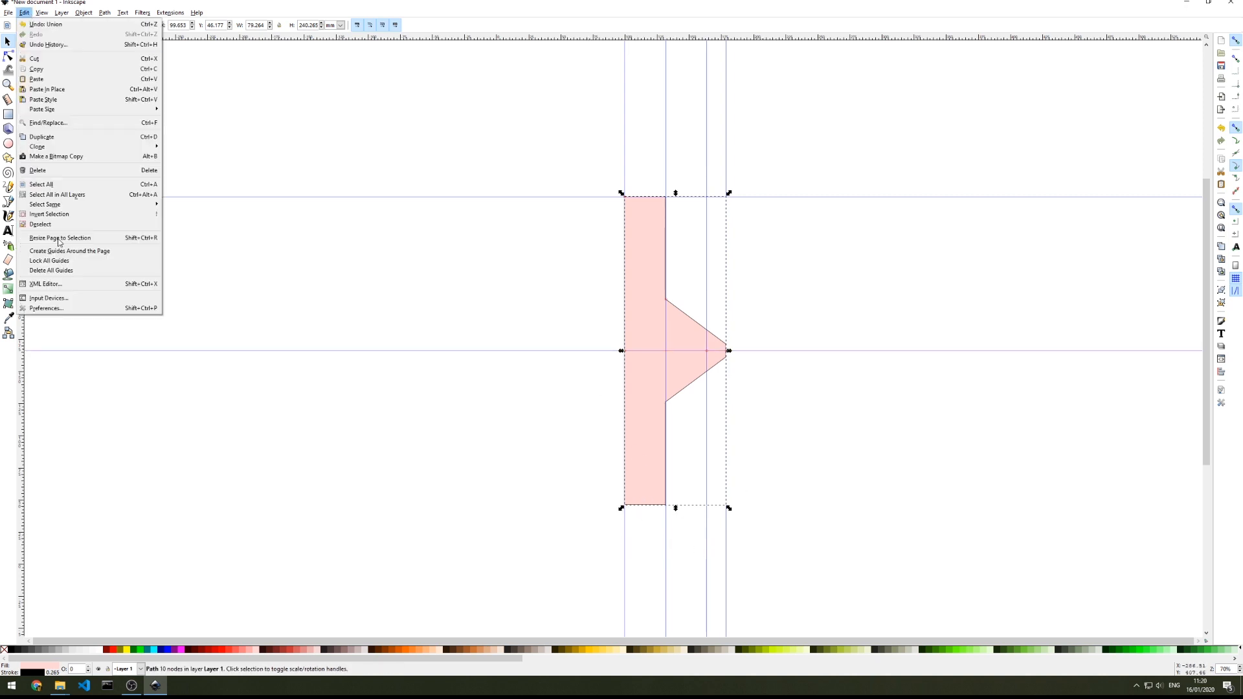
pyautogui.click(76, 313)
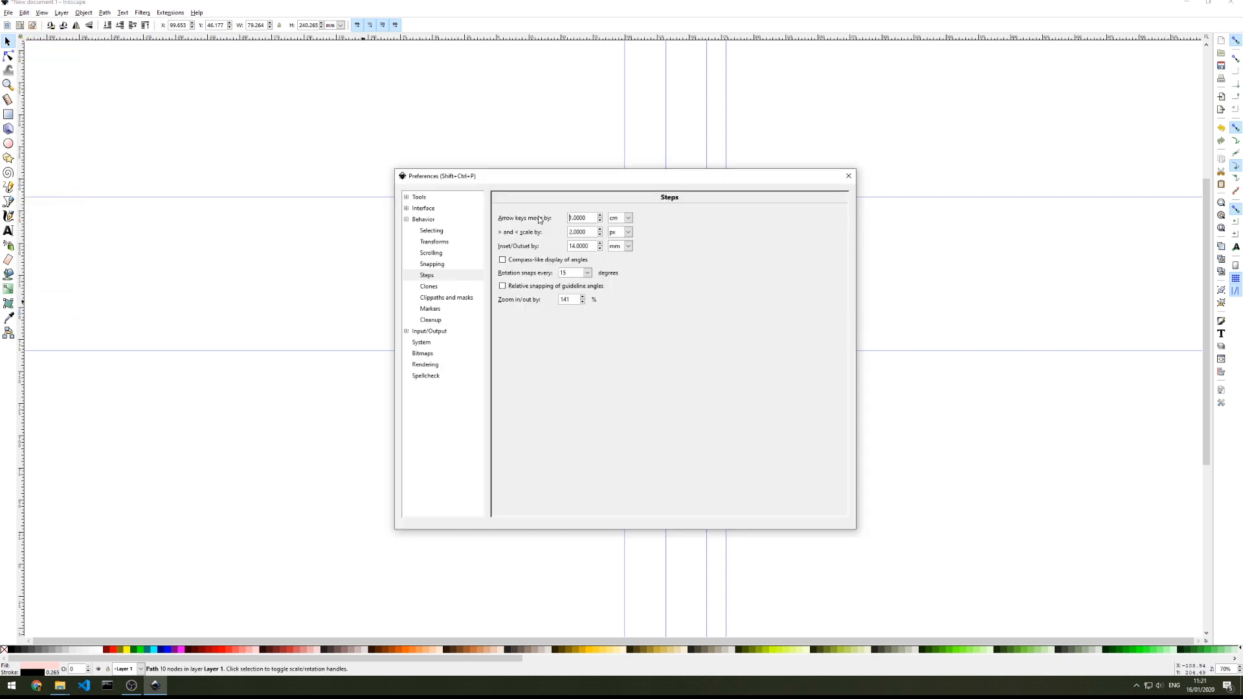
pyautogui.moveTo(590, 218); pyautogui.dragTo(559, 218)
pyautogui.click(848, 176)
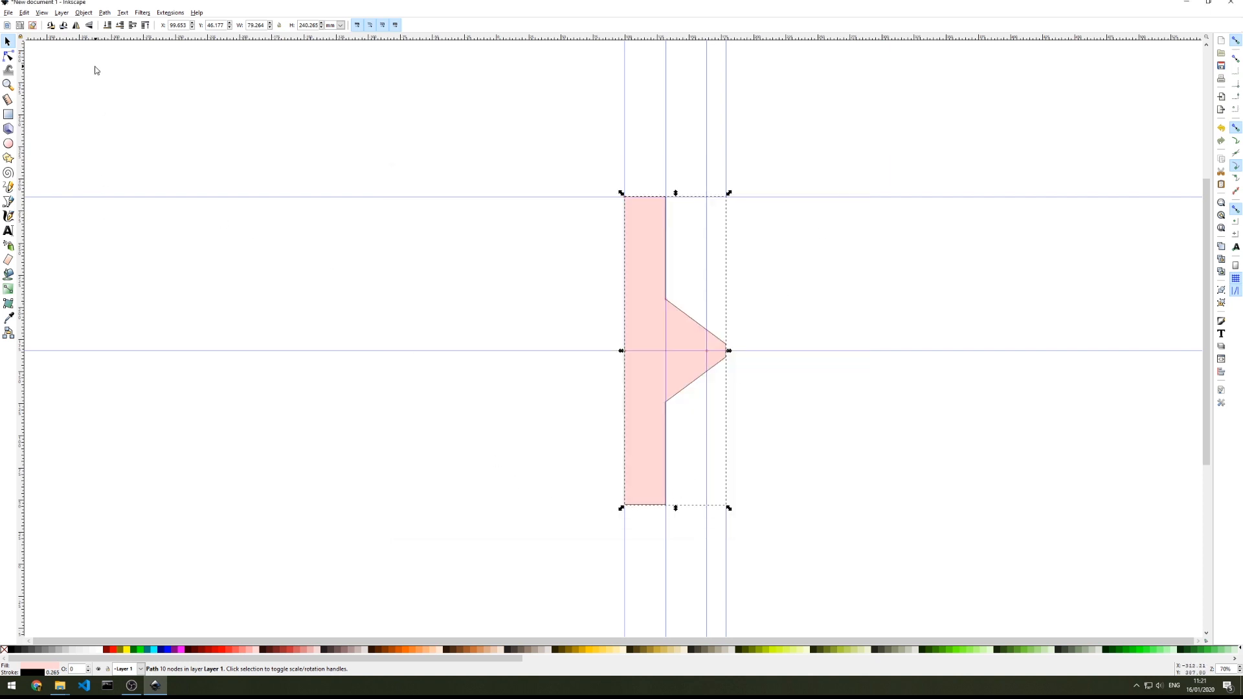
pyautogui.click(8, 56)
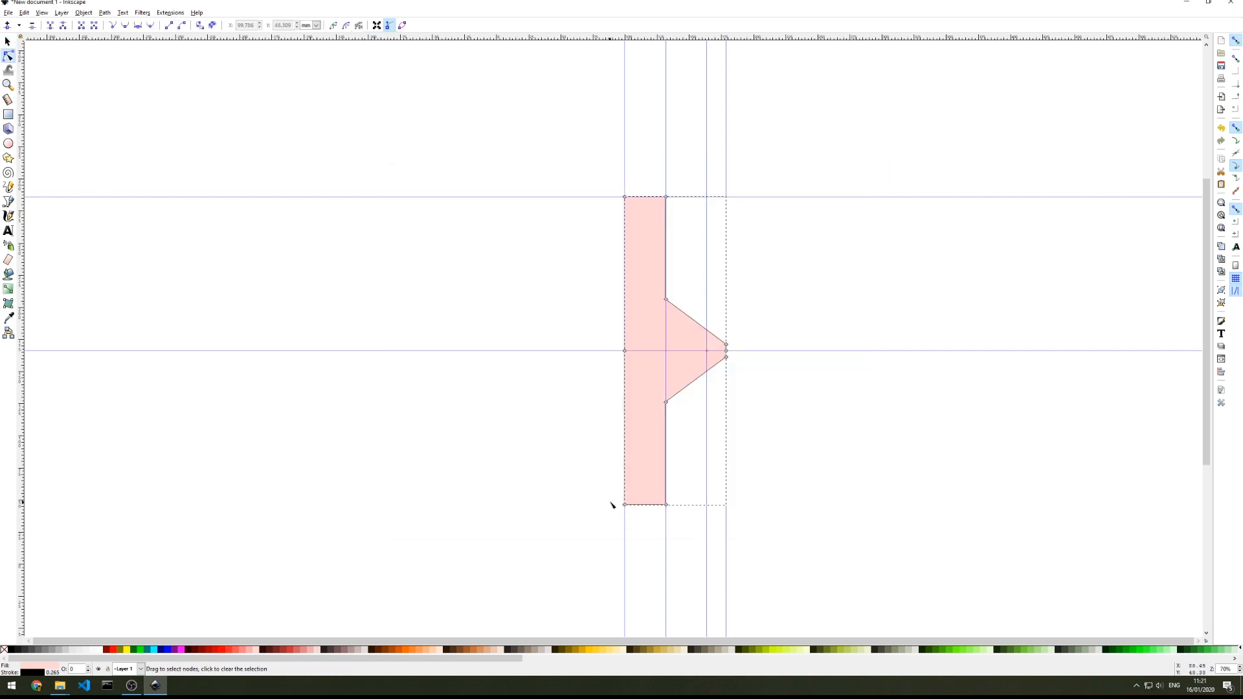
pyautogui.click(625, 505)
pyautogui.press('Down')
pyautogui.press('Down')
pyautogui.press('Down')
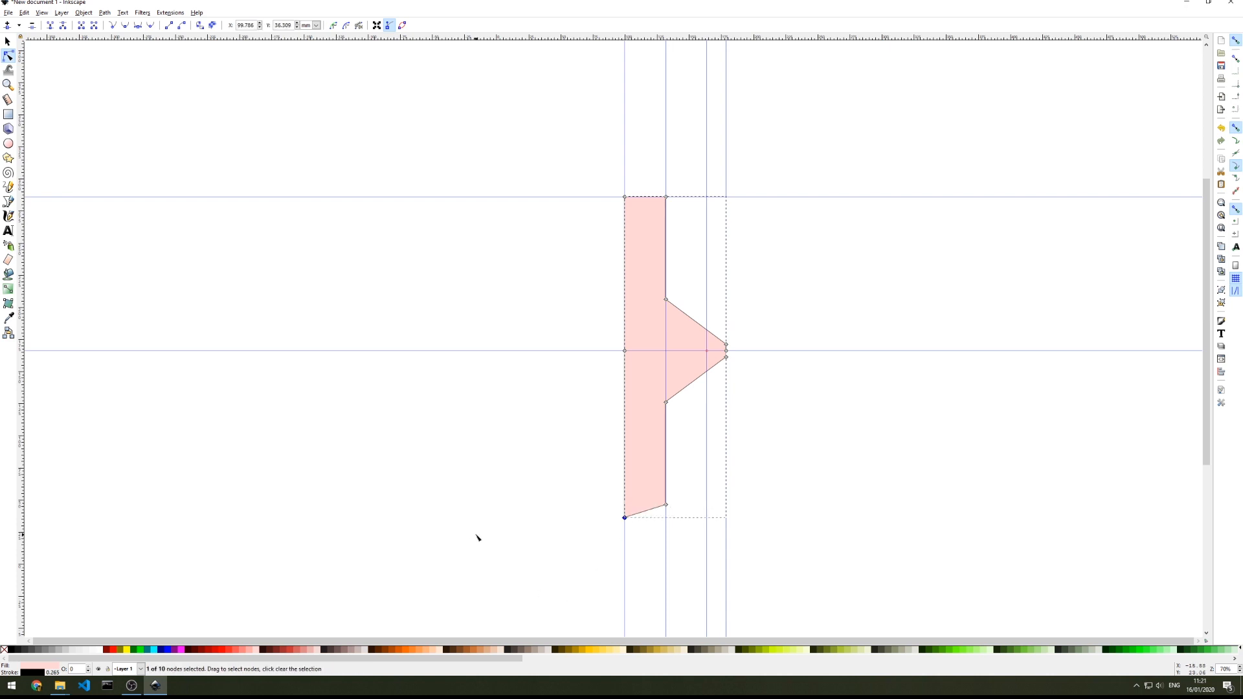
# Level the bottom edge by moving the lower-right corner node down 3 cm and the lower-left corner node down 2 cm
pyautogui.click(666, 505)
pyautogui.press('Down')
pyautogui.press('Down')
pyautogui.press('Down')
pyautogui.click(777, 526)
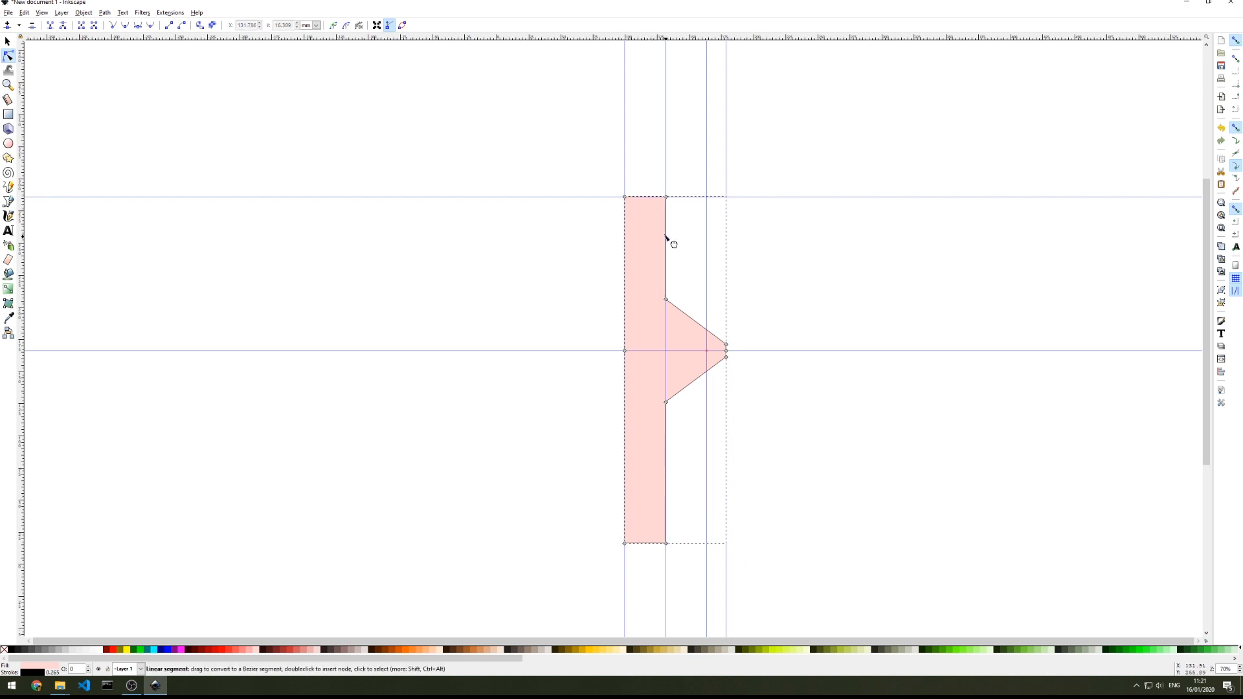
# Move the outline's upper-right corner node 4 cm to the right and its lower-right corner node 5 cm to the right
pyautogui.click(666, 197)
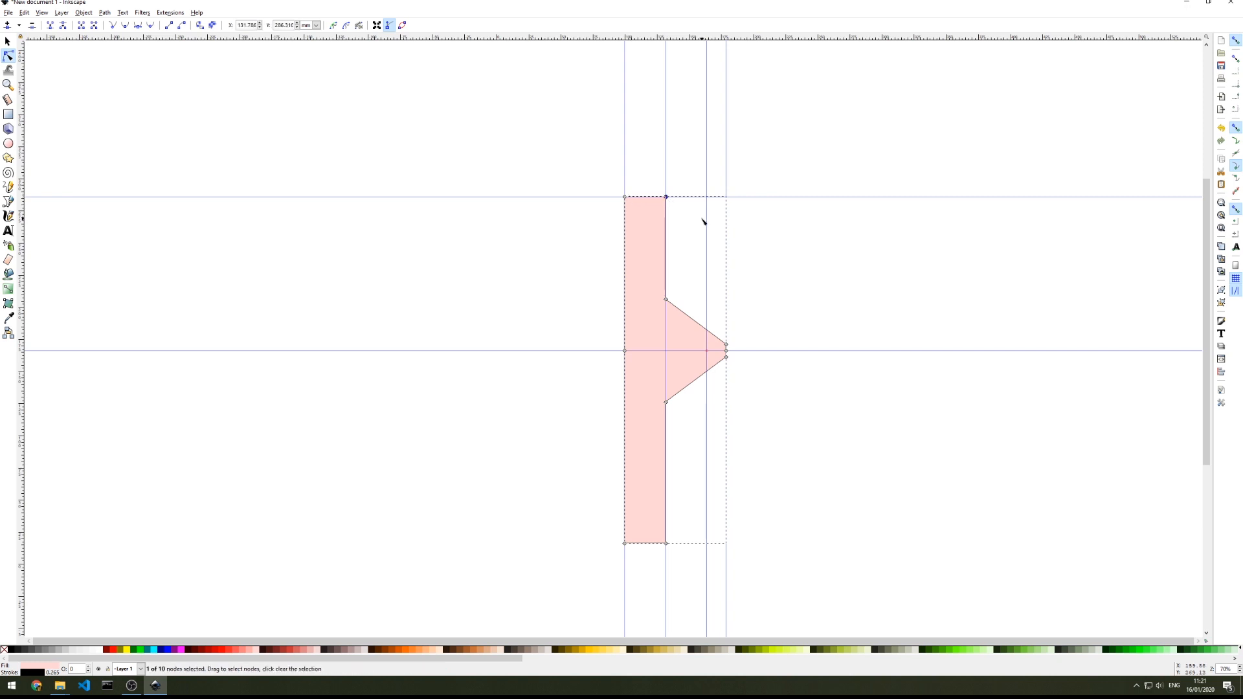
pyautogui.moveTo(667, 197); pyautogui.dragTo(717, 197)
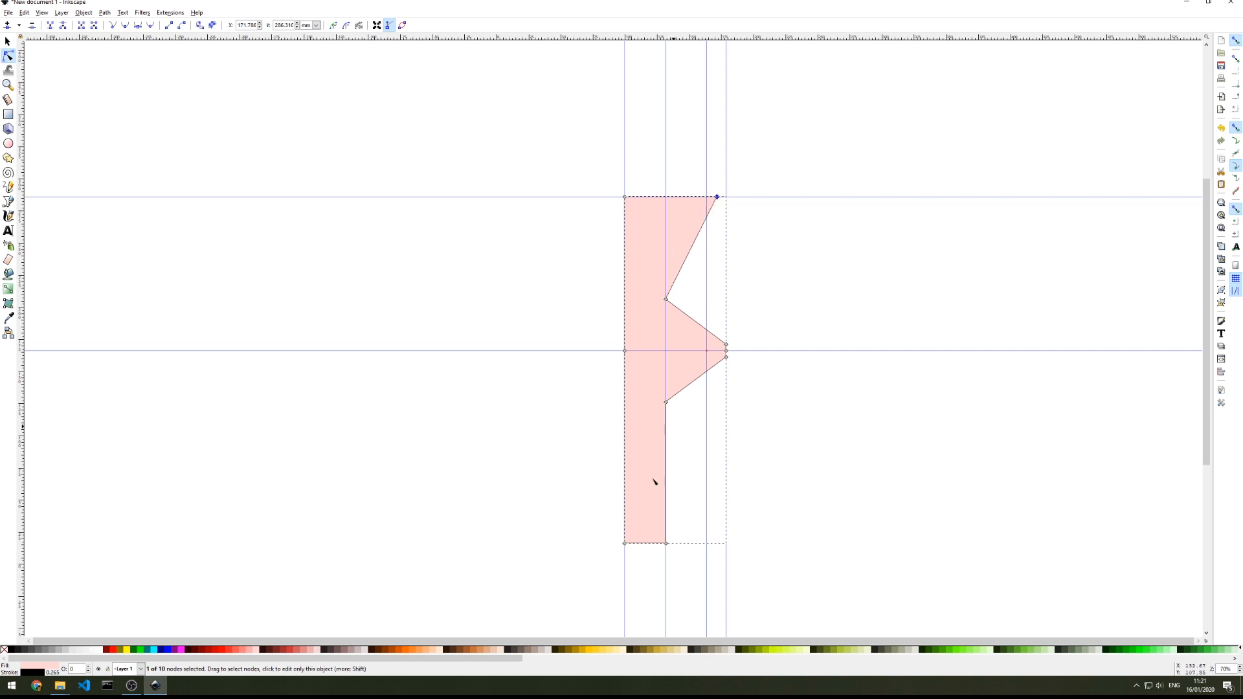
pyautogui.click(667, 544)
pyautogui.press('Right')
pyautogui.press('Right')
pyautogui.press('Right')
pyautogui.press('Right')
pyautogui.press('Right')
pyautogui.press('Right')
pyautogui.press('Right')
pyautogui.press('Right')
pyautogui.press('Right')
pyautogui.press('Right')
pyautogui.press('Right')
pyautogui.press('Right')
pyautogui.press('Right')
pyautogui.press('Right')
pyautogui.press('Right')
pyautogui.press('Right')
pyautogui.press('Right')
pyautogui.press('Right')
pyautogui.press('Right')
pyautogui.press('Right')
pyautogui.click(838, 486)
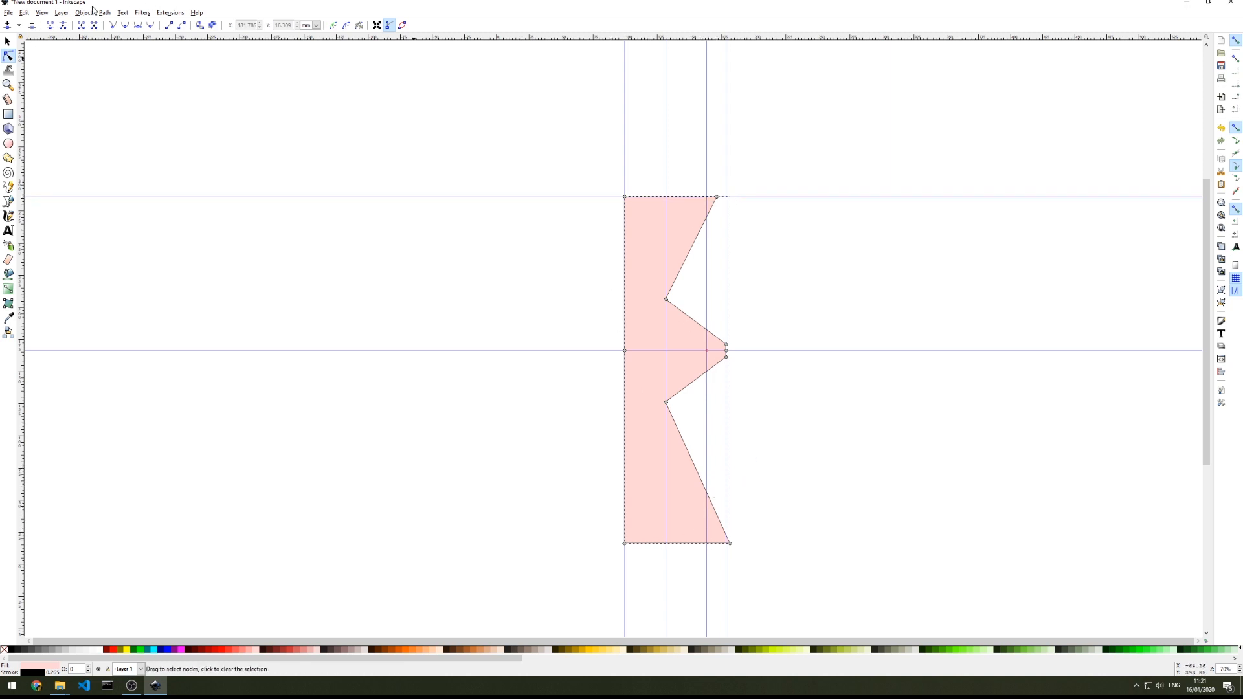
# Show the document's layers and rename Layer 1 to Skeleton
pyautogui.click(63, 13)
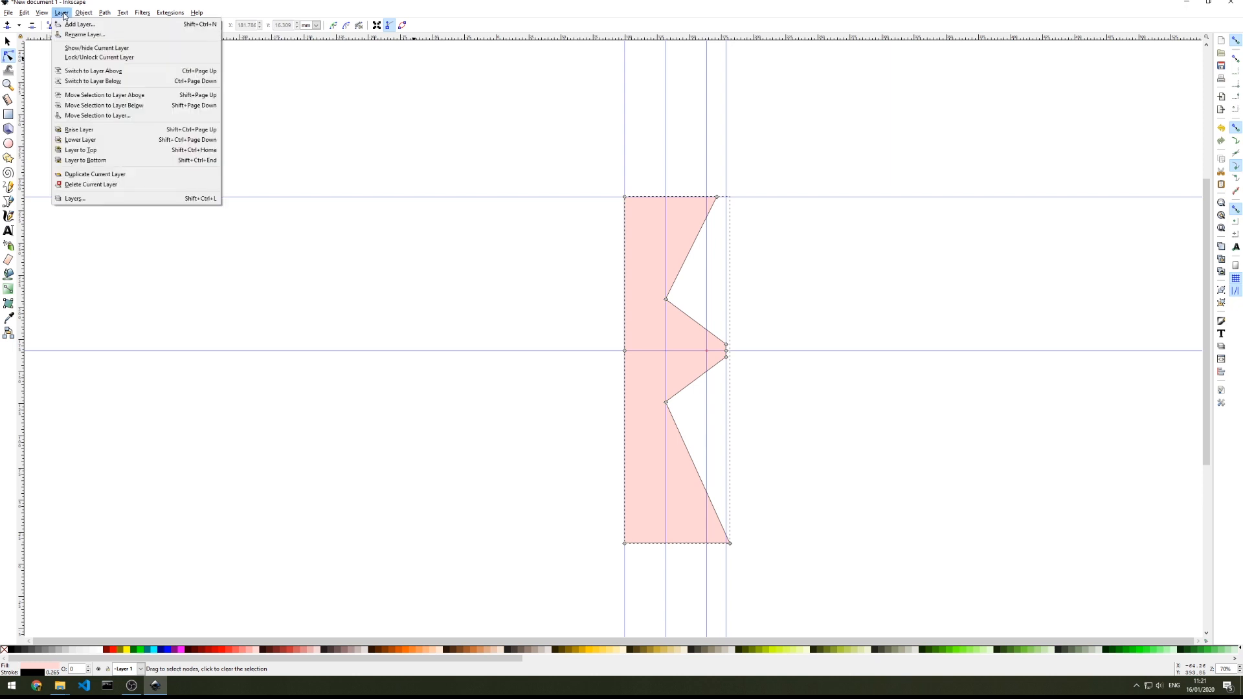
pyautogui.click(86, 197)
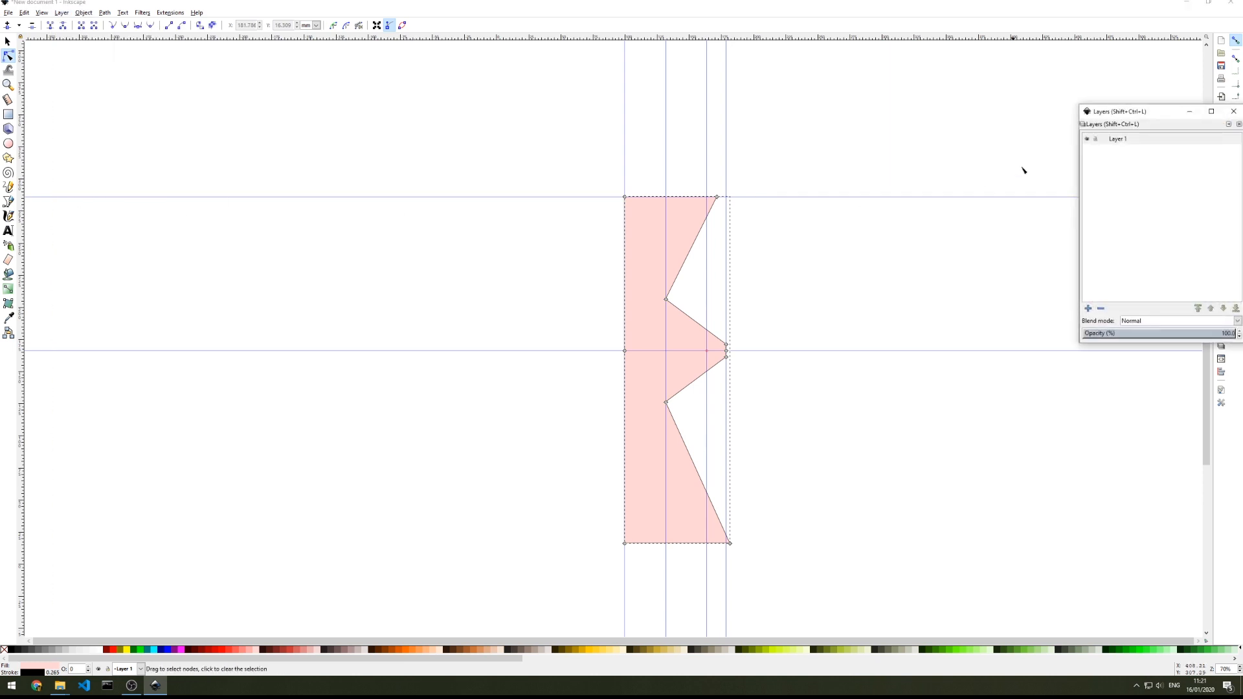
pyautogui.moveTo(1114, 112); pyautogui.dragTo(966, 130)
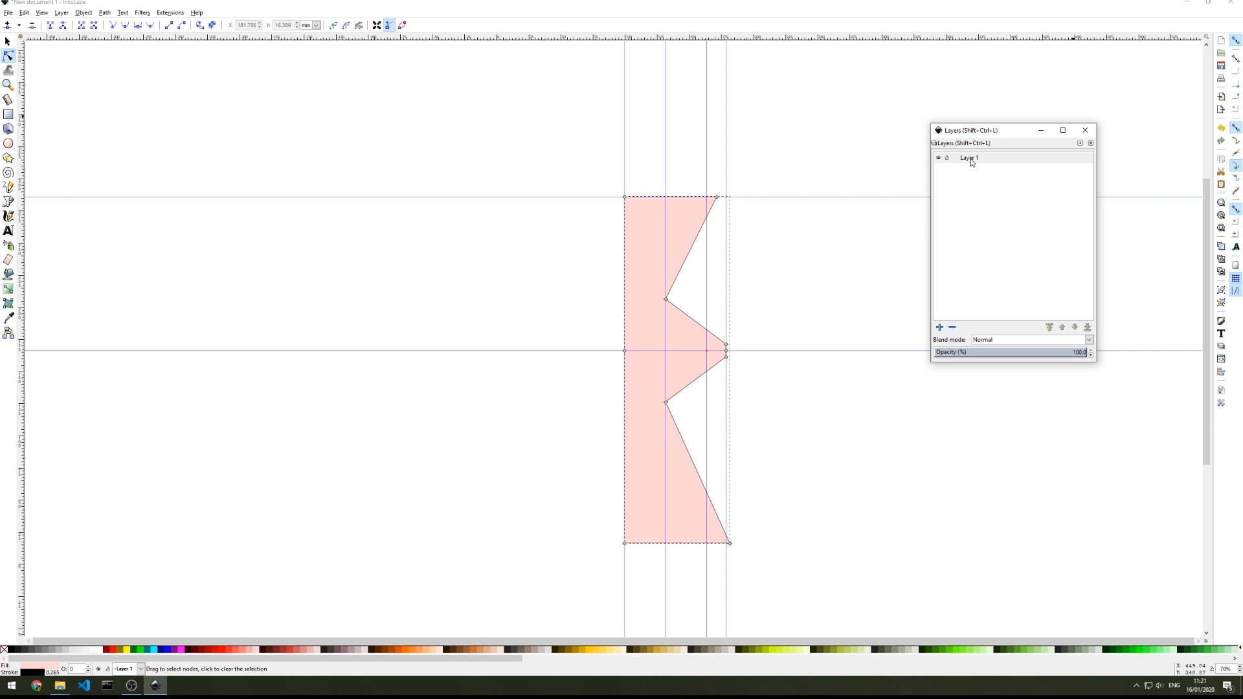
pyautogui.click(971, 158)
pyautogui.click(938, 160)
pyautogui.click(938, 159)
pyautogui.click(938, 160)
pyautogui.click(938, 159)
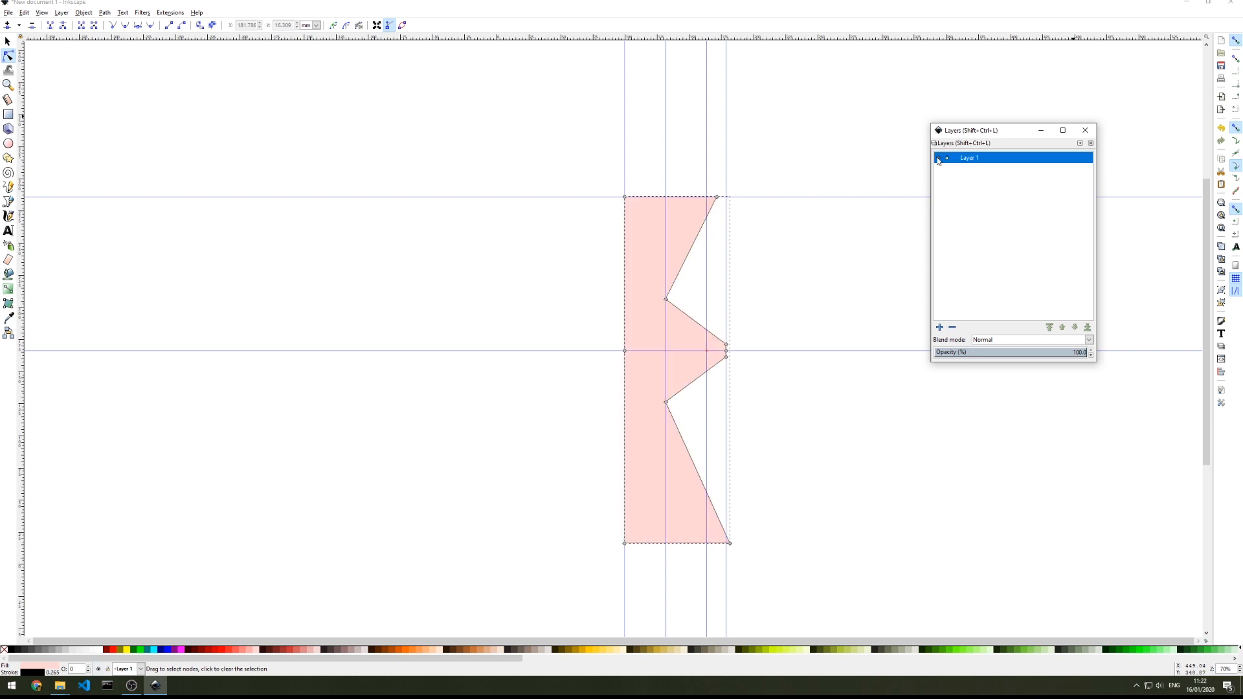
pyautogui.rightClick(977, 162)
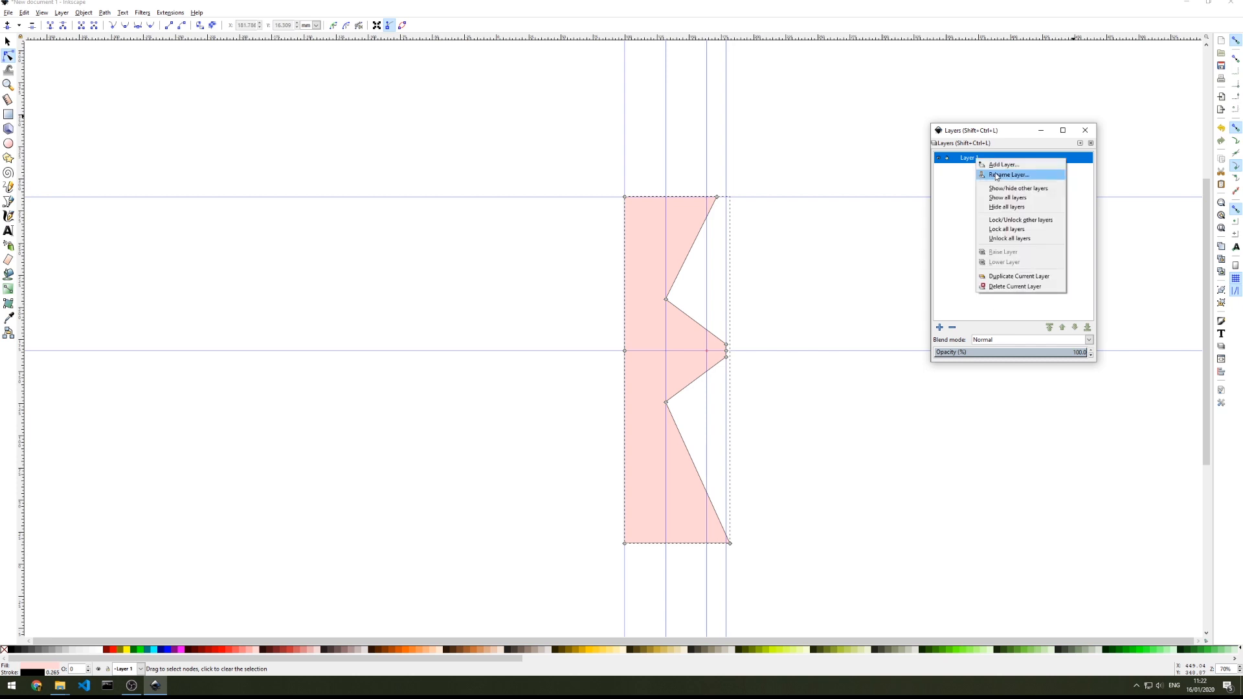
pyautogui.click(996, 174)
pyautogui.write('Skeleton')
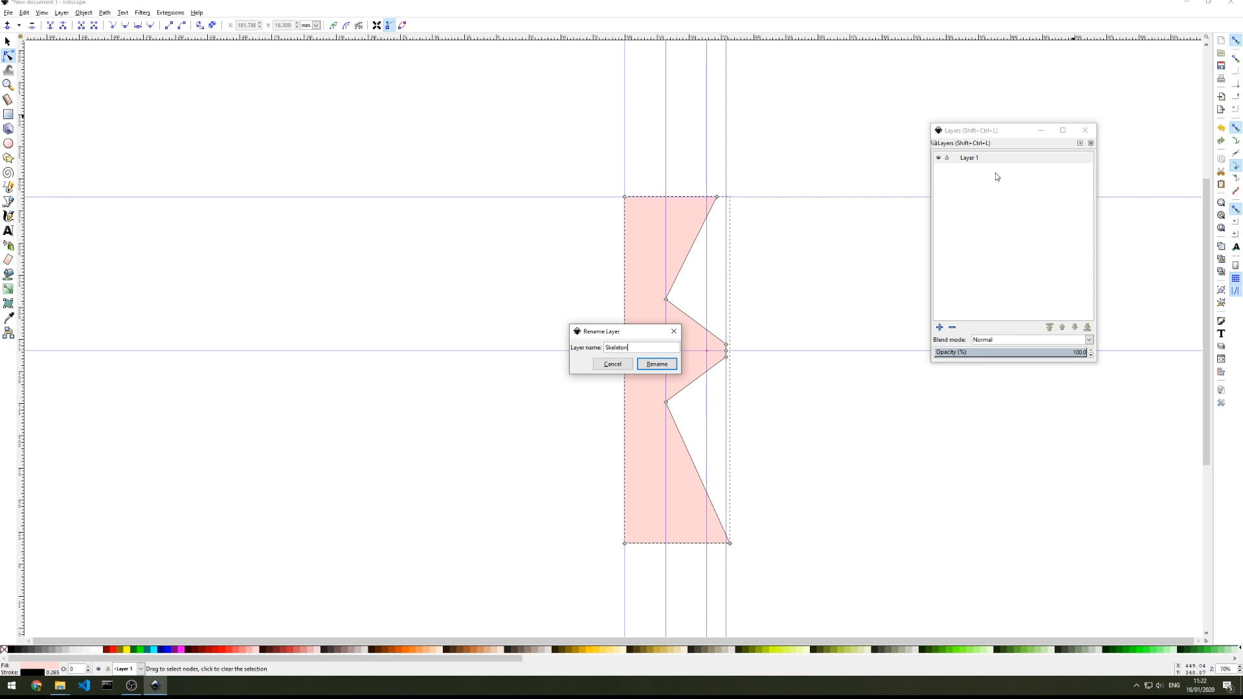
pyautogui.press('Return')
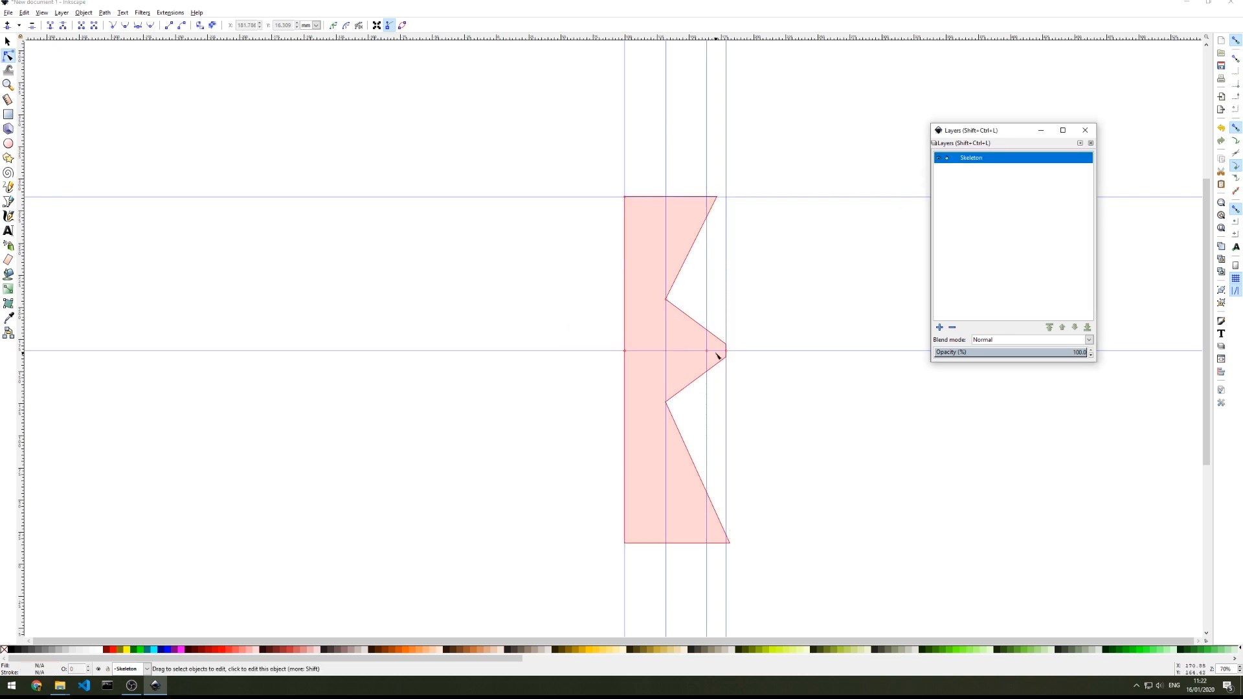
# Draw a circle centred where the third vertical guide crosses the wing's horizontal guide, with both radii set to 1 mm
pyautogui.scroll(3, 700, 358)
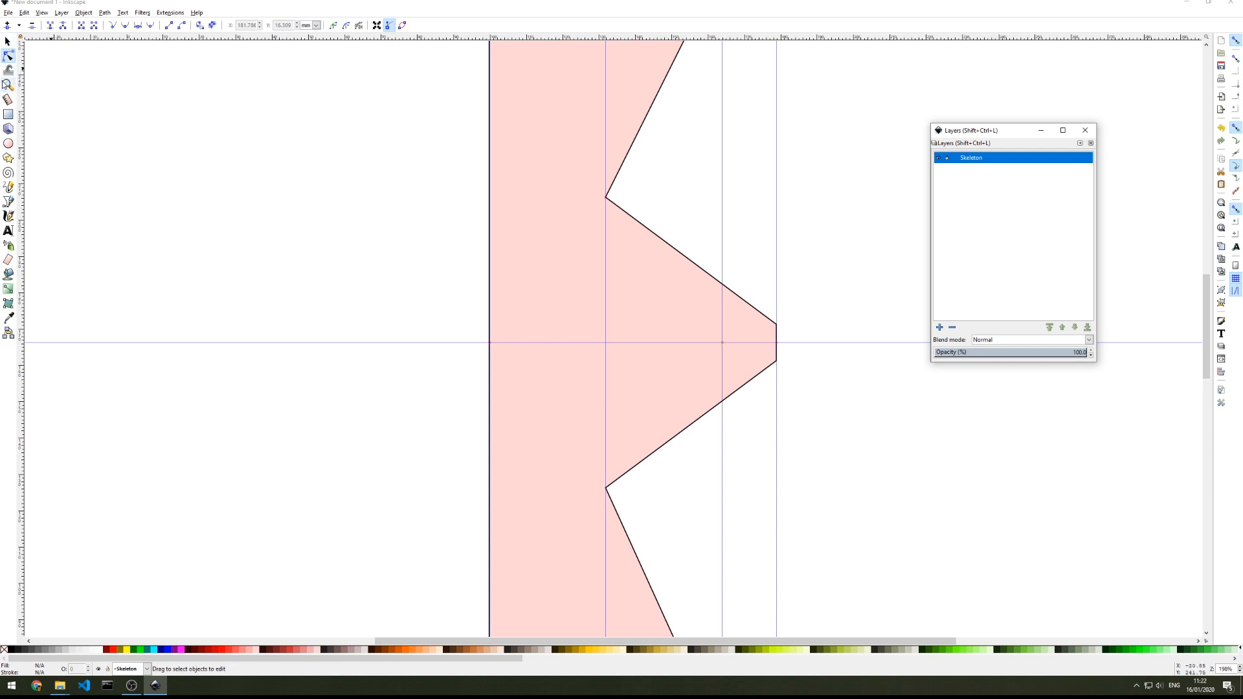
pyautogui.click(9, 145)
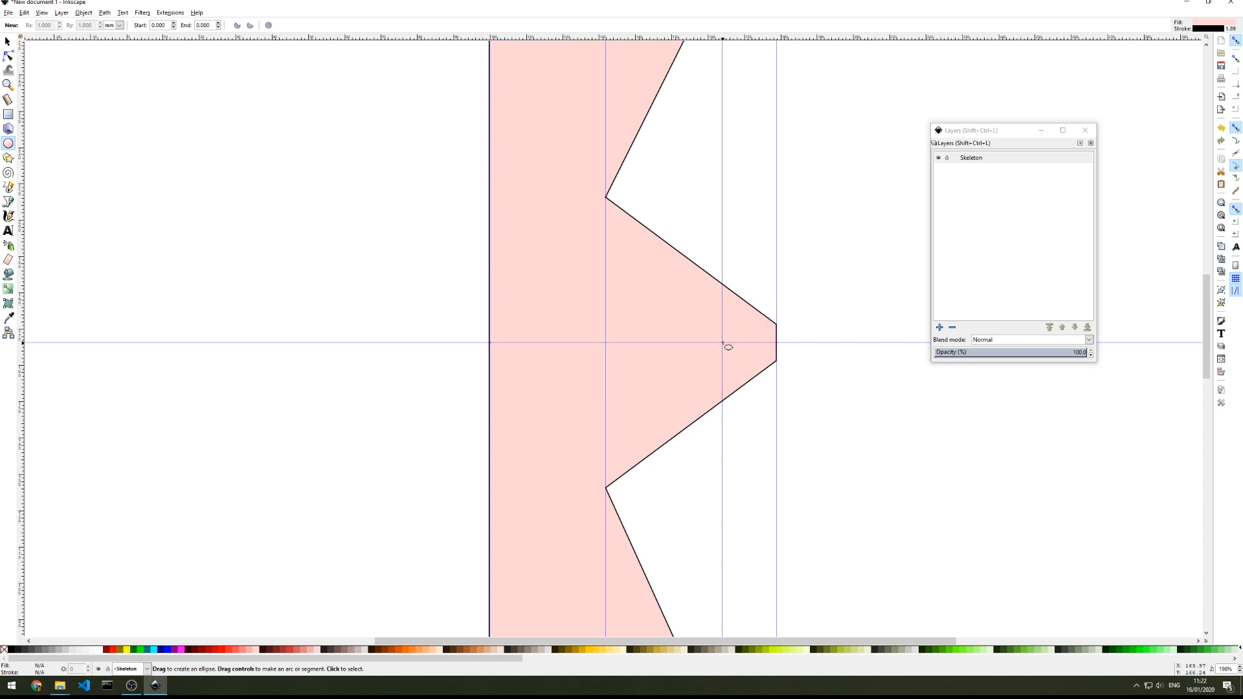
pyautogui.moveTo(723, 343)
pyautogui.mouseDown()
pyautogui.moveTo(711, 316)
pyautogui.moveTo(656, 304)
pyautogui.moveTo(662, 282)
pyautogui.moveTo(677, 328)
pyautogui.moveTo(674, 312)
pyautogui.moveTo(711, 337)
pyautogui.moveTo(703, 320)
pyautogui.mouseUp()
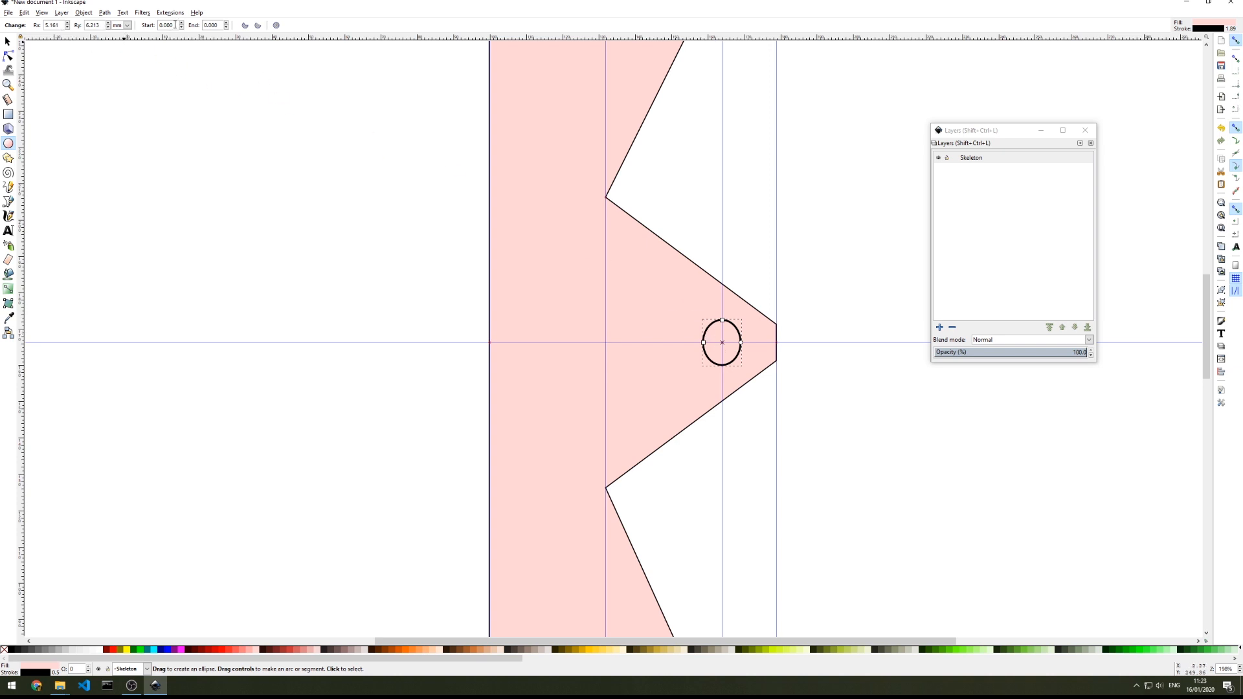
pyautogui.doubleClick(50, 26)
pyautogui.write('1')
pyautogui.click(93, 26)
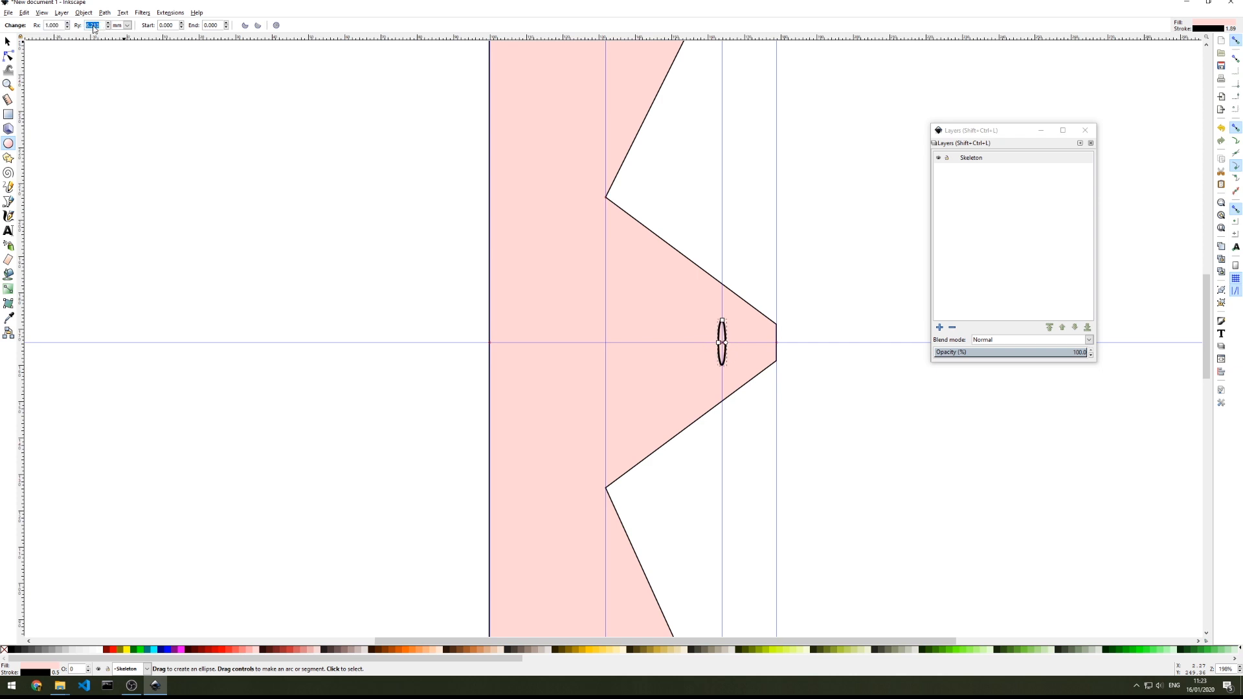
pyautogui.press('Tab')
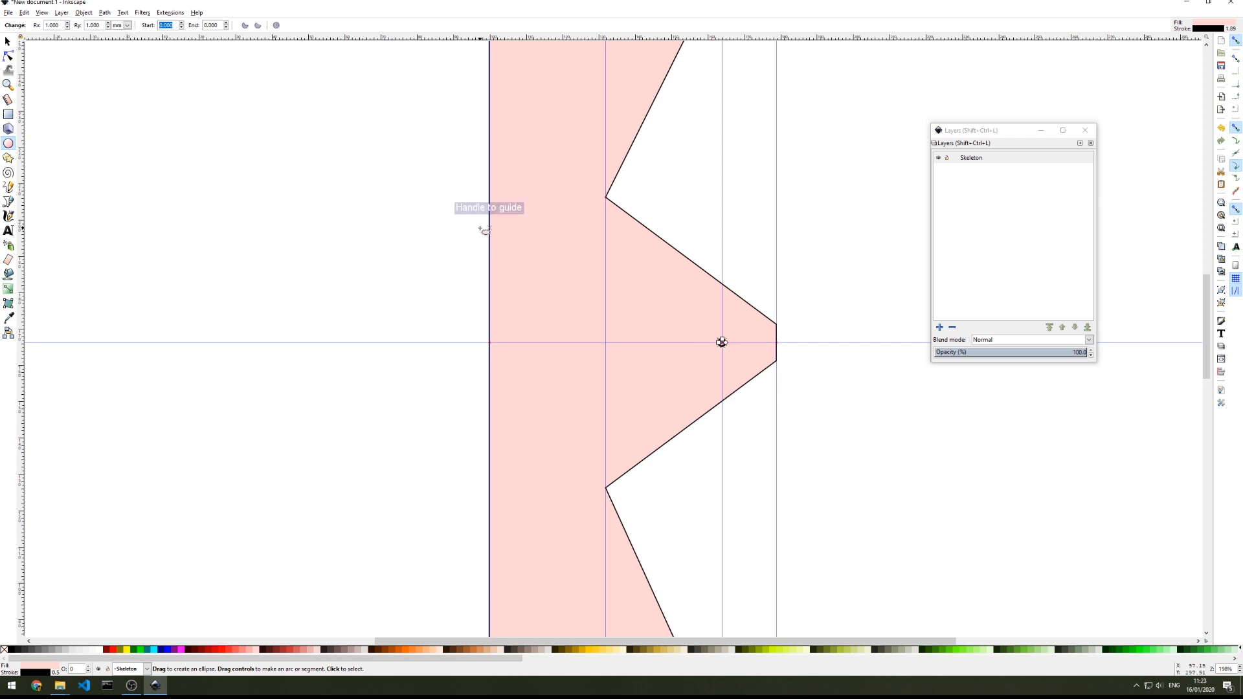
# Give the small circle a black fill and remove its stroke
pyautogui.click(11, 650)
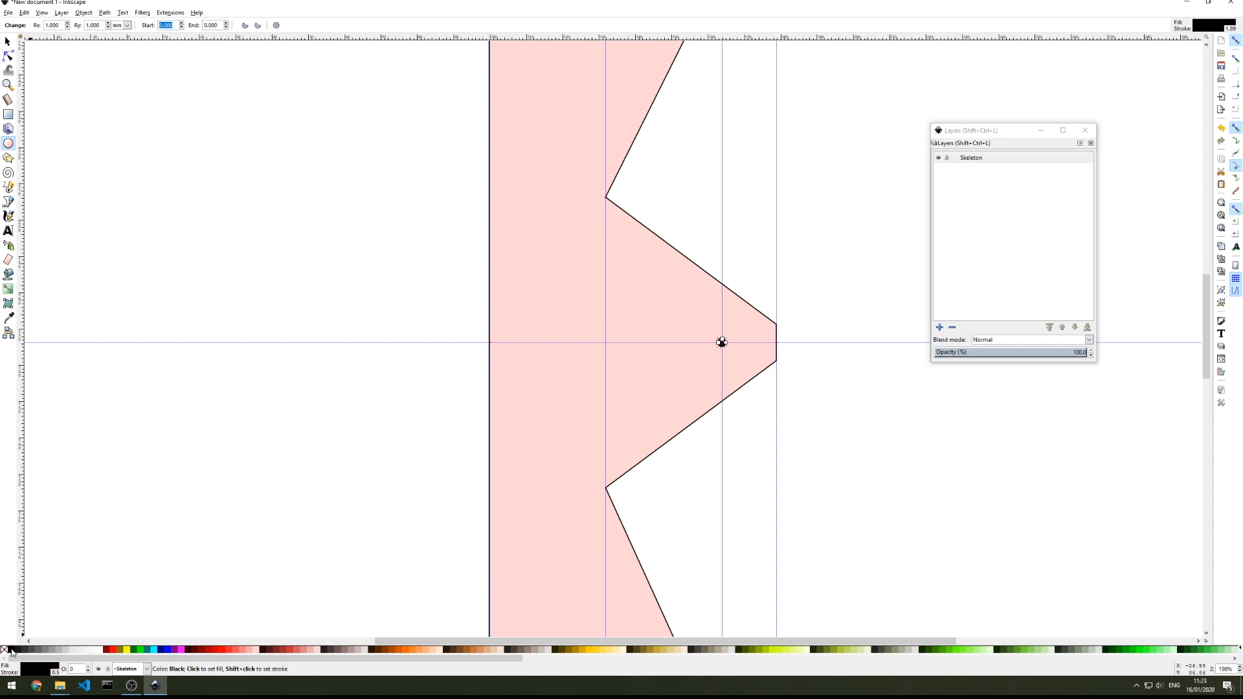
pyautogui.keyDown('shift'); pyautogui.click(4, 650); pyautogui.keyUp('shift')
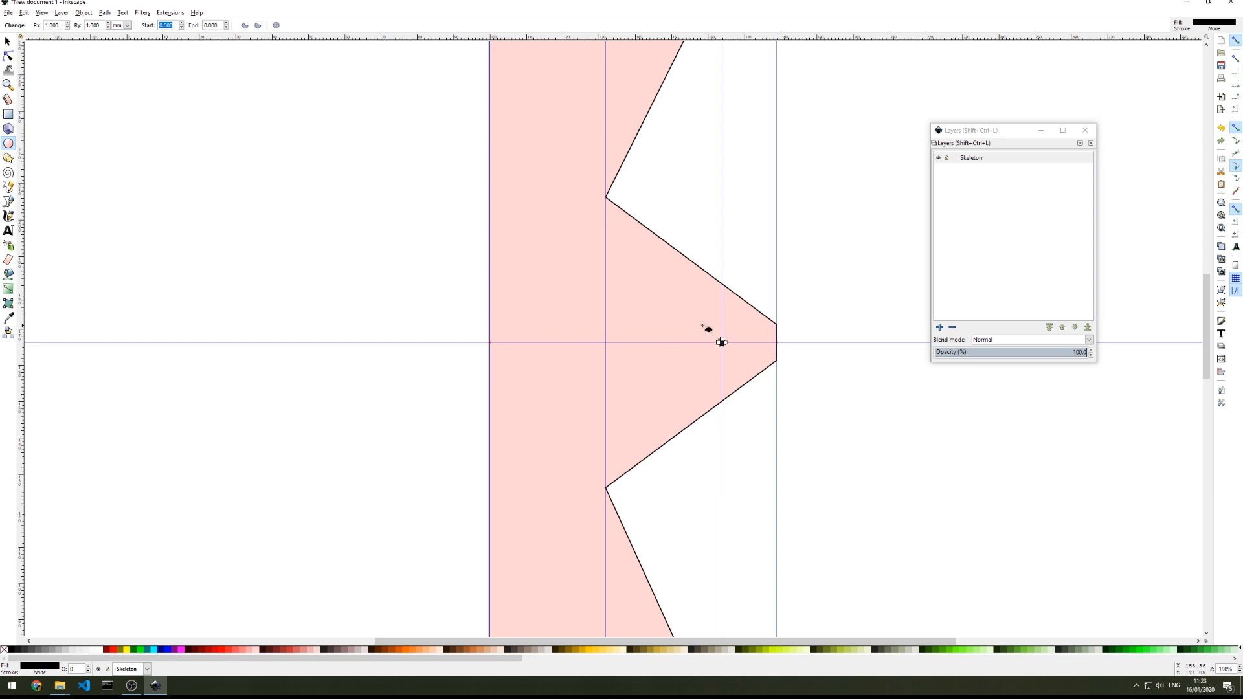
pyautogui.click(8, 41)
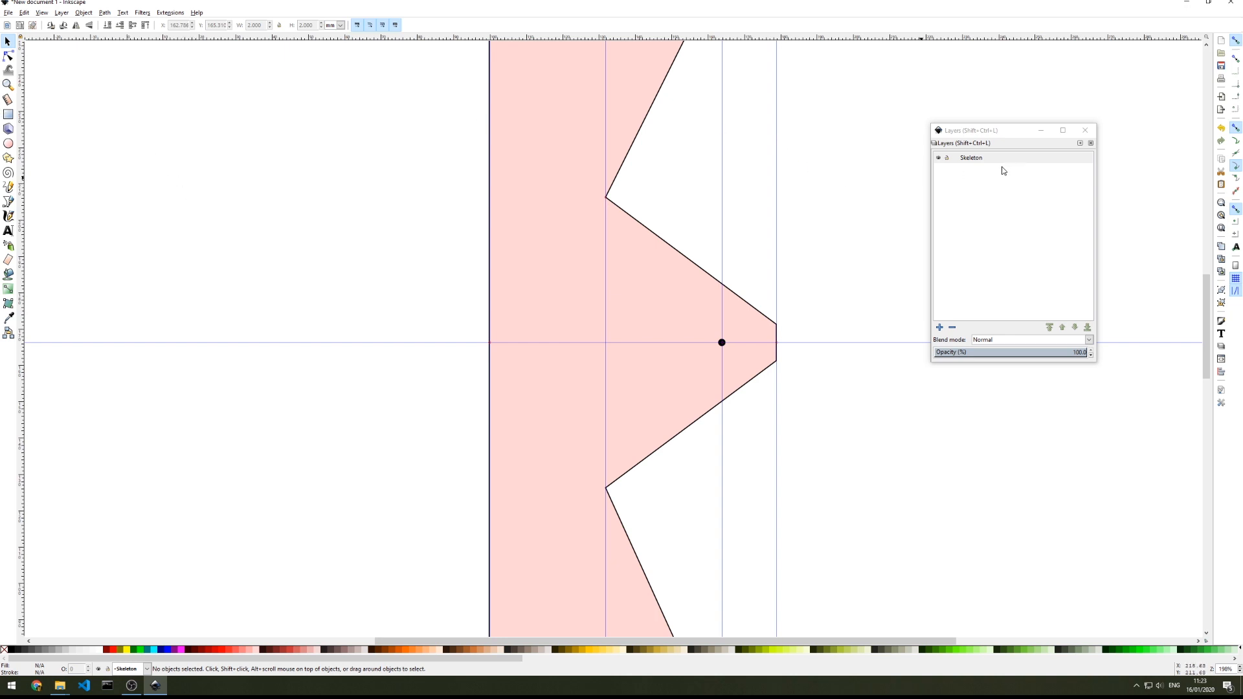
# Duplicate the Skeleton layer and rename the copy Template
pyautogui.click(978, 159)
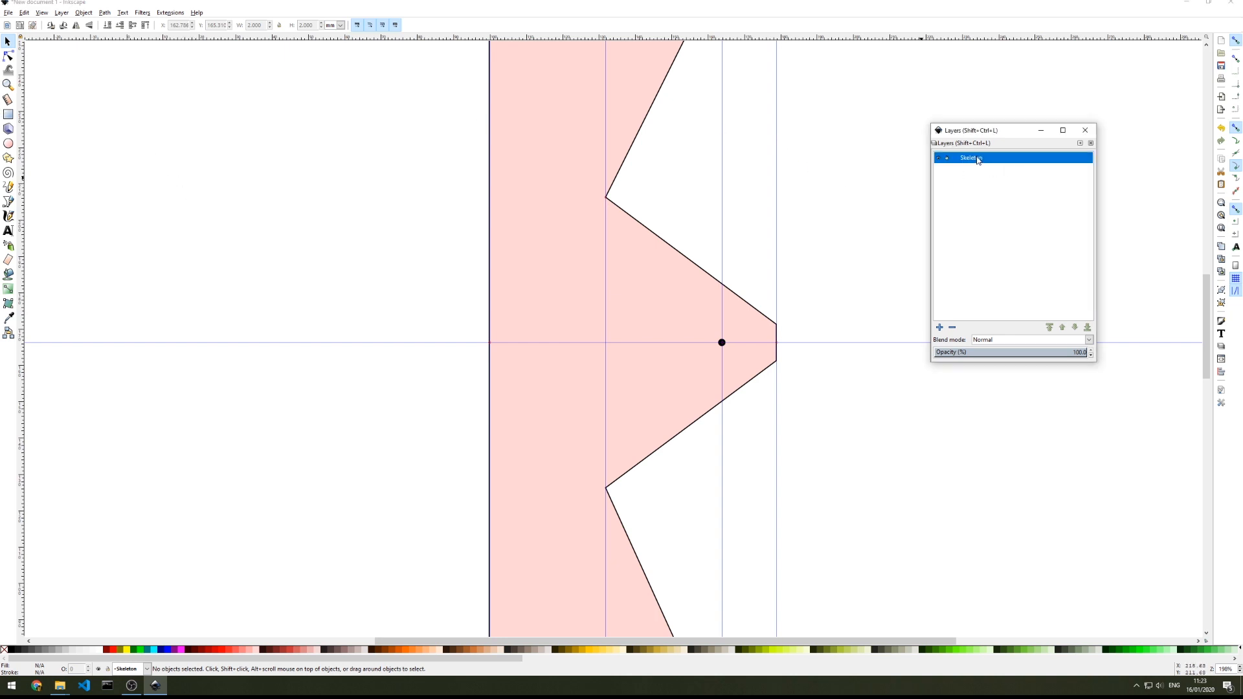
pyautogui.rightClick(977, 159)
pyautogui.click(1013, 276)
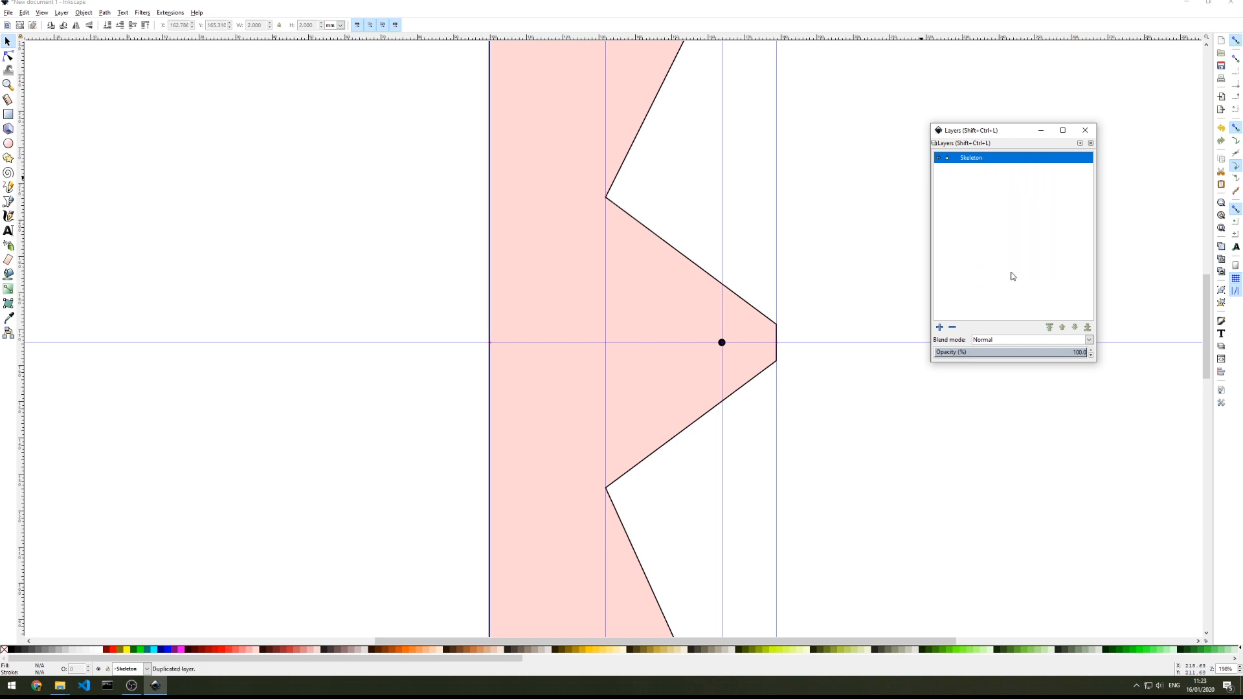
pyautogui.doubleClick(980, 157)
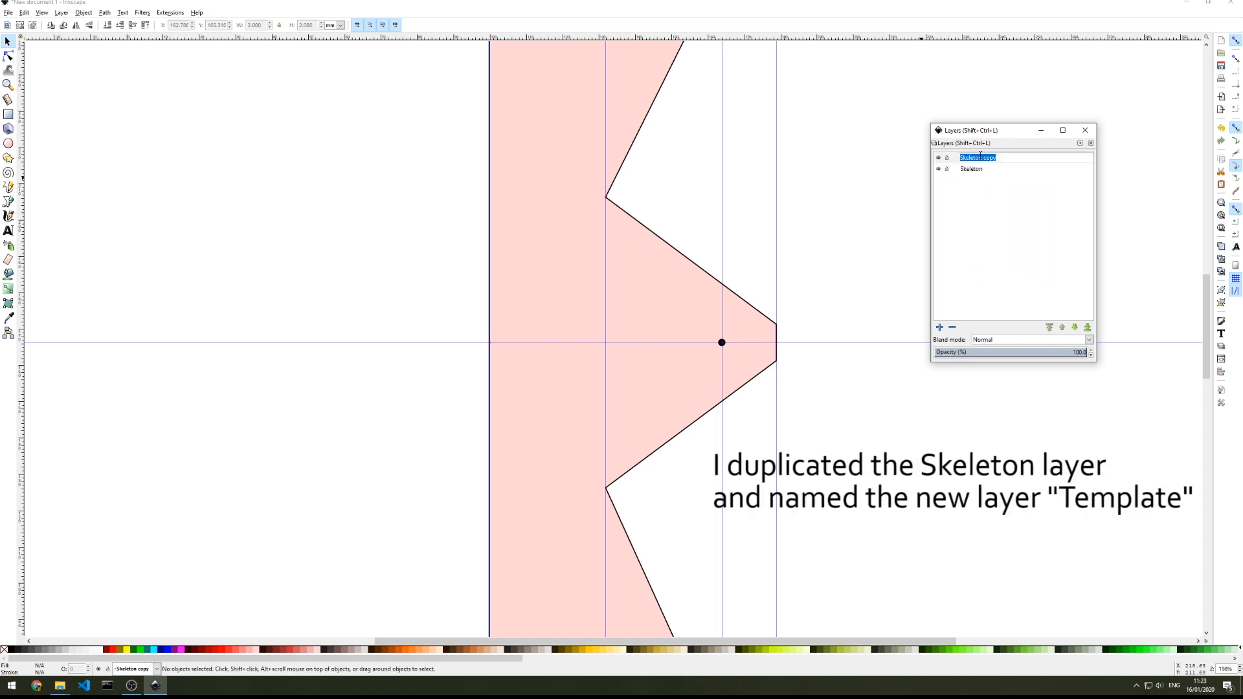
pyautogui.write('Template')
pyautogui.press('Return')
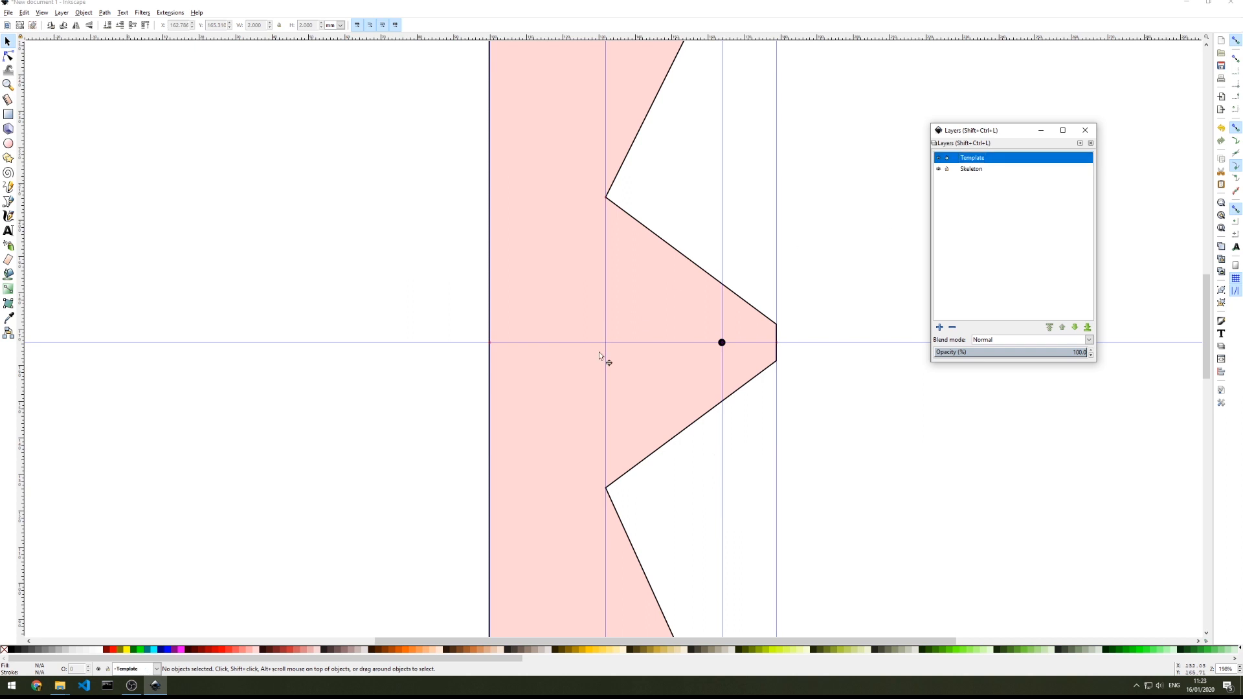
# Fill the outline on the Template layer with light blue to distinguish it from the Skeleton layer
pyautogui.click(564, 402)
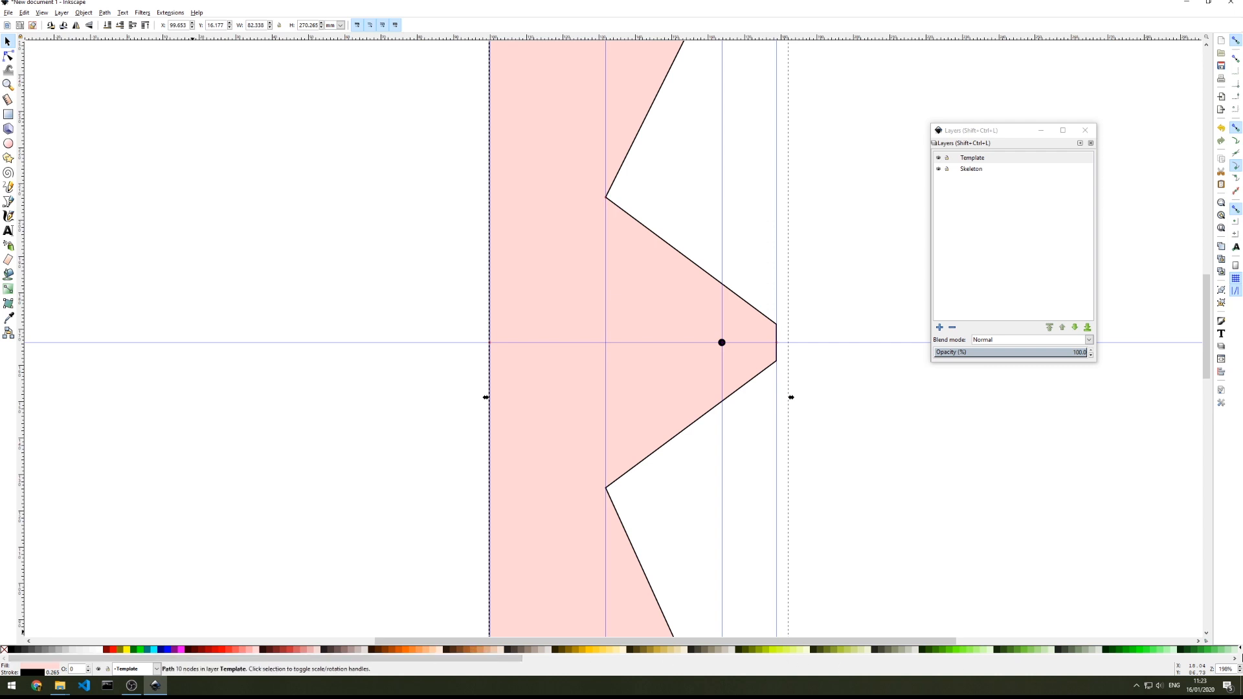
pyautogui.hscroll(5, 1239, 649)
pyautogui.click(736, 652)
pyautogui.moveTo(543, 293); pyautogui.dragTo(329, 294)
pyautogui.press('Escape')
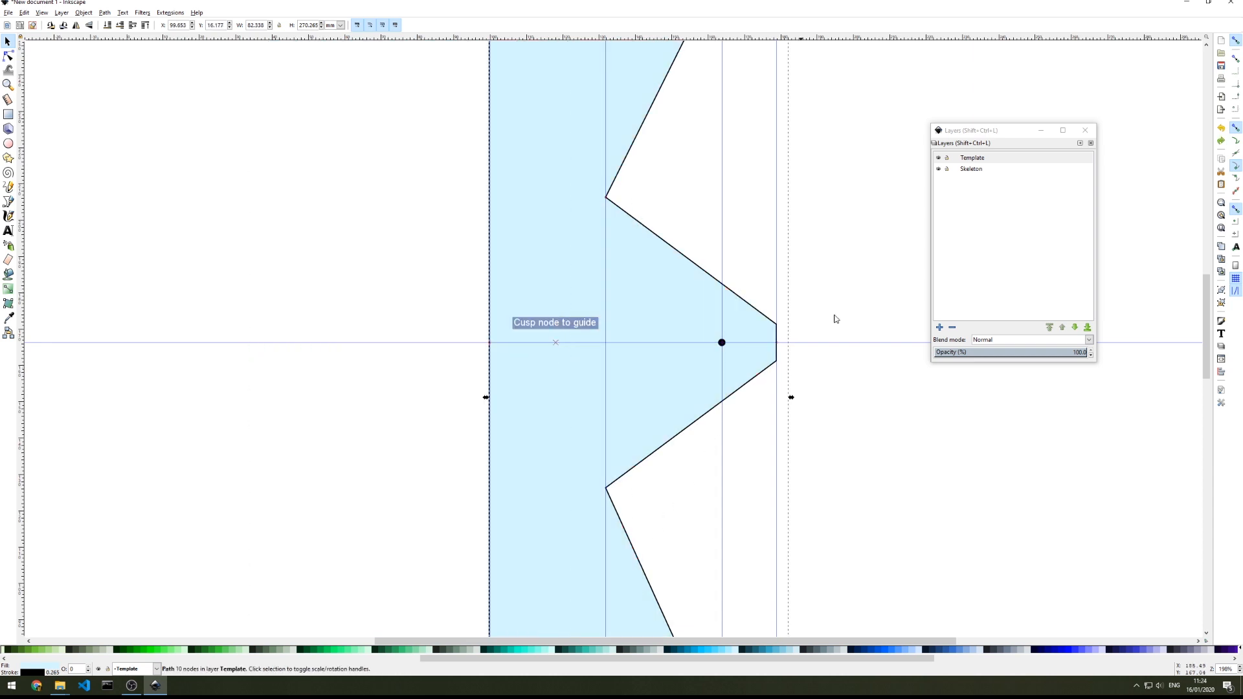
pyautogui.click(939, 170)
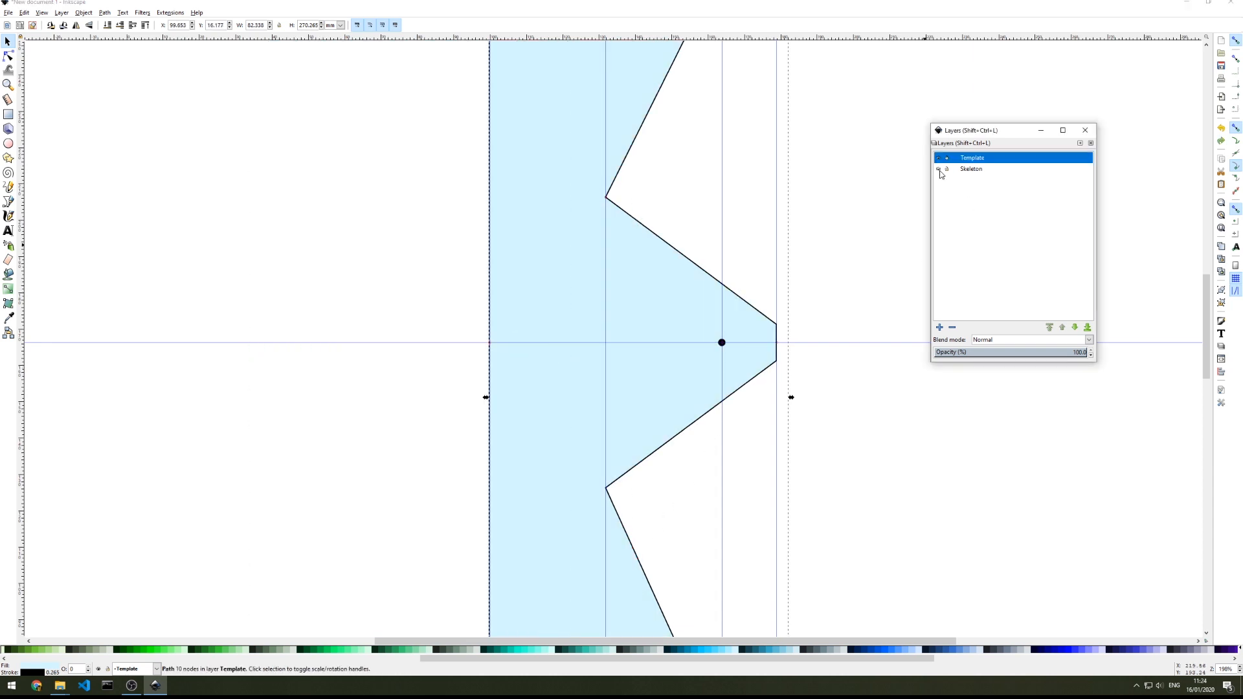
# Delete the upper-right corner node of the Template outline so a single curve joins the top-left corner to the upper notch
pyautogui.scroll(6, 732, 288)
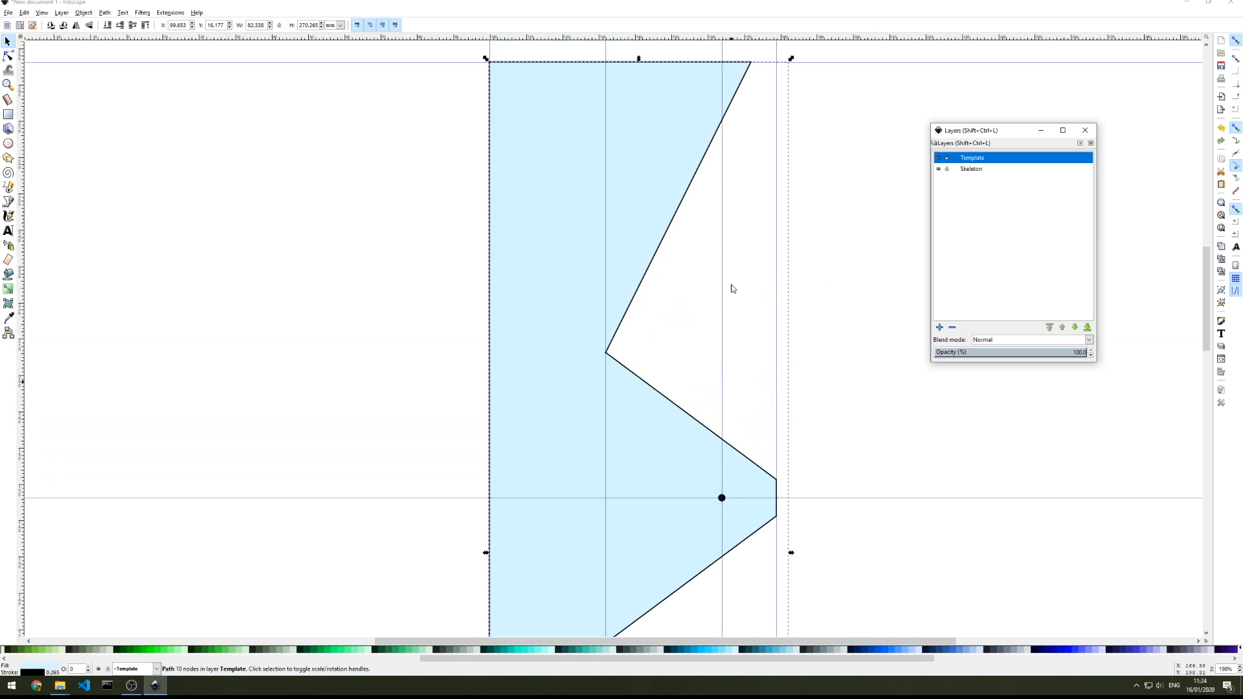
pyautogui.keyDown('ctrl'); pyautogui.scroll(-1, 732, 288); pyautogui.keyUp('ctrl')
pyautogui.keyDown('ctrl'); pyautogui.scroll(-2, 731, 288); pyautogui.keyUp('ctrl')
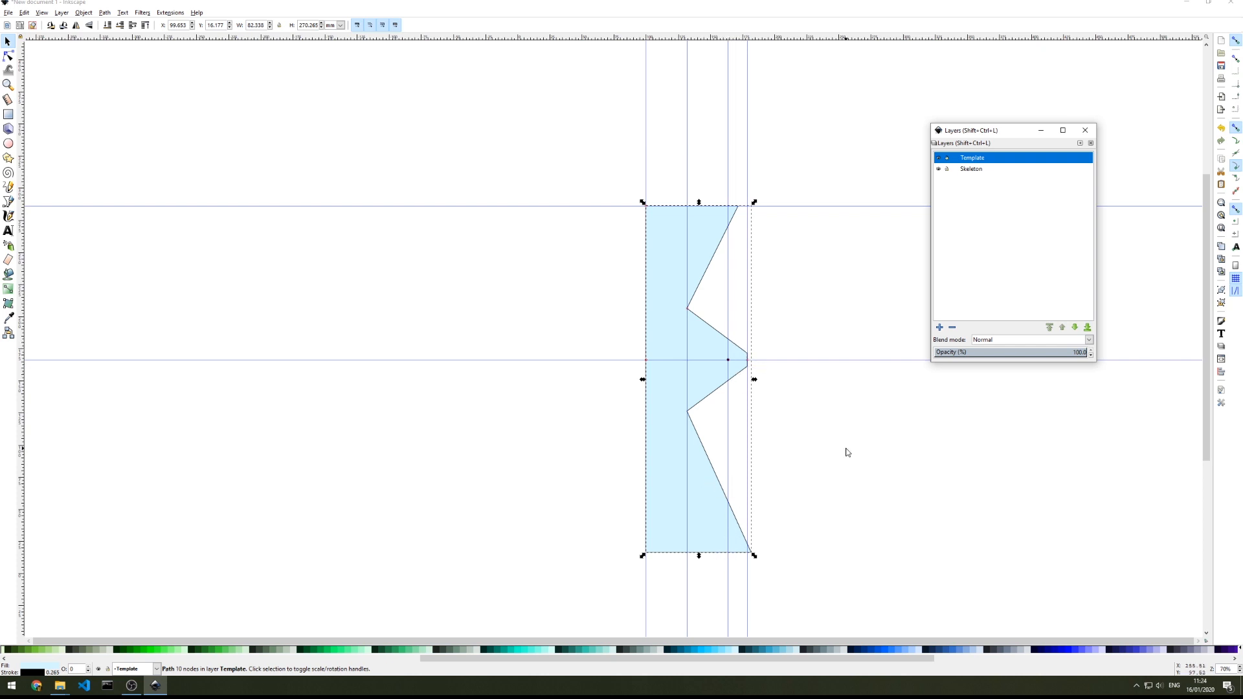
pyautogui.click(817, 446)
pyautogui.click(8, 57)
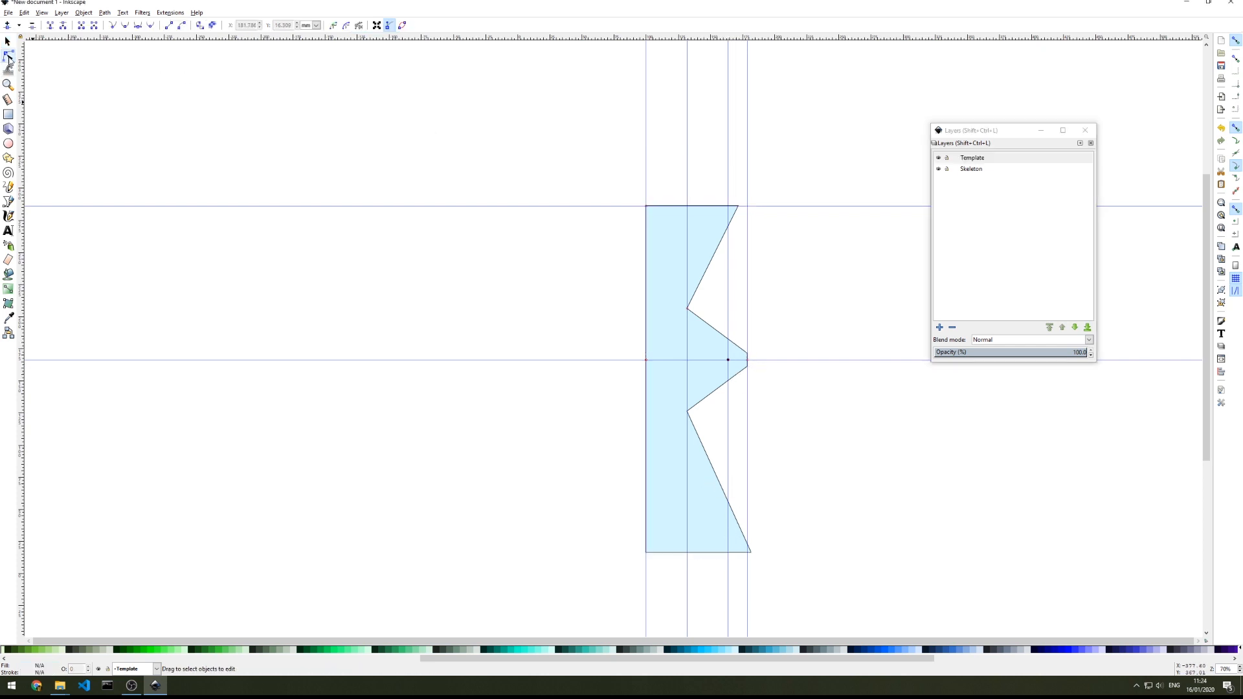
pyautogui.click(737, 208)
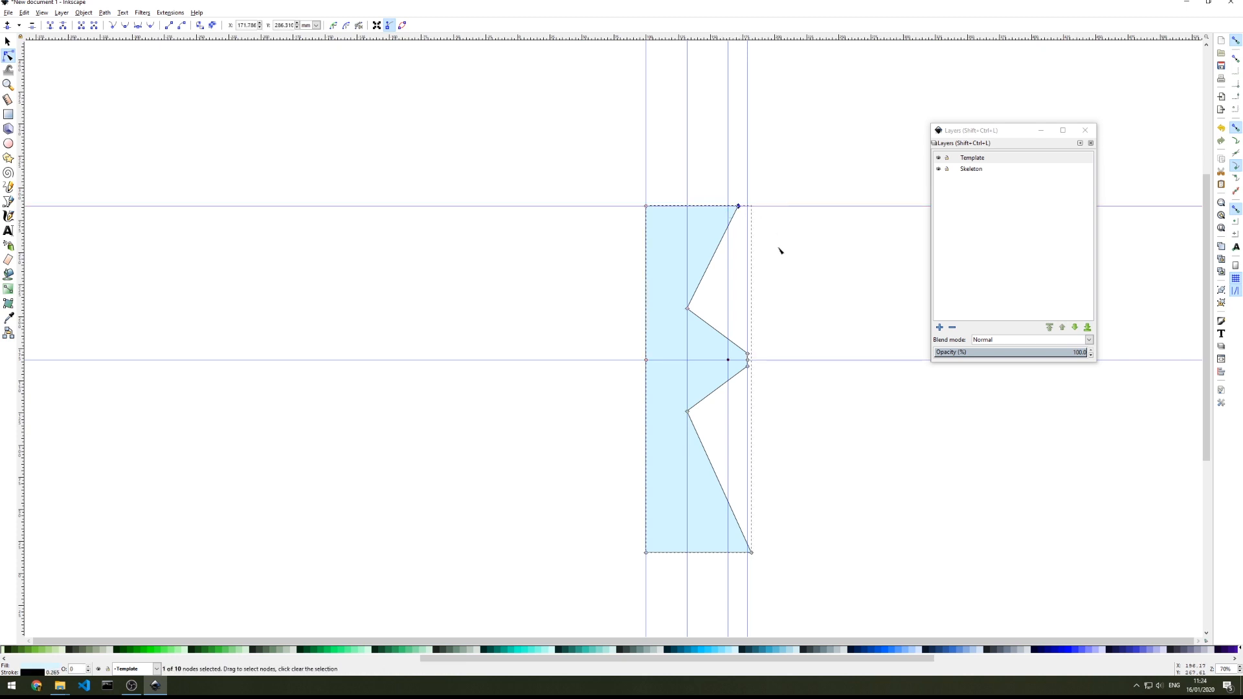
pyautogui.hotkey('shift', 's')
pyautogui.keyDown('ctrl'); pyautogui.scroll(4, 737, 251); pyautogui.keyUp('ctrl')
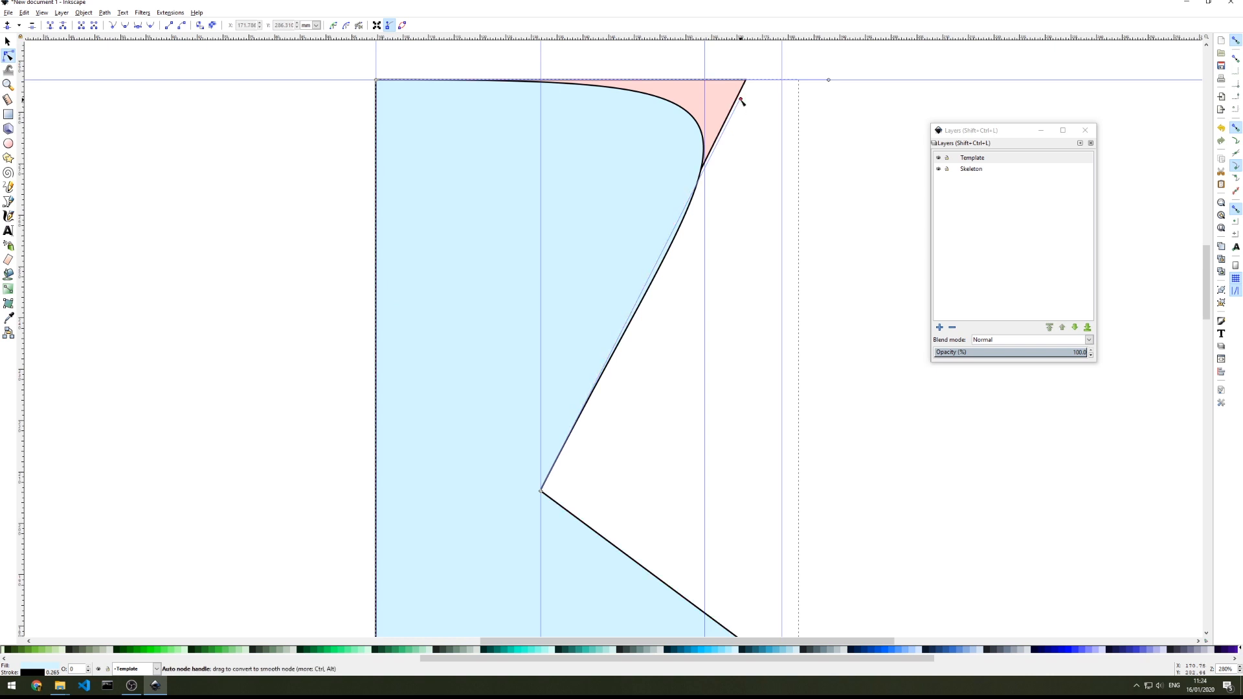
# Shape the upper curve by snapping both of its node handles onto the Skeleton's upper-right corner
pyautogui.moveTo(742, 102); pyautogui.dragTo(703, 351)
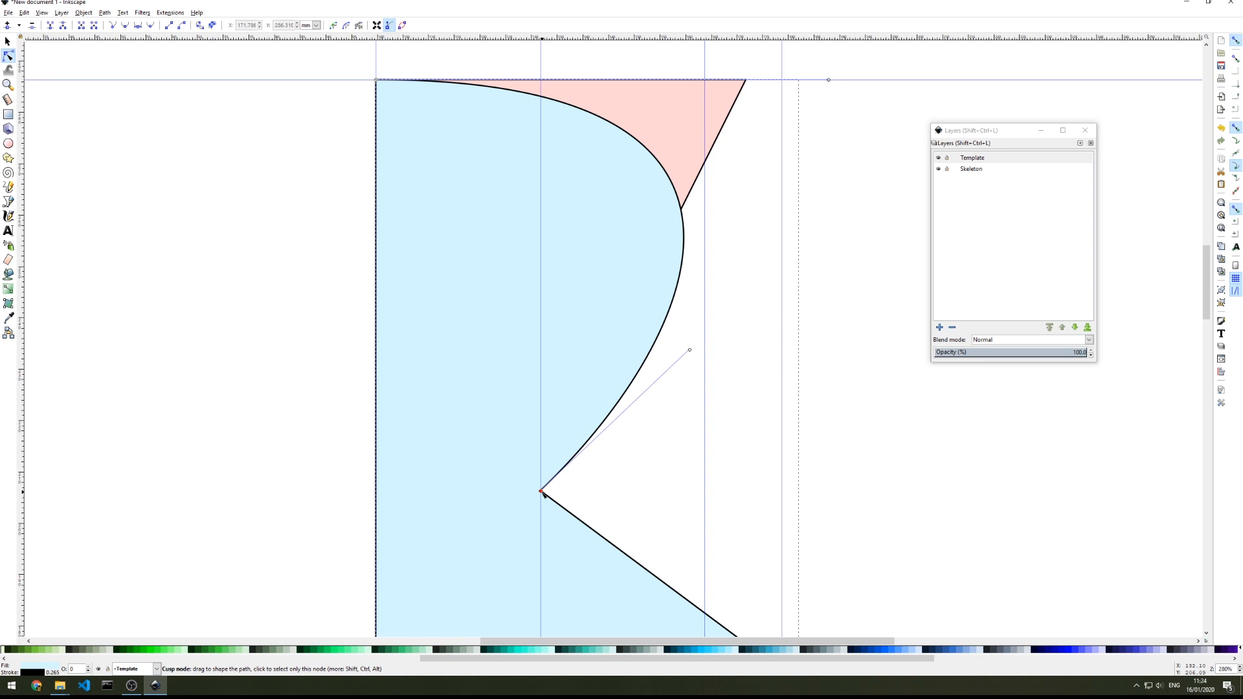
pyautogui.moveTo(829, 79); pyautogui.dragTo(734, 133)
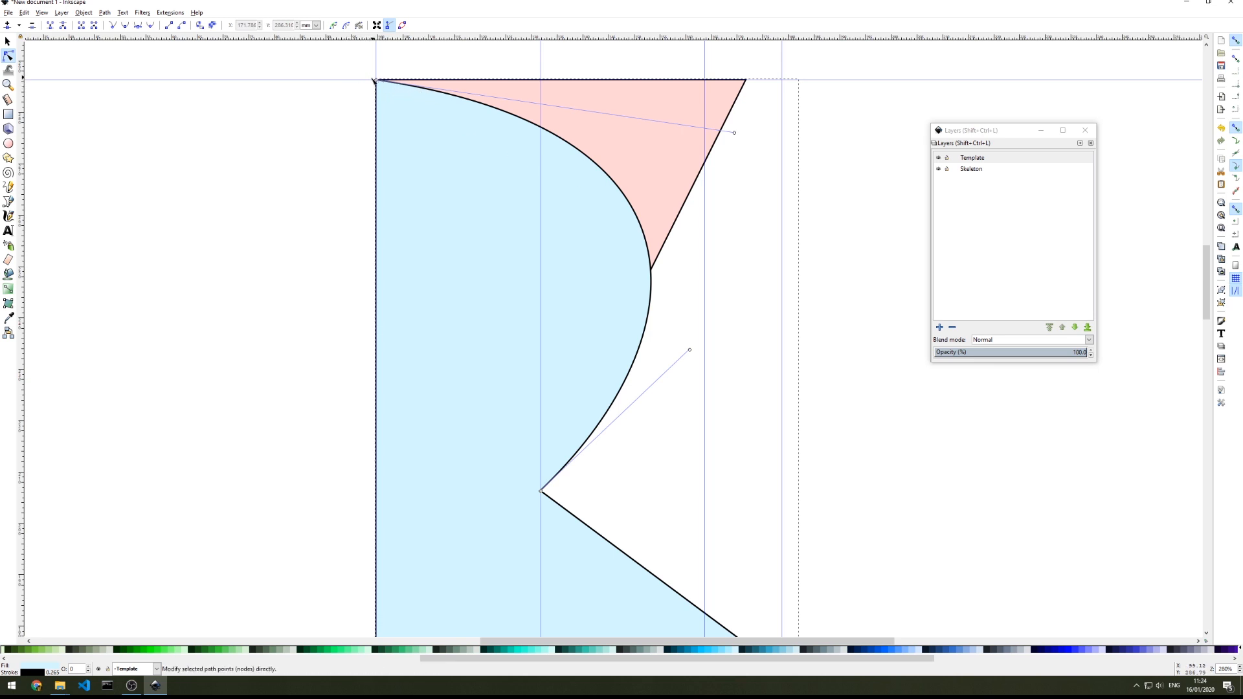
pyautogui.moveTo(735, 133); pyautogui.dragTo(746, 81)
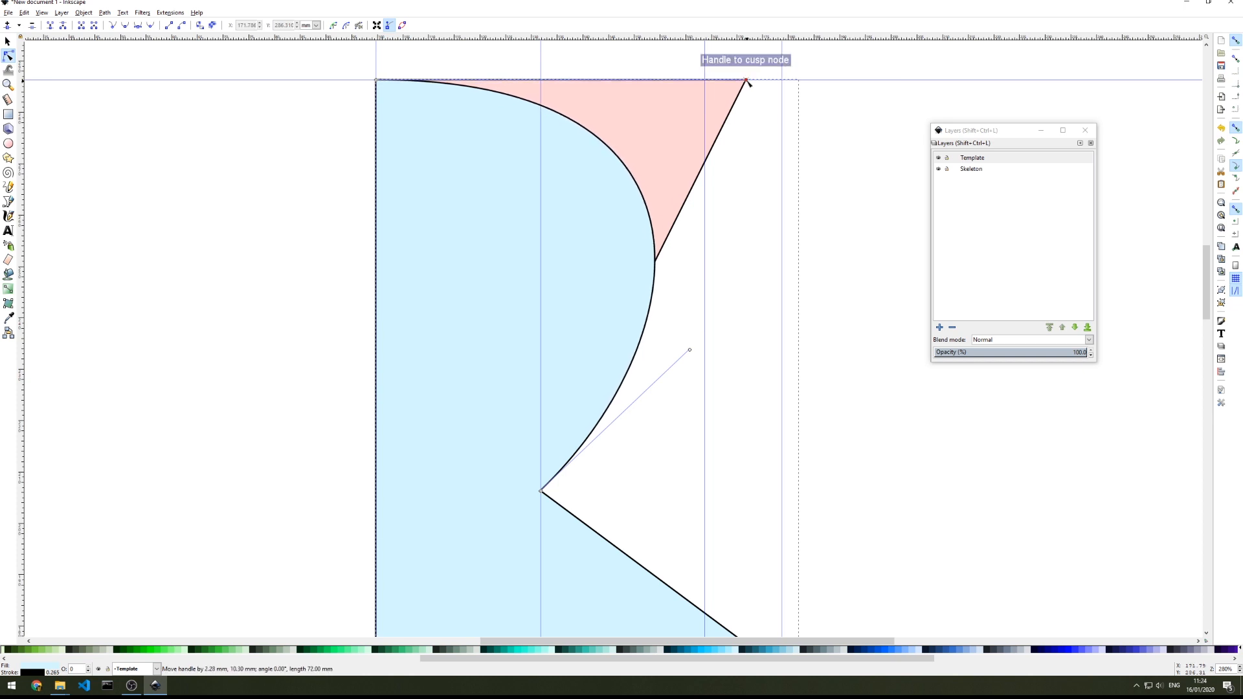
pyautogui.moveTo(690, 350); pyautogui.dragTo(736, 123)
pyautogui.moveTo(690, 350); pyautogui.dragTo(748, 83)
pyautogui.scroll(-3, 604, 244)
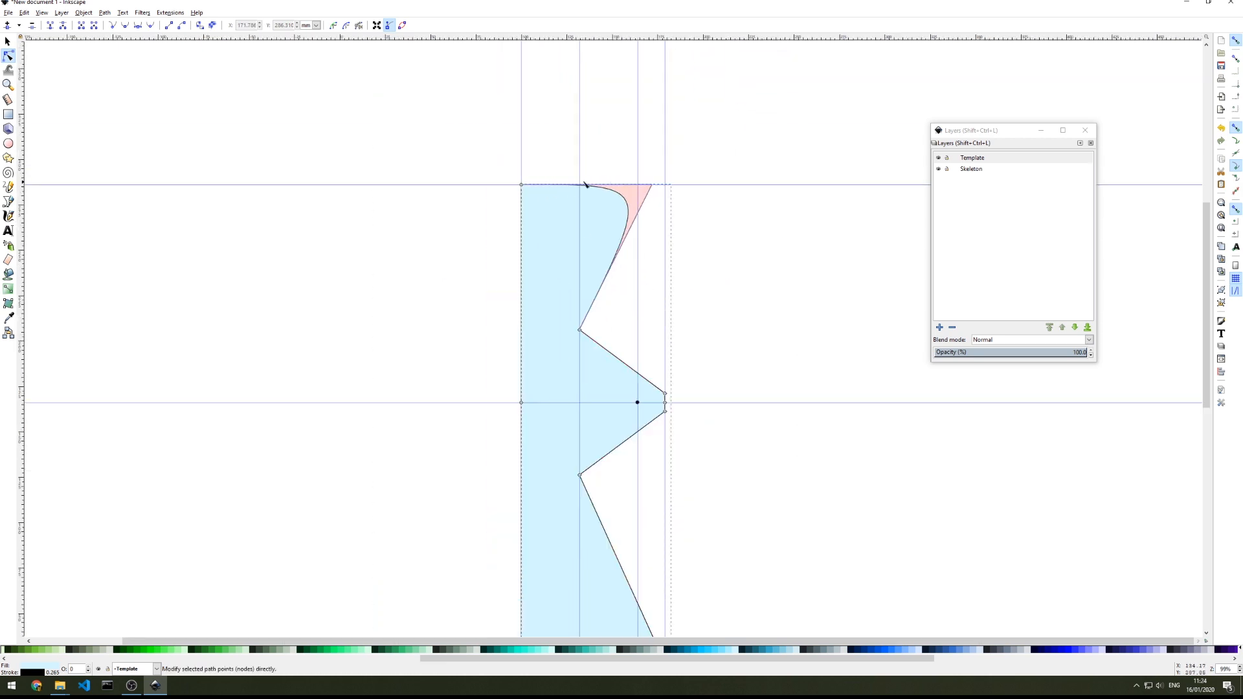
# Soften the Template's upper curve by pulling its node handles back from the Skeleton's upper-right corner along the Skeleton's edges
pyautogui.scroll(2, 723, 290)
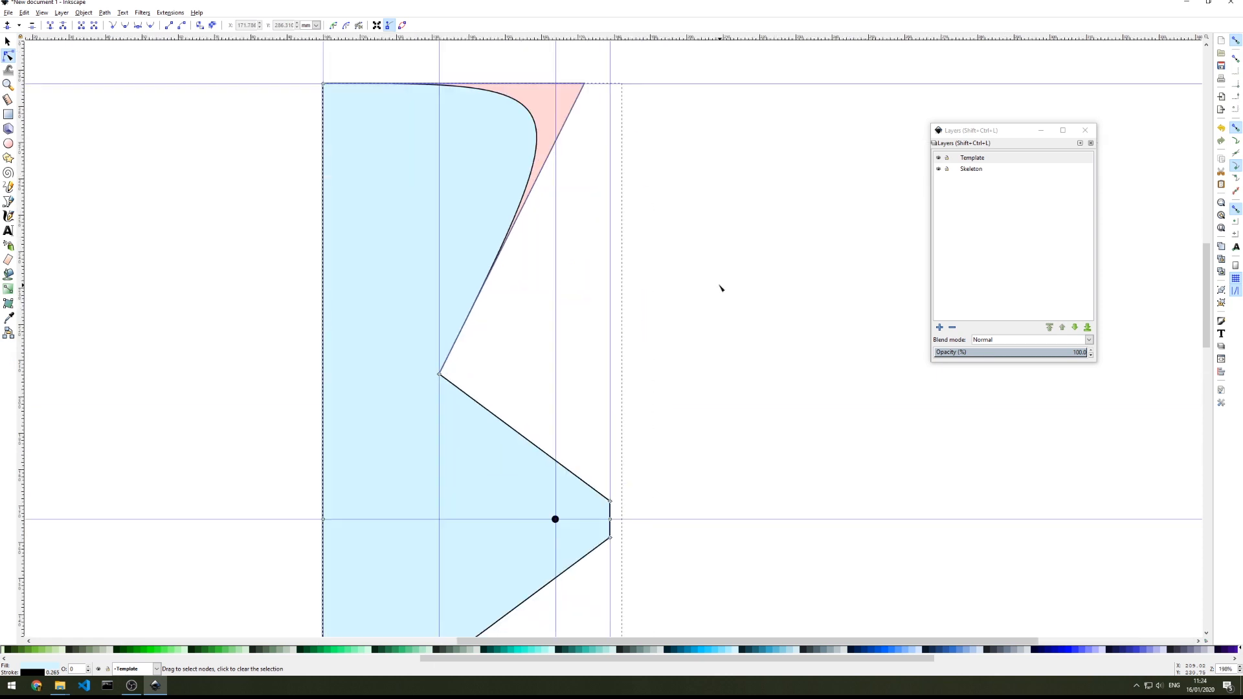
pyautogui.moveTo(586, 86); pyautogui.dragTo(547, 148)
pyautogui.scroll(-6, 513, 438)
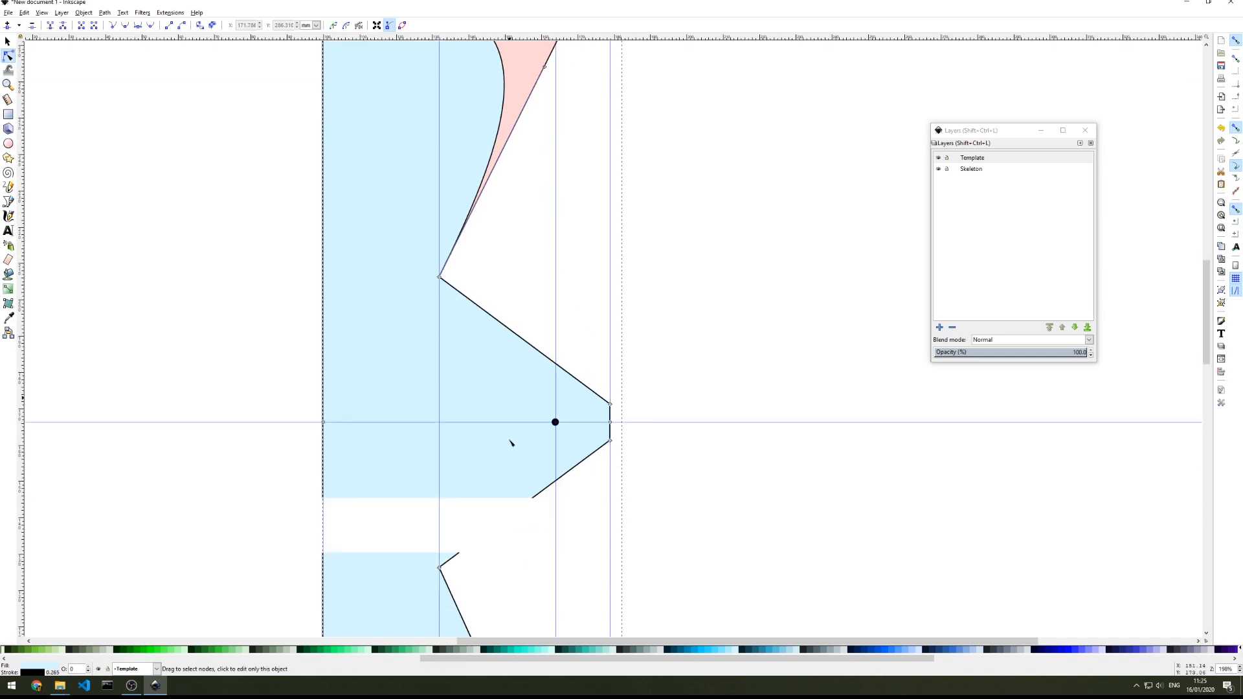
pyautogui.scroll(5, 518, 441)
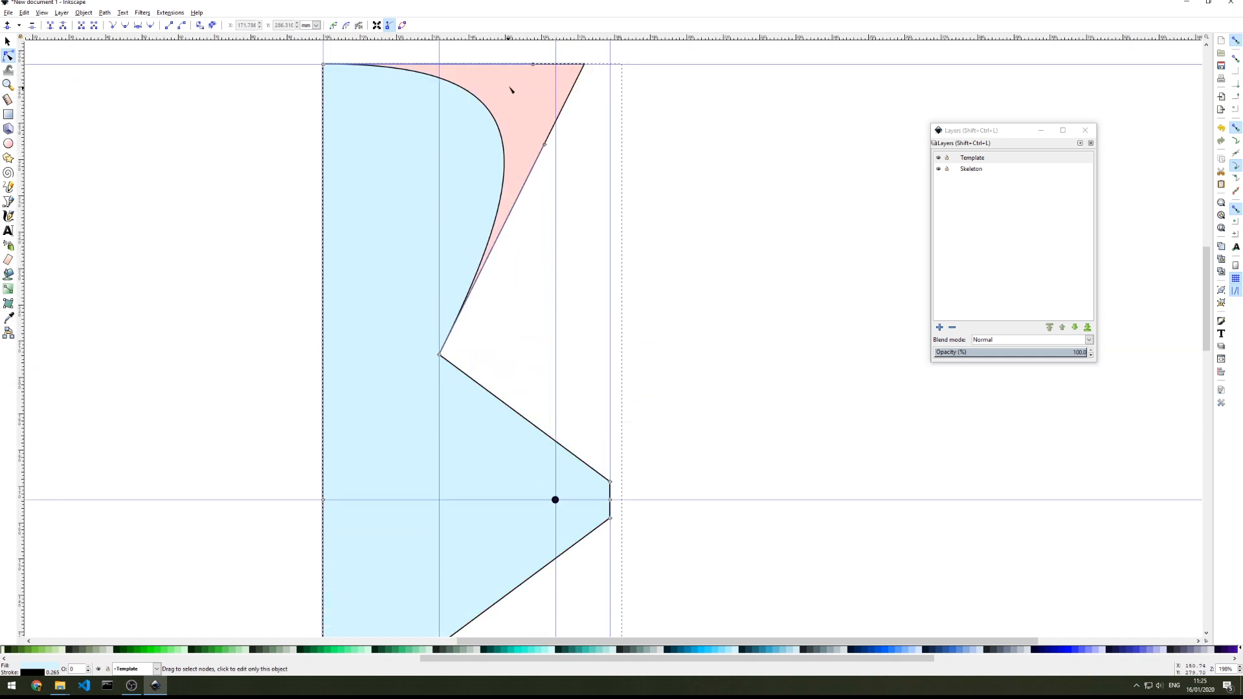
pyautogui.click(940, 169)
pyautogui.click(939, 170)
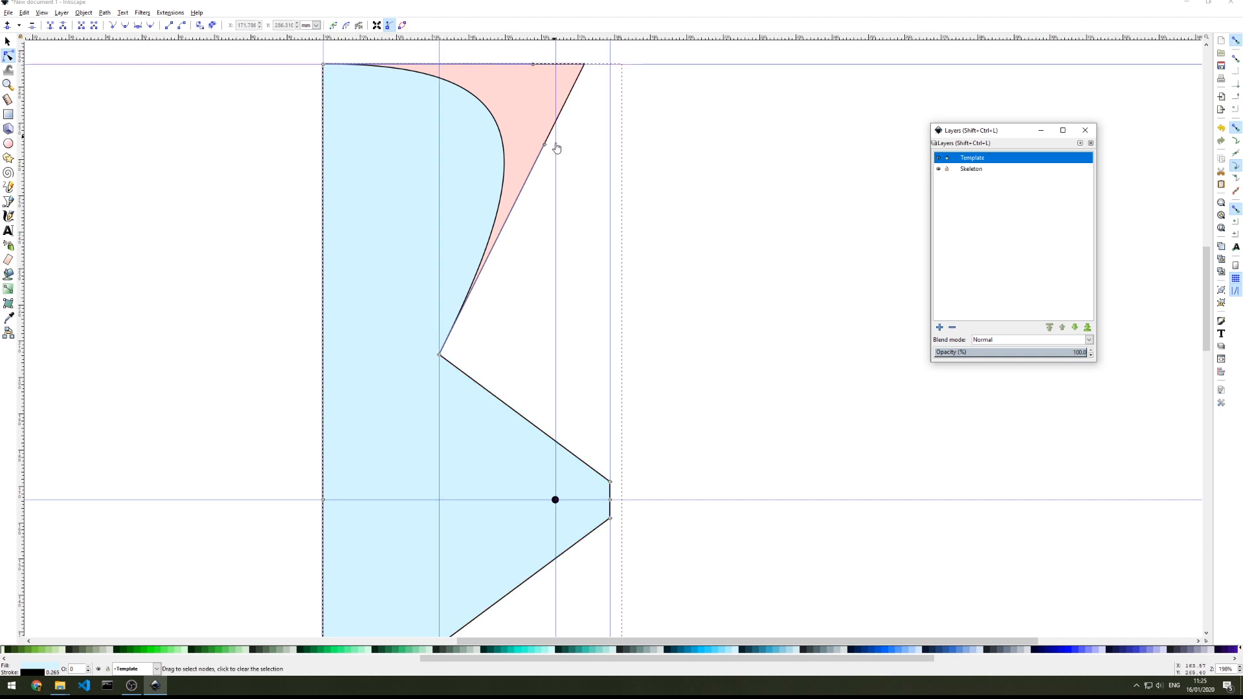
# Hide the guides and clear the path selection
pyautogui.click(40, 13)
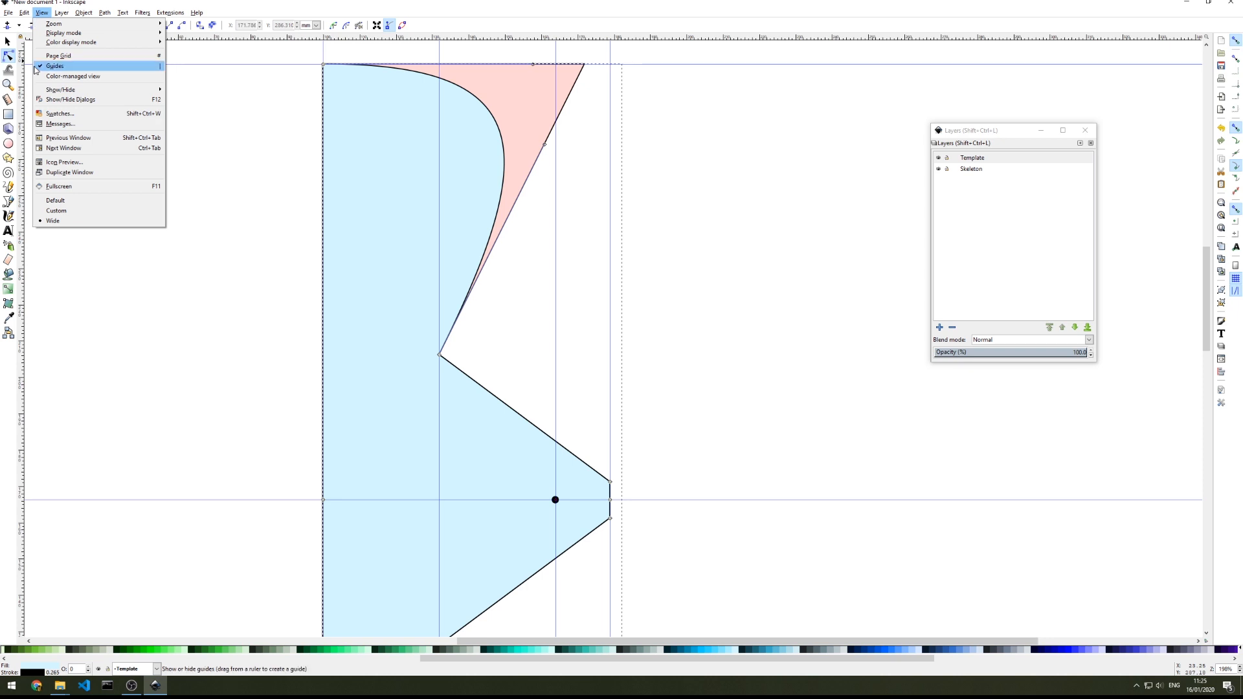
pyautogui.click(47, 70)
pyautogui.click(663, 326)
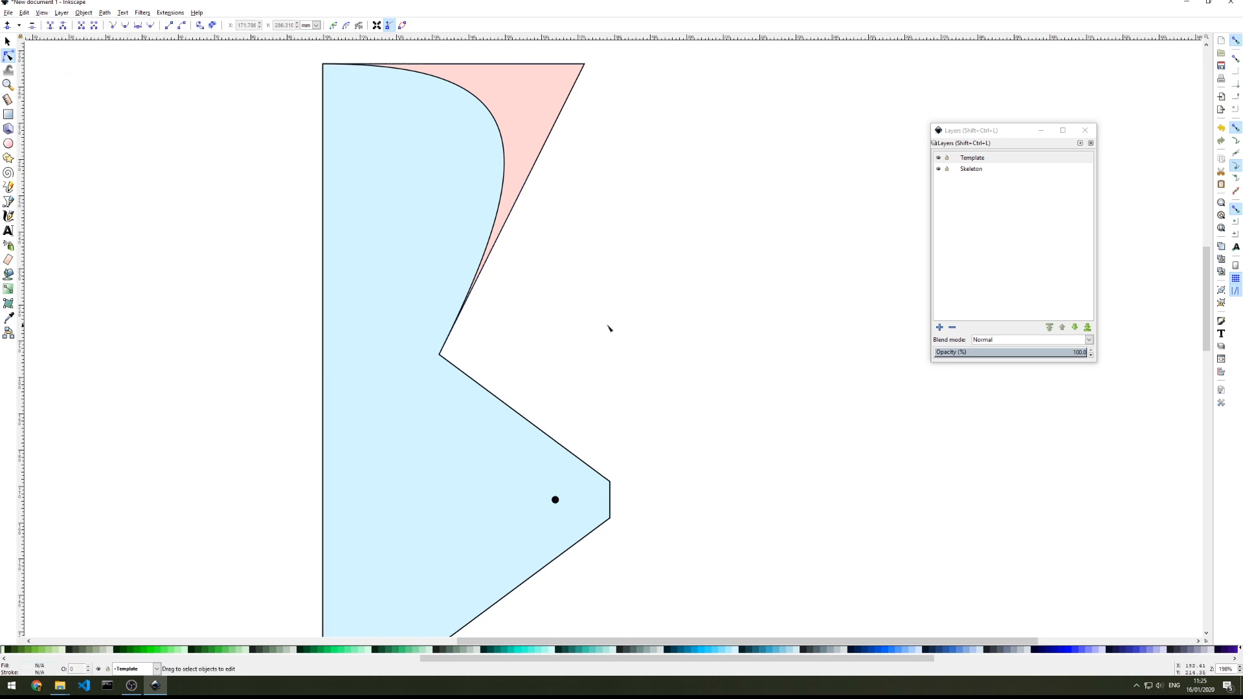
# Delete the lower-right corner node of the Template outline so one curve joins the lower notch to the bottom-left corner
pyautogui.hscroll(4, 412, 353)
pyautogui.scroll(-5, 412, 353)
pyautogui.scroll(5, 411, 354)
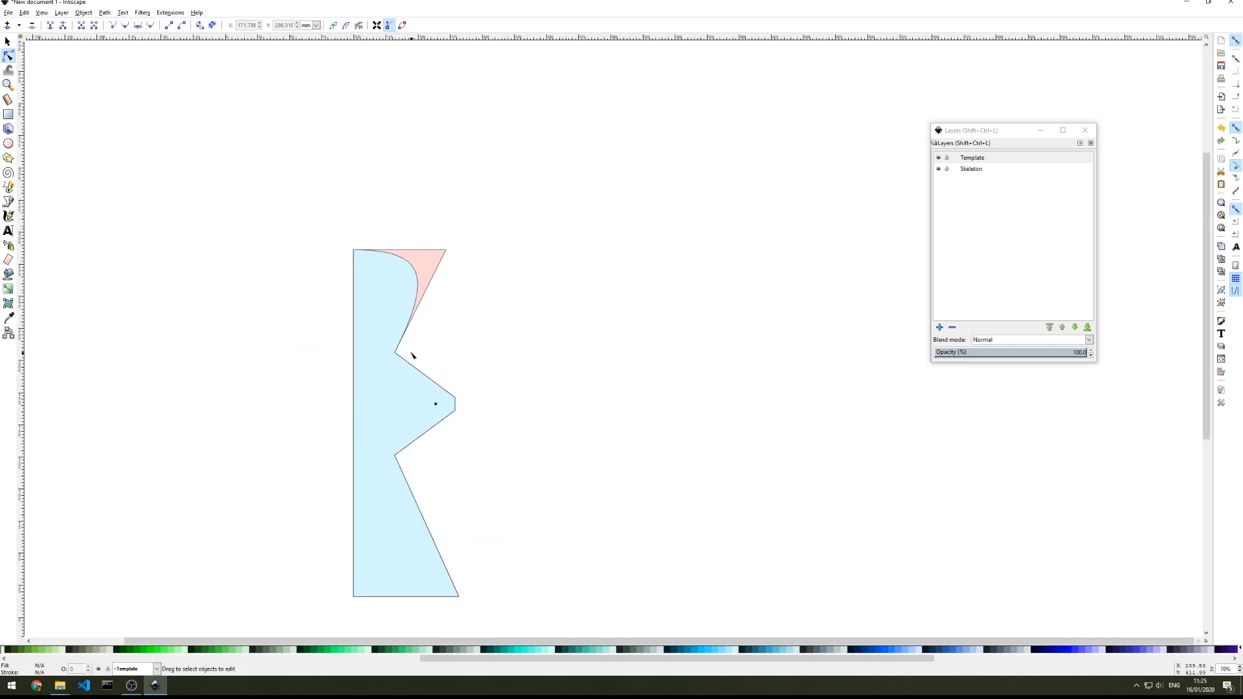
pyautogui.moveTo(347, 452); pyautogui.dragTo(639, 181)
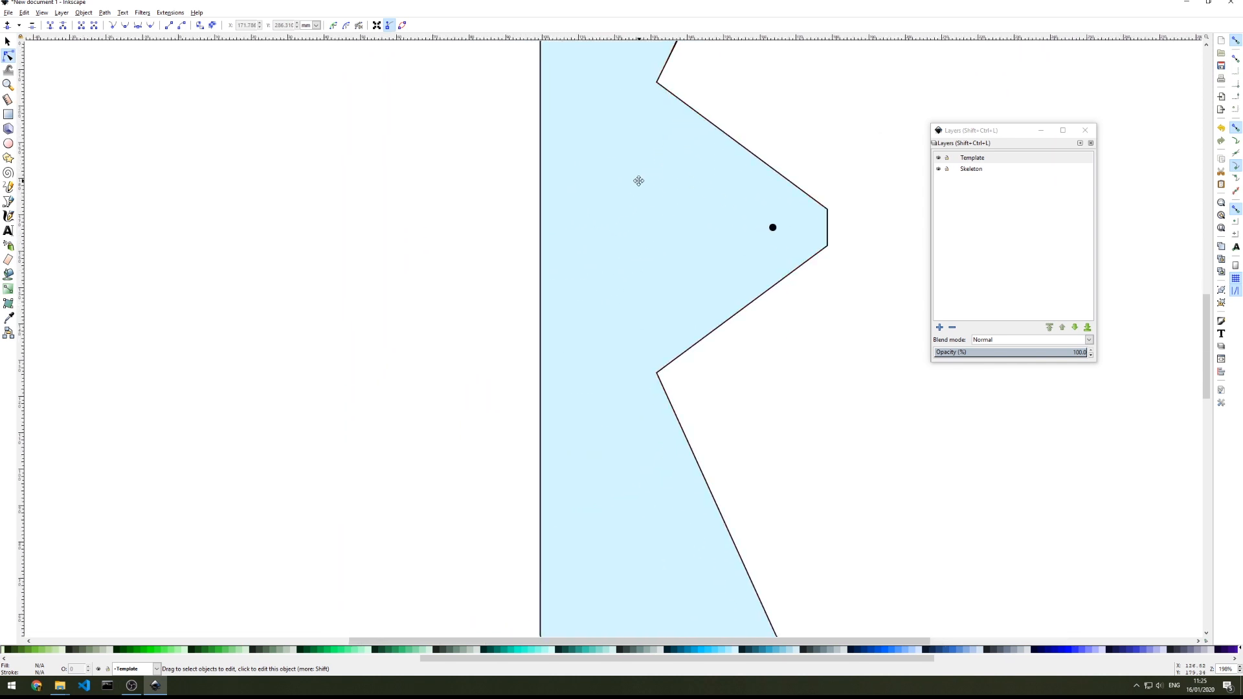
pyautogui.moveTo(611, 494); pyautogui.dragTo(536, 196)
pyautogui.click(747, 457)
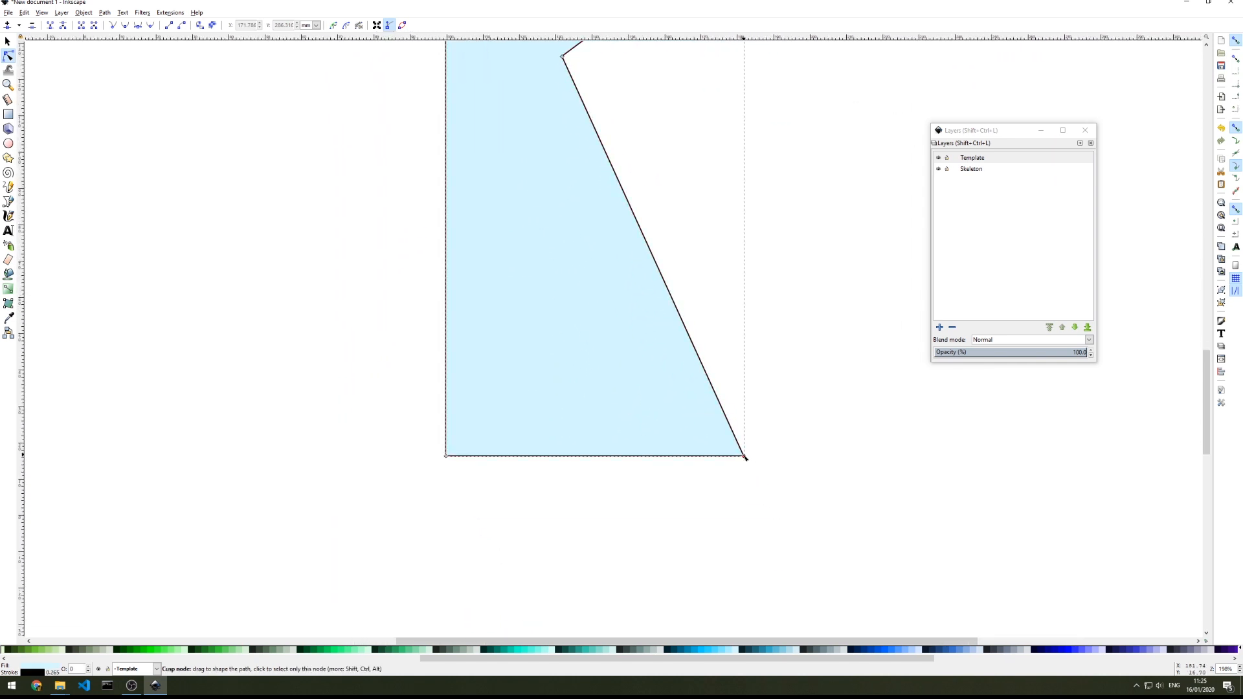
pyautogui.click(745, 456)
pyautogui.press('Delete')
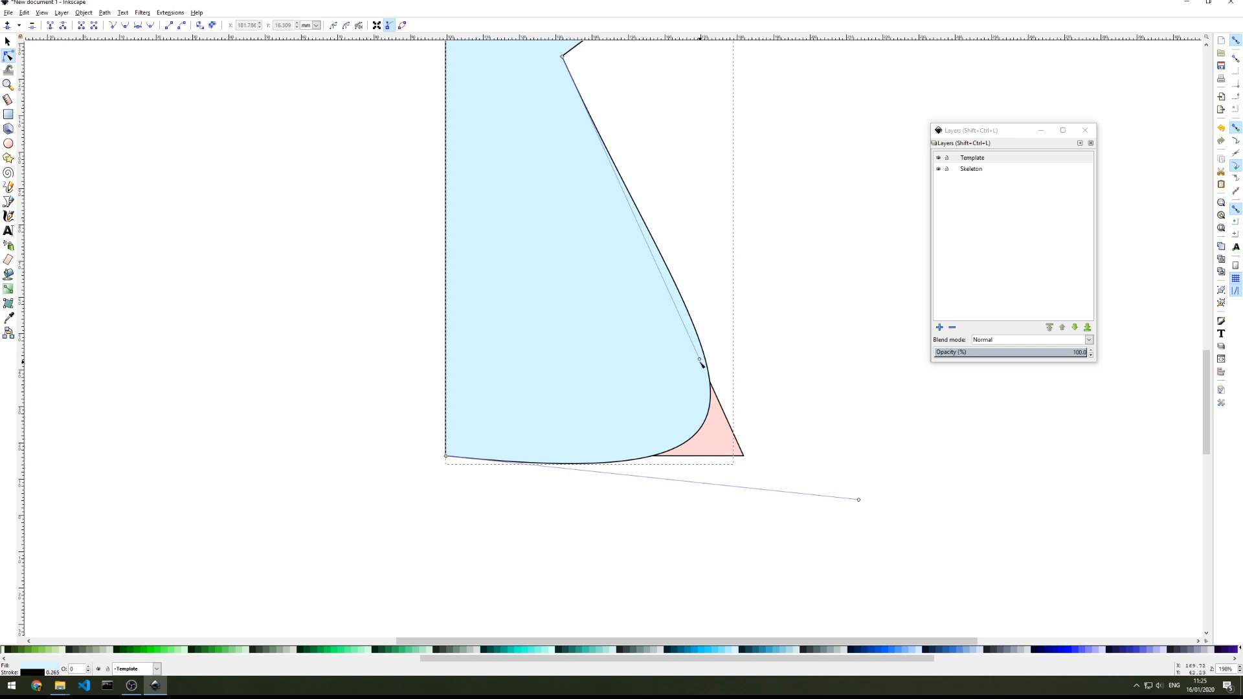
# Align the bottom-left node's handle with the Skeleton's bottom edge so the lower curve stays inside the Skeleton
pyautogui.click(857, 503)
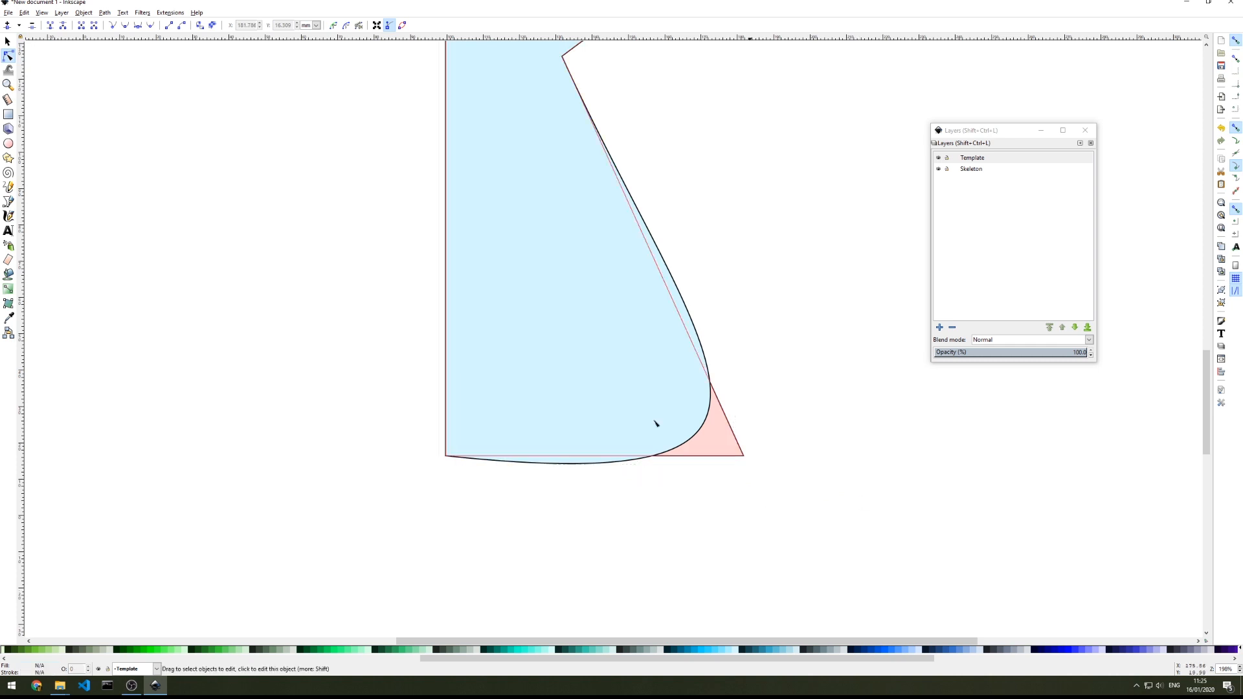
pyautogui.click(465, 461)
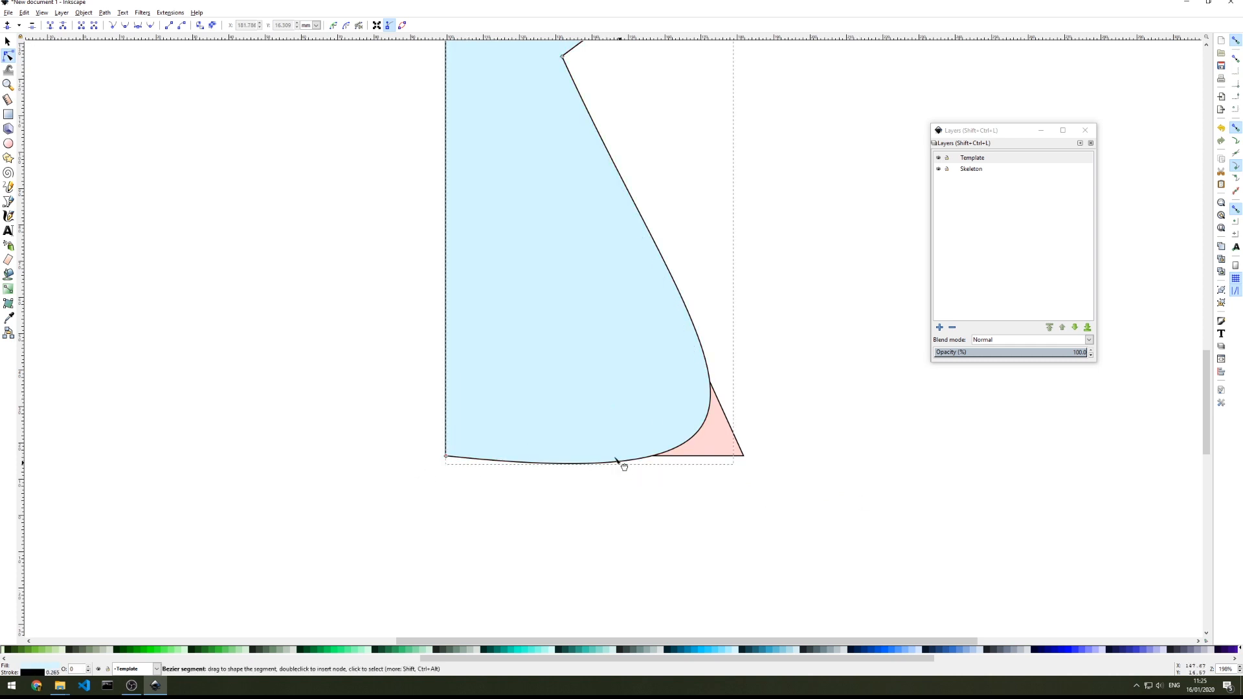
pyautogui.click(446, 456)
pyautogui.moveTo(858, 500); pyautogui.dragTo(702, 458)
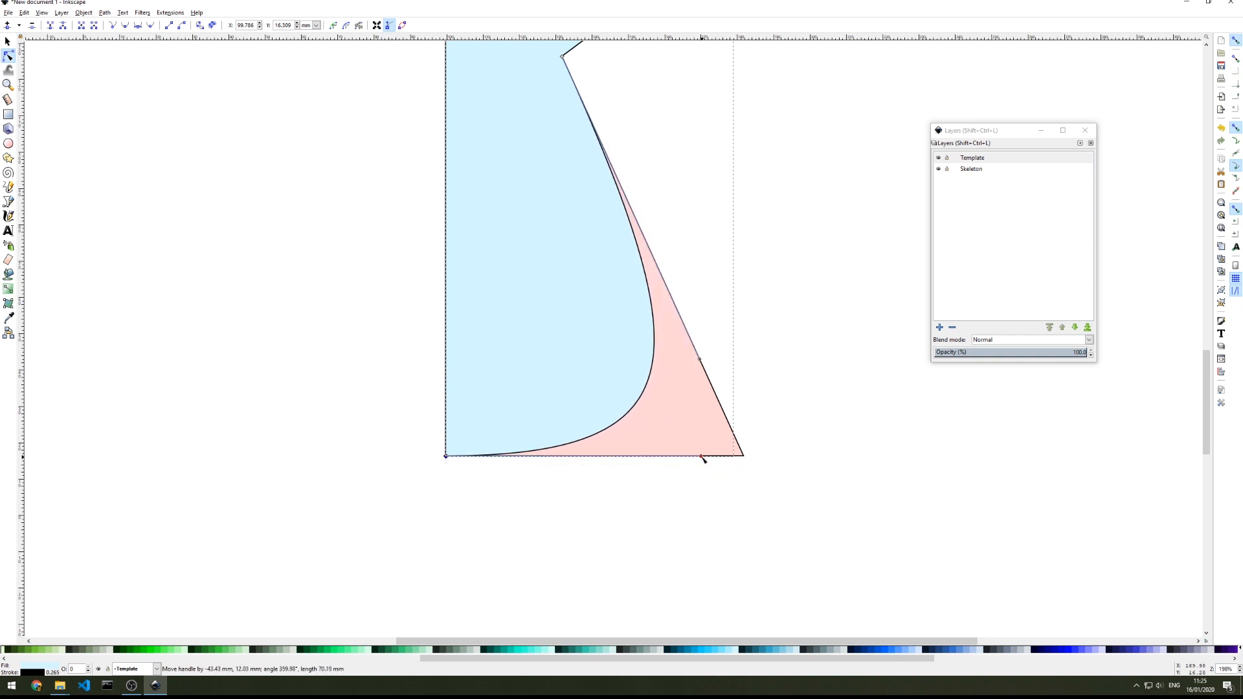
# Refine the Template's lower curve by adjusting its handles along the Skeleton's slanted and bottom edges to resemble the upper curve
pyautogui.click(562, 57)
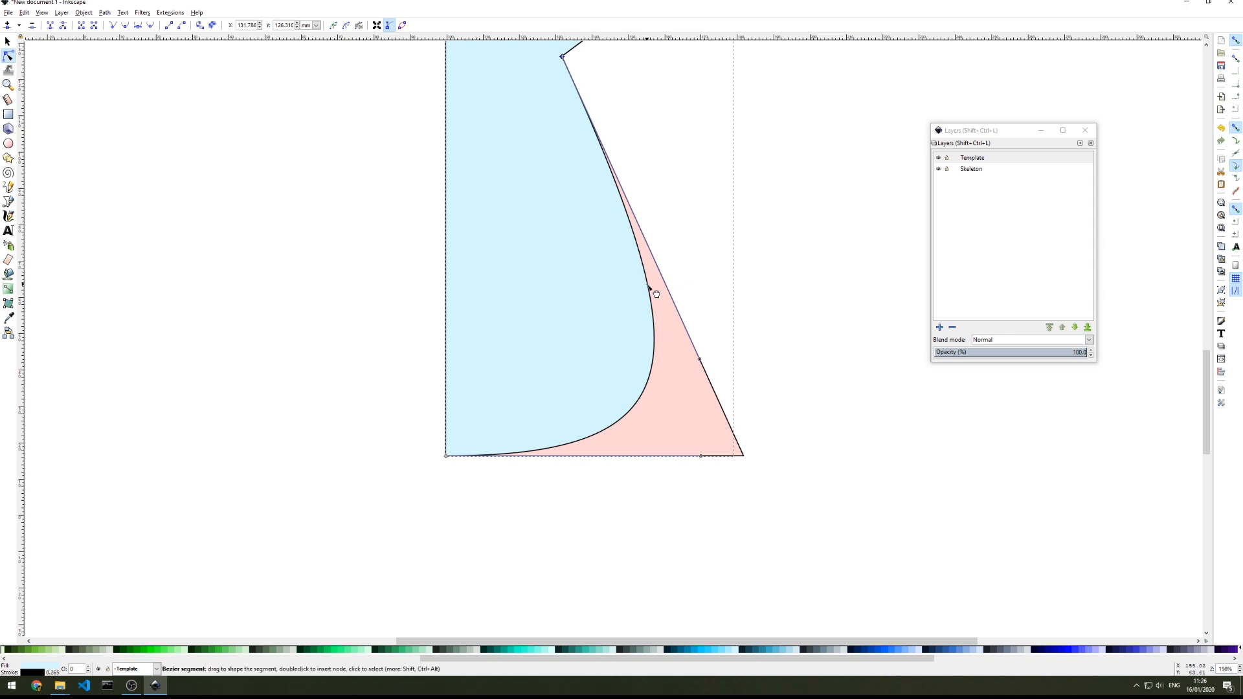
pyautogui.moveTo(658, 293); pyautogui.dragTo(674, 295)
pyautogui.moveTo(740, 360); pyautogui.dragTo(689, 330)
pyautogui.scroll(2, 842, 478)
pyautogui.scroll(-4, 841, 477)
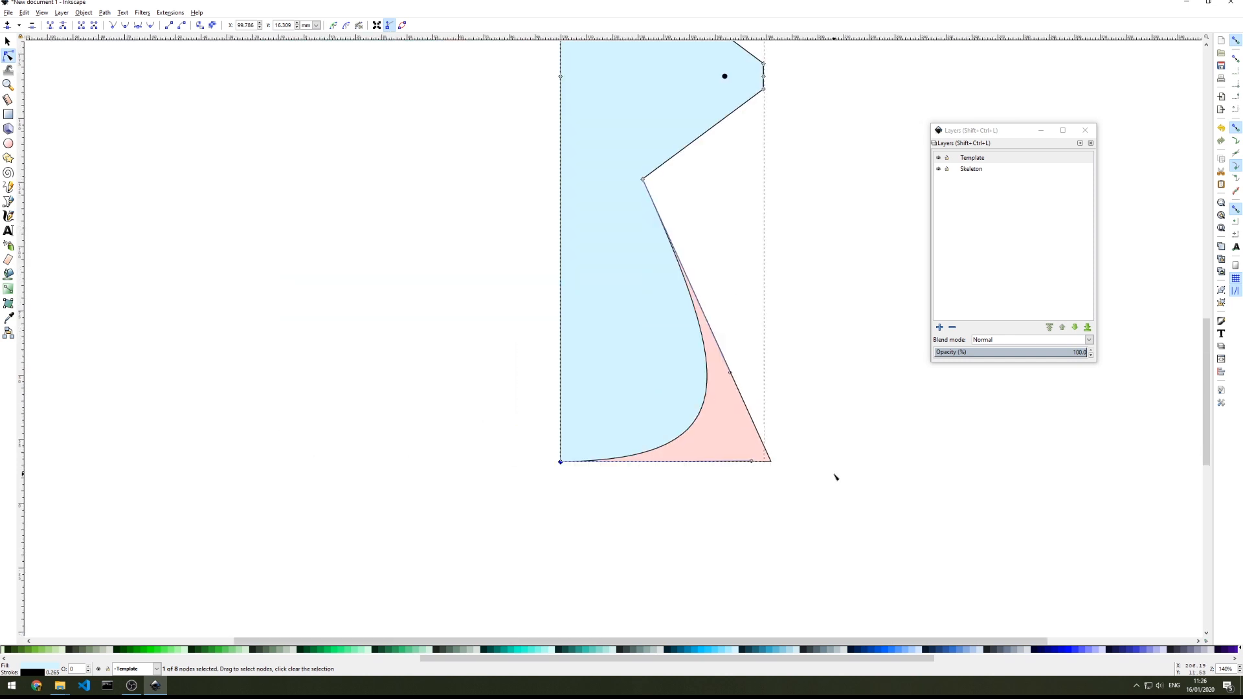
pyautogui.moveTo(770, 303); pyautogui.dragTo(766, 411)
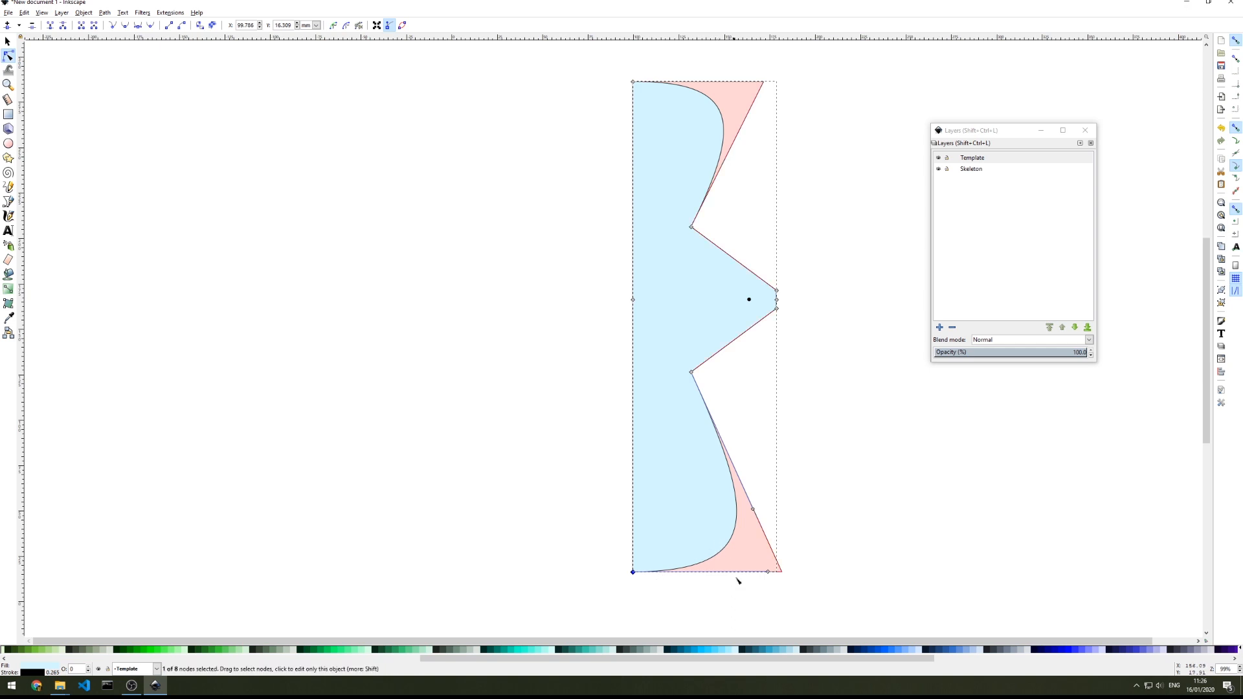
pyautogui.moveTo(769, 573)
pyautogui.mouseDown()
pyautogui.moveTo(762, 587)
pyautogui.moveTo(758, 548)
pyautogui.moveTo(762, 605)
pyautogui.moveTo(765, 562)
pyautogui.moveTo(744, 512)
pyautogui.moveTo(756, 599)
pyautogui.moveTo(750, 575)
pyautogui.mouseUp()
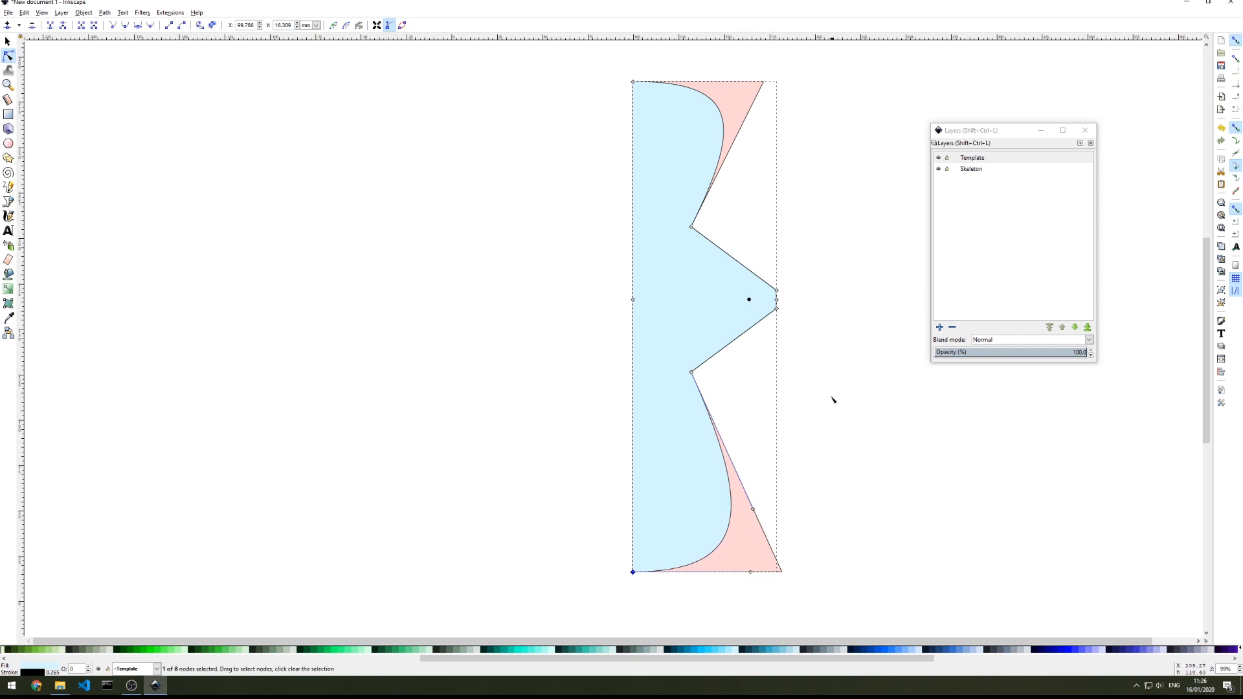
pyautogui.click(831, 484)
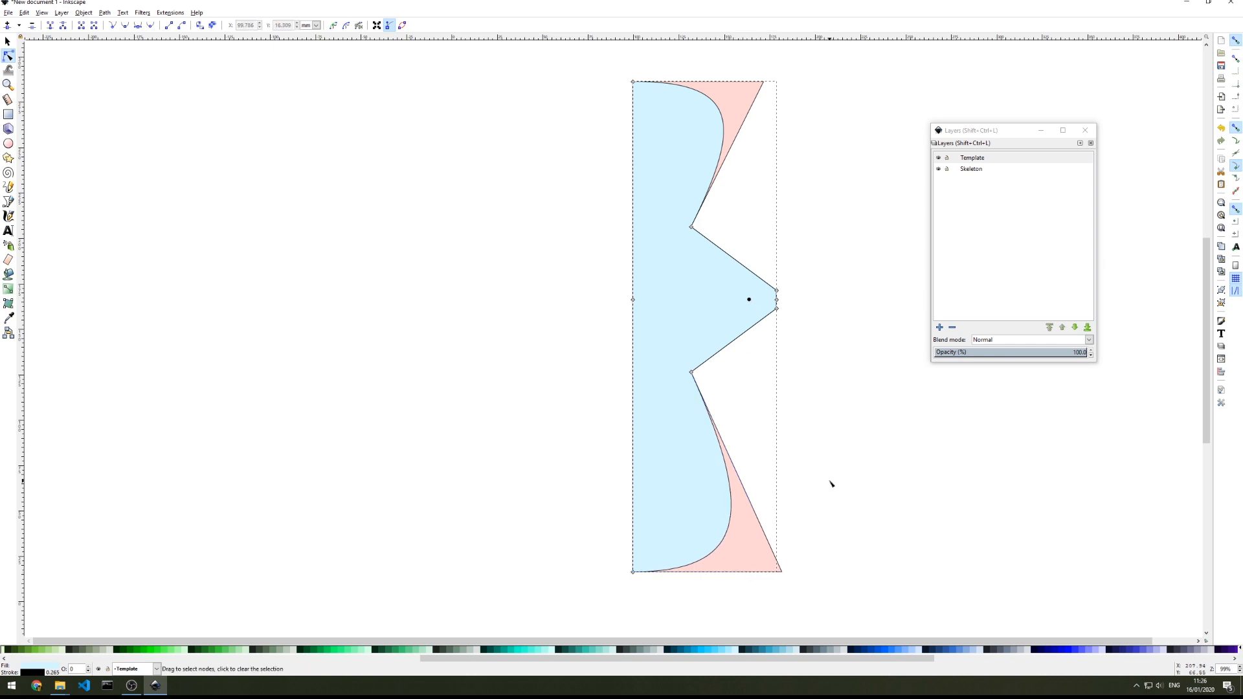
# Check the Template outline with the Skeleton layer temporarily hidden, and lock the Skeleton layer
pyautogui.click(938, 168)
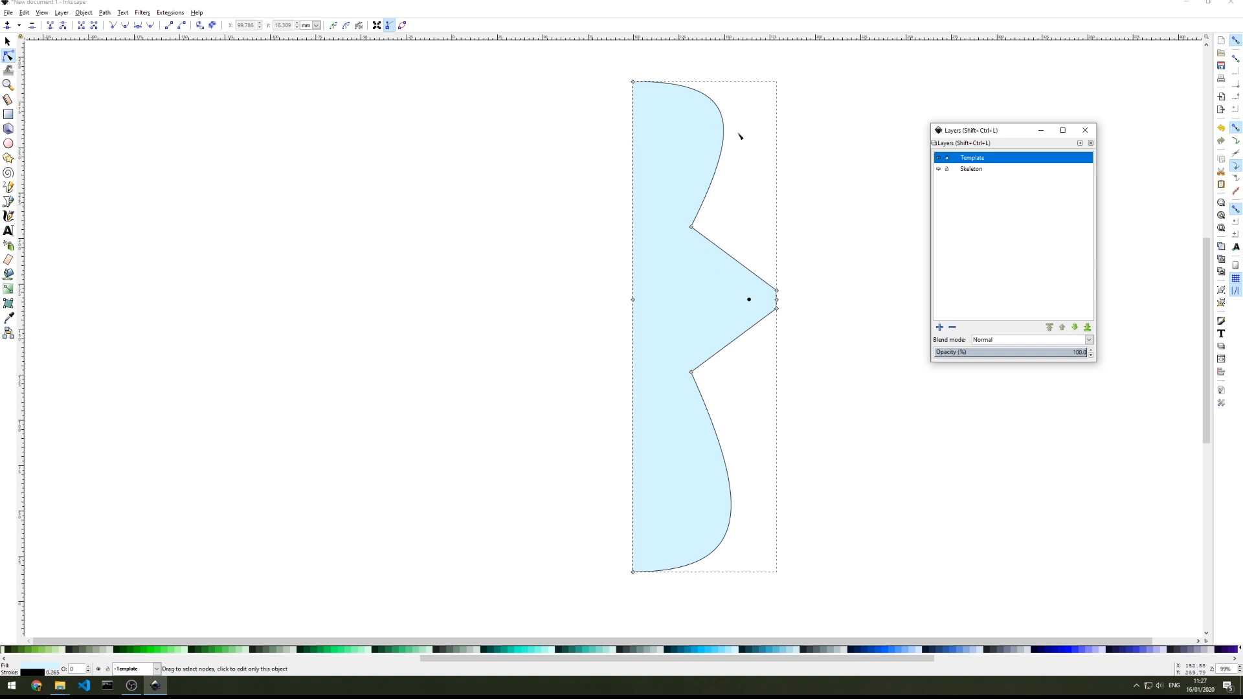
pyautogui.click(939, 169)
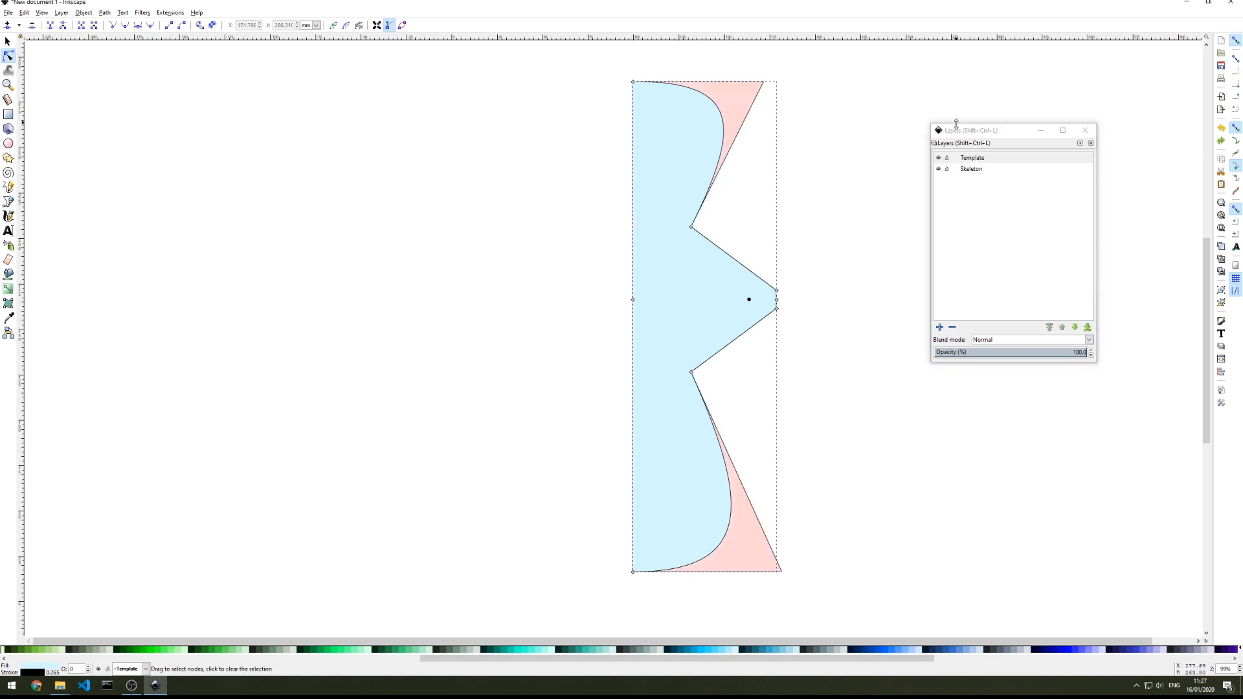
pyautogui.click(946, 169)
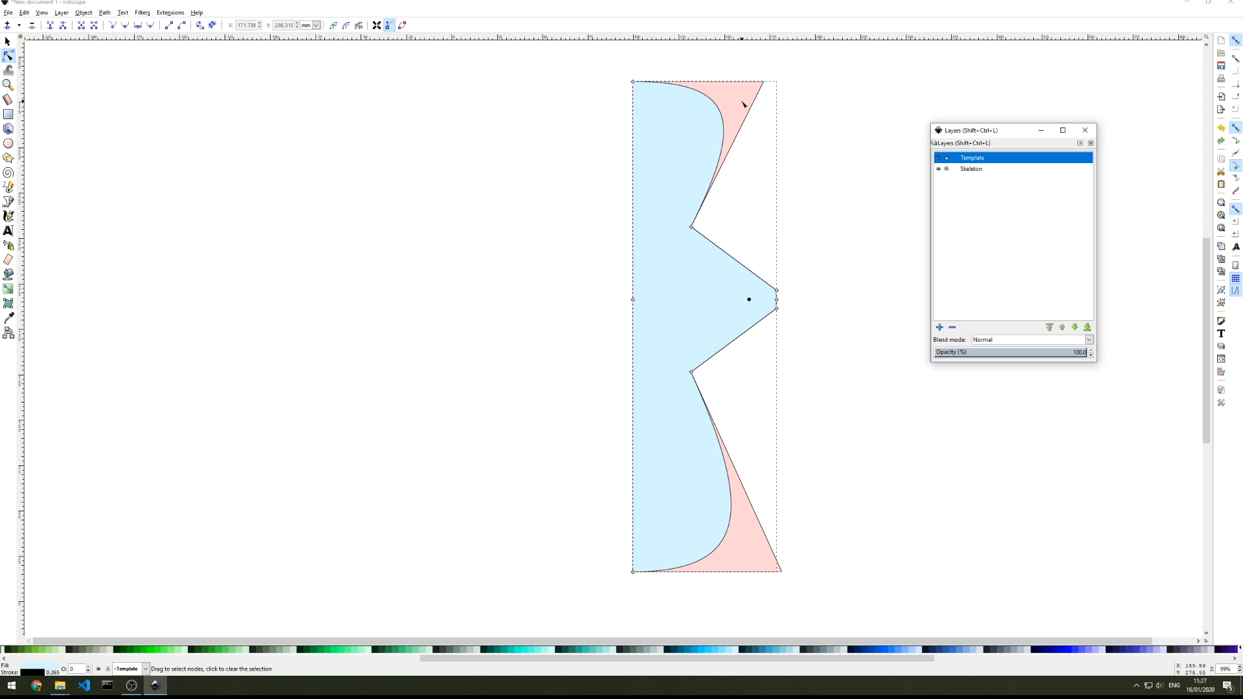
# Fine-tune the upper curve's handles against the Skeleton's upper-right corner, and hide the Skeleton layer
pyautogui.click(768, 82)
pyautogui.click(716, 107)
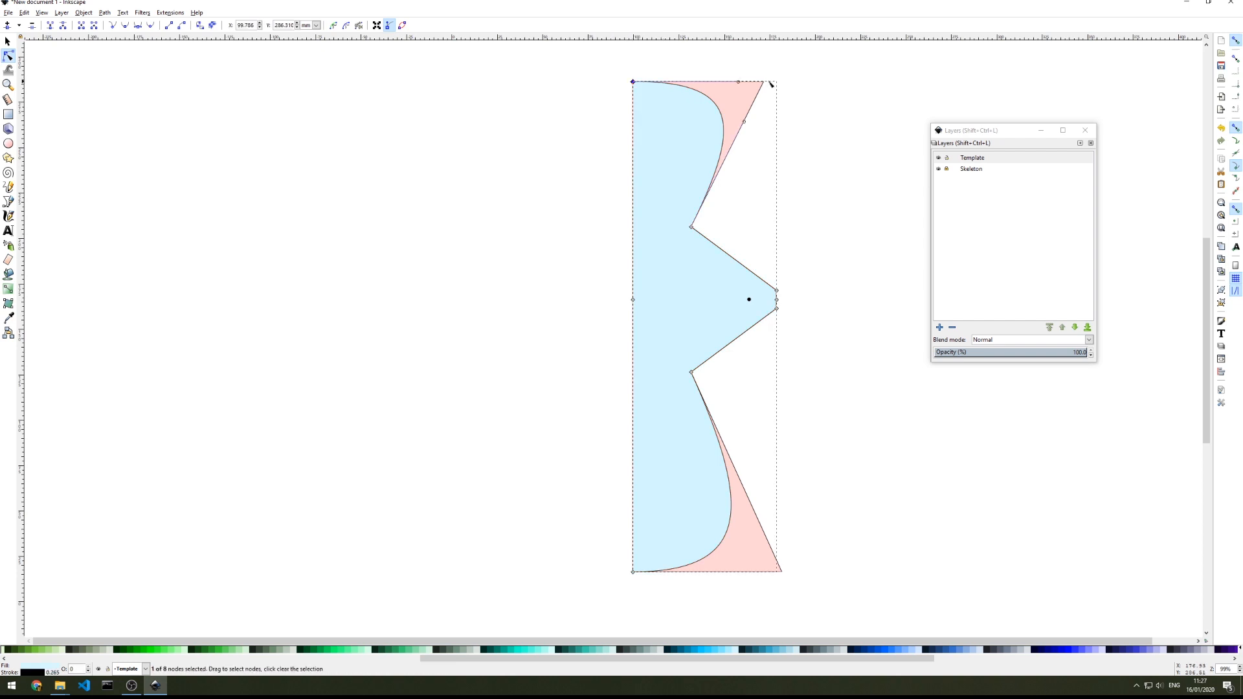
pyautogui.click(939, 170)
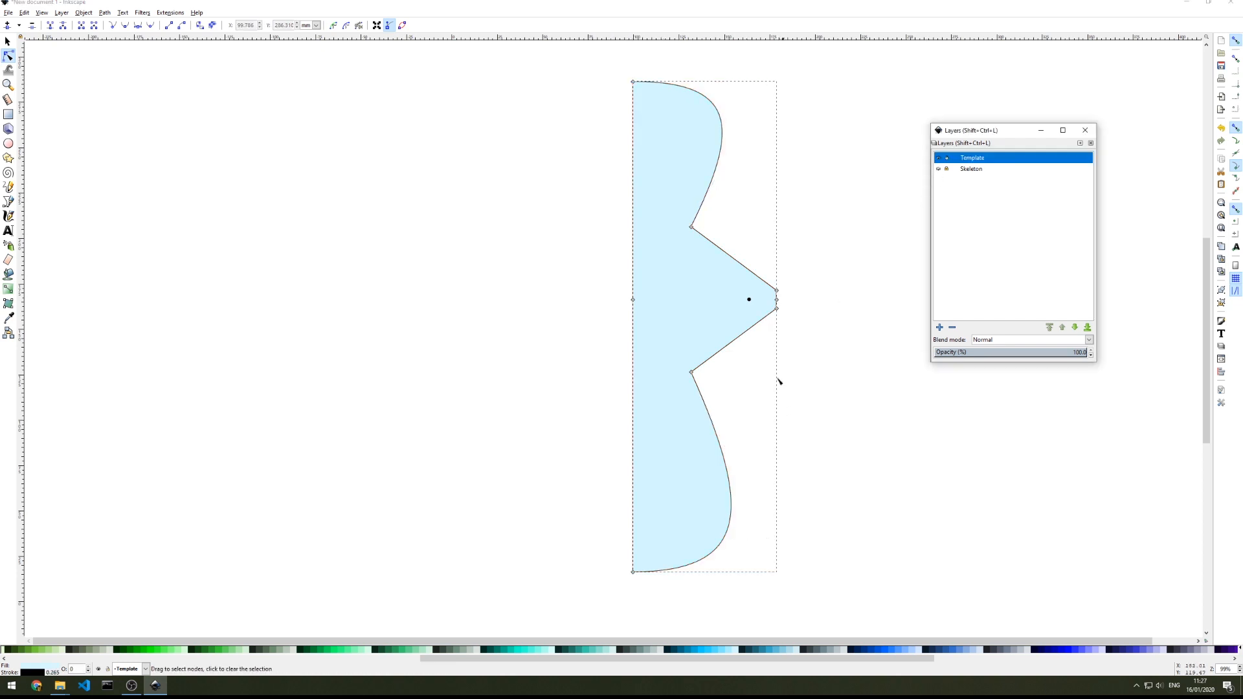
# Delete the two corner nodes at the wing tip of the Template outline, keeping the tip's middle node
pyautogui.click(776, 291)
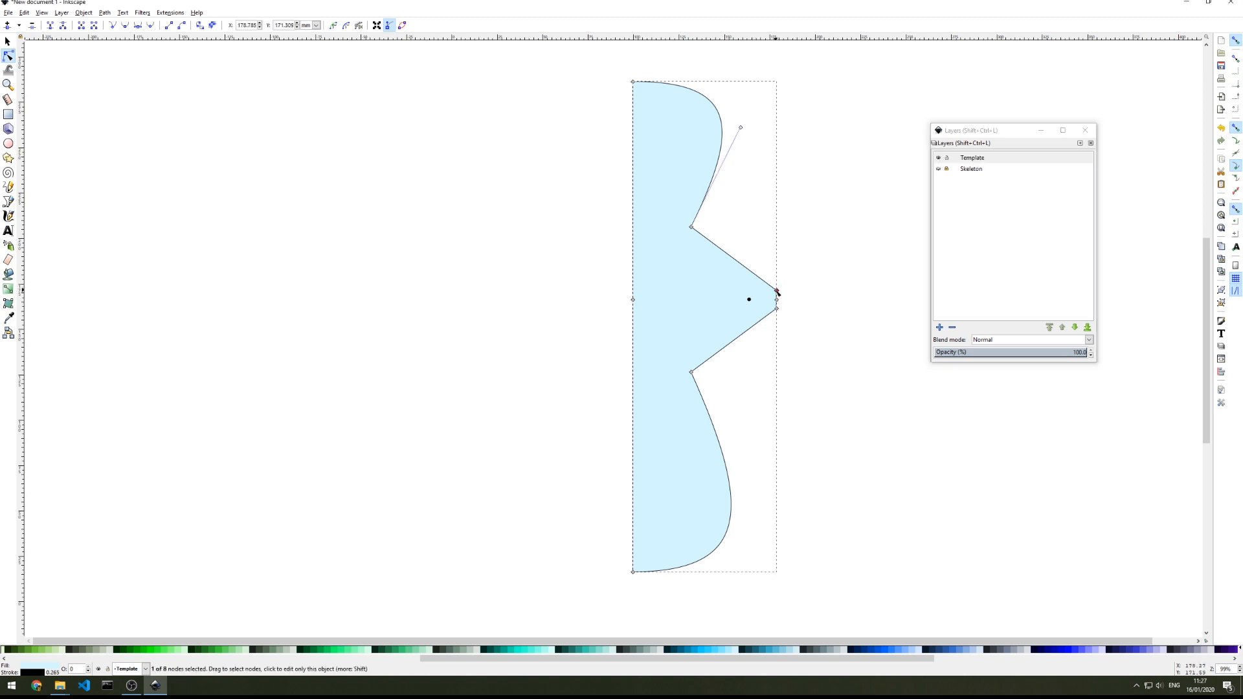
pyautogui.press('Delete')
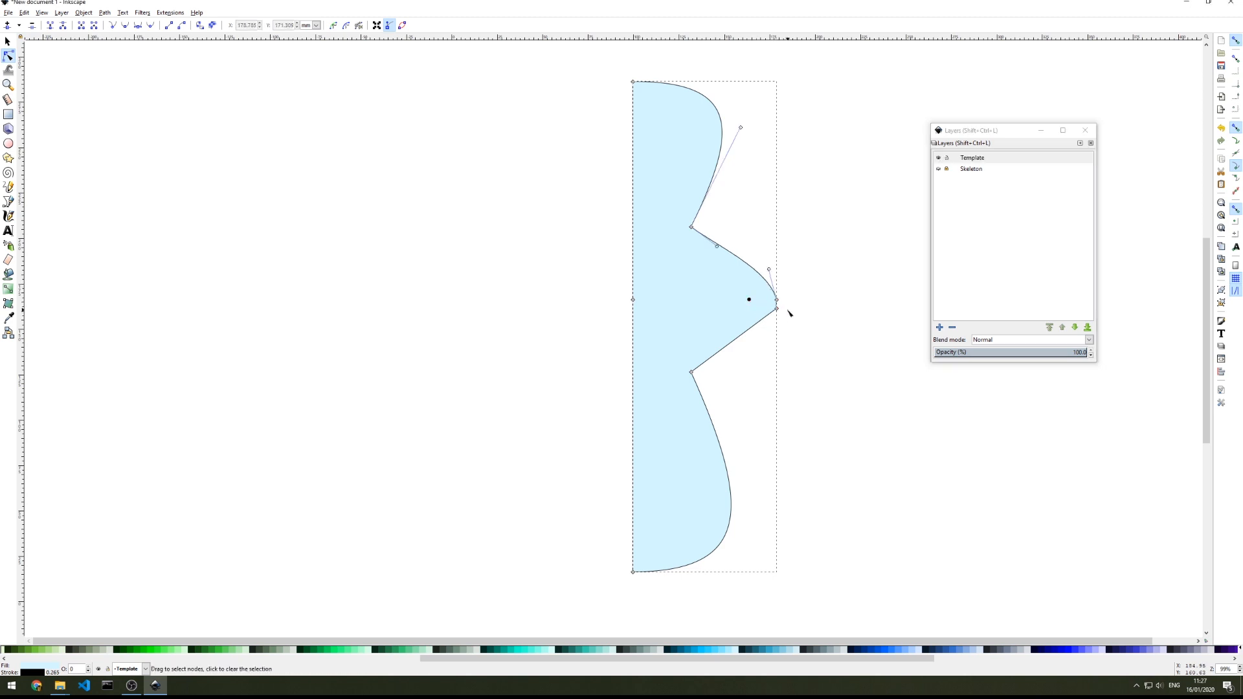
pyautogui.click(777, 310)
pyautogui.press('Delete')
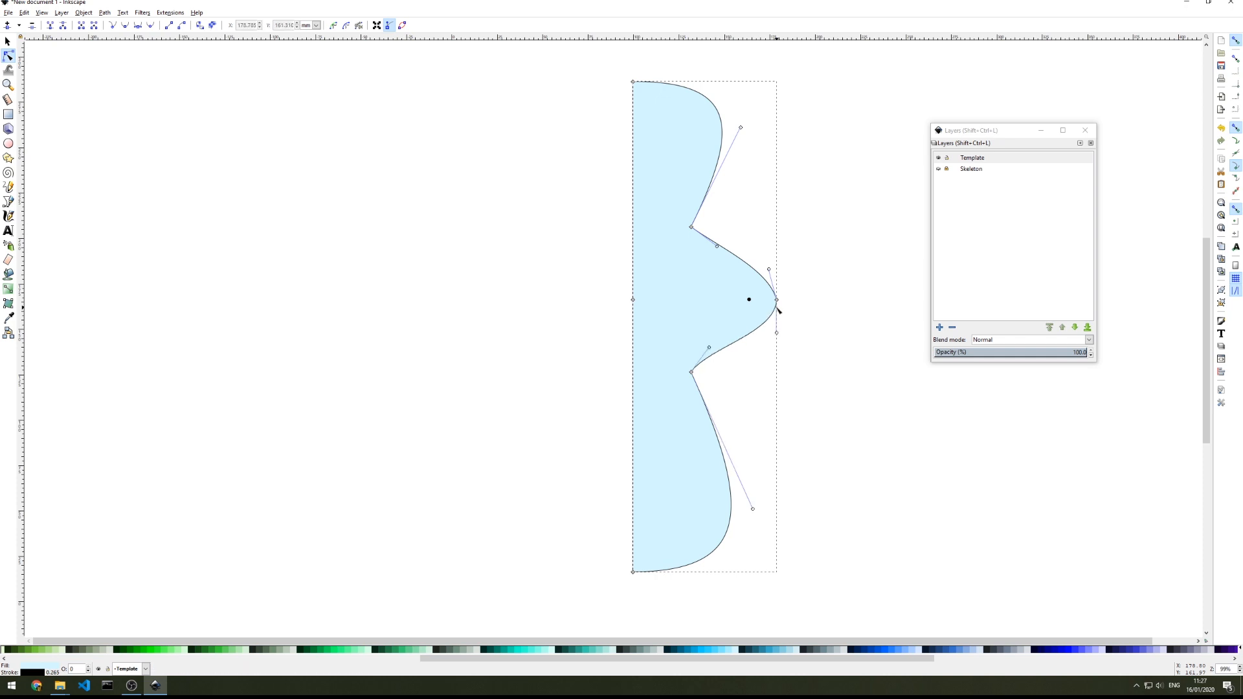
# Show the Skeleton layer and round the Template's wing tip by snapping the curve handles onto the Skeleton's tip corners
pyautogui.click(938, 168)
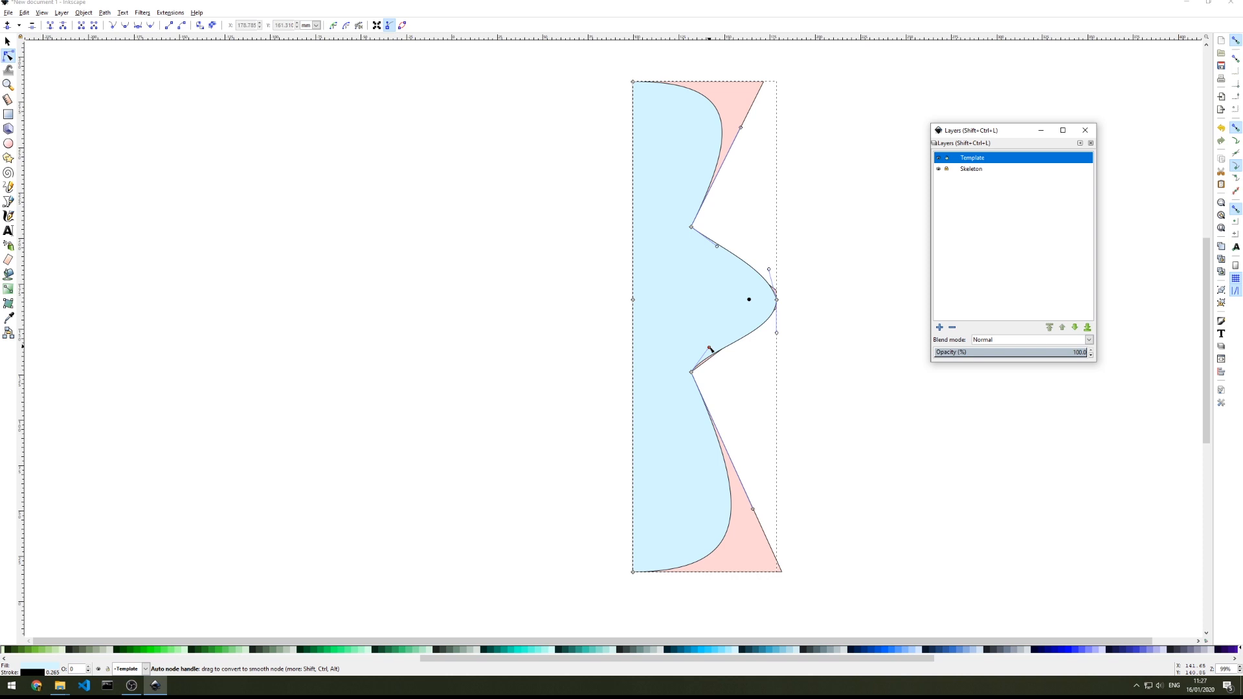
pyautogui.moveTo(710, 350); pyautogui.dragTo(776, 291)
pyautogui.moveTo(717, 246); pyautogui.dragTo(777, 291)
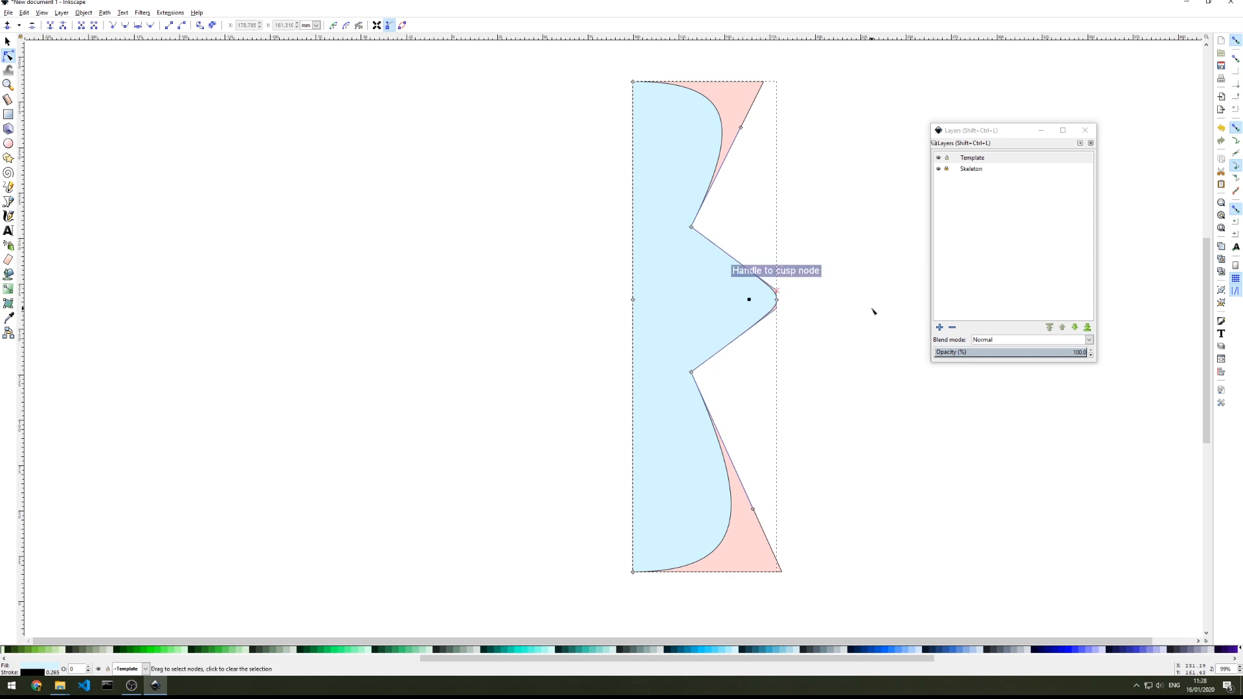
pyautogui.scroll(3, 762, 314)
pyautogui.scroll(3, 764, 316)
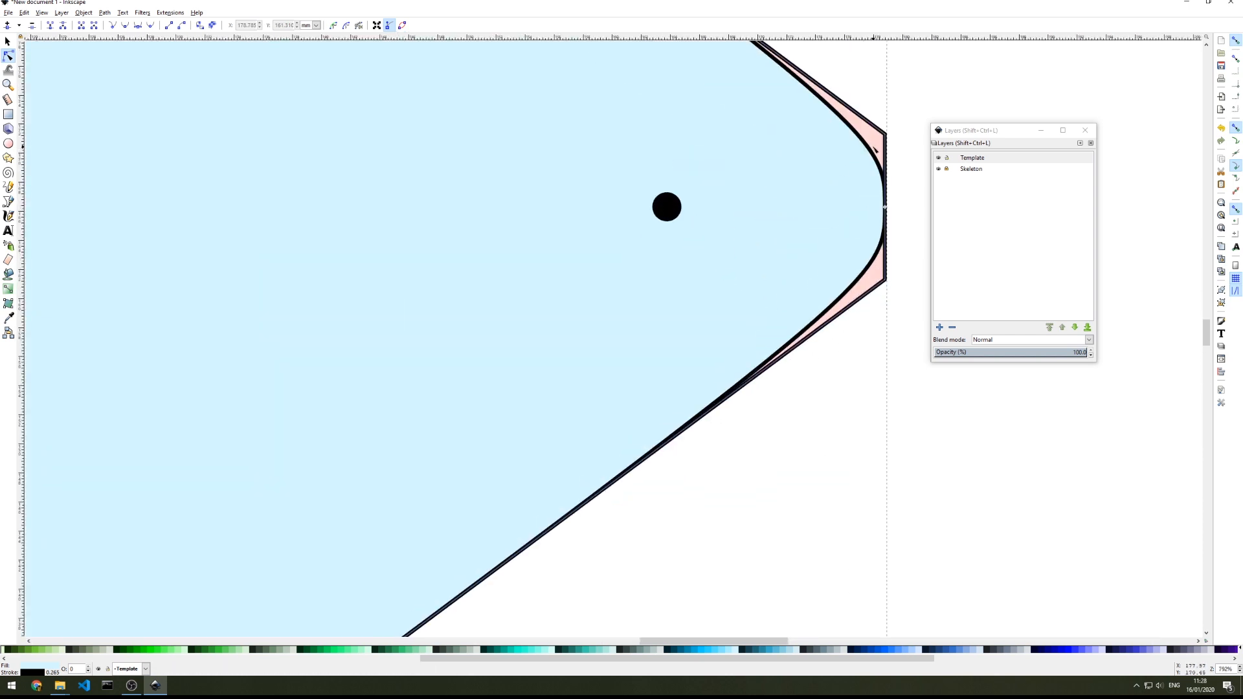
pyautogui.press('Escape')
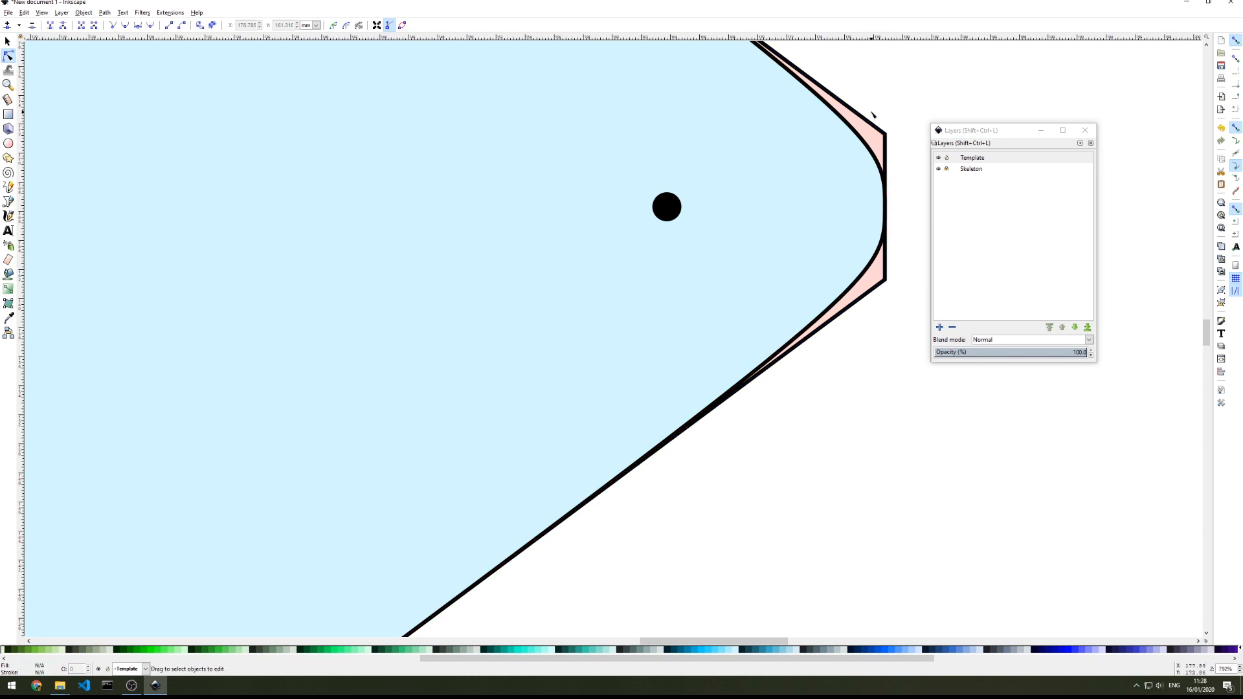
pyautogui.scroll(-6, 859, 278)
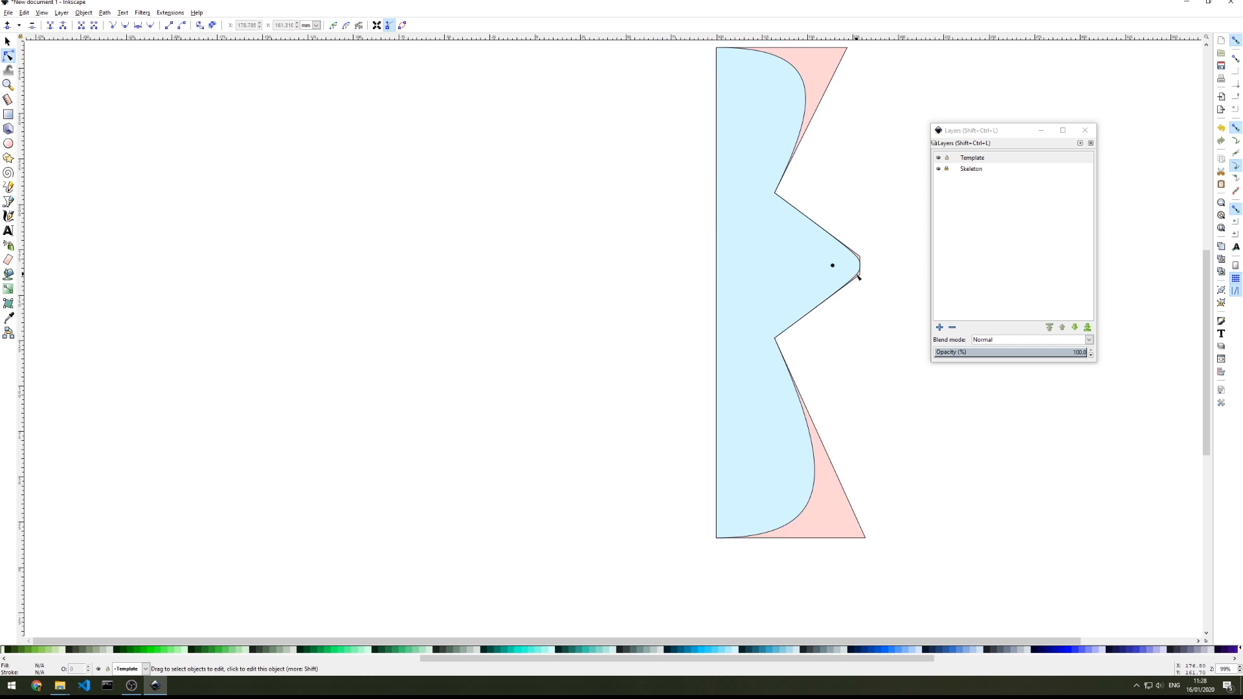
# Hide the Skeleton layer, then duplicate the Template layer and rename the copy Topper and Backer
pyautogui.click(939, 157)
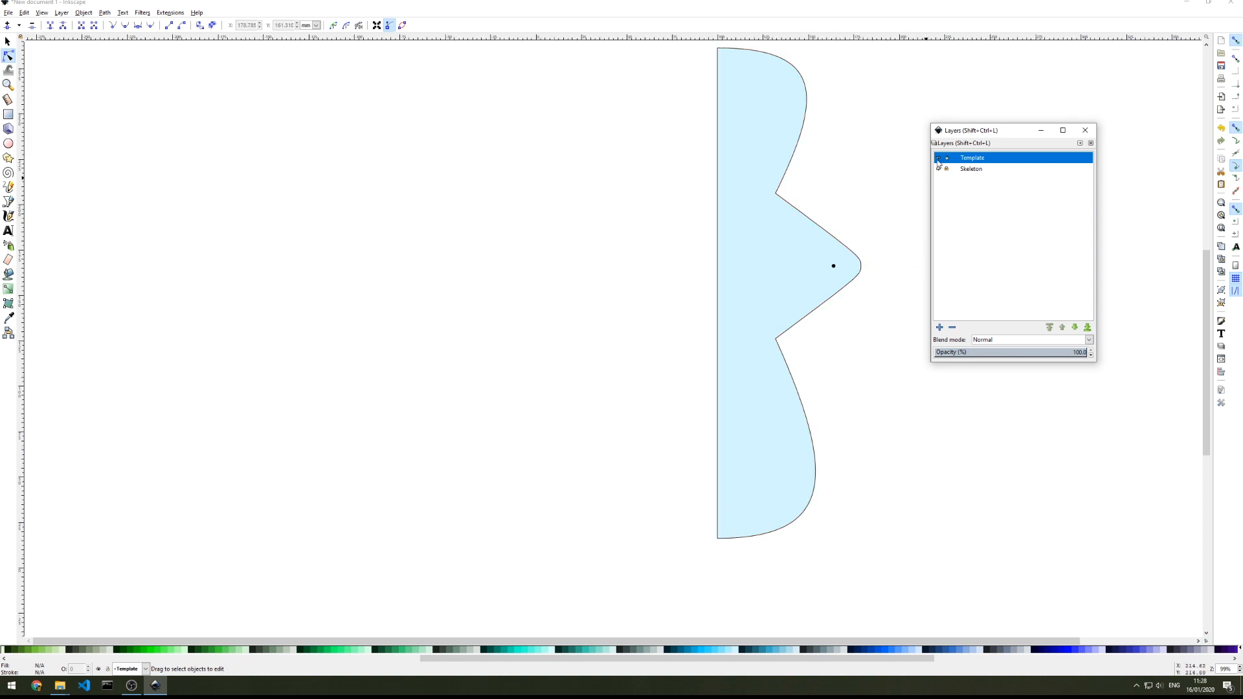
pyautogui.rightClick(977, 161)
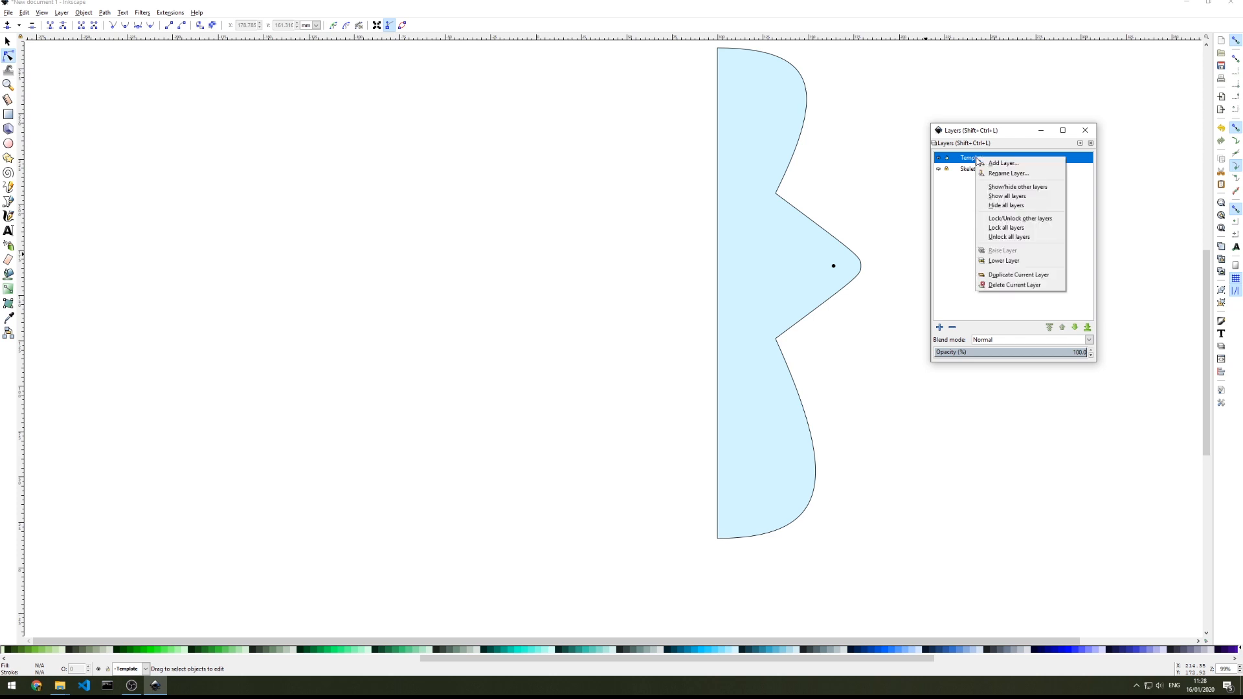
pyautogui.click(1008, 275)
pyautogui.doubleClick(974, 157)
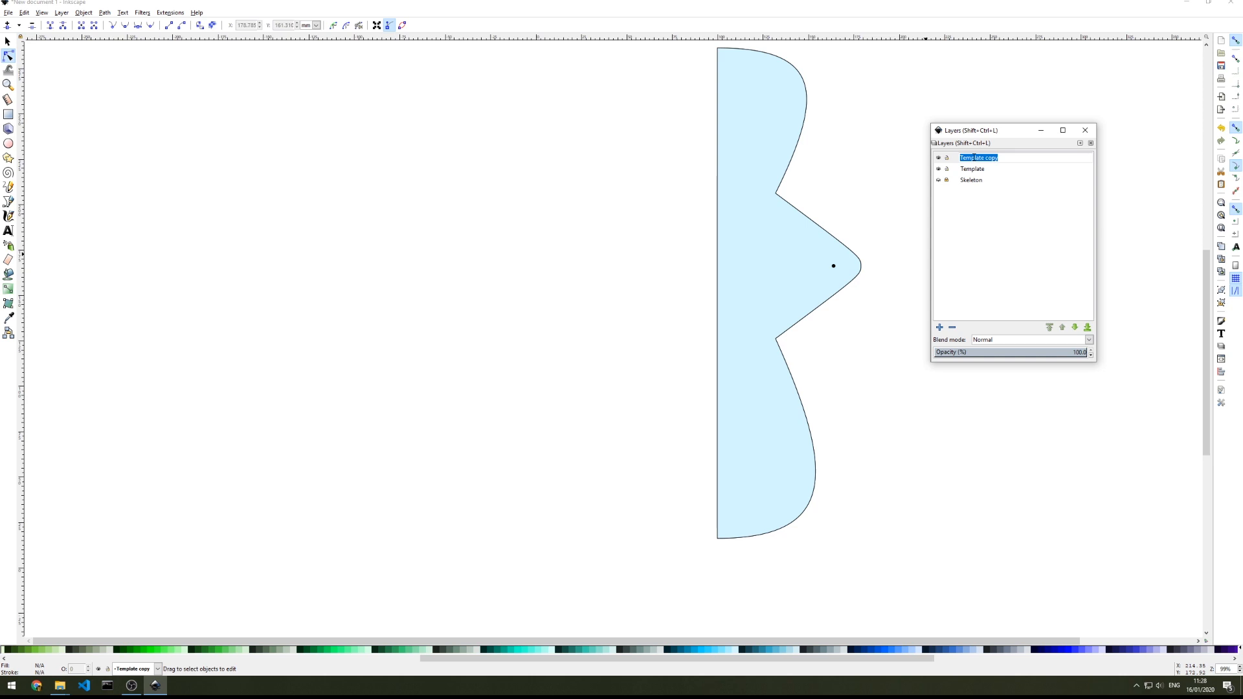
pyautogui.write('Topper and Backer')
pyautogui.press('Return')
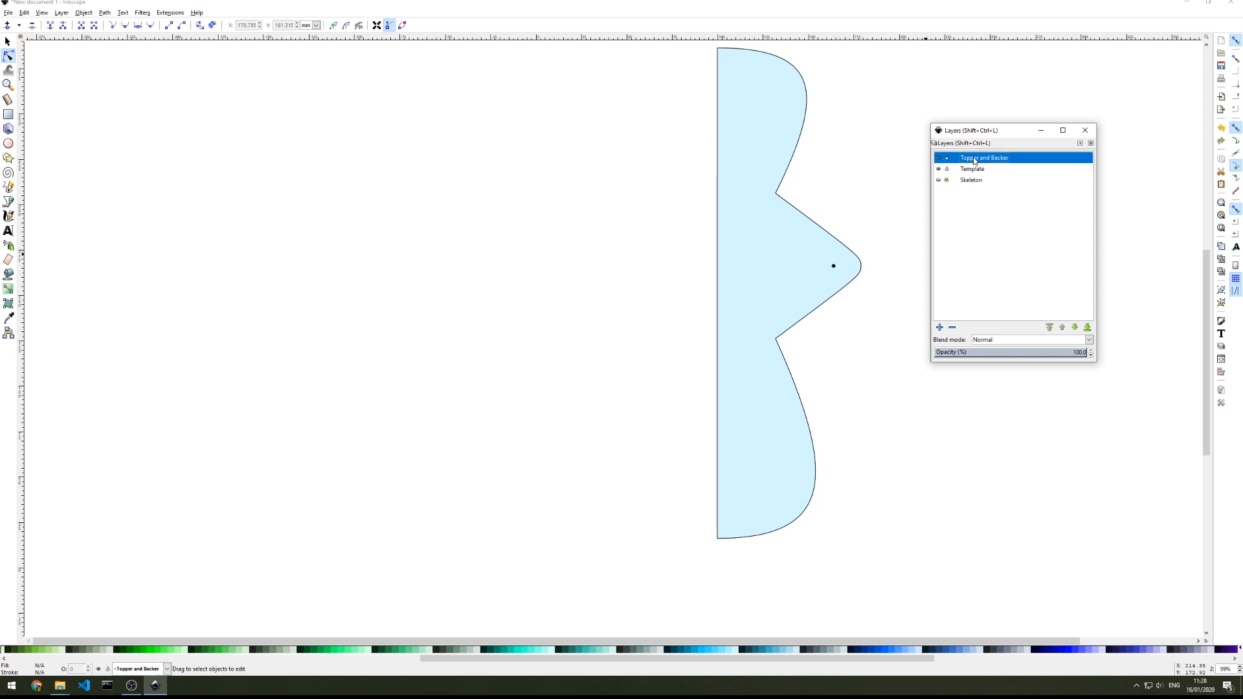
# Lock the Template layer and draw a straight fold line between the two corner nodes where the wing meets the Topper and Backer body
pyautogui.click(946, 169)
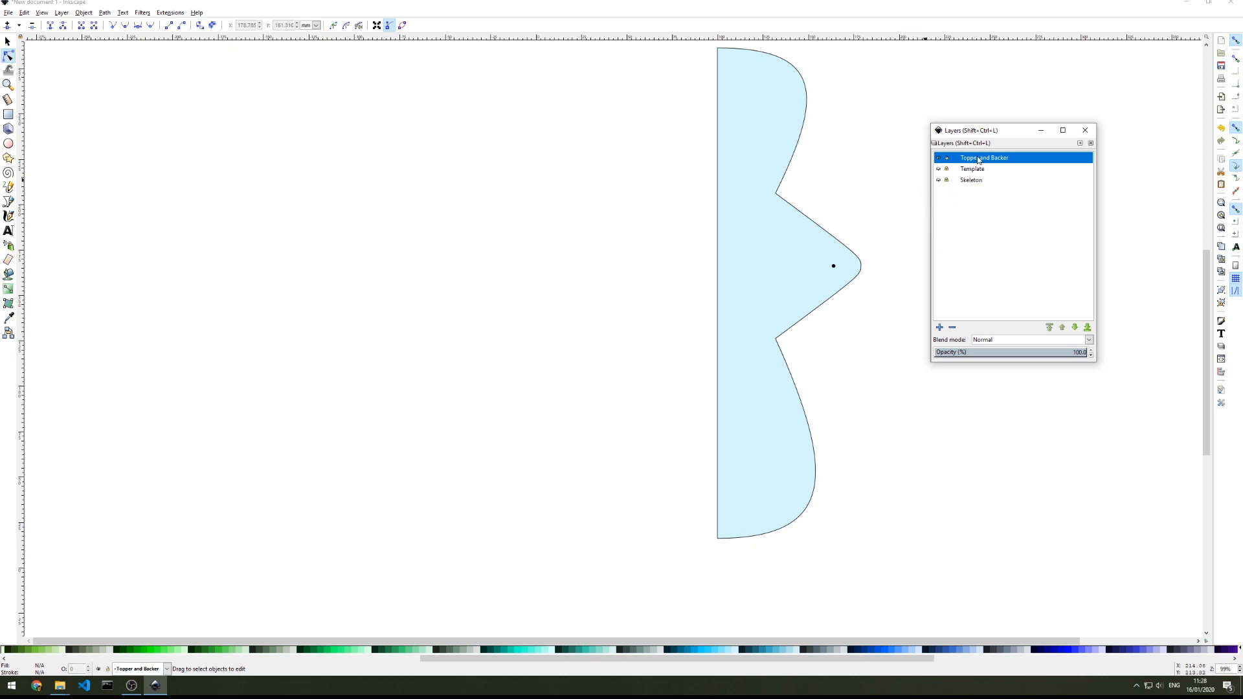
pyautogui.click(765, 250)
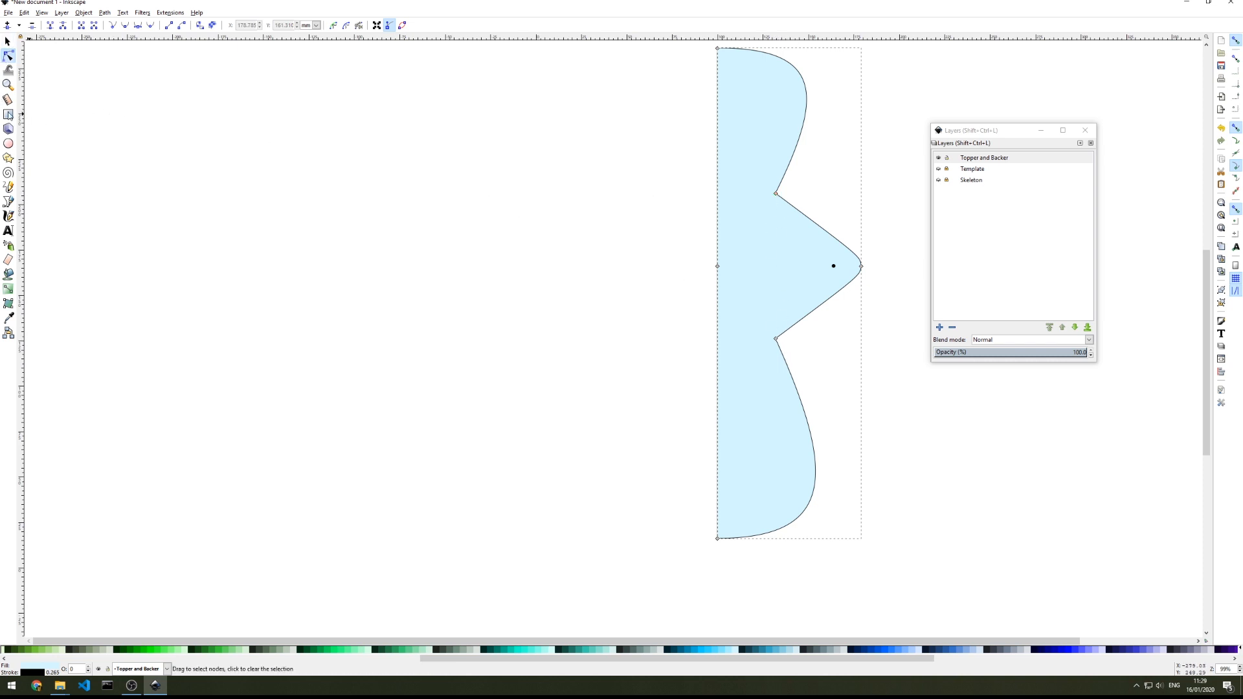
pyautogui.click(8, 201)
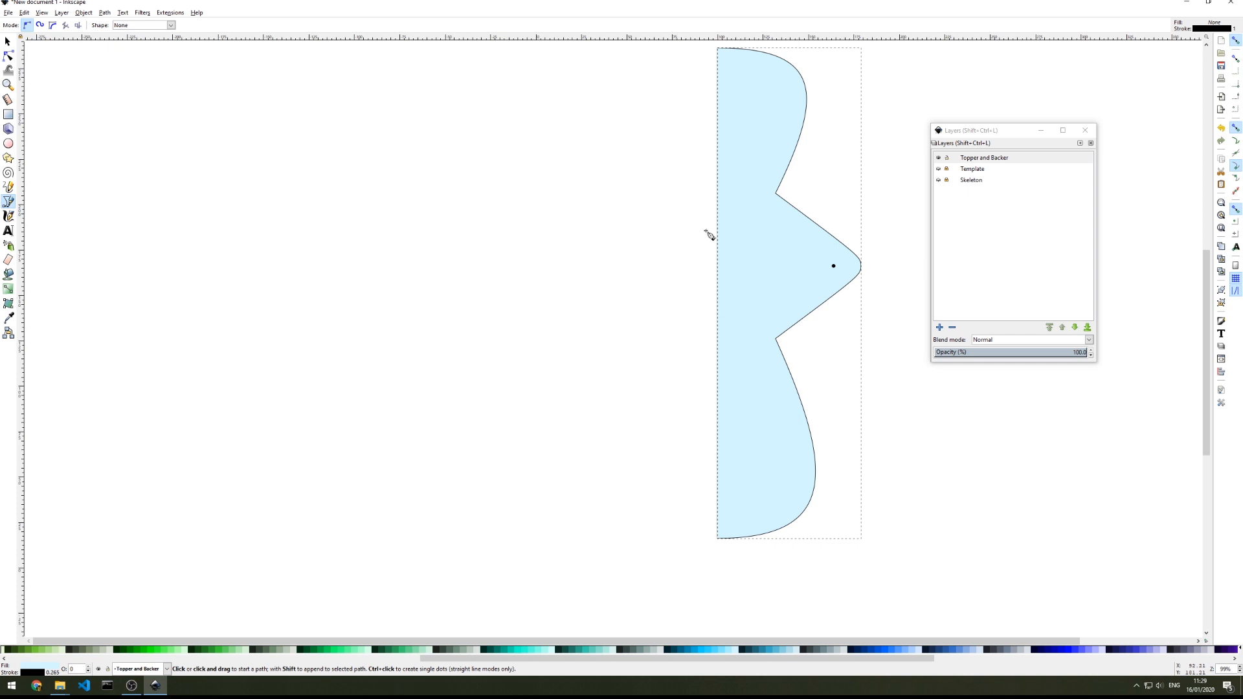
pyautogui.click(777, 194)
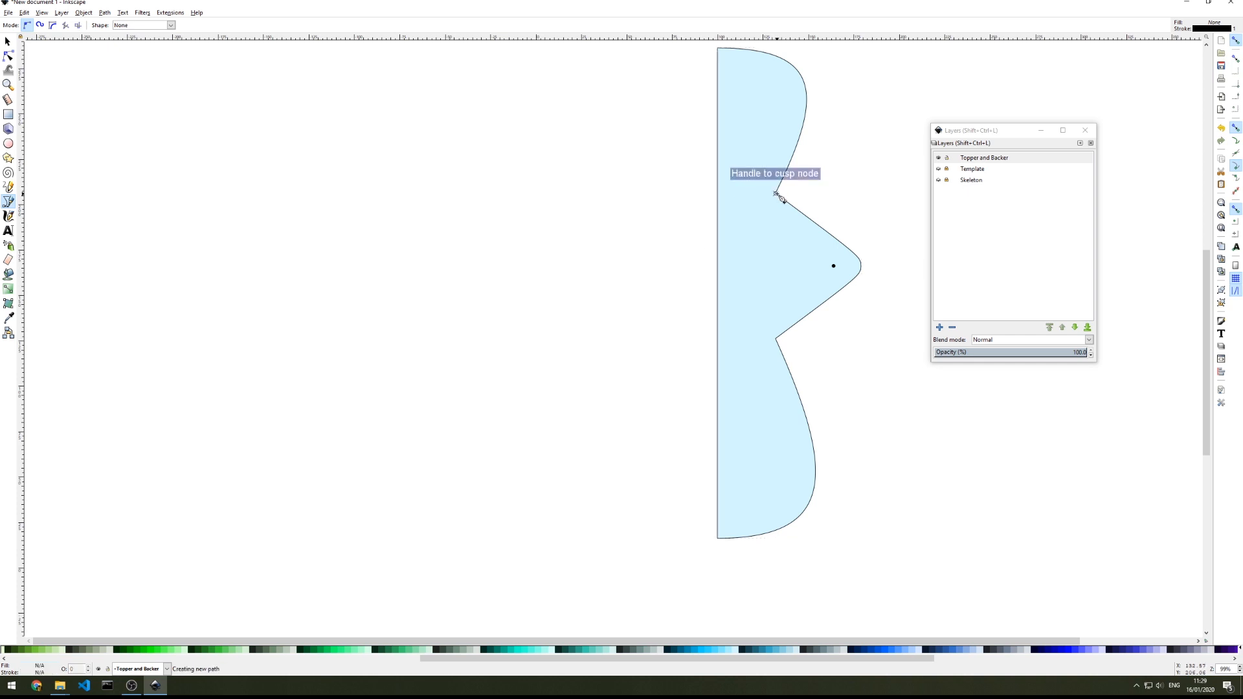
pyautogui.click(776, 339)
pyautogui.press('Return')
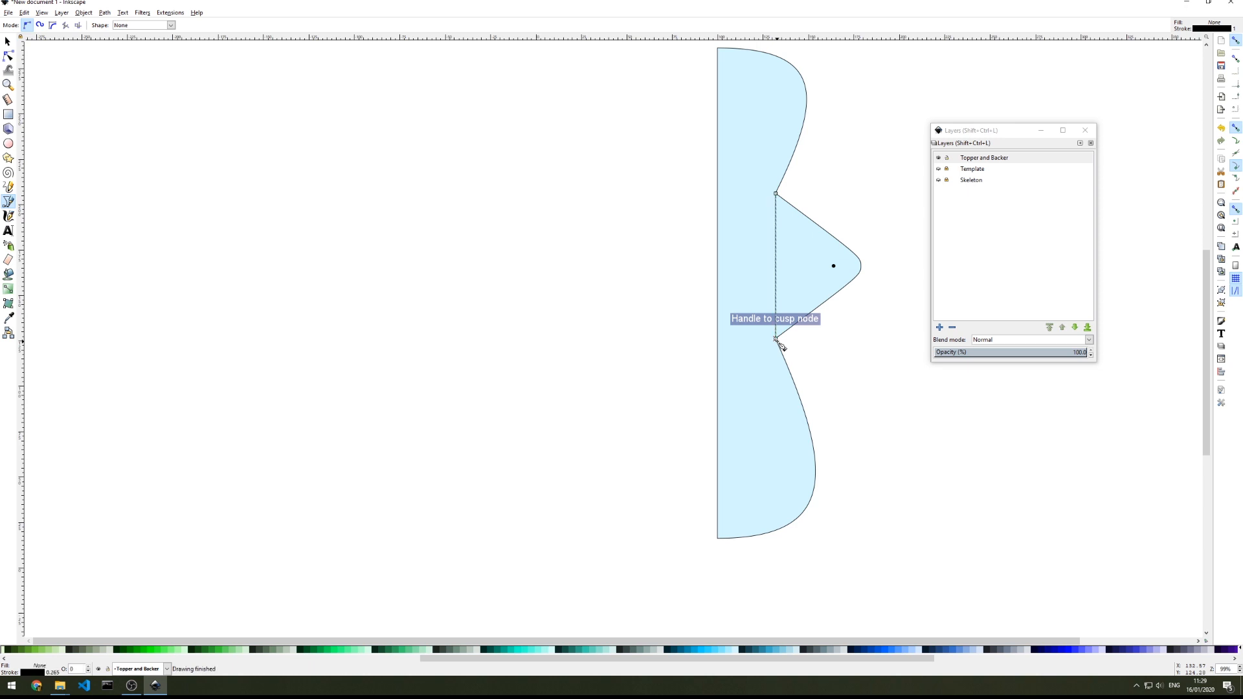
pyautogui.click(879, 387)
pyautogui.press('Escape')
pyautogui.press('n')
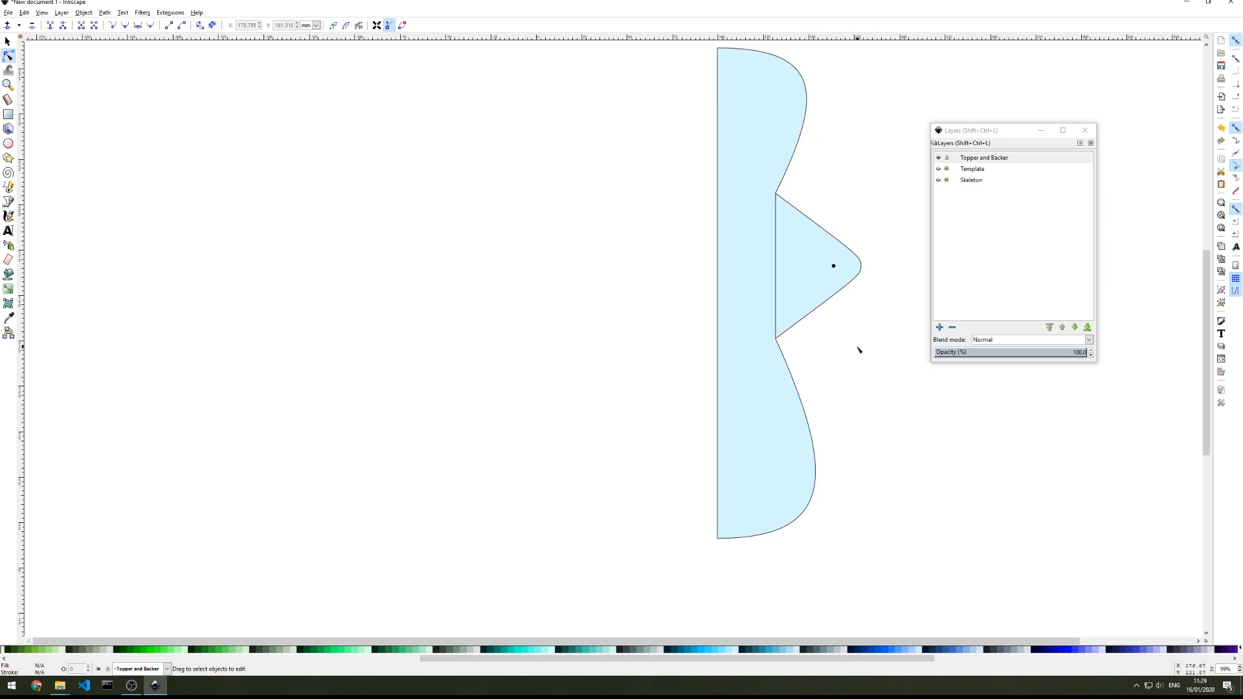
# Duplicate the half outline with its fold line and snap dot, flip the copy horizontally, and align its straight edge with the original's
pyautogui.click(833, 266)
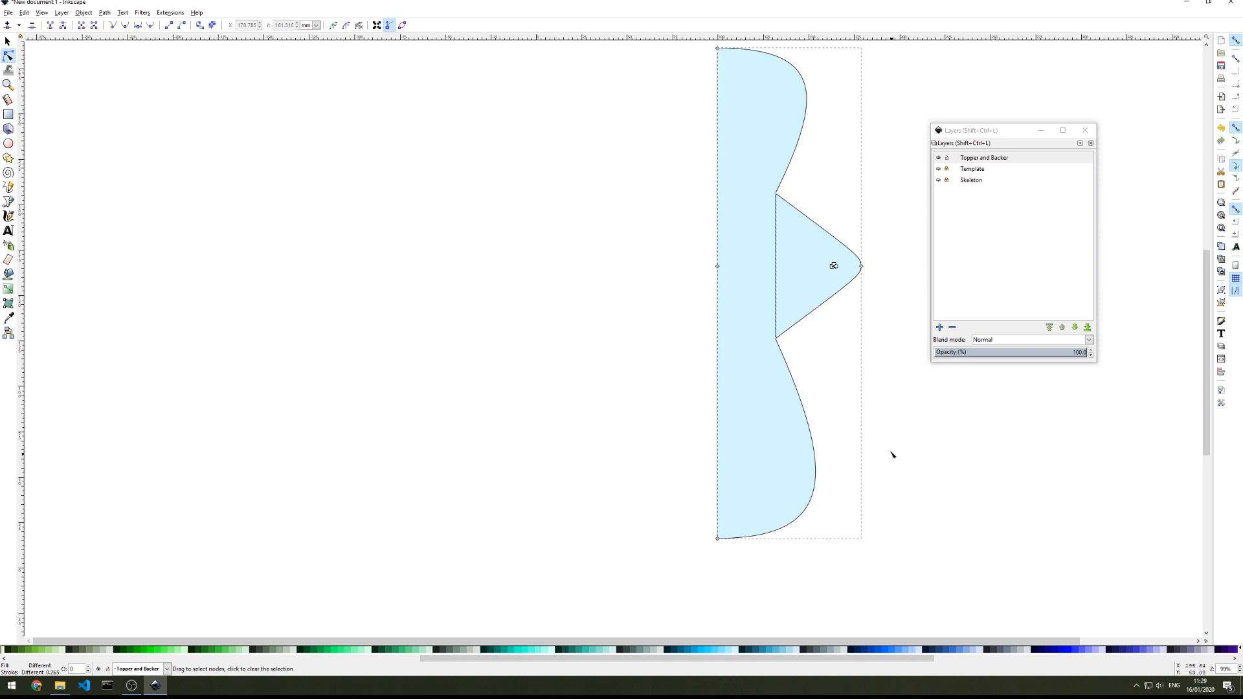
pyautogui.click(9, 42)
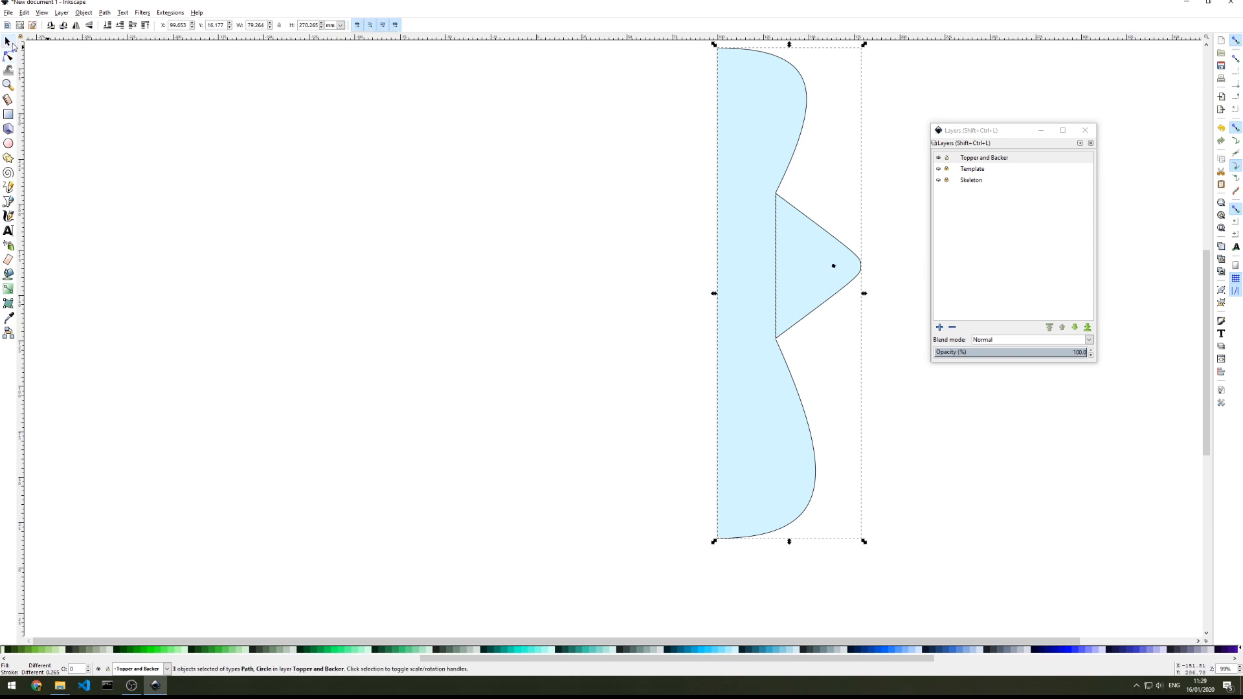
pyautogui.click(77, 27)
pyautogui.hotkey('ctrl', 'z')
pyautogui.click(77, 28)
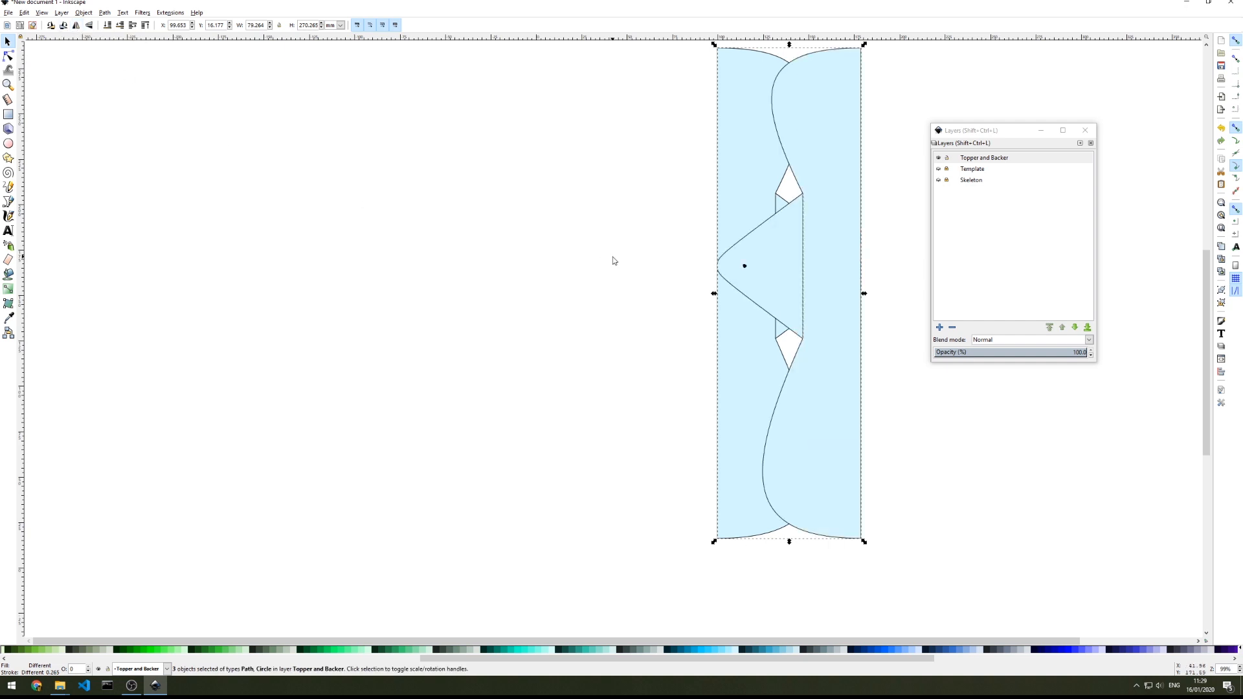
pyautogui.moveTo(822, 241); pyautogui.dragTo(678, 252)
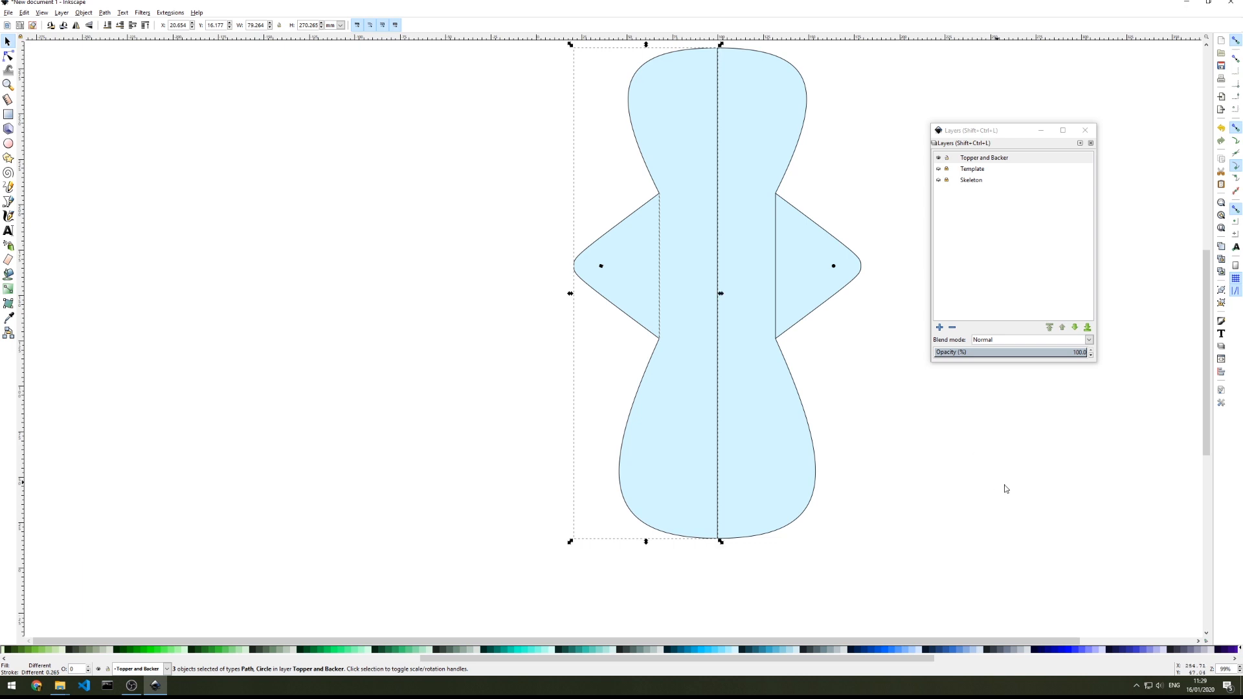
pyautogui.click(1039, 489)
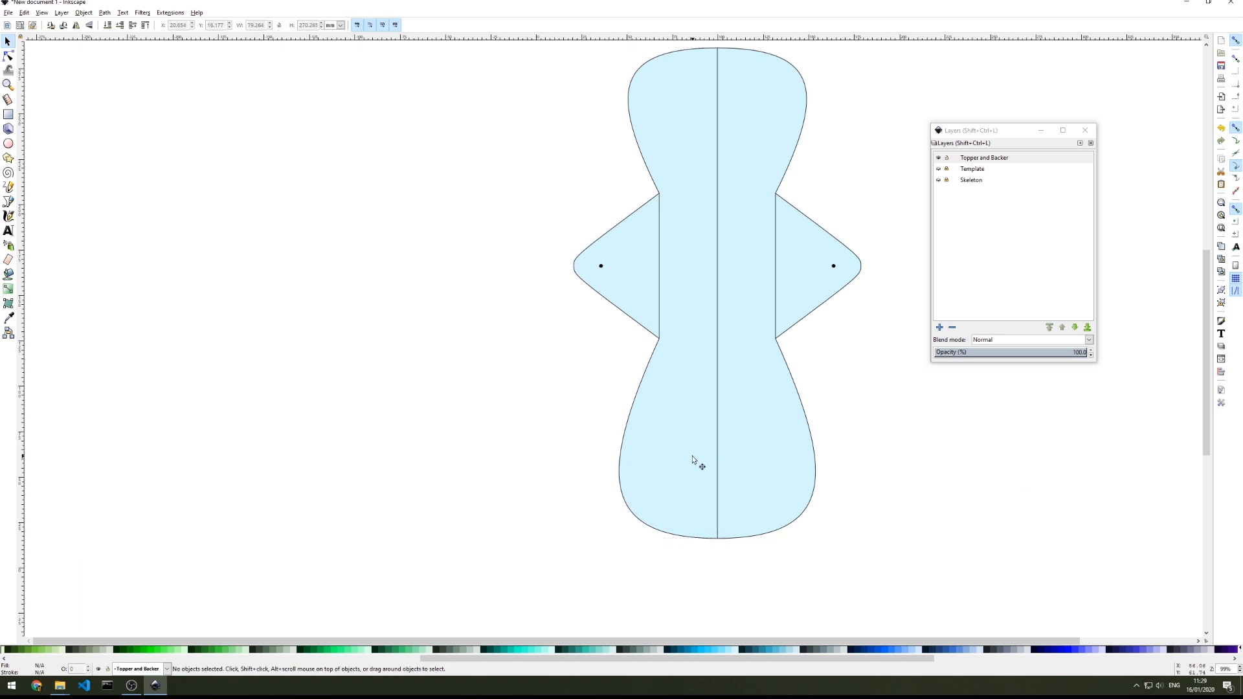
# Unite the two mirrored half outlines into a single path, leaving out the fold lines and snap dots
pyautogui.hotkey('ctrl', 'a')
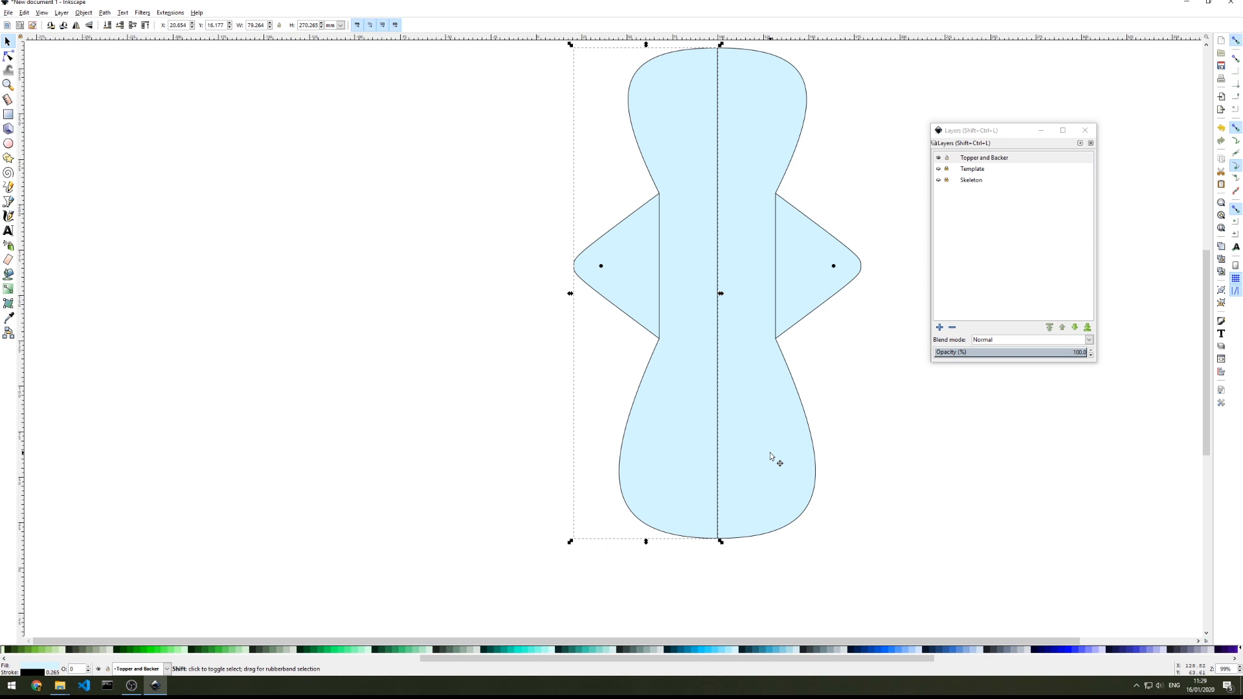
pyautogui.click(902, 473)
pyautogui.click(674, 477)
pyautogui.keyDown('shift'); pyautogui.click(762, 479); pyautogui.keyUp('shift')
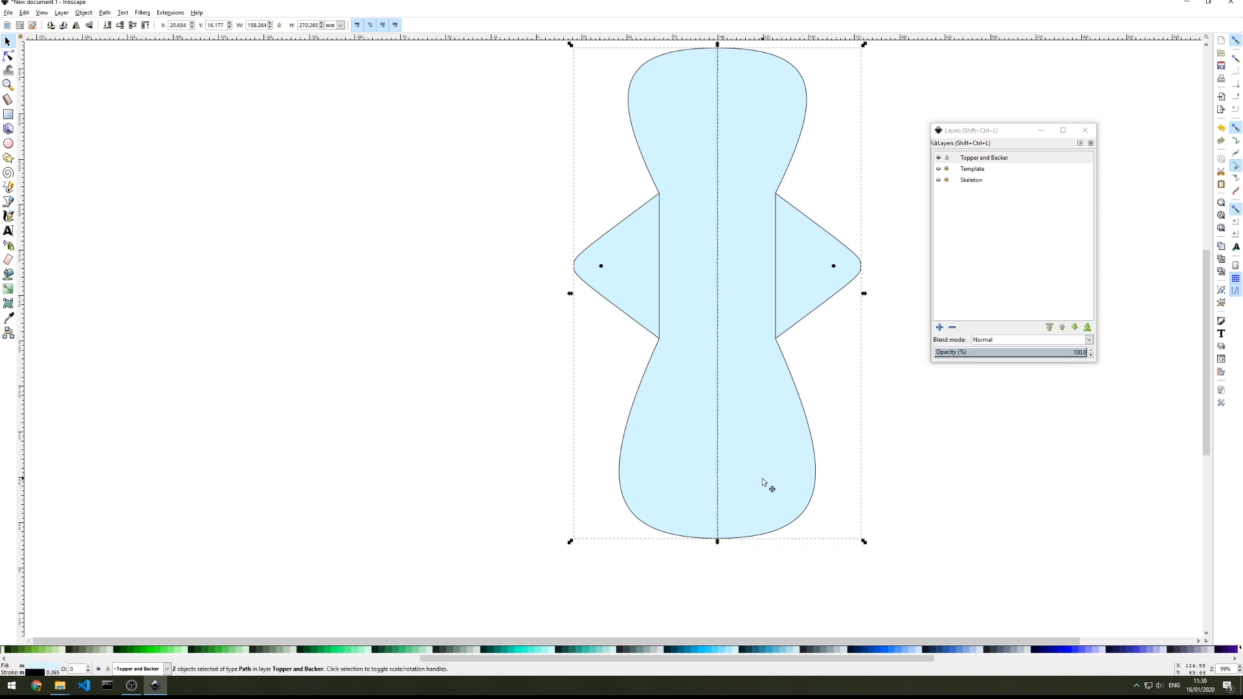
pyautogui.click(103, 14)
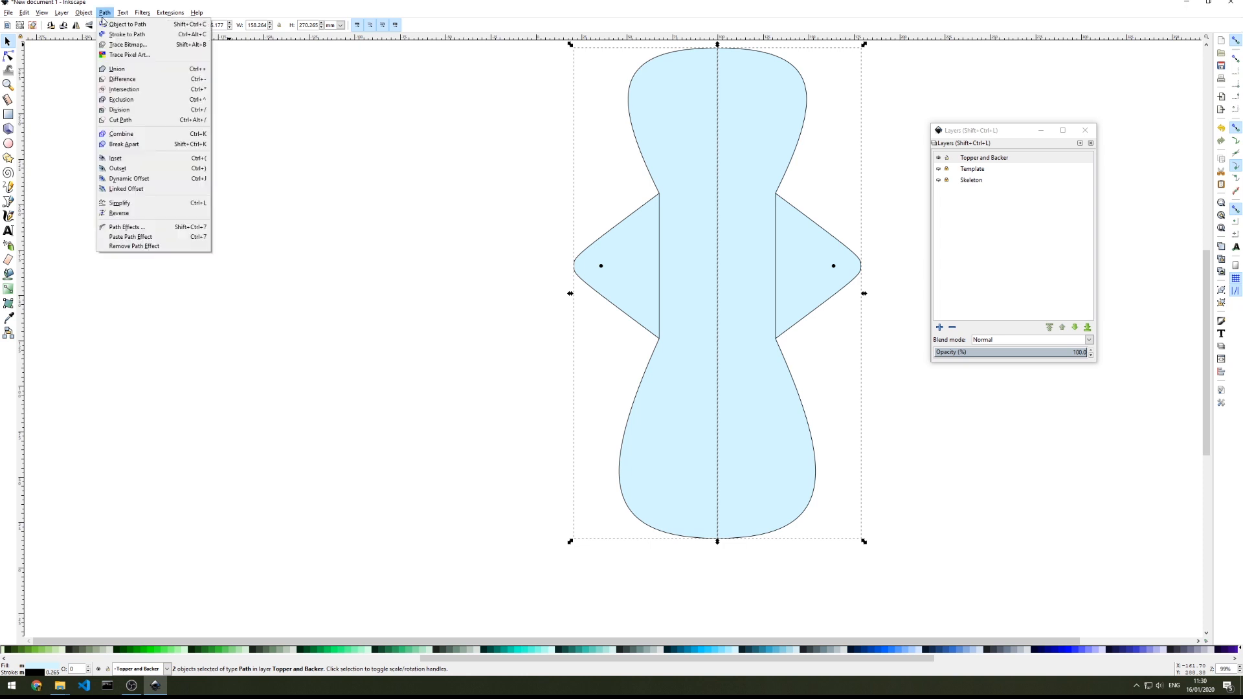
pyautogui.click(129, 79)
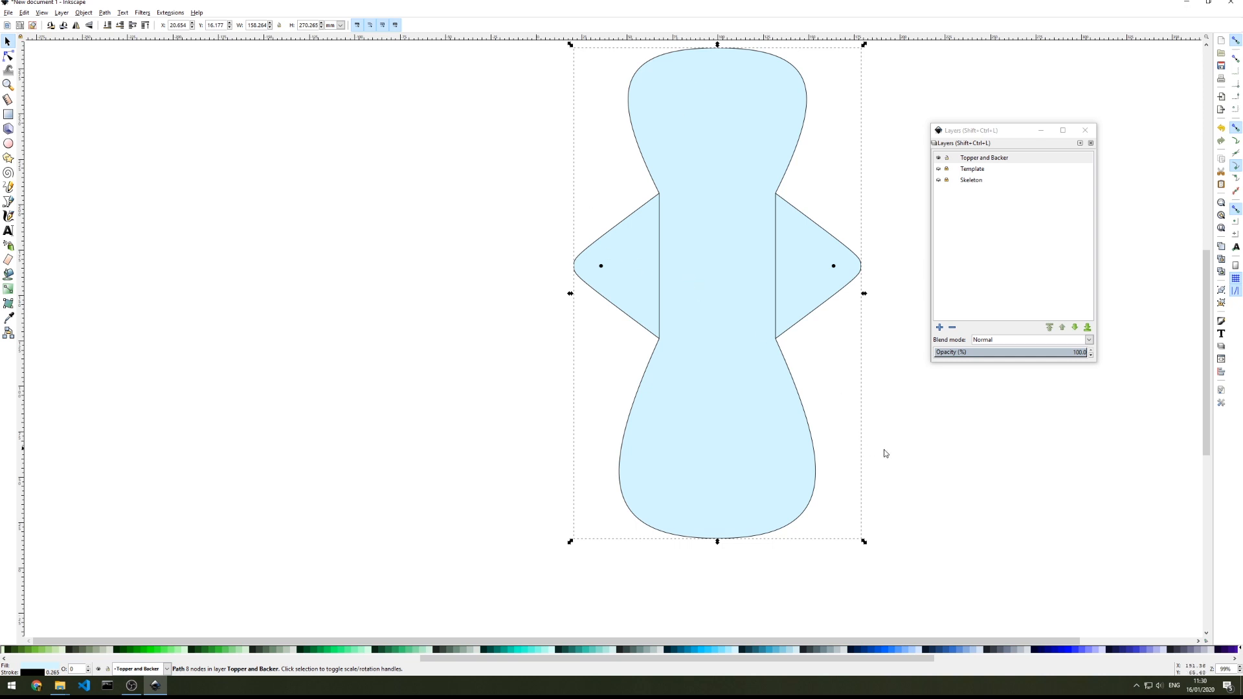
# Fill the united Topper and Backer outline with pale green, and check the layer by toggling its visibility off and on
pyautogui.hscroll(-1, 973, 454)
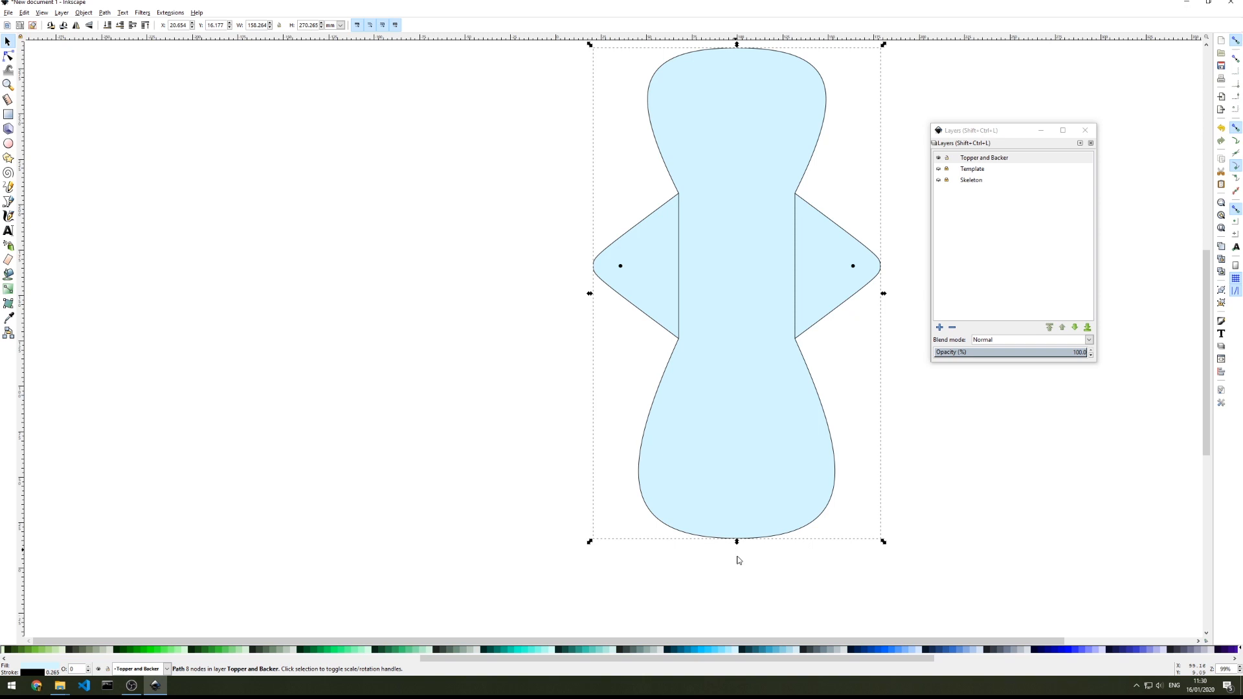
pyautogui.click(246, 650)
pyautogui.click(941, 159)
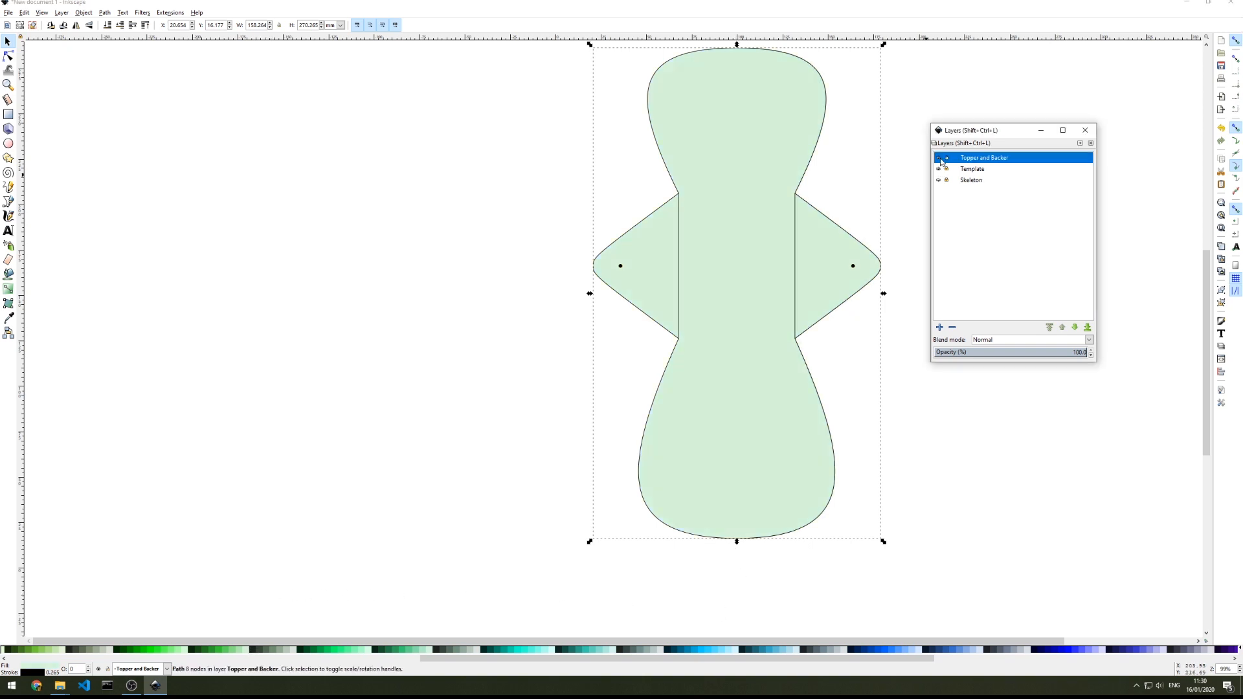
pyautogui.click(938, 159)
pyautogui.click(938, 159)
pyautogui.click(1000, 435)
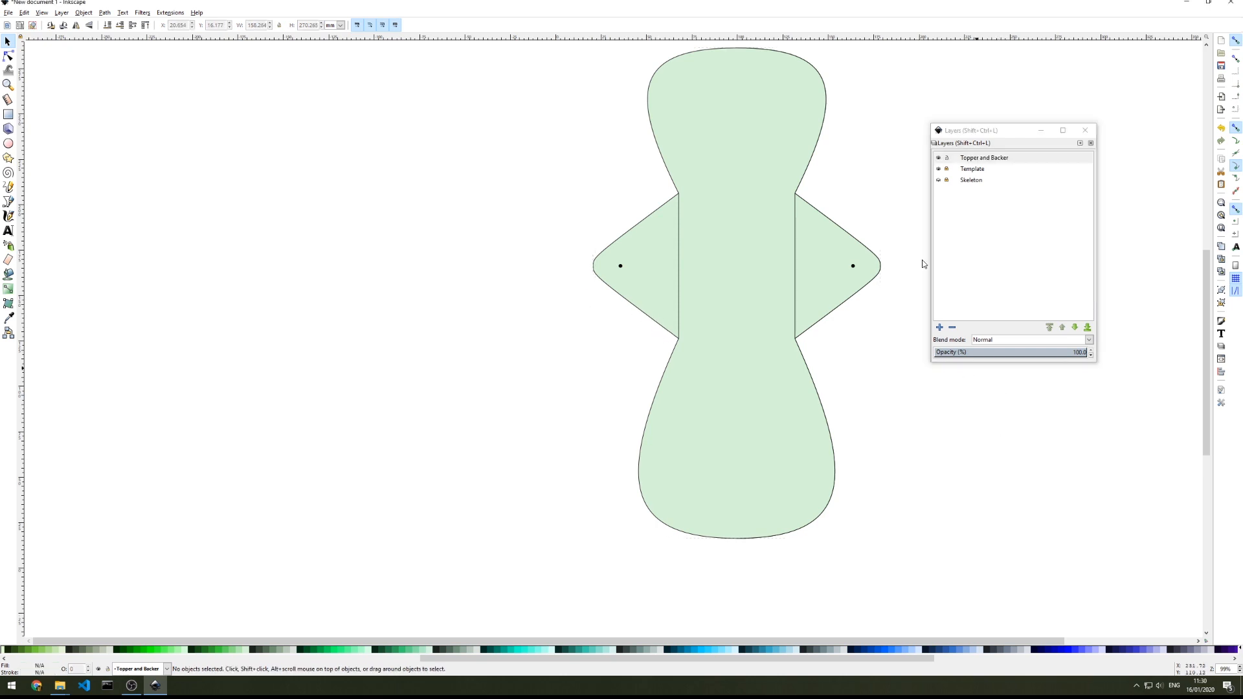
# Add a layer named Topper and Backer SA and place it directly below the Topper and Backer layer
pyautogui.click(988, 164)
pyautogui.click(939, 327)
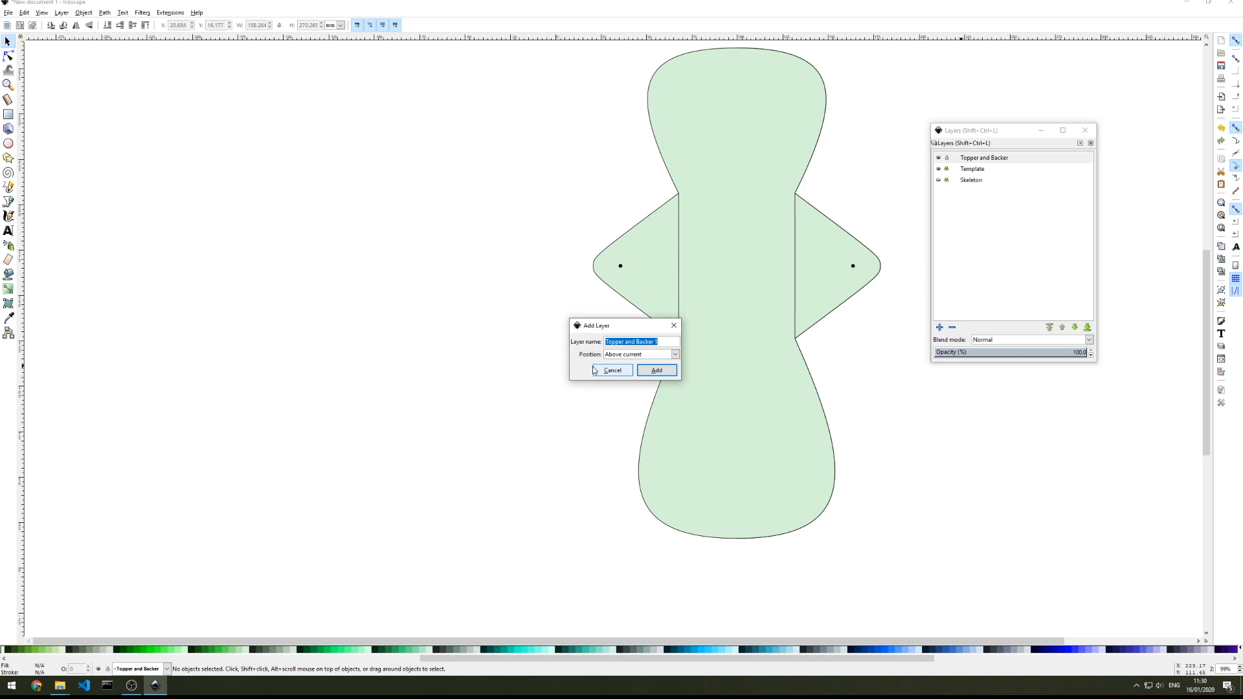
pyautogui.press('Right')
pyautogui.click(656, 370)
pyautogui.click(996, 159)
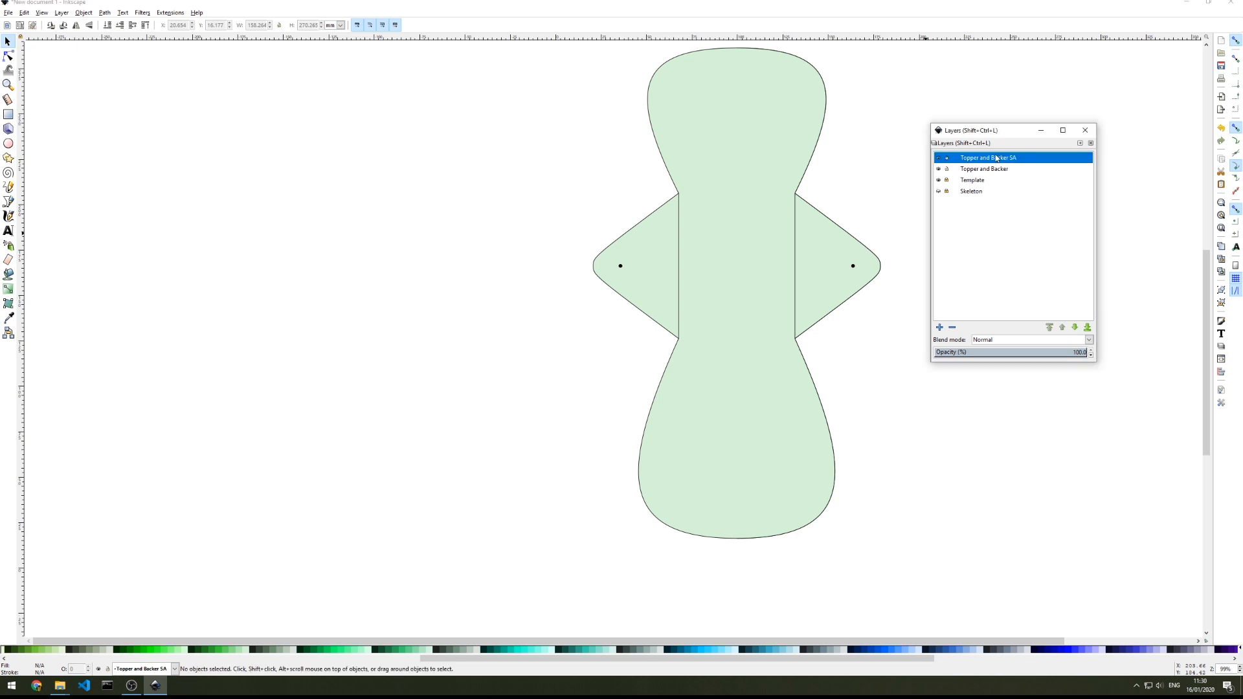
pyautogui.moveTo(998, 160); pyautogui.dragTo(994, 176)
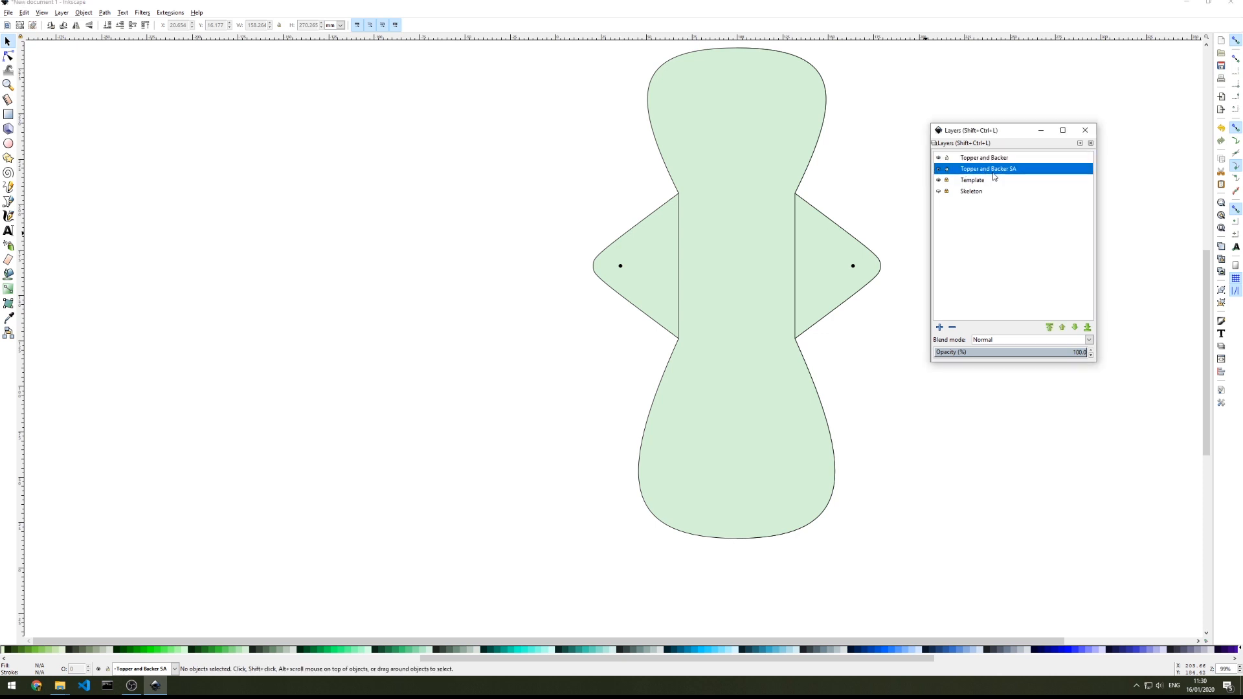
# Duplicate the Topper and Backer outline without its fold lines and snap dots, and move the copy in place to the Topper and Backer SA layer
pyautogui.click(977, 160)
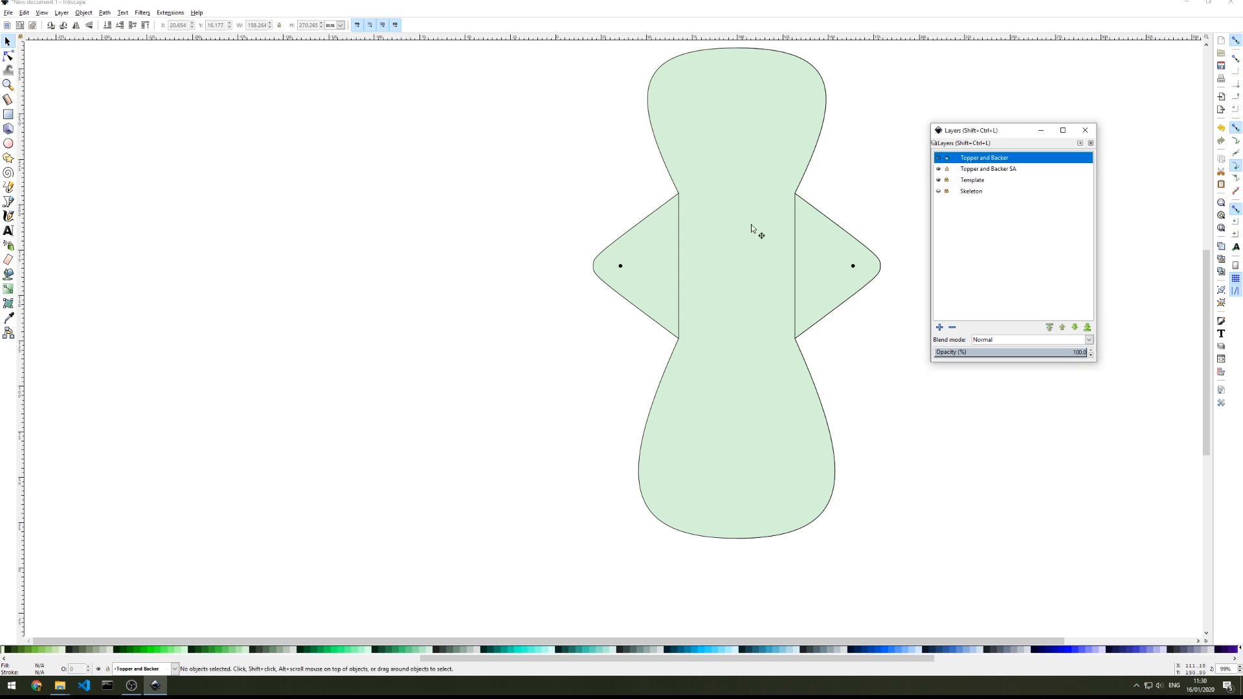
pyautogui.click(734, 262)
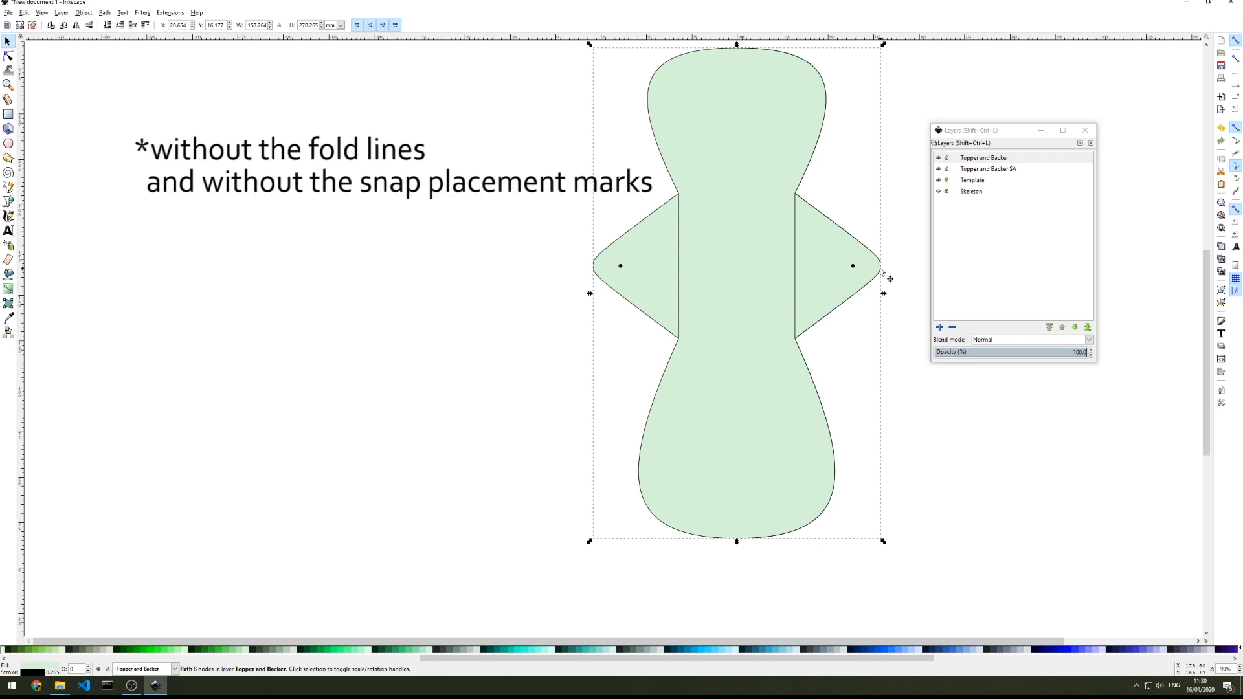
pyautogui.hotkey('ctrl', 'd')
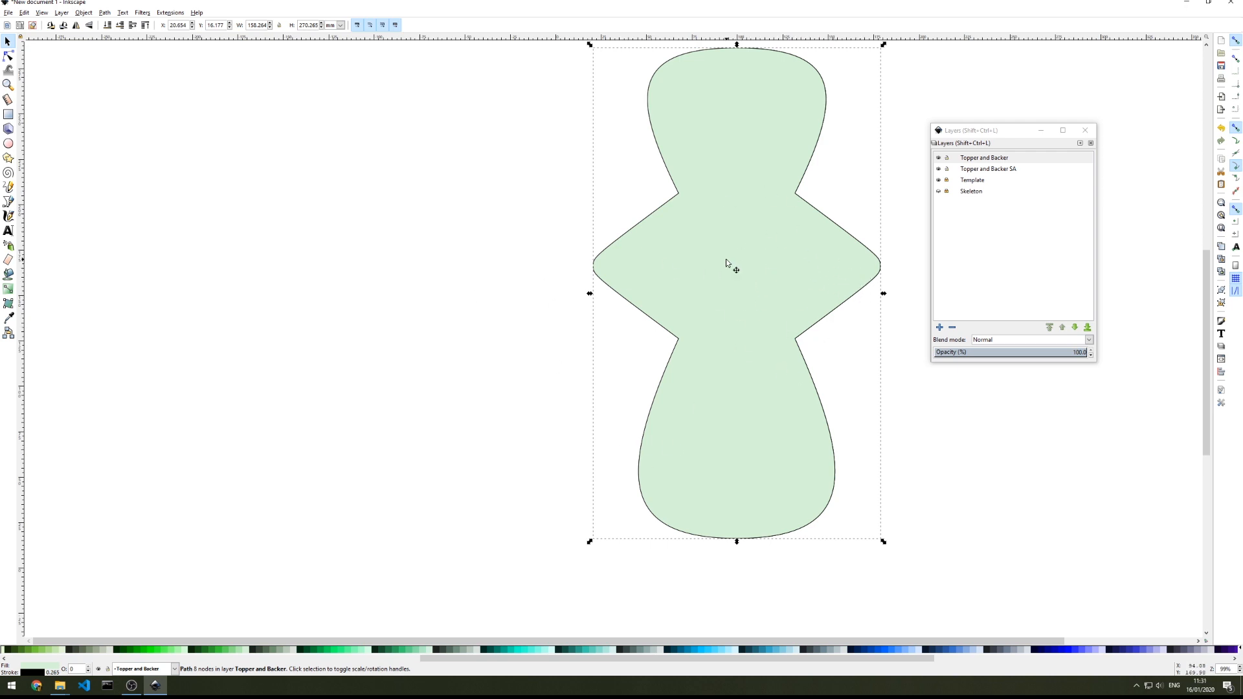
pyautogui.moveTo(735, 269); pyautogui.dragTo(428, 274)
pyautogui.hotkey('ctrl', 'z')
pyautogui.rightClick(749, 298)
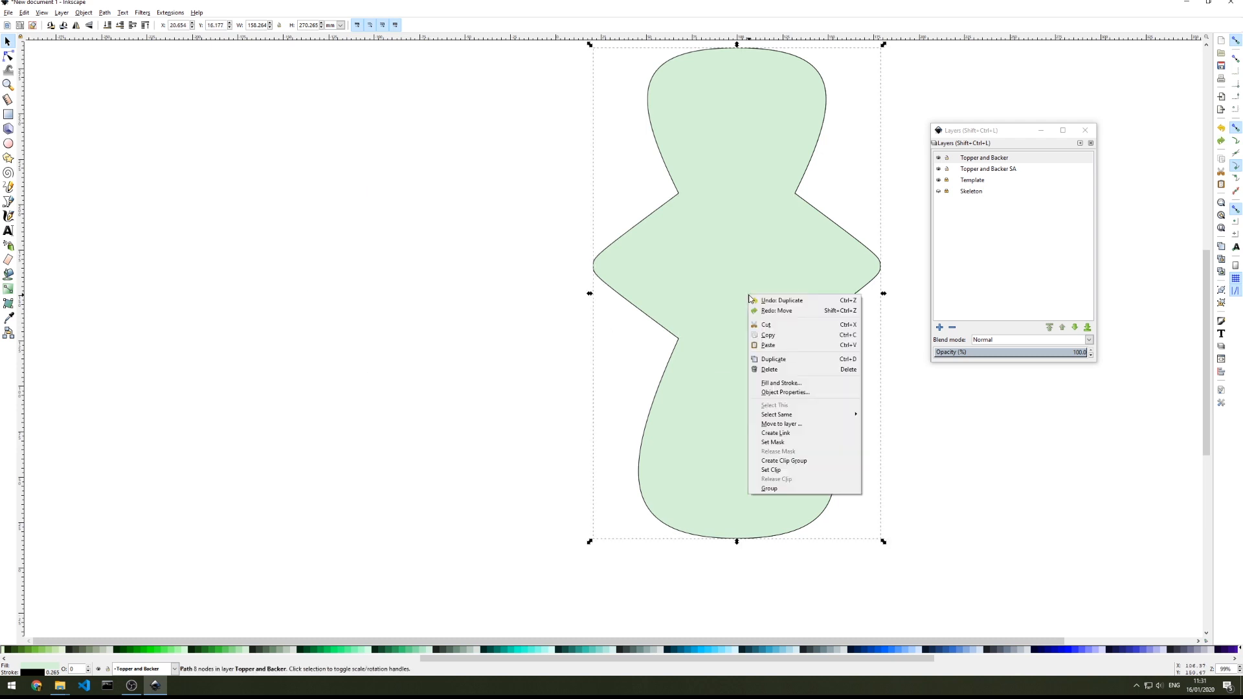
pyautogui.click(799, 424)
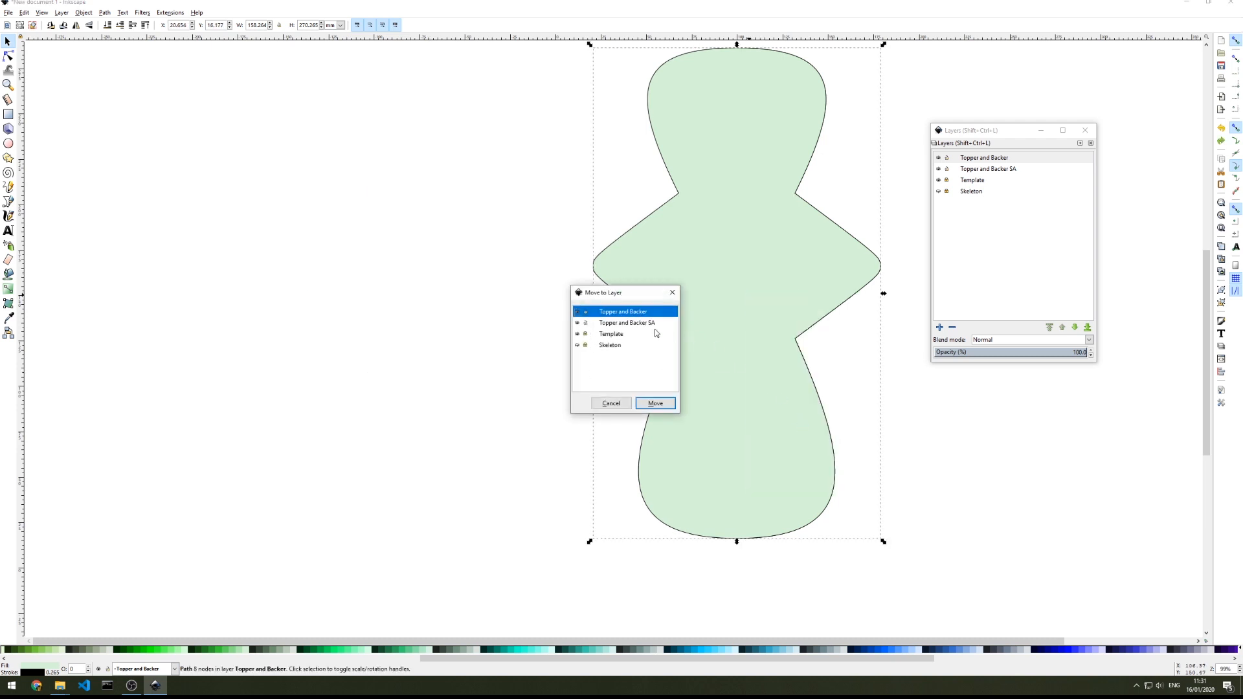
pyautogui.click(653, 323)
pyautogui.click(656, 403)
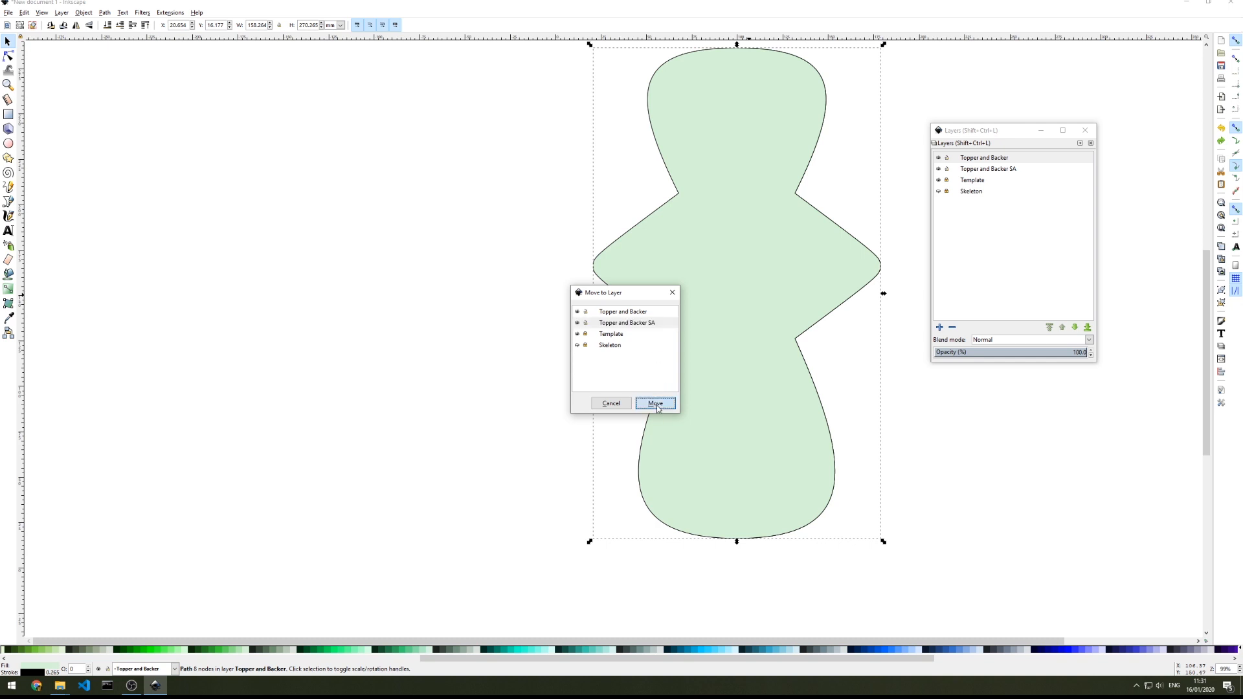
# Hide the Topper and Backer layer and review the Inset/Outset step distance and its unit in the Steps preferences
pyautogui.click(940, 158)
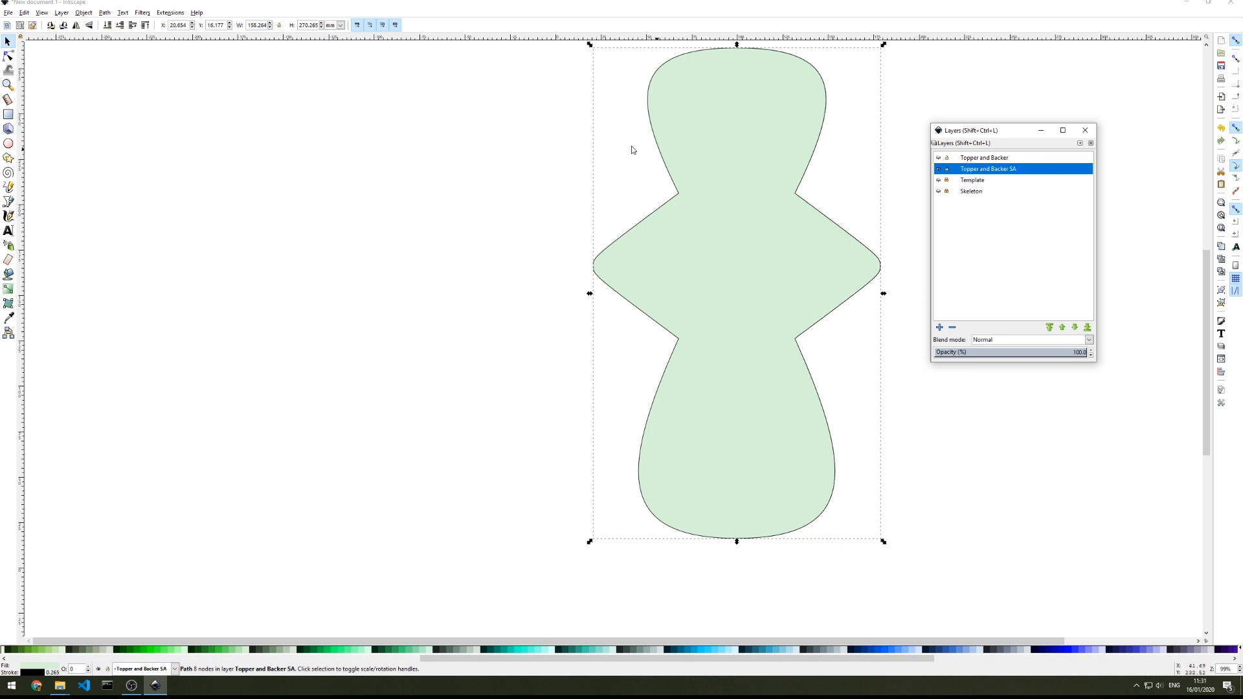
pyautogui.click(25, 12)
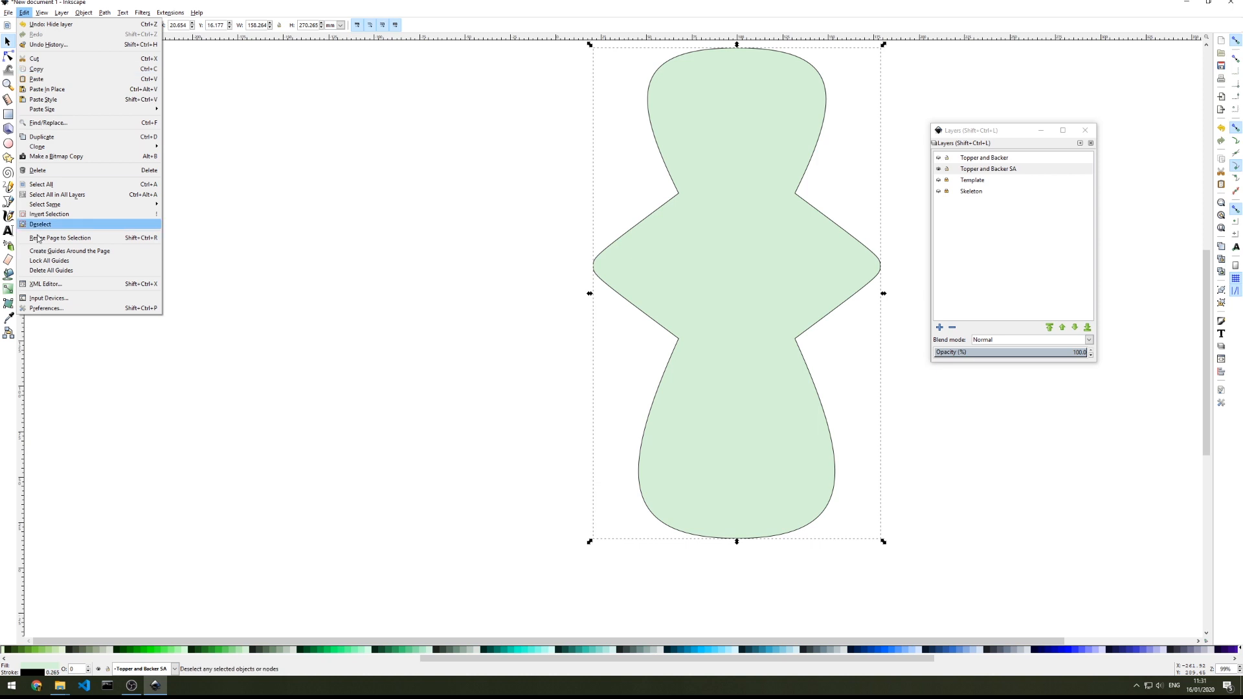
pyautogui.click(47, 309)
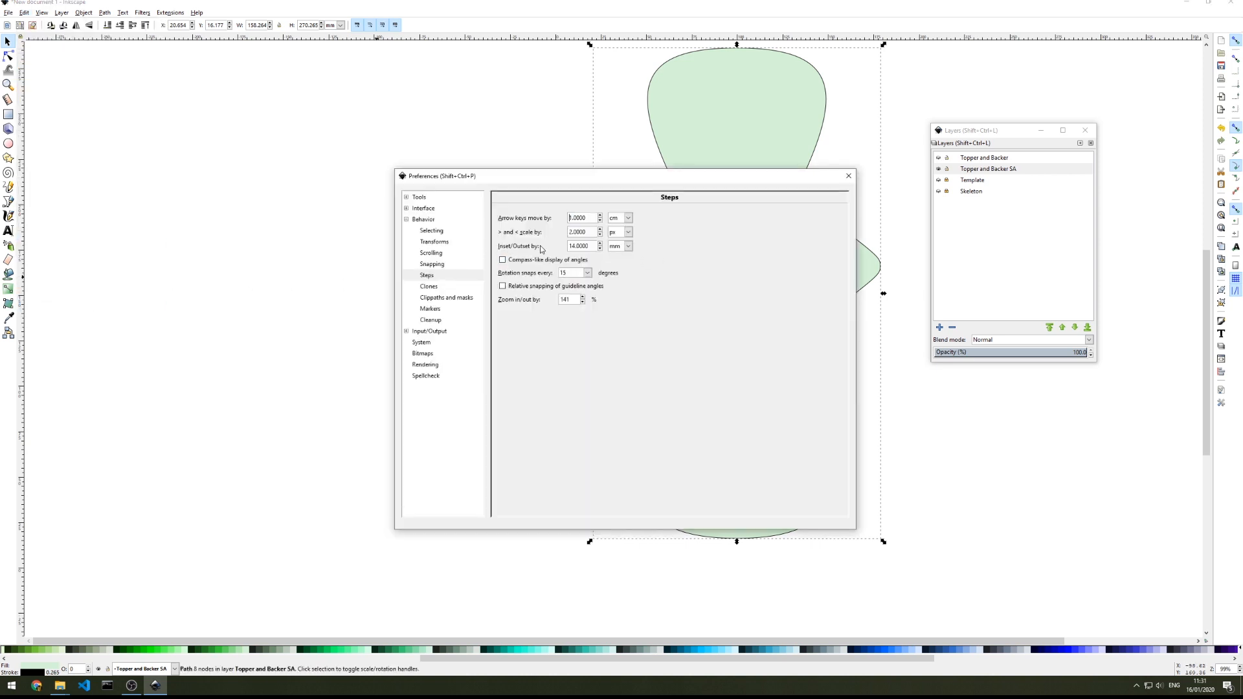
pyautogui.moveTo(592, 245); pyautogui.dragTo(553, 245)
pyautogui.click(628, 246)
pyautogui.click(630, 247)
pyautogui.click(848, 176)
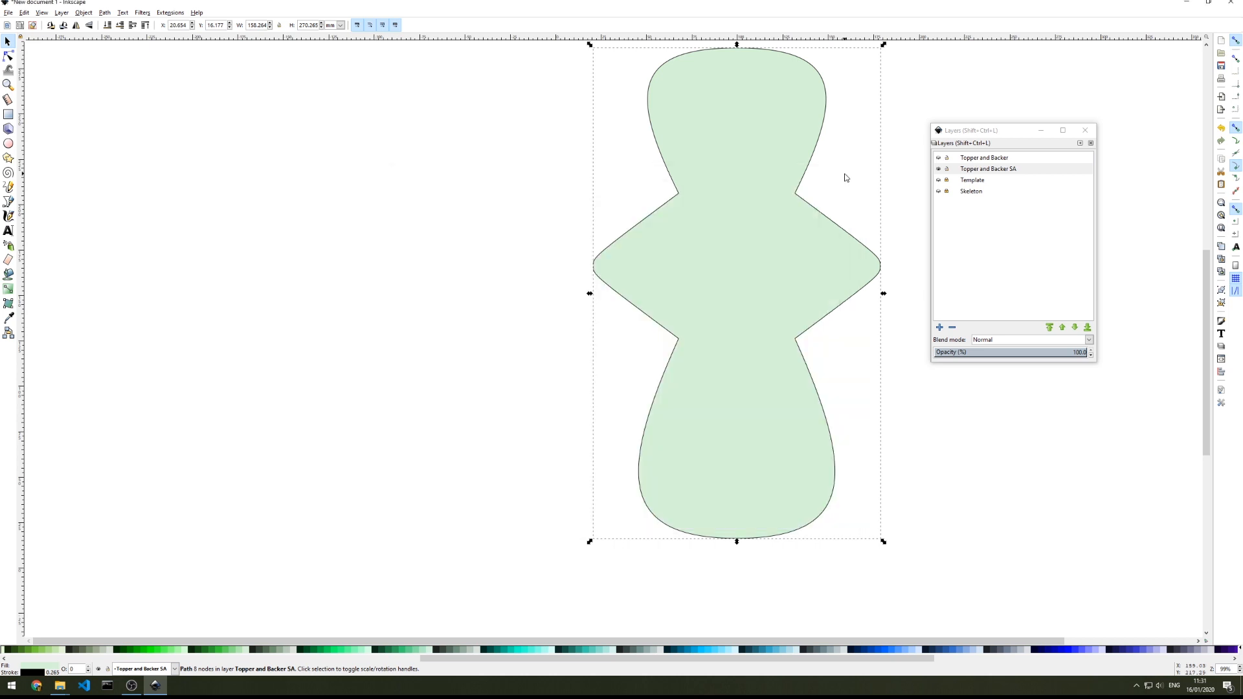
# Outset the Topper and Backer SA outline once to form the seam allowance, and show the Topper and Backer layer over it
pyautogui.click(104, 13)
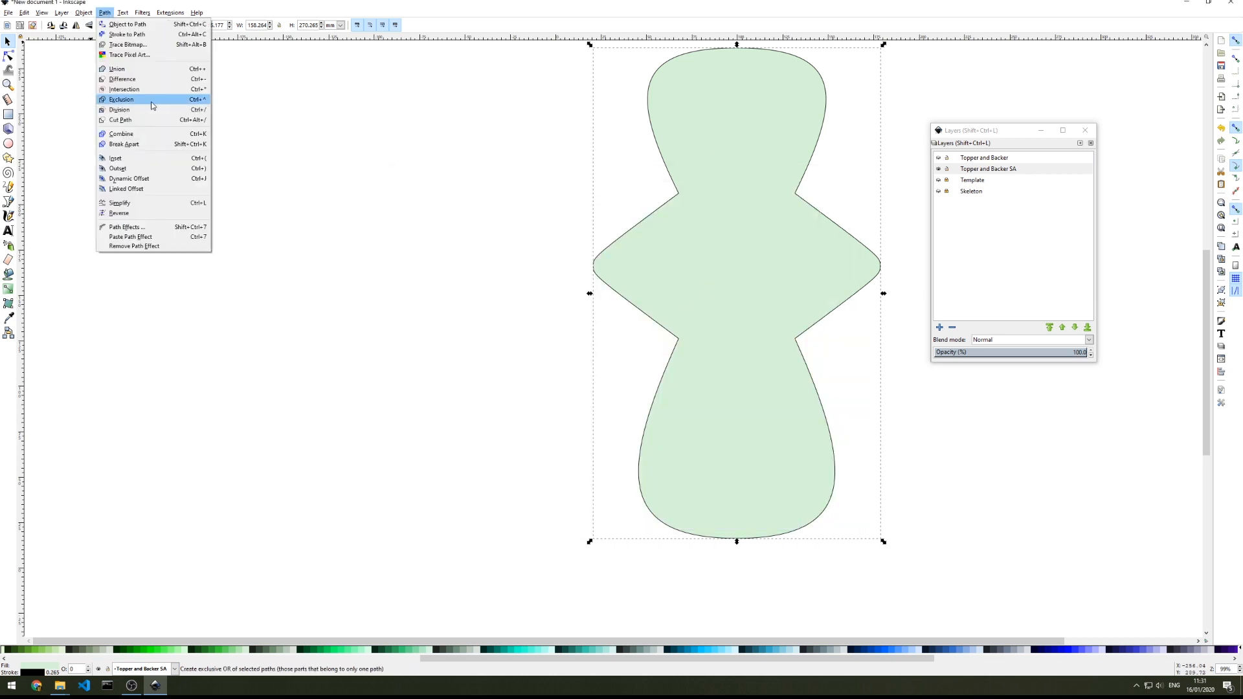
pyautogui.click(129, 170)
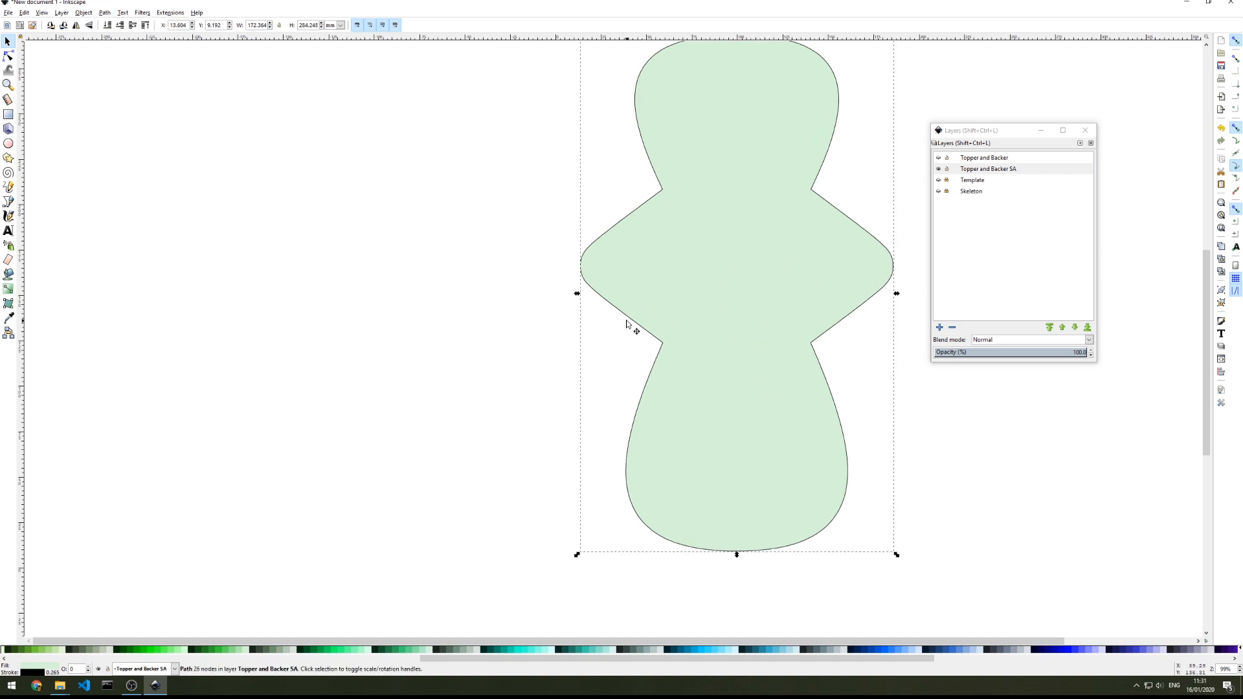
pyautogui.click(940, 159)
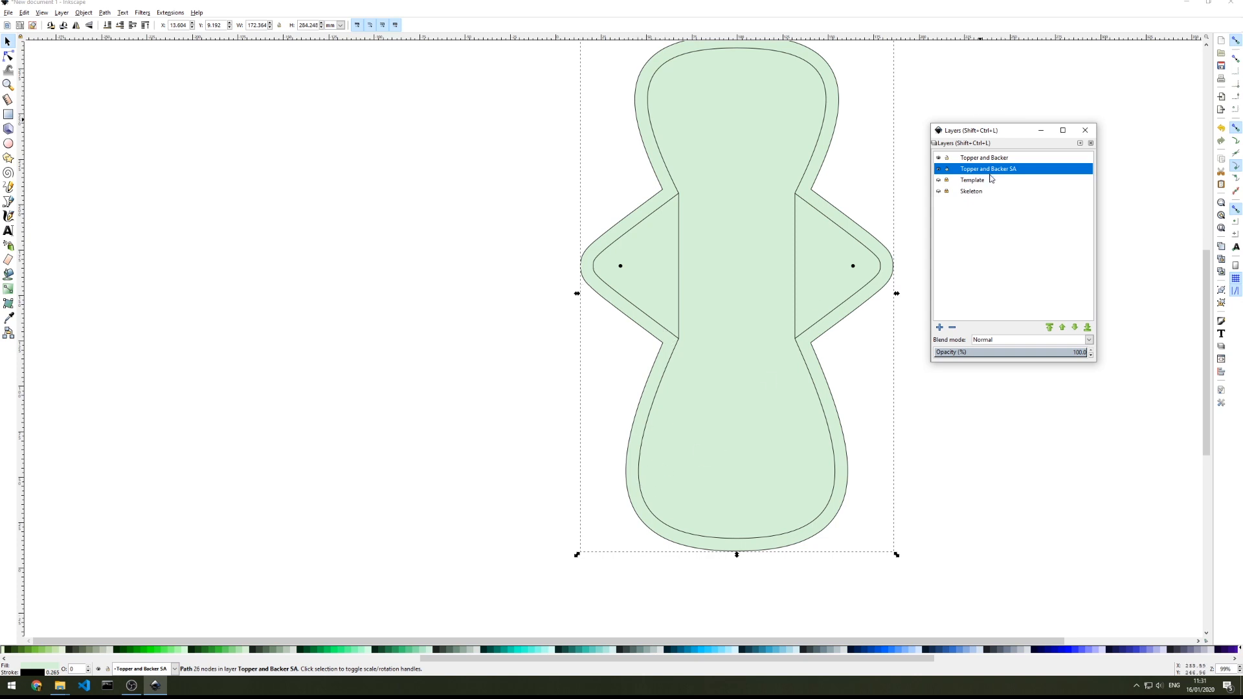
pyautogui.click(868, 231)
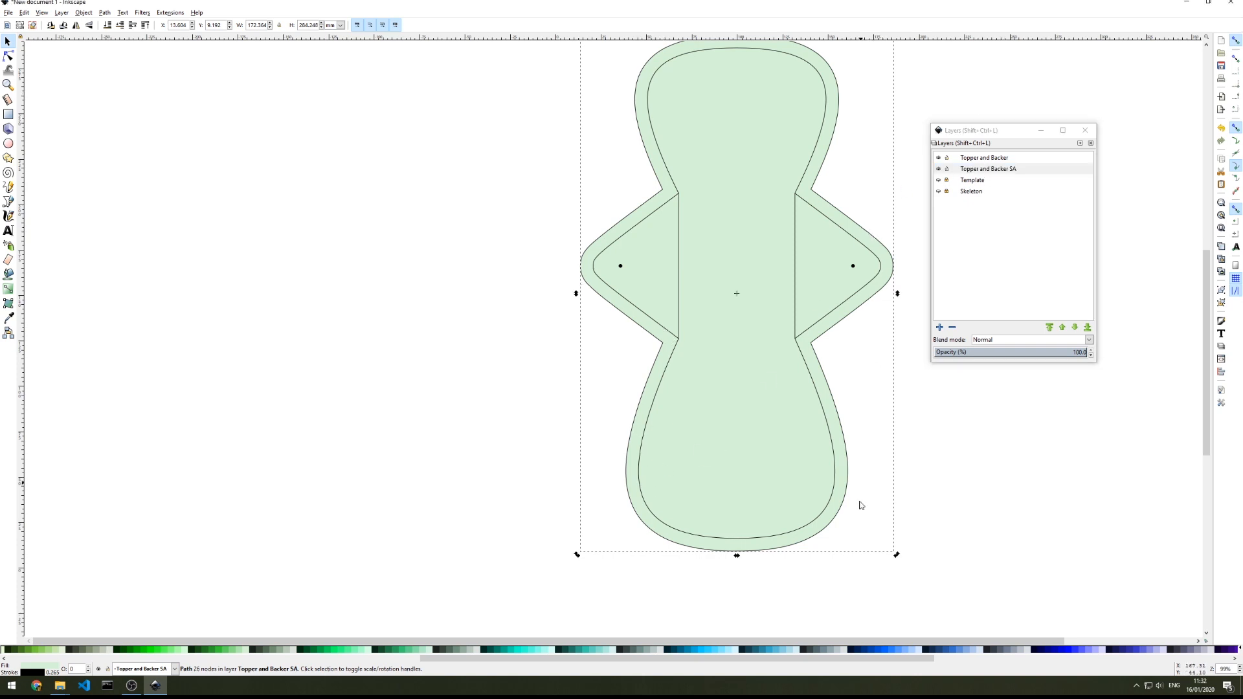
# Fill the Topper and Backer SA shape with pale blue and toggle the Topper and Backer layer's visibility to compare the two
pyautogui.click(799, 650)
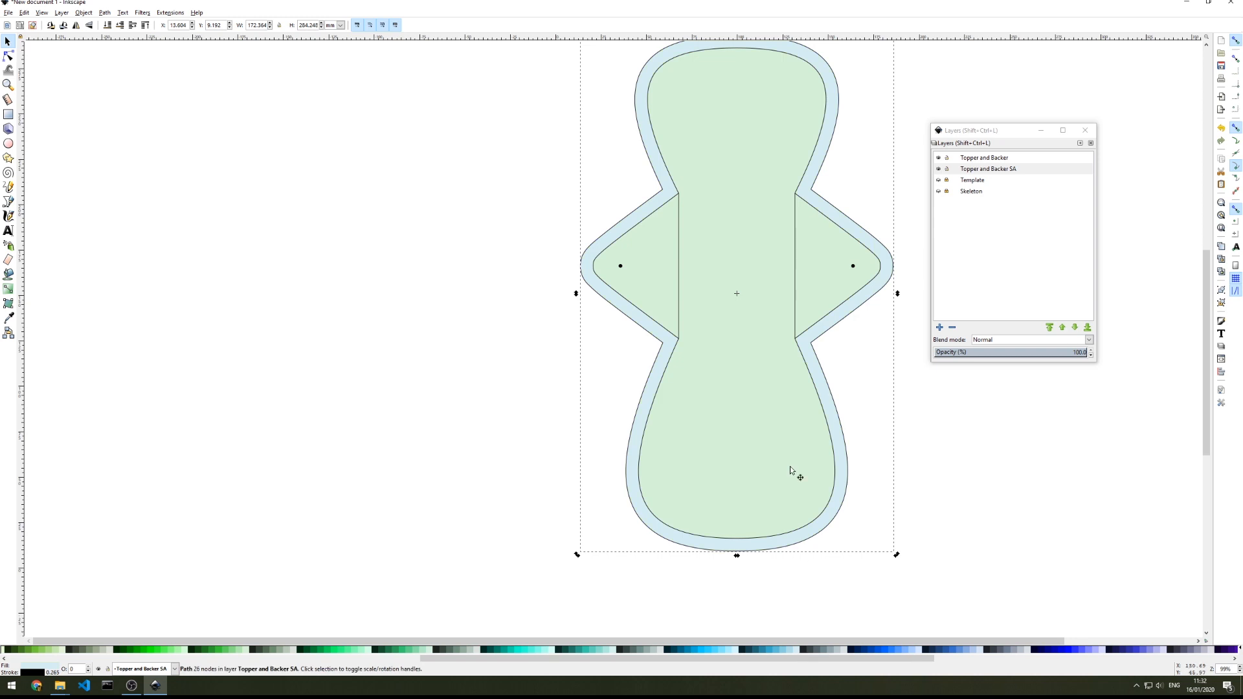
pyautogui.click(939, 158)
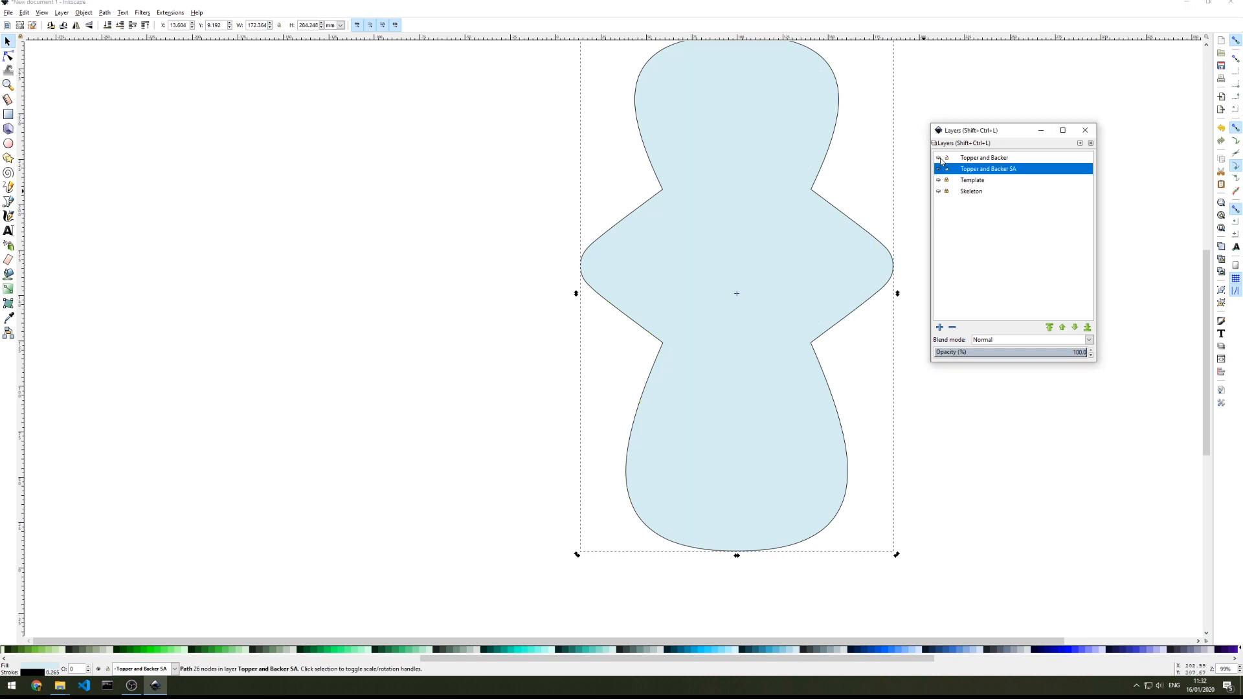
pyautogui.click(940, 159)
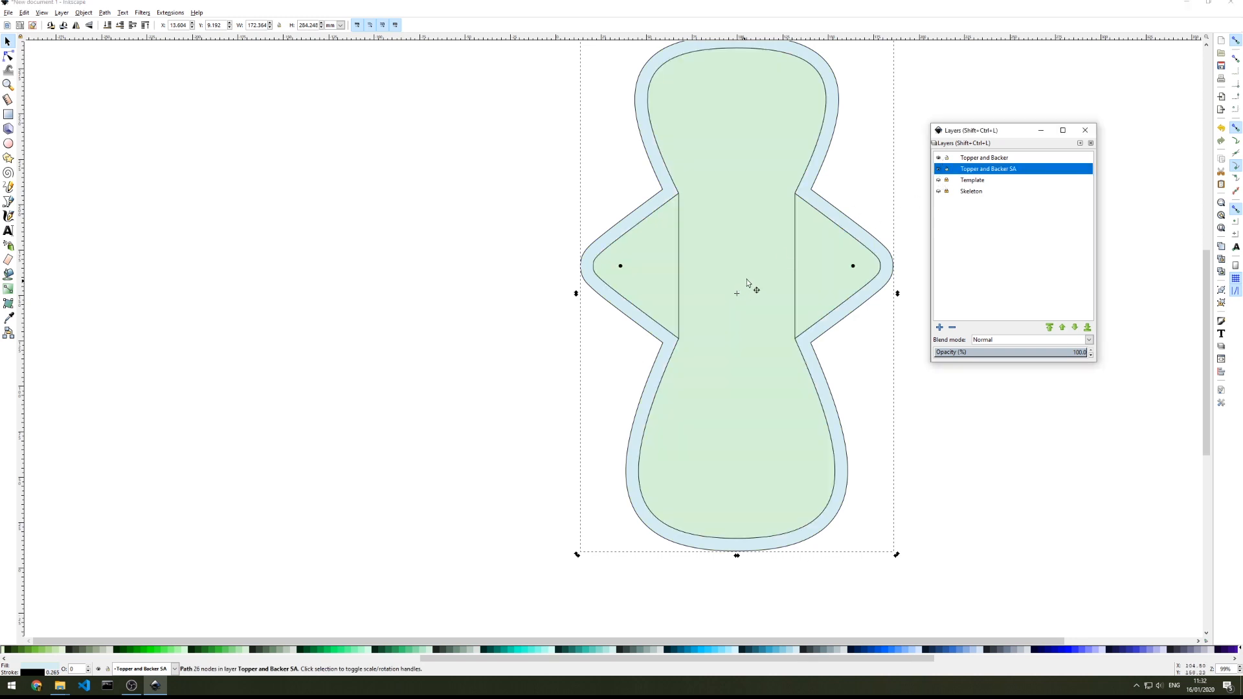
# Add a layer named Core directly above the Topper and Backer layer
pyautogui.click(961, 159)
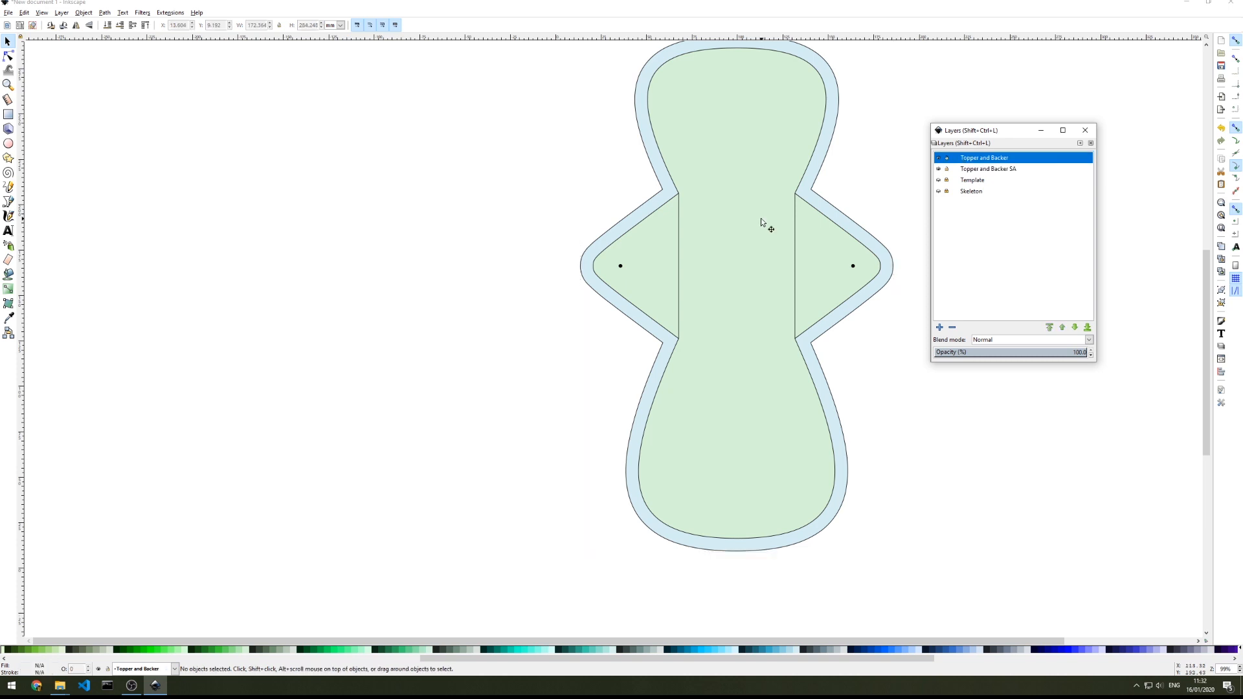
pyautogui.click(940, 327)
pyautogui.write('C')
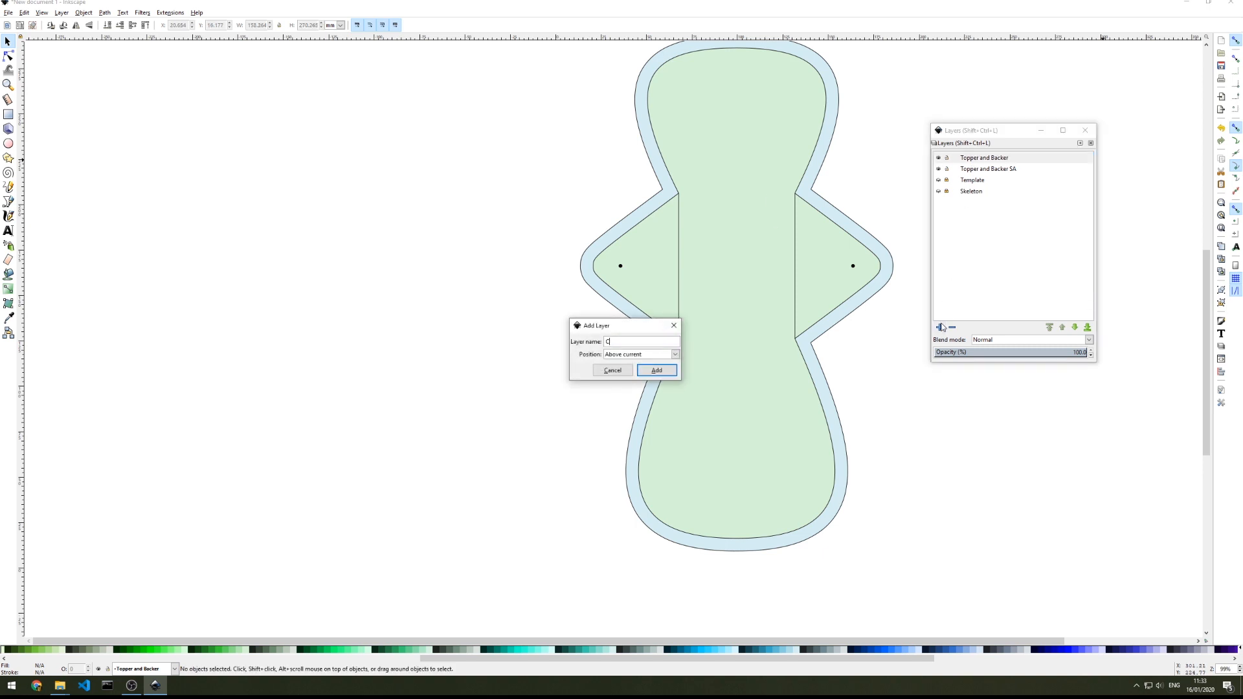
pyautogui.write('ore')
pyautogui.press('Return')
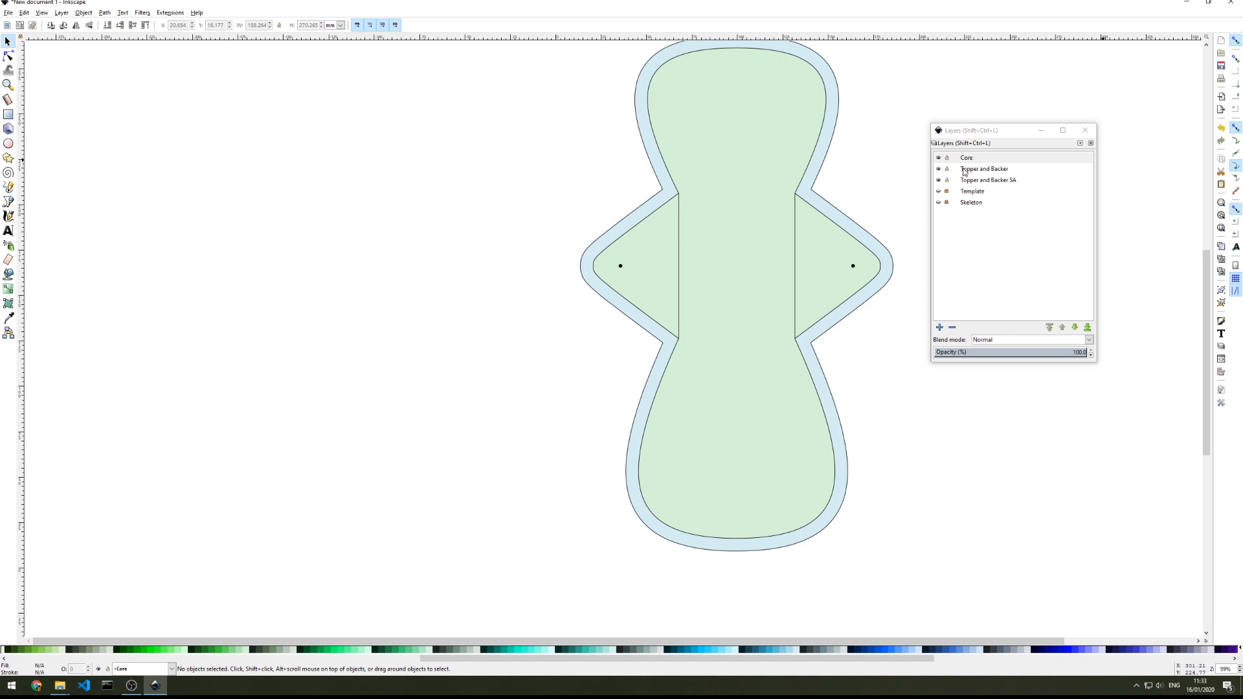
# Hide the Topper and Backer SA layer, then duplicate the Topper and Backer outline and move the copy to the Core layer
pyautogui.click(984, 170)
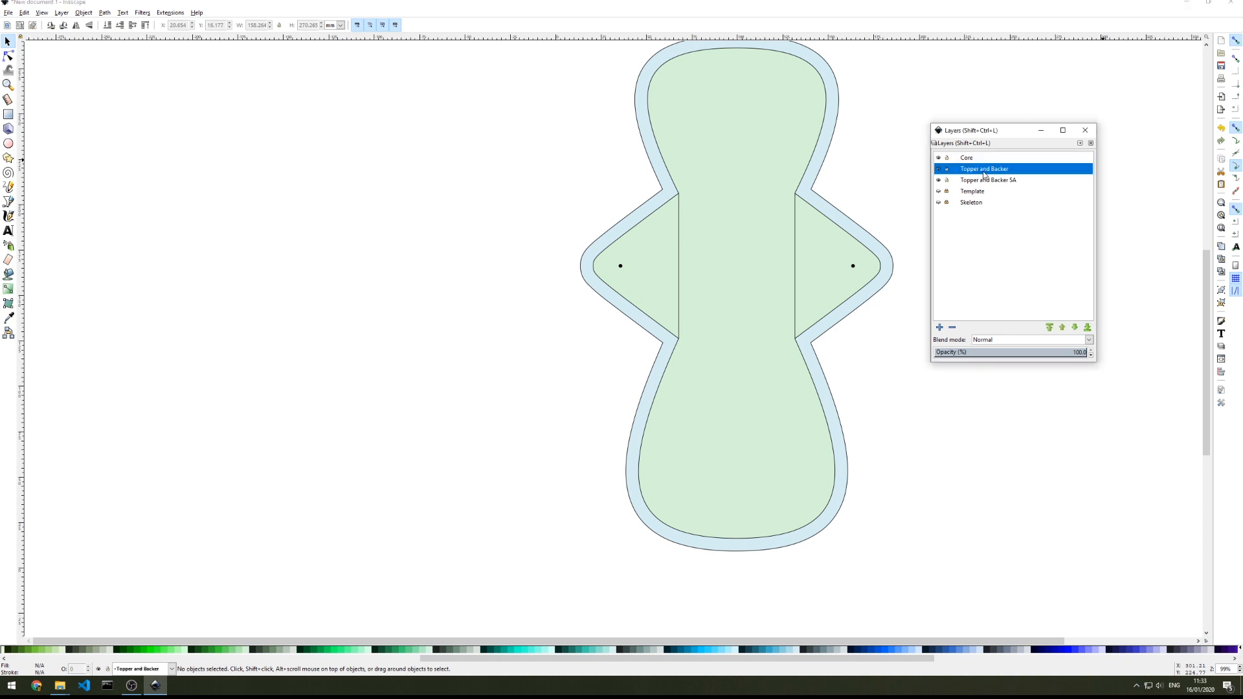
pyautogui.click(939, 181)
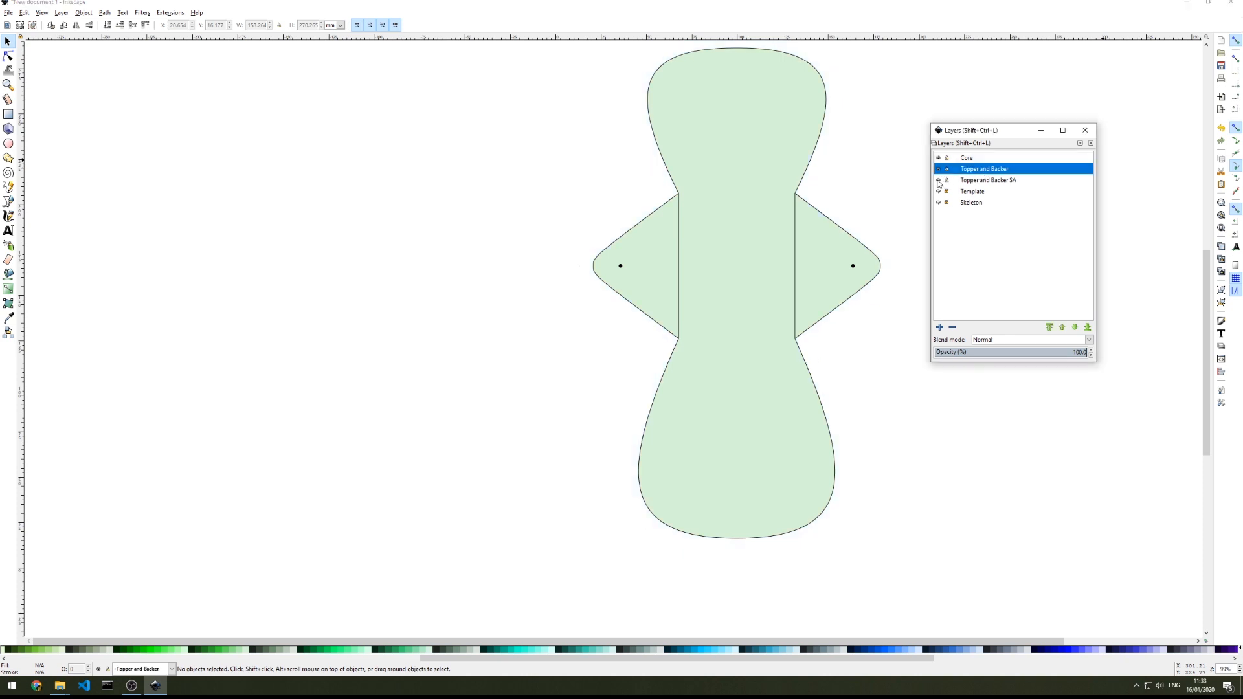
pyautogui.click(725, 148)
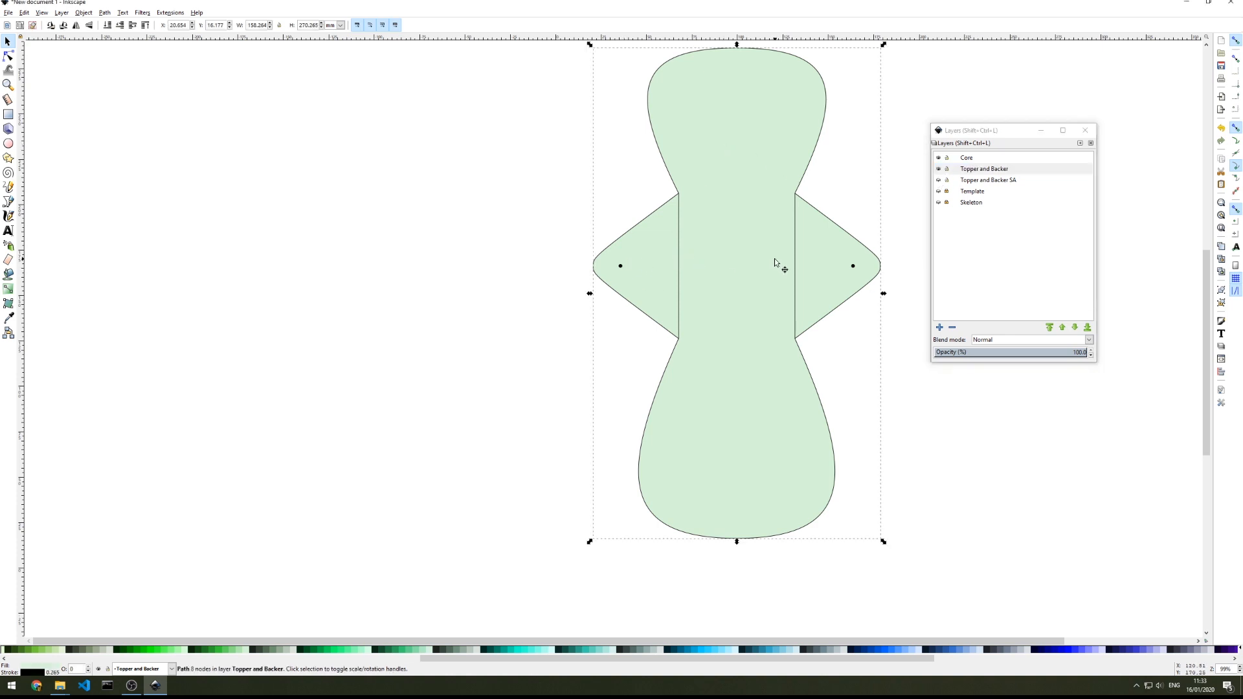
pyautogui.hotkey('ctrl', 'd')
pyautogui.rightClick(775, 260)
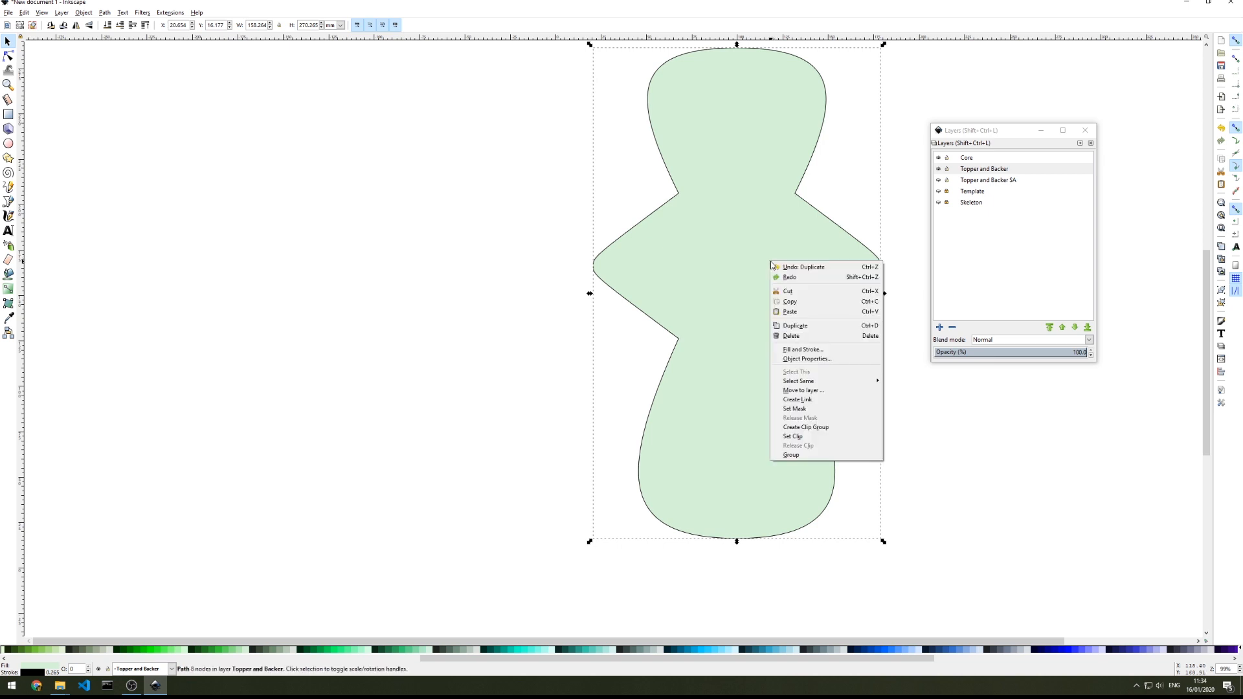
pyautogui.click(817, 392)
pyautogui.click(606, 313)
pyautogui.click(652, 404)
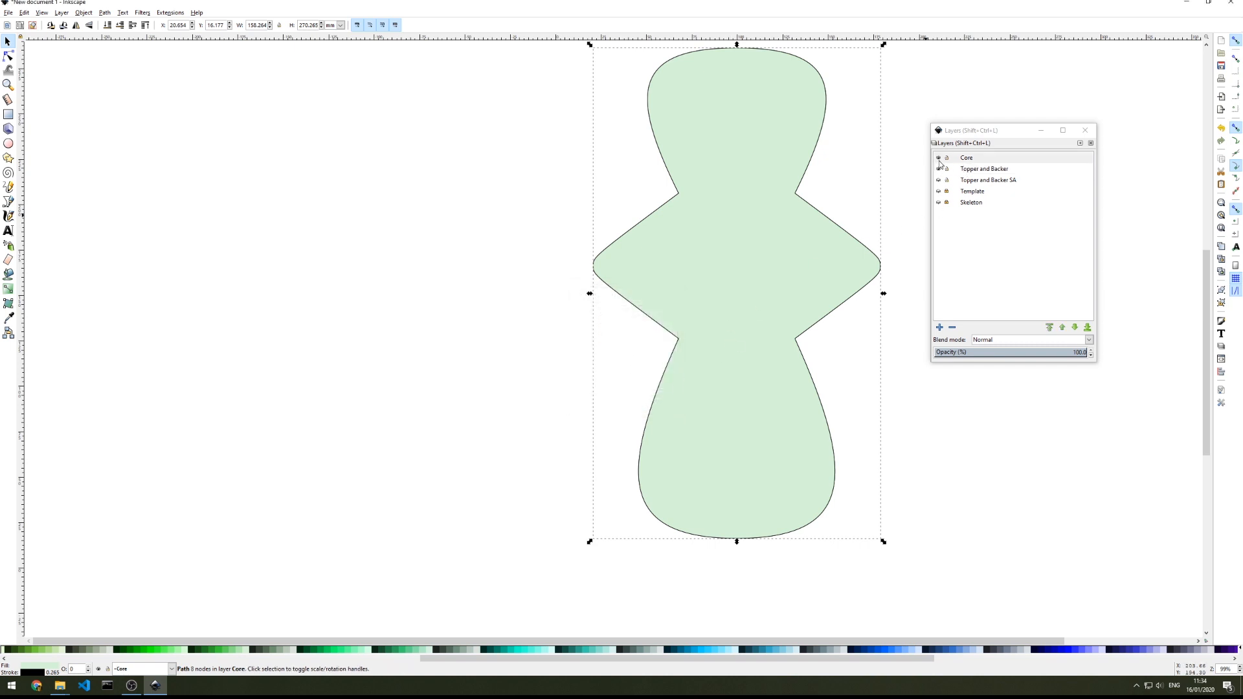
# Isolate the outline on the Core layer by keeping the Topper and Backer and Topper and Backer SA layers hidden
pyautogui.click(775, 167)
pyautogui.click(939, 180)
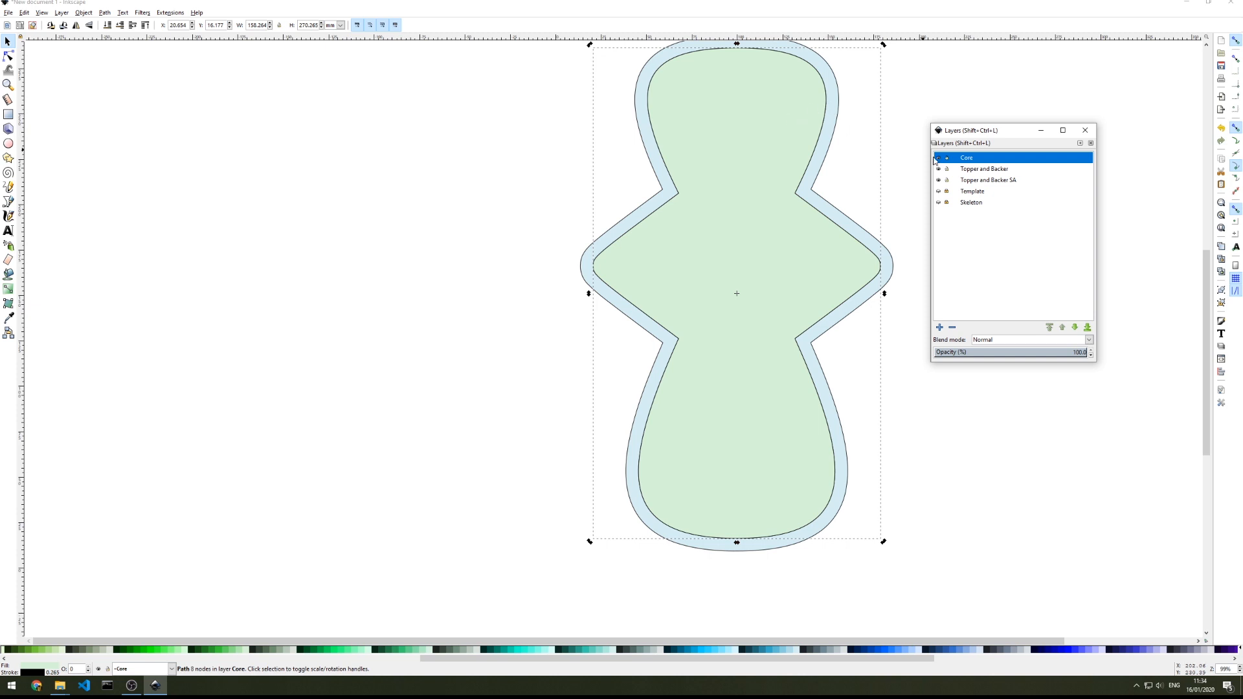
pyautogui.click(938, 158)
pyautogui.click(939, 180)
pyautogui.click(758, 249)
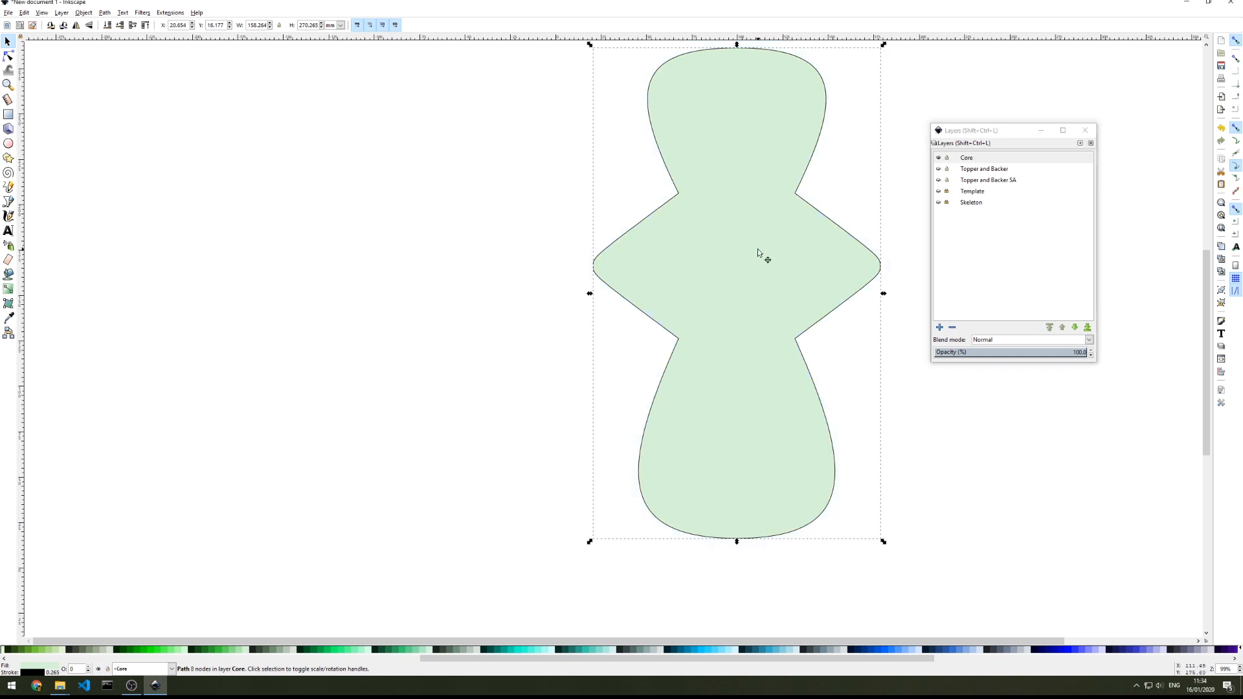
# Inset the Core outline once by 7 mm and fill it with pale purple, showing the Topper and Backer layer beneath it
pyautogui.click(104, 13)
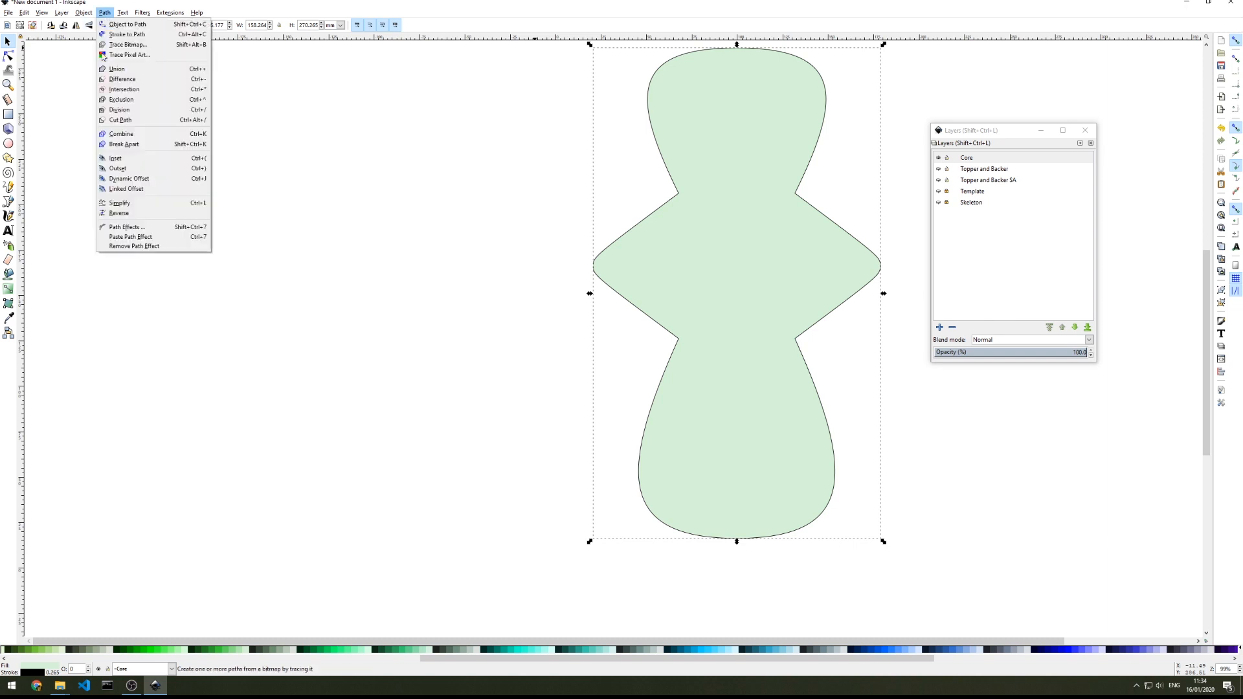
pyautogui.click(115, 158)
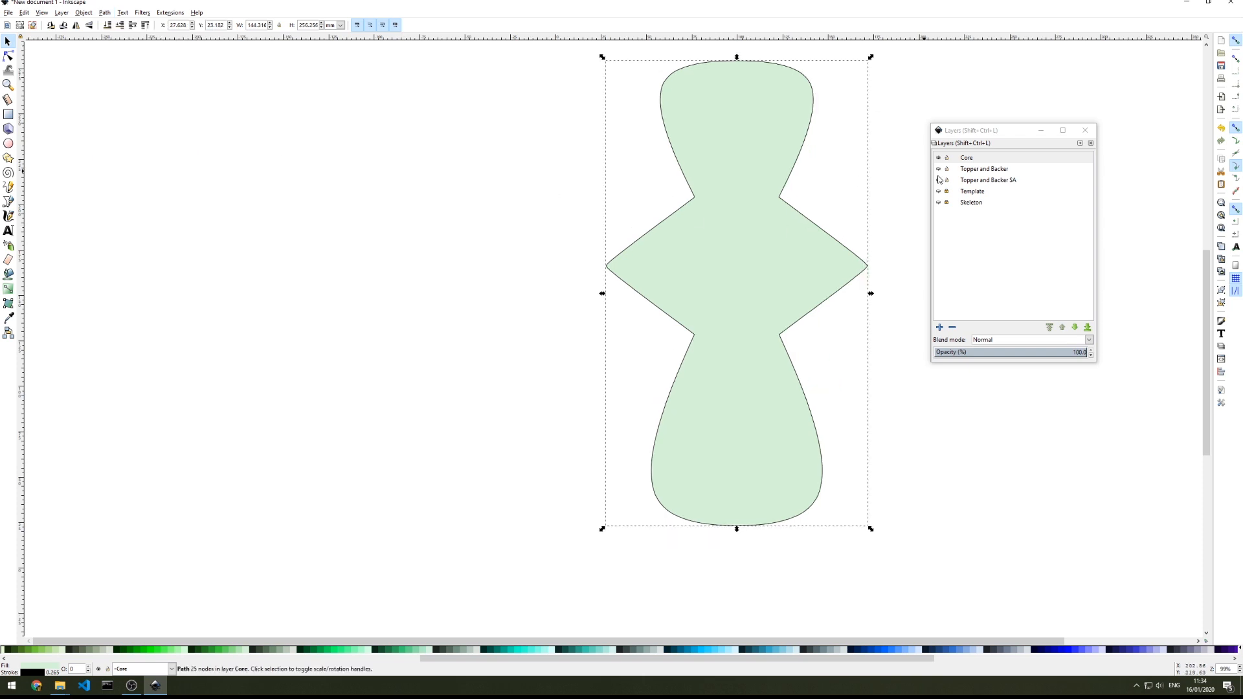
pyautogui.click(1105, 650)
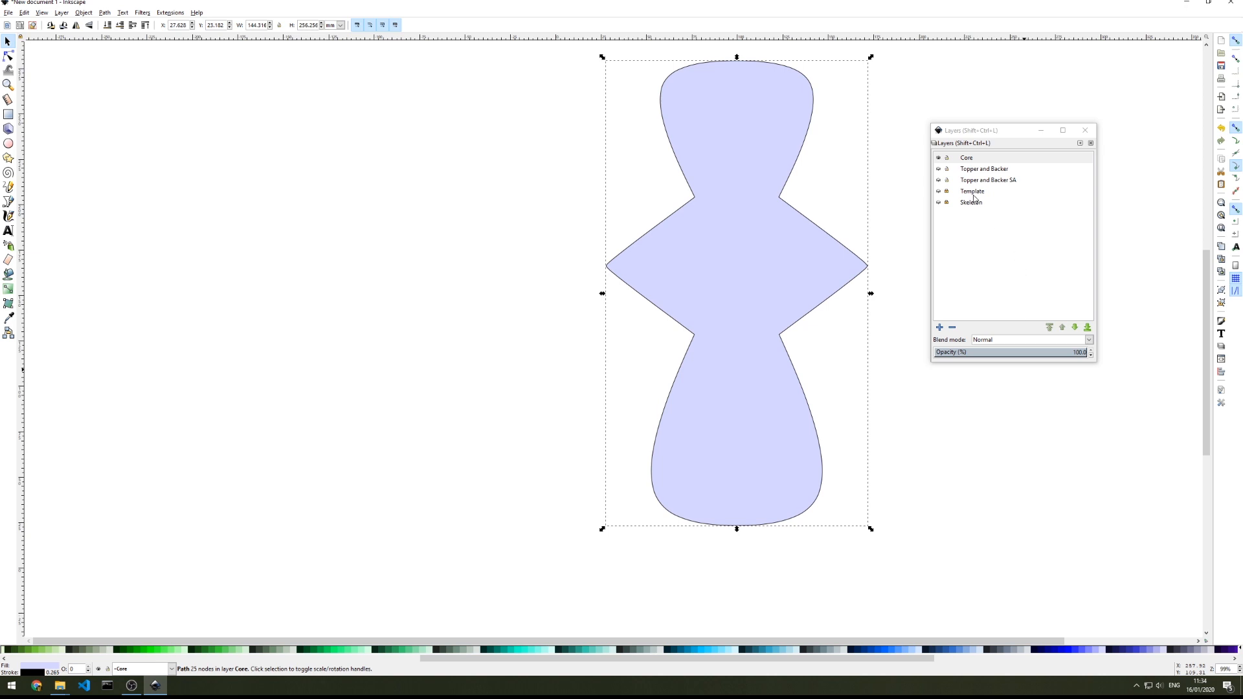
pyautogui.click(939, 170)
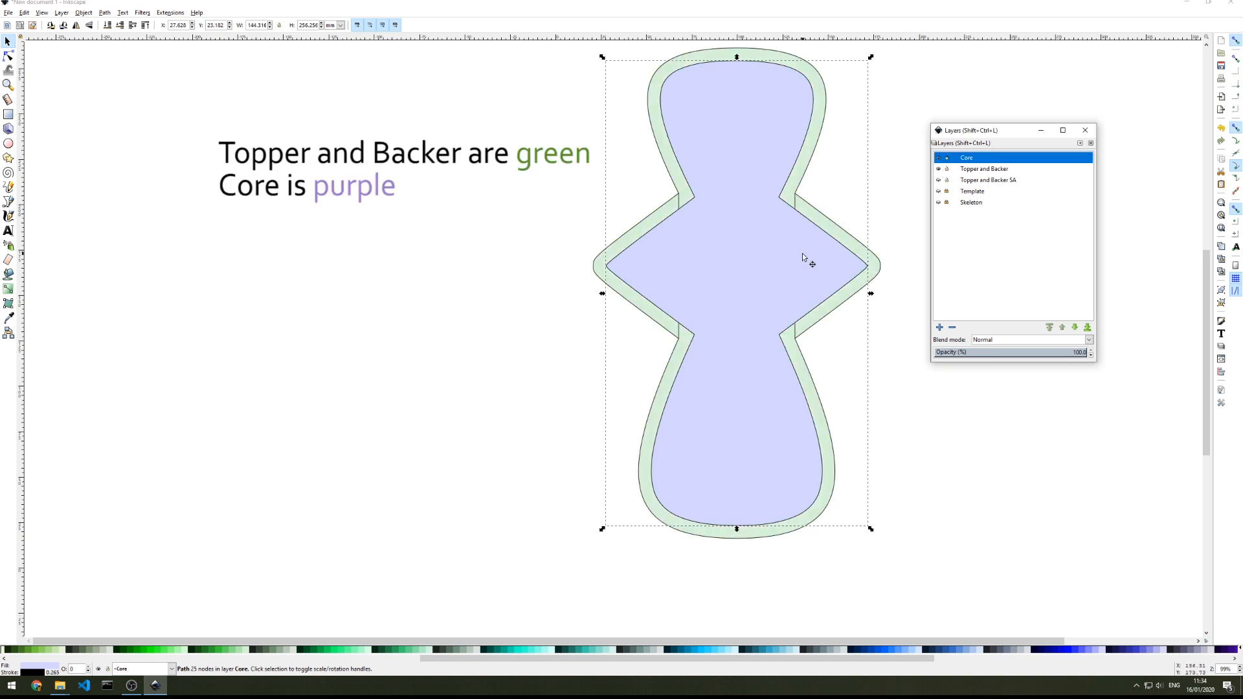
# Delete the surplus nodes at the tips of both wings on the Core outline
pyautogui.doubleClick(854, 267)
pyautogui.click(606, 266)
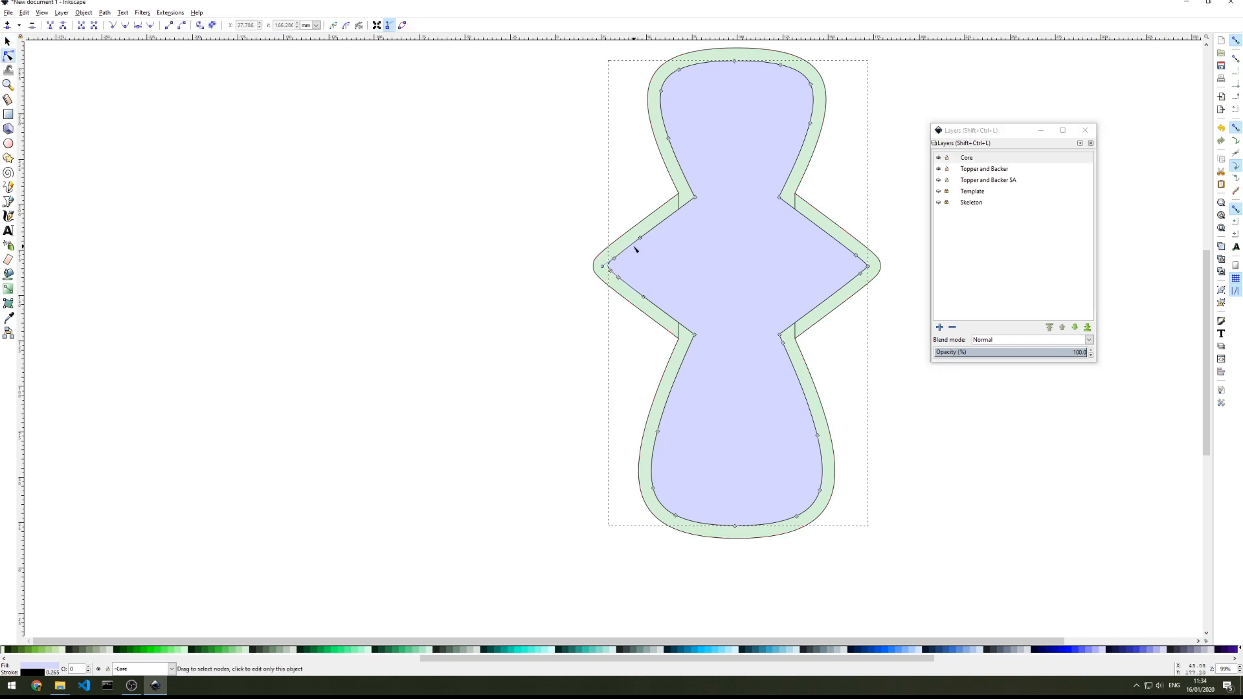
pyautogui.click(614, 258)
pyautogui.moveTo(616, 260); pyautogui.dragTo(620, 279)
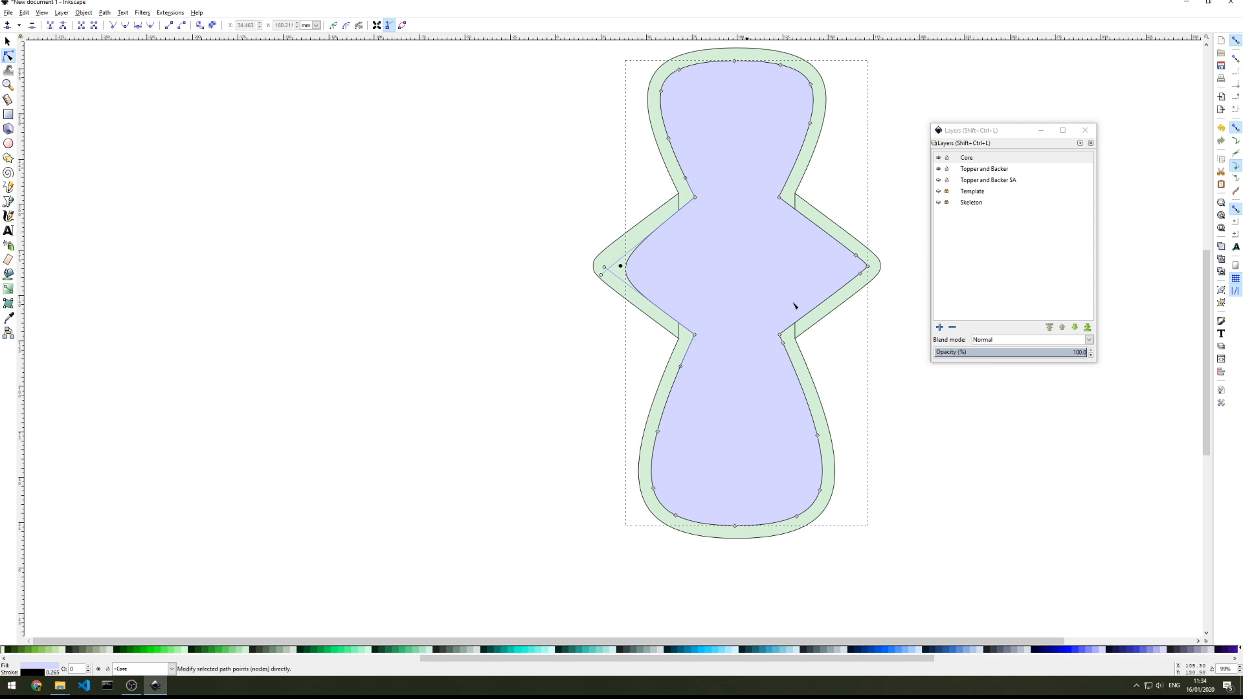
pyautogui.click(869, 266)
pyautogui.press('Delete')
pyautogui.click(863, 261)
pyautogui.moveTo(863, 262); pyautogui.dragTo(852, 269)
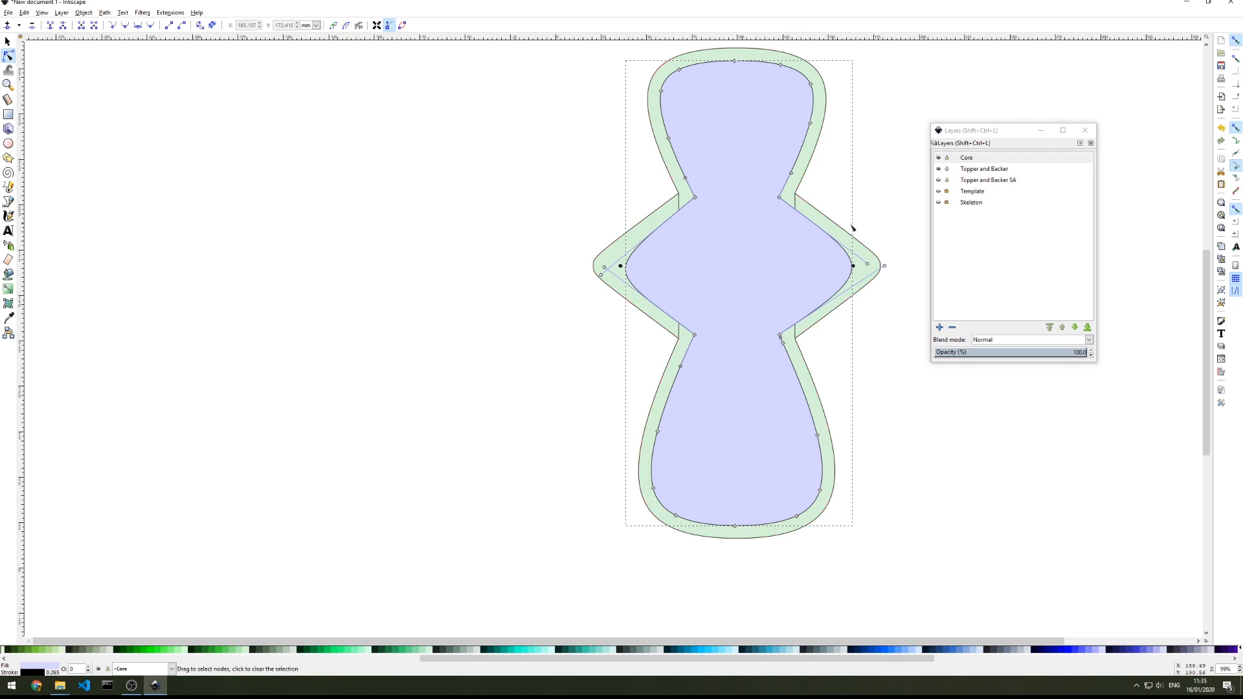
# Reshape both wing curves of the Core into straight vertical edges running parallel to the fold lines
pyautogui.moveTo(868, 265); pyautogui.dragTo(783, 261)
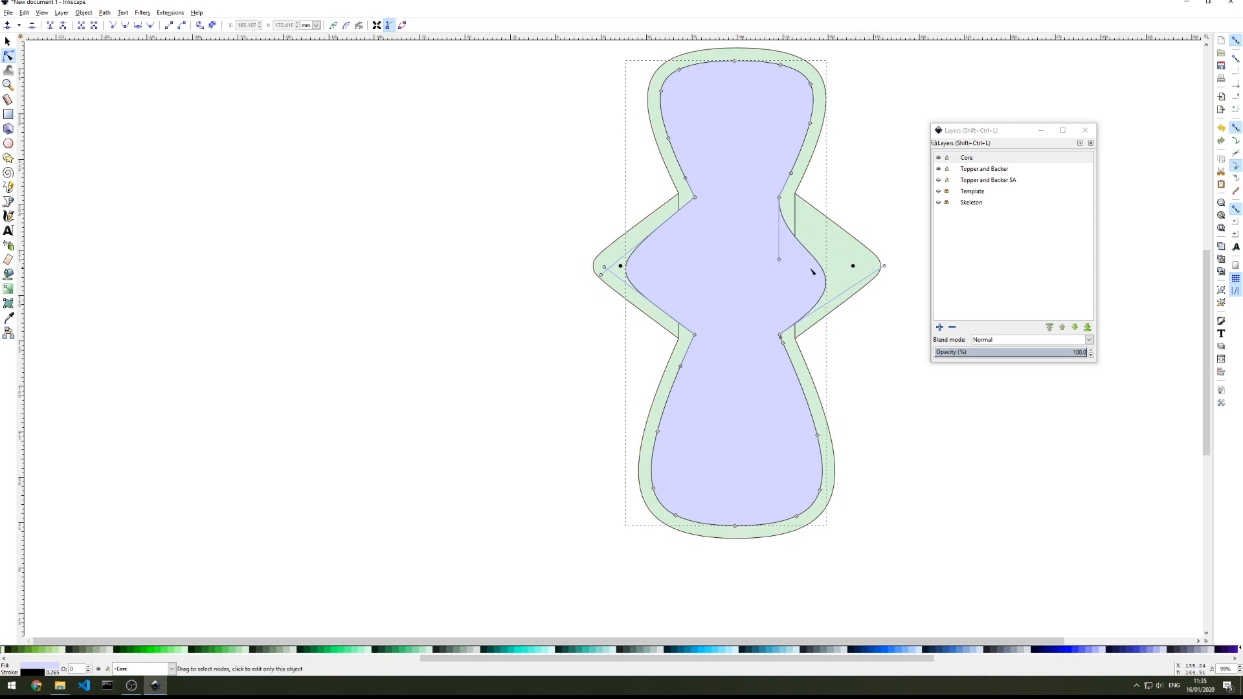
pyautogui.moveTo(884, 266); pyautogui.dragTo(780, 280)
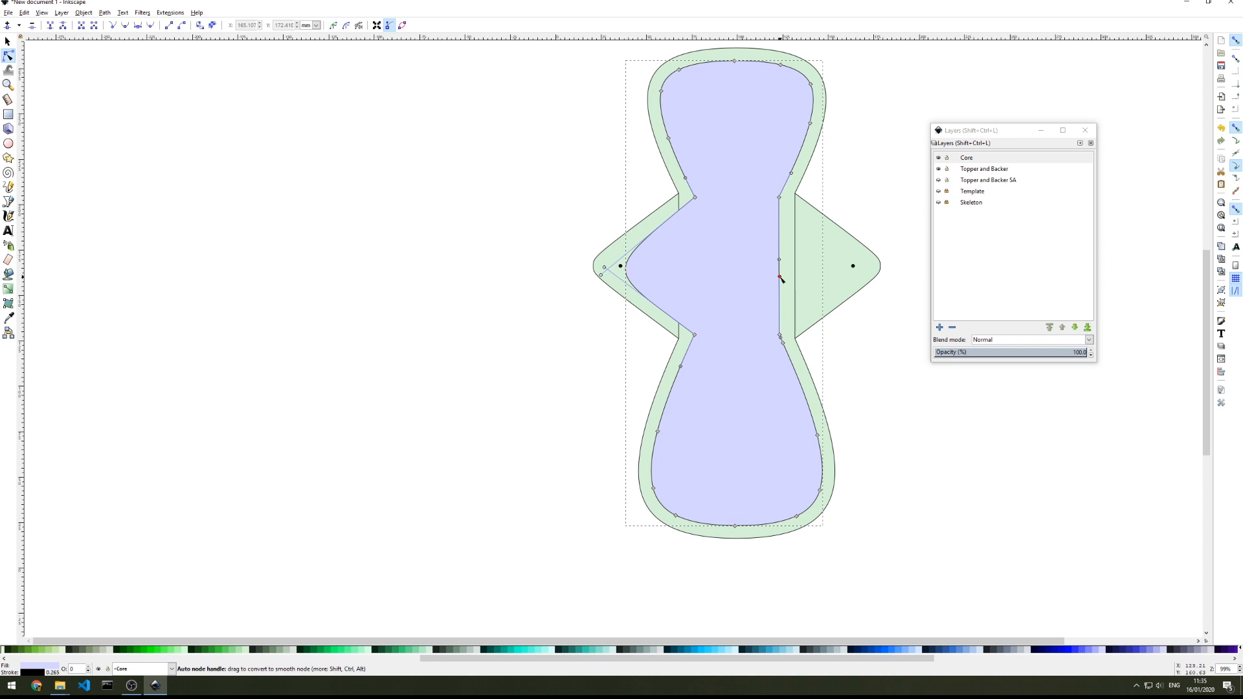
pyautogui.moveTo(781, 282)
pyautogui.mouseDown()
pyautogui.moveTo(779, 336)
pyautogui.moveTo(782, 297)
pyautogui.mouseUp()
pyautogui.moveTo(602, 277); pyautogui.dragTo(697, 286)
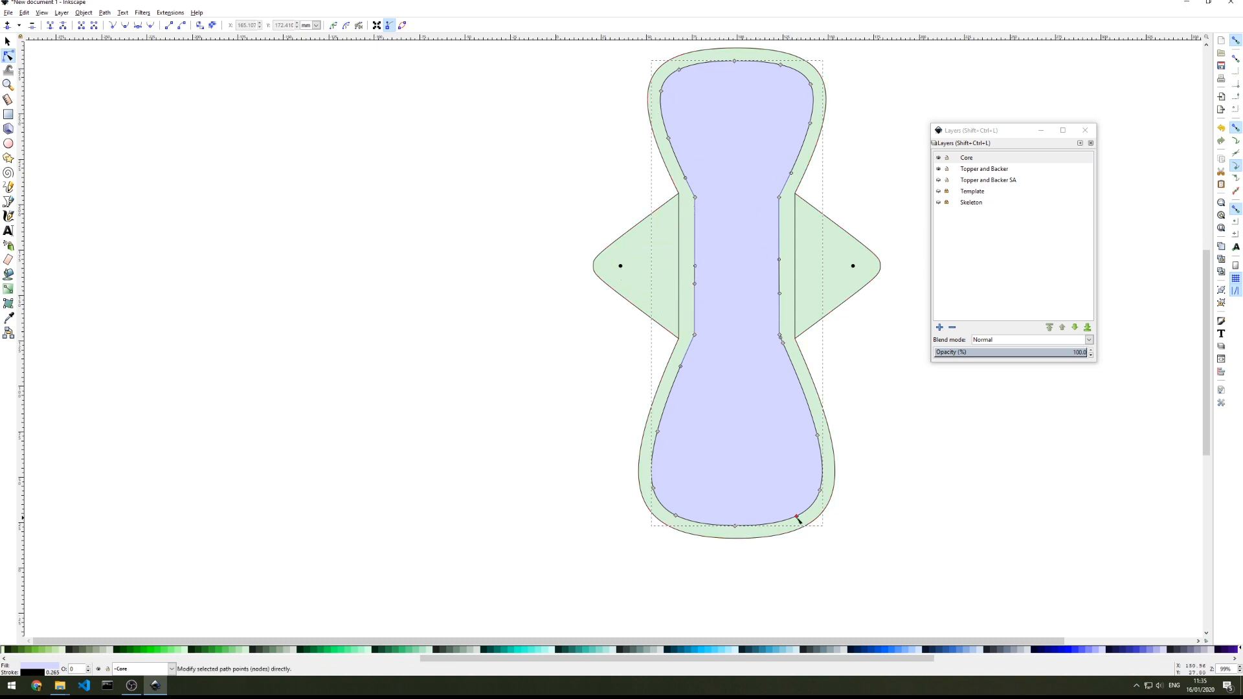
# Compare the nodes of the Core path with those of the Topper and Backer path
pyautogui.press('Escape')
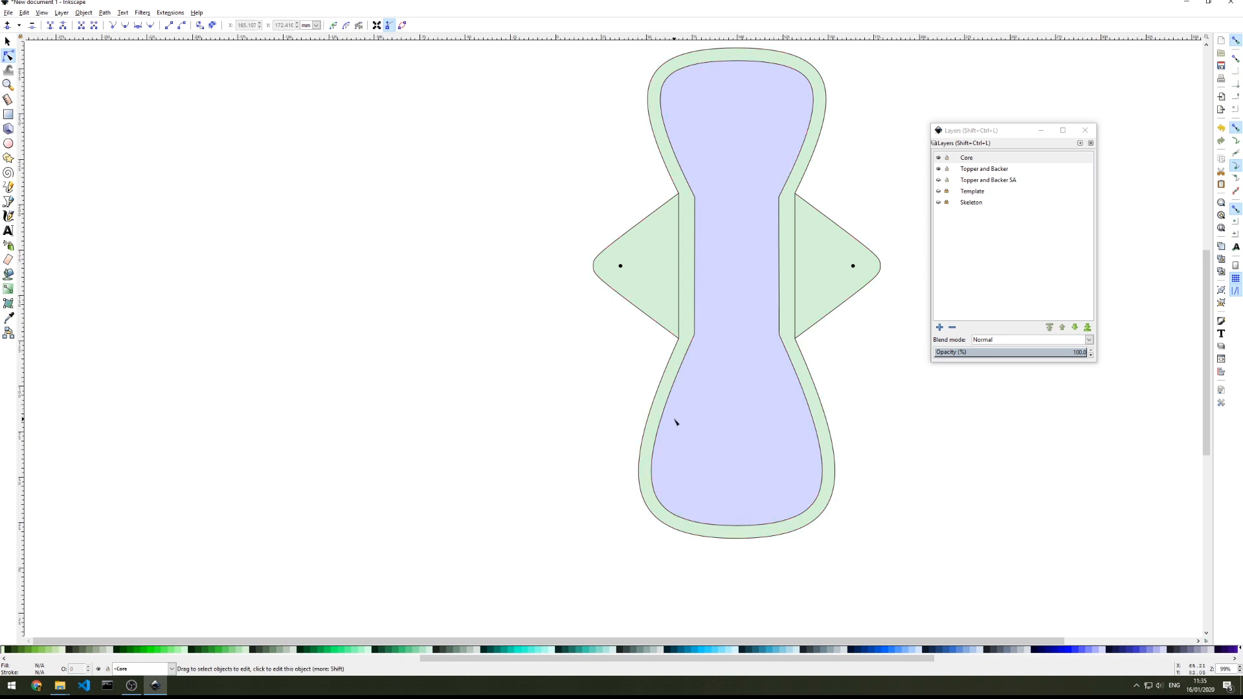
pyautogui.click(726, 64)
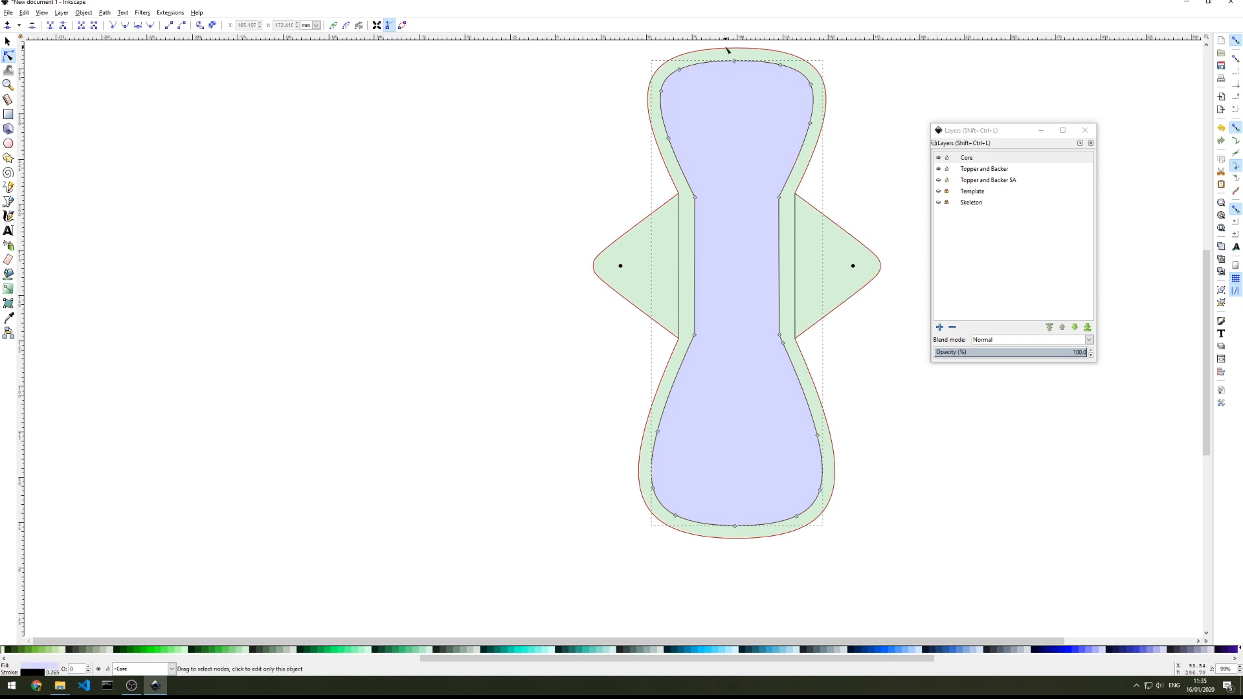
pyautogui.click(728, 54)
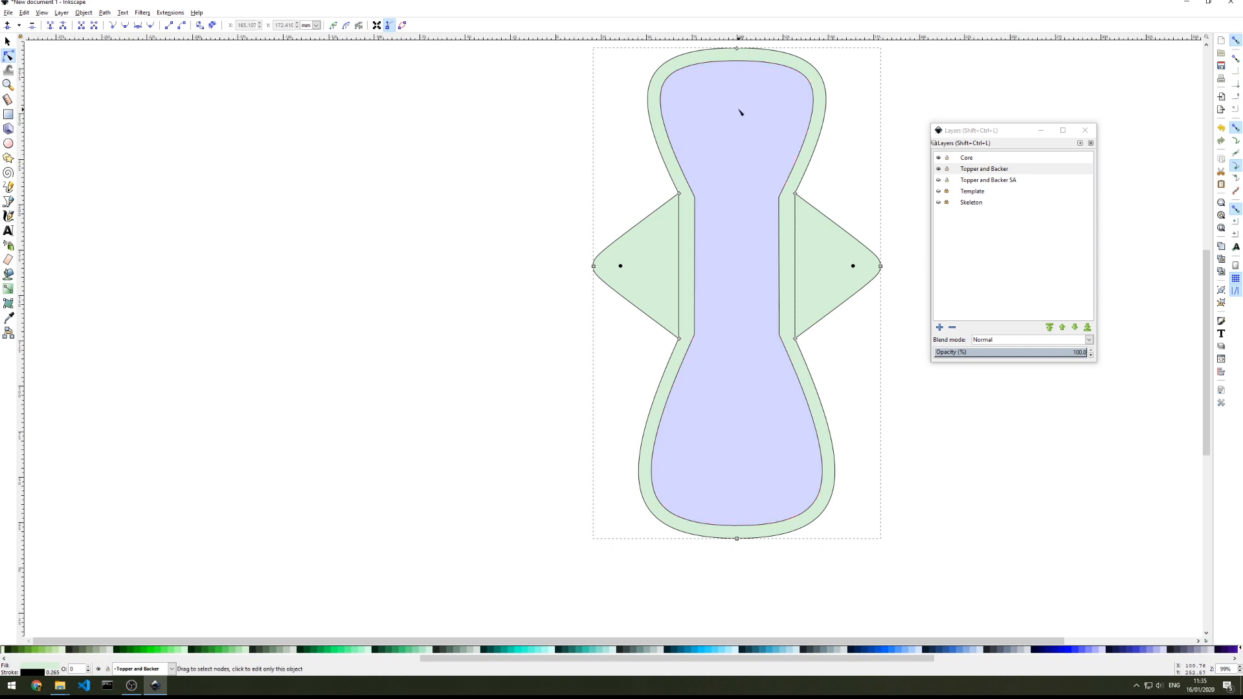
# Add a layer named Core Topstitching directly above the Core layer
pyautogui.click(977, 160)
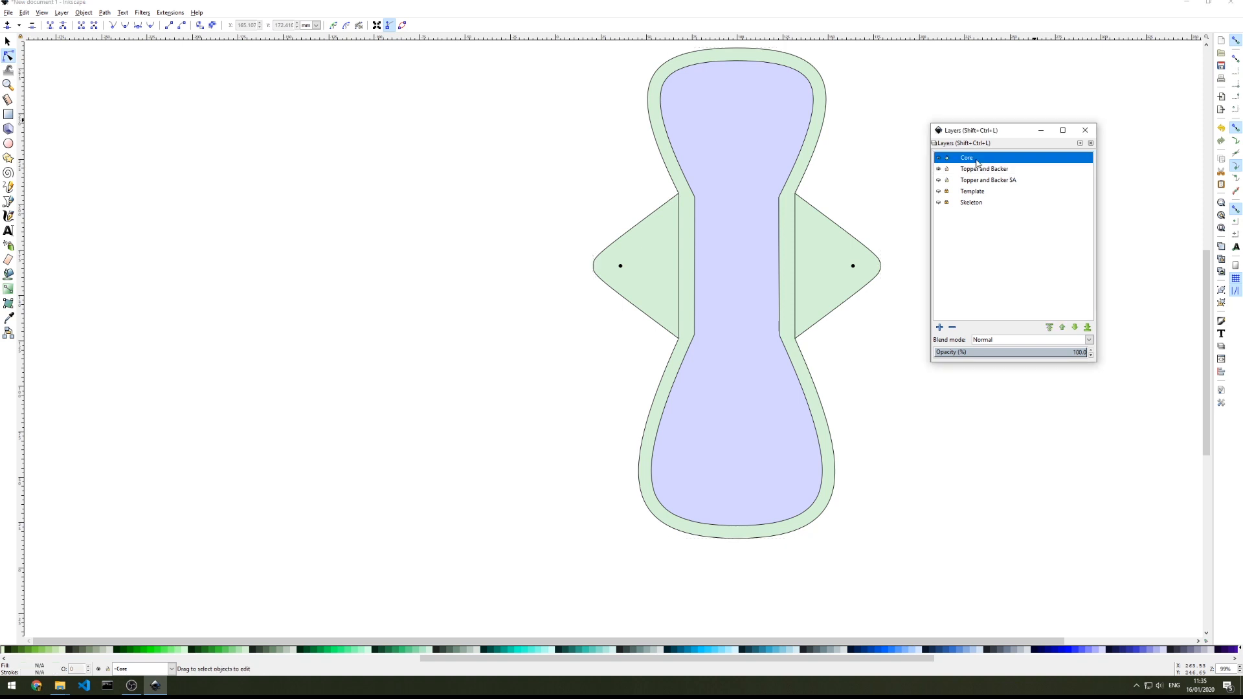
pyautogui.click(939, 328)
pyautogui.write('C')
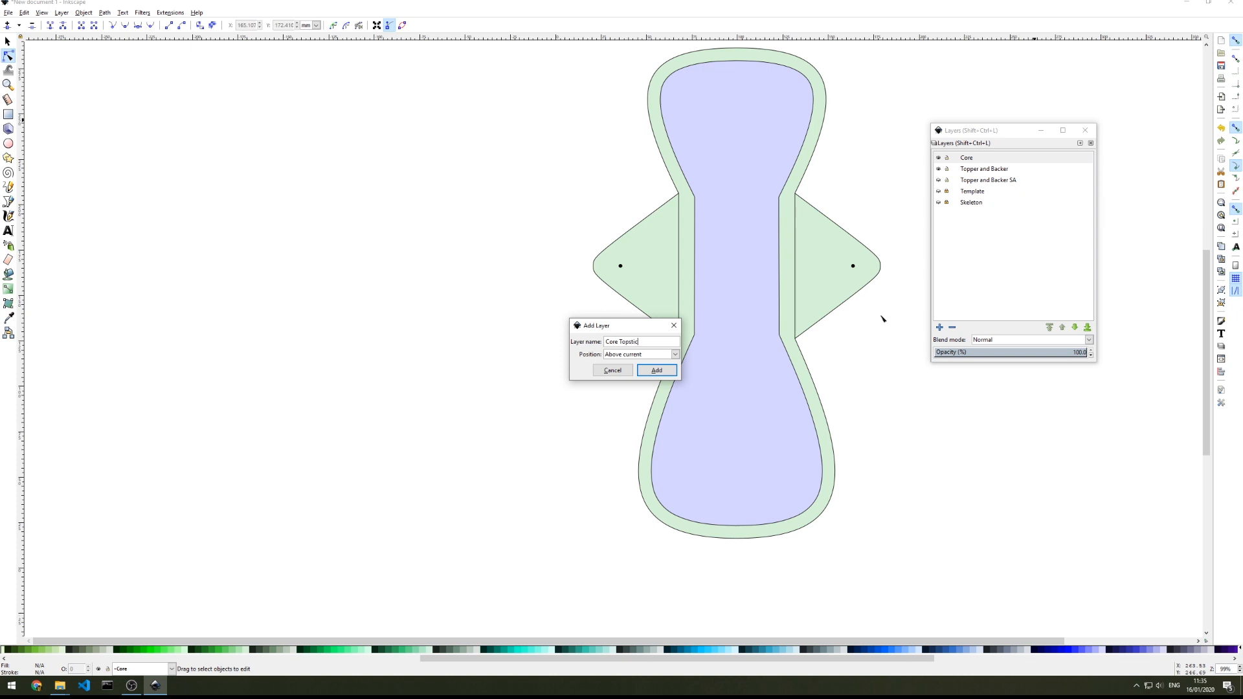
pyautogui.write('ore Topstitching')
pyautogui.press('Return')
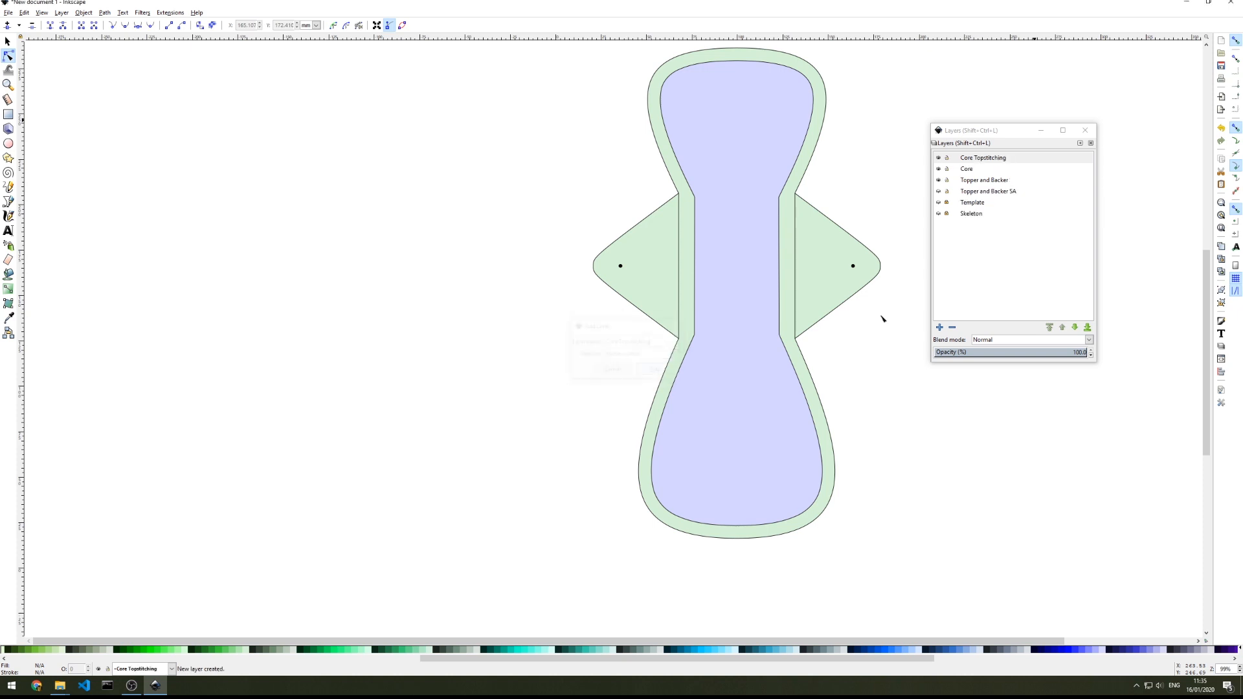
# Hide the Core layer and select the outer outline on the Topper and Backer layer
pyautogui.click(939, 169)
pyautogui.click(984, 181)
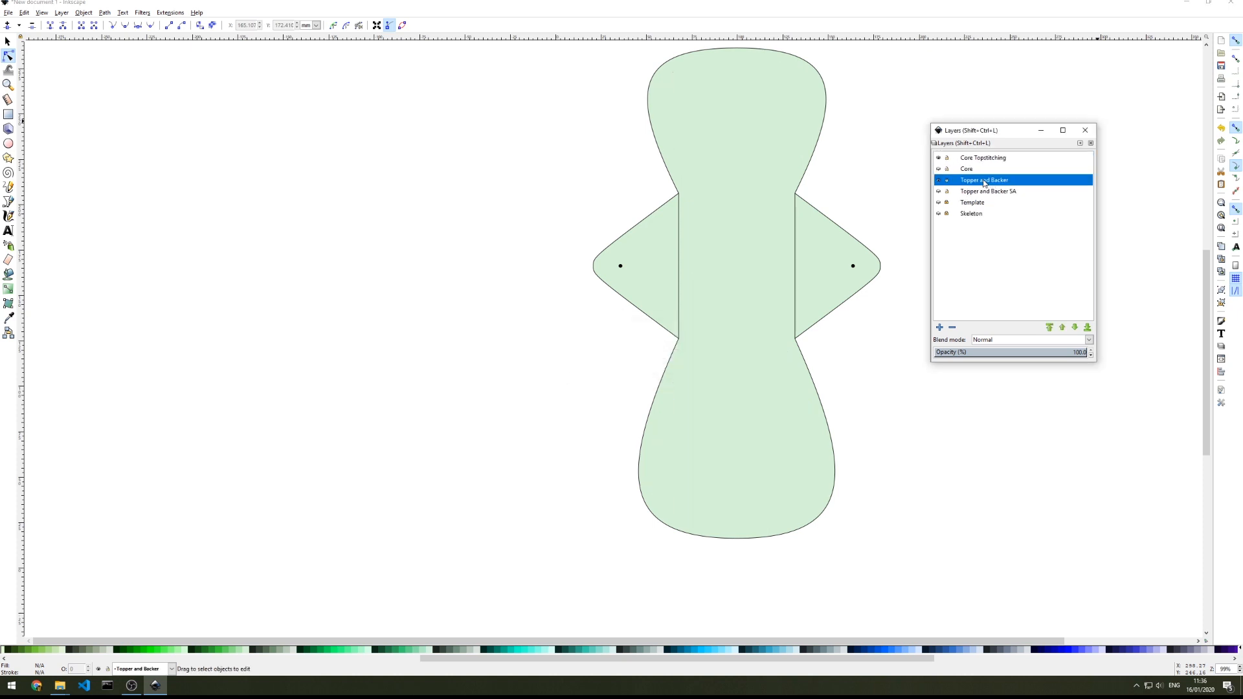
pyautogui.click(762, 135)
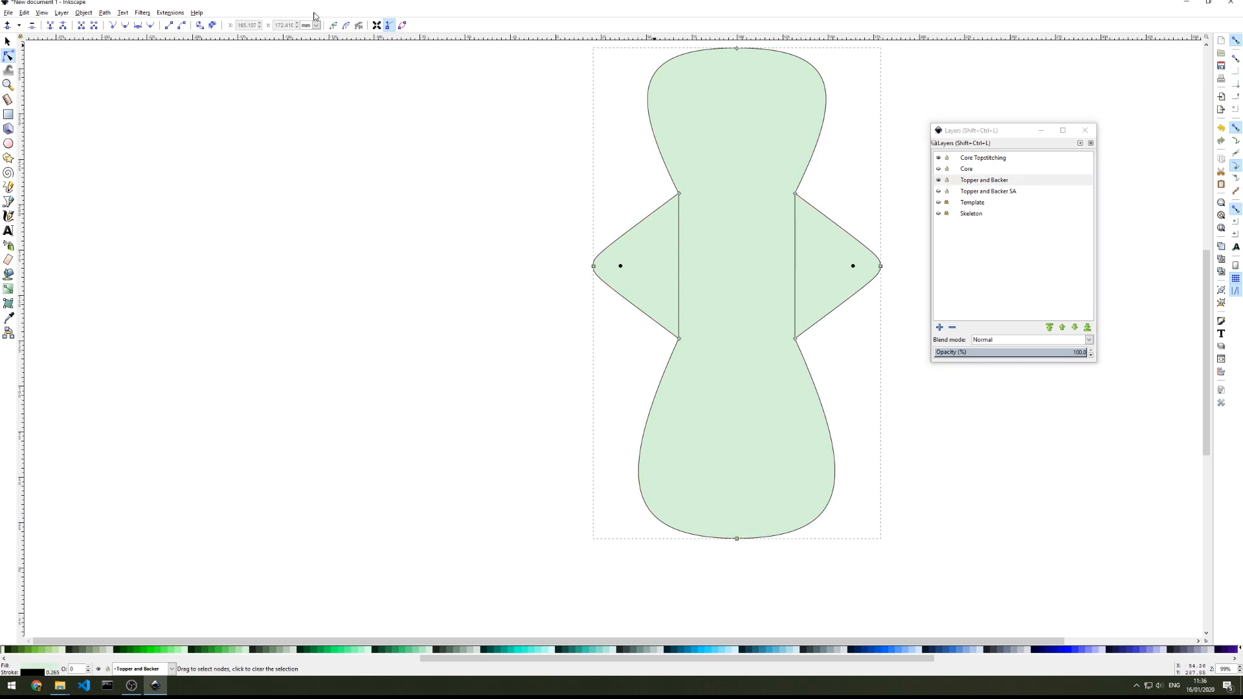
# Check the Inset/Outset step distance in the Steps preferences and close them
pyautogui.click(24, 12)
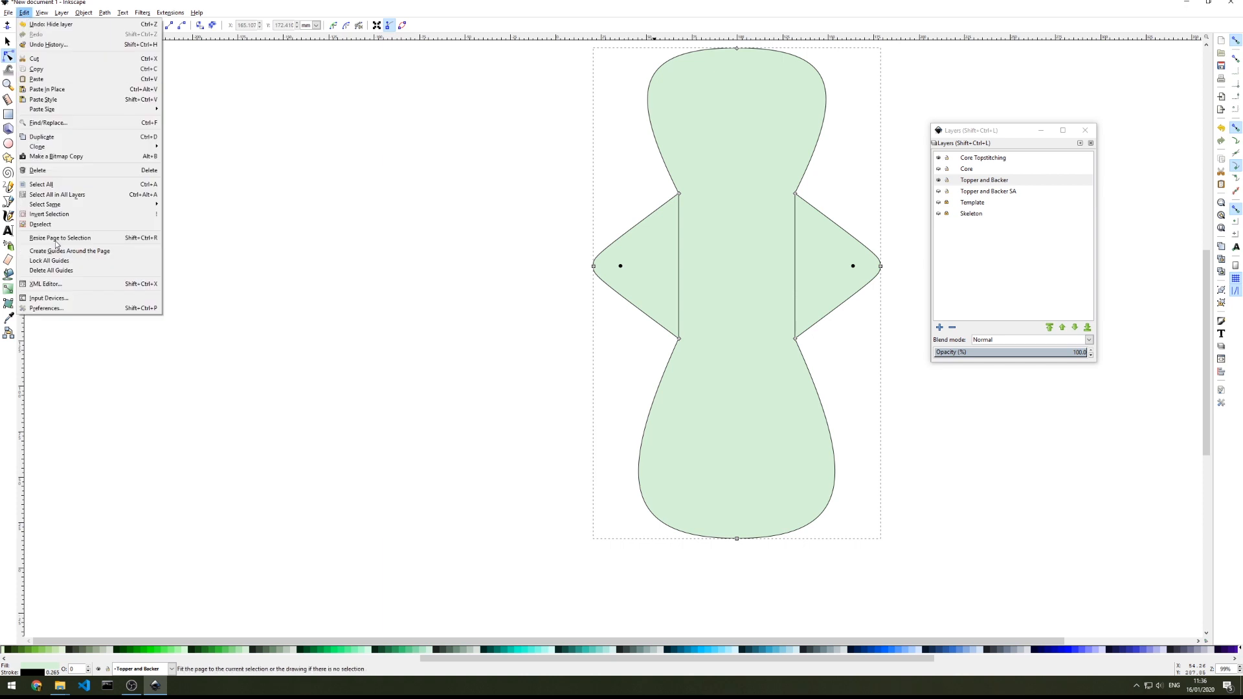
pyautogui.click(59, 307)
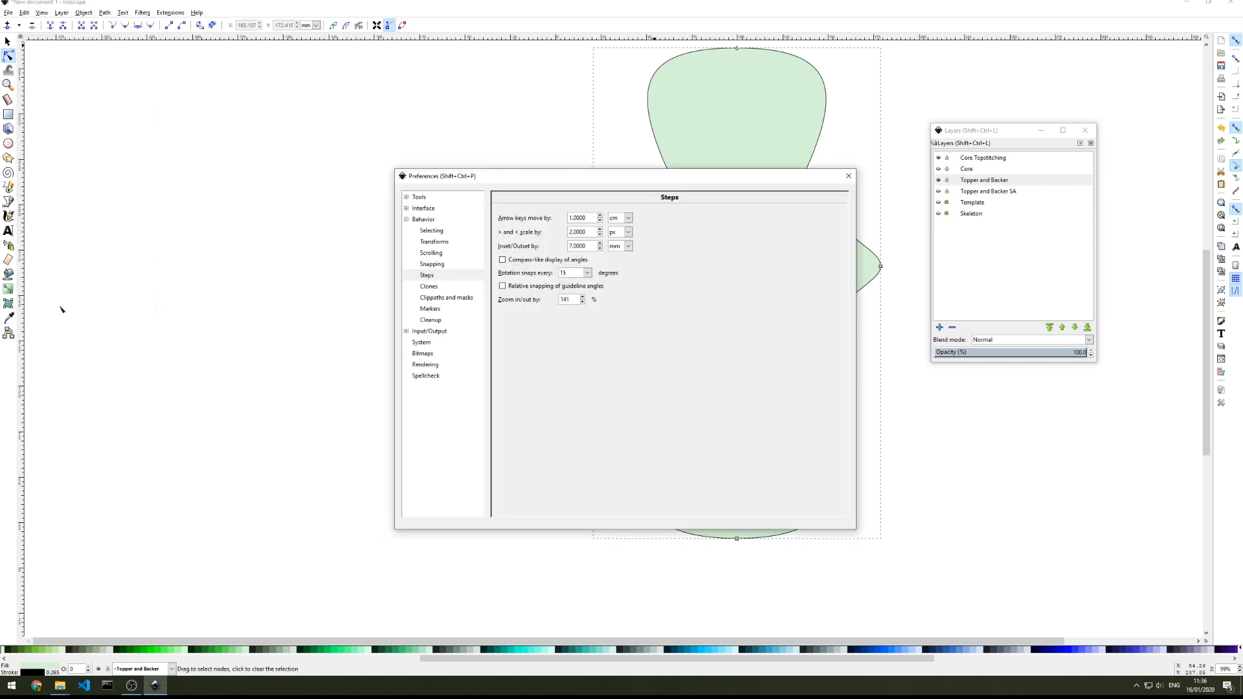
pyautogui.doubleClick(588, 247)
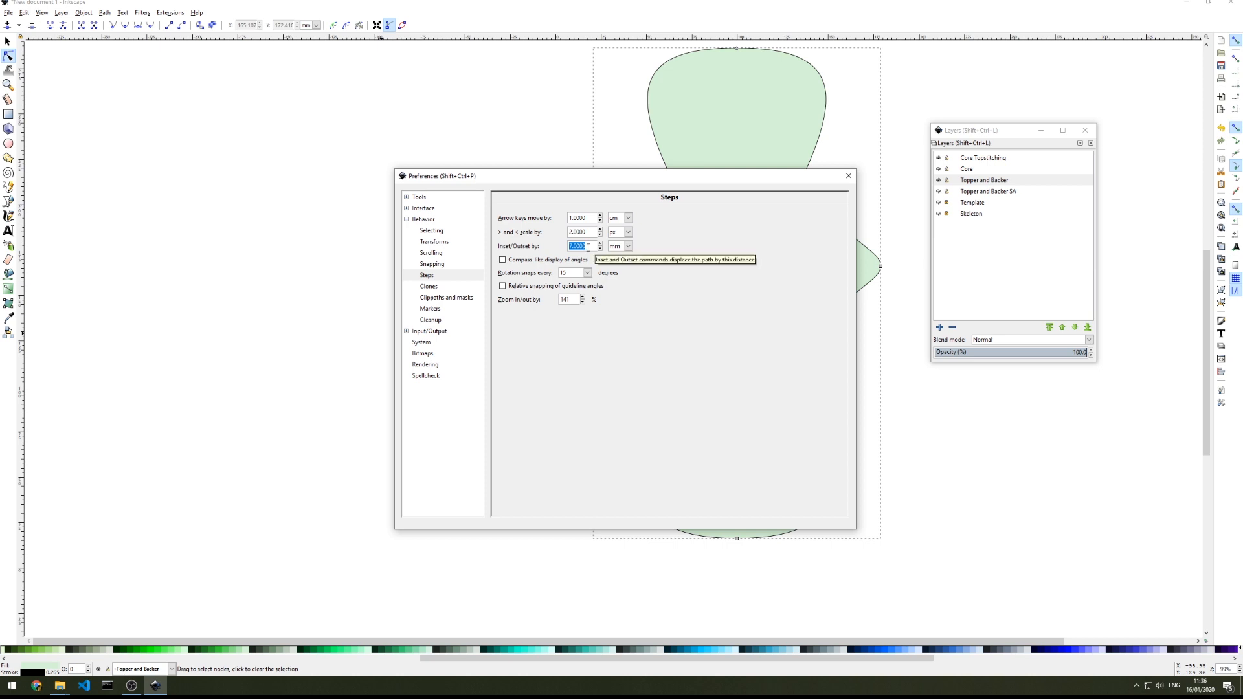
pyautogui.click(848, 177)
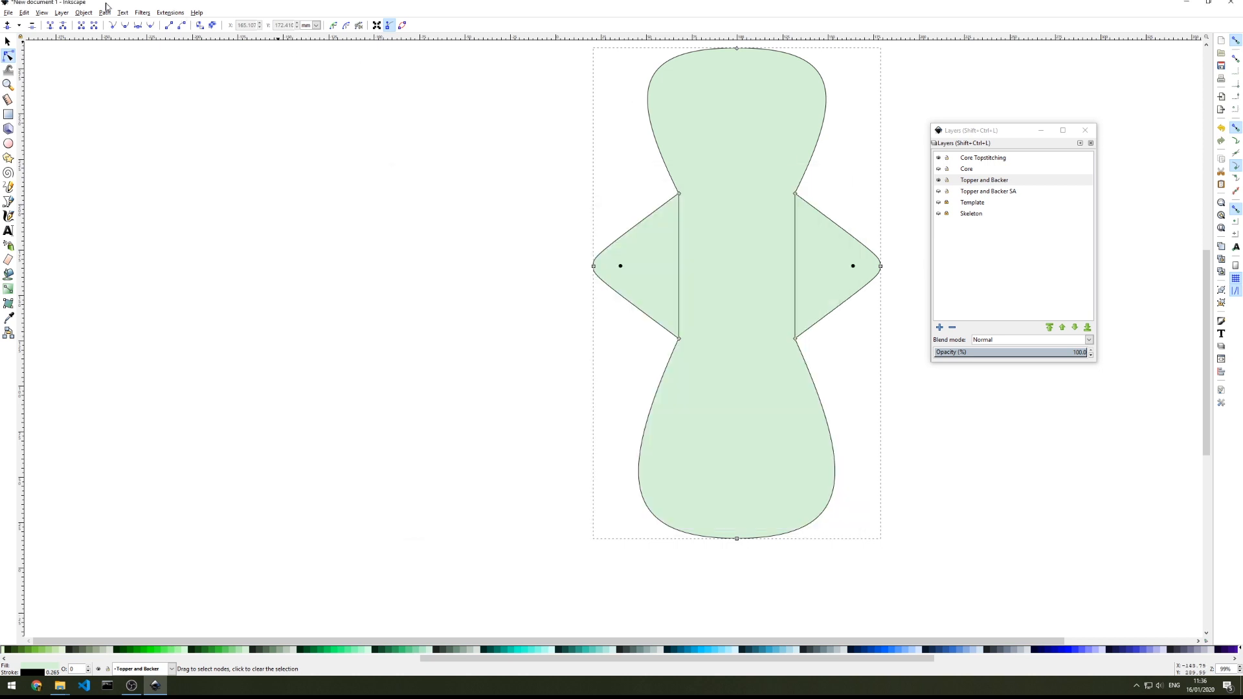
# Move the duplicated Topper and Backer outline to the Core Topstitching layer and inset it by one step
pyautogui.rightClick(730, 317)
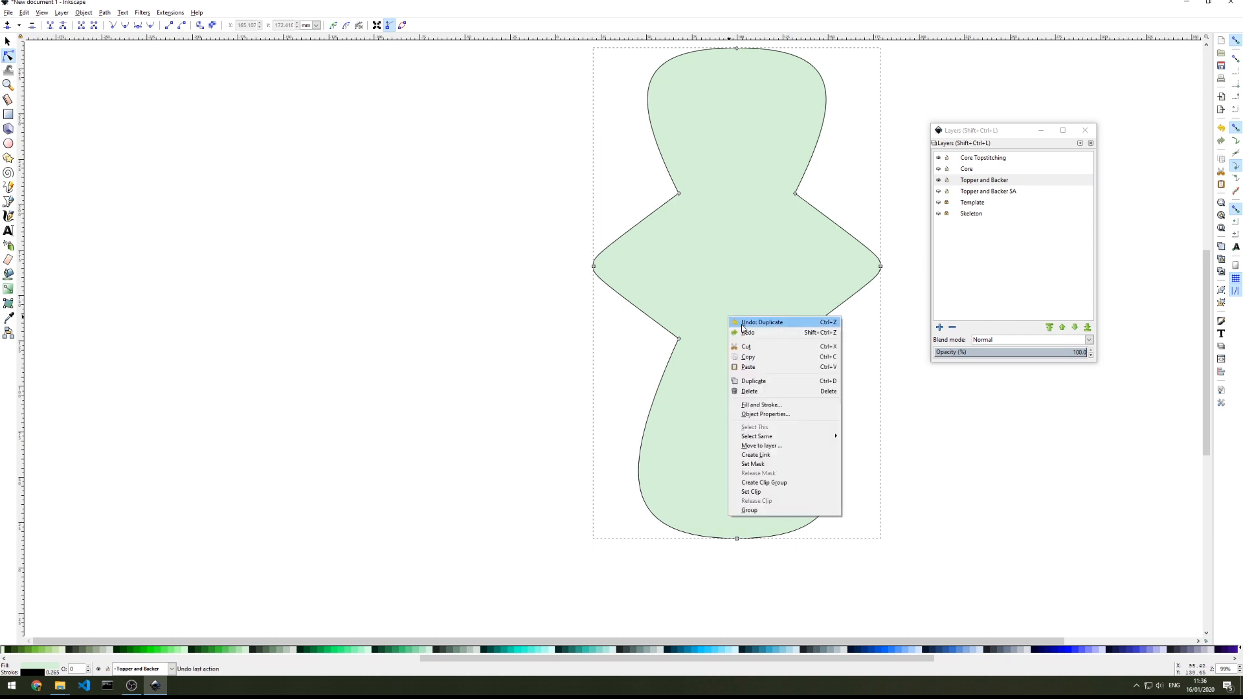
pyautogui.click(771, 447)
pyautogui.click(632, 318)
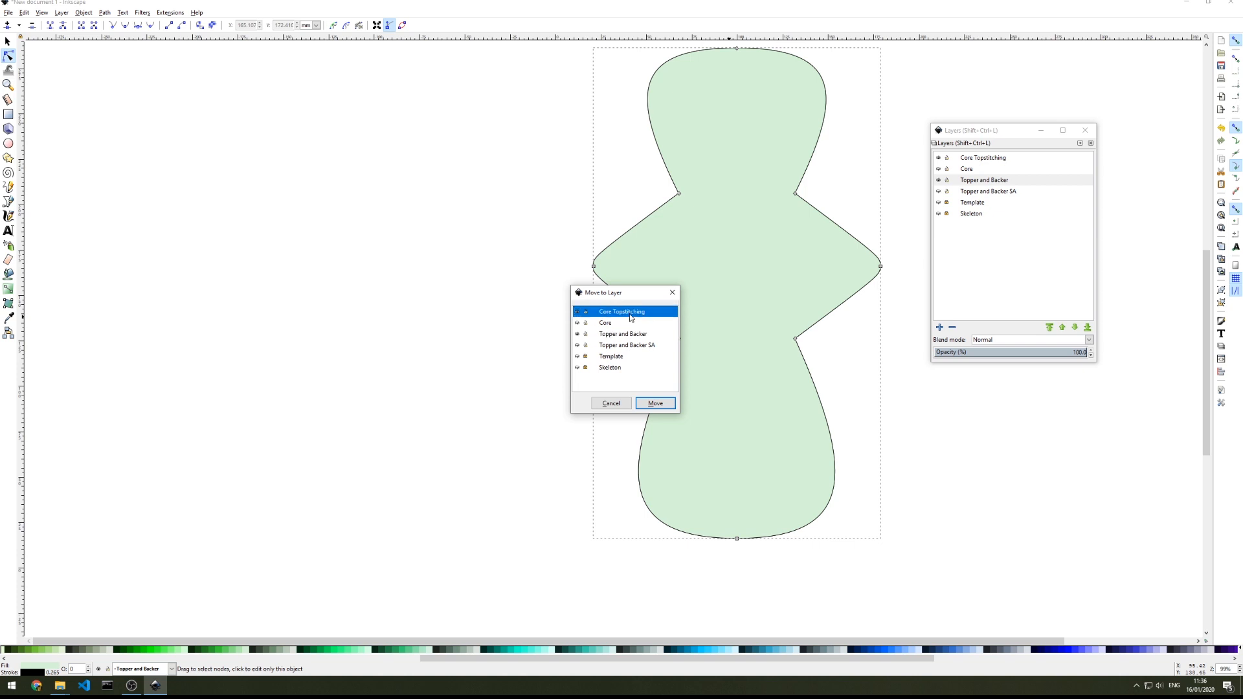
pyautogui.click(651, 404)
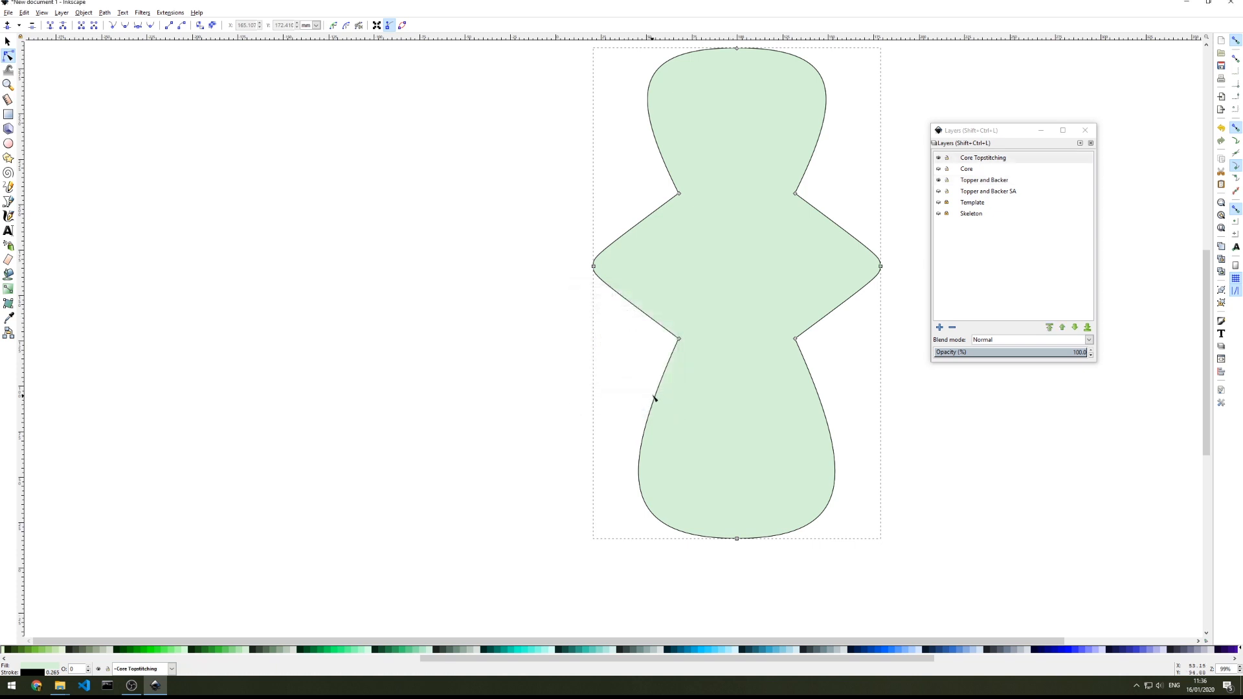
pyautogui.click(105, 13)
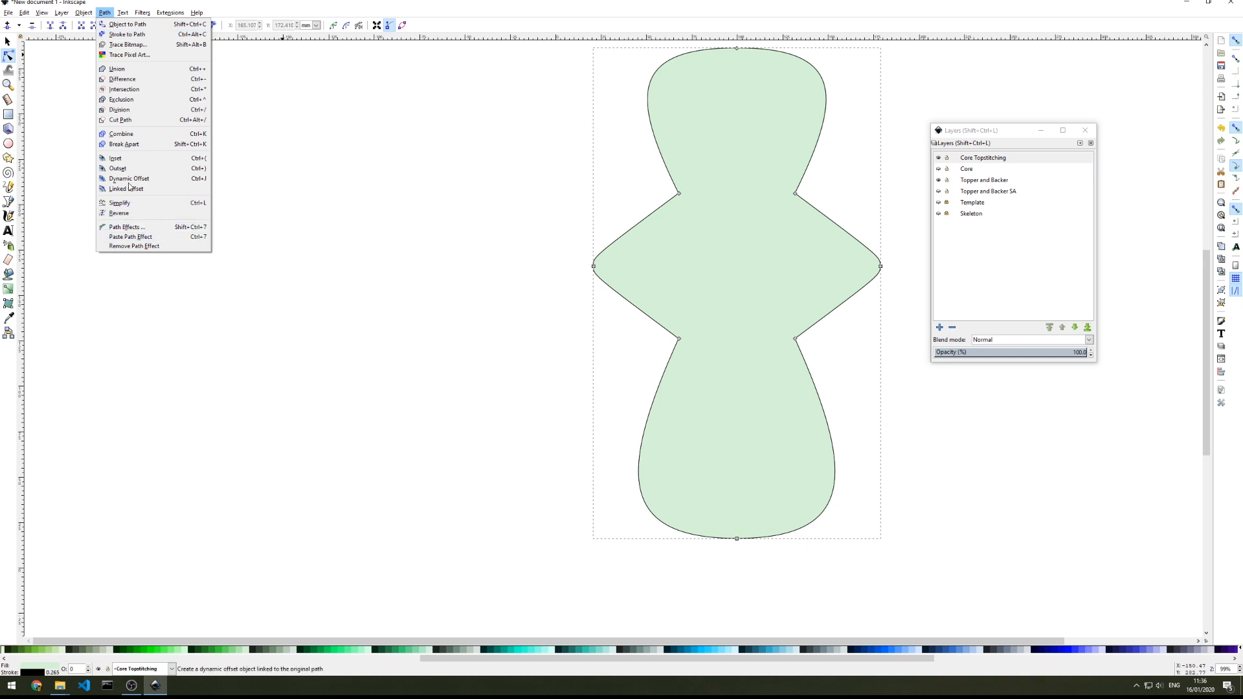
pyautogui.click(125, 159)
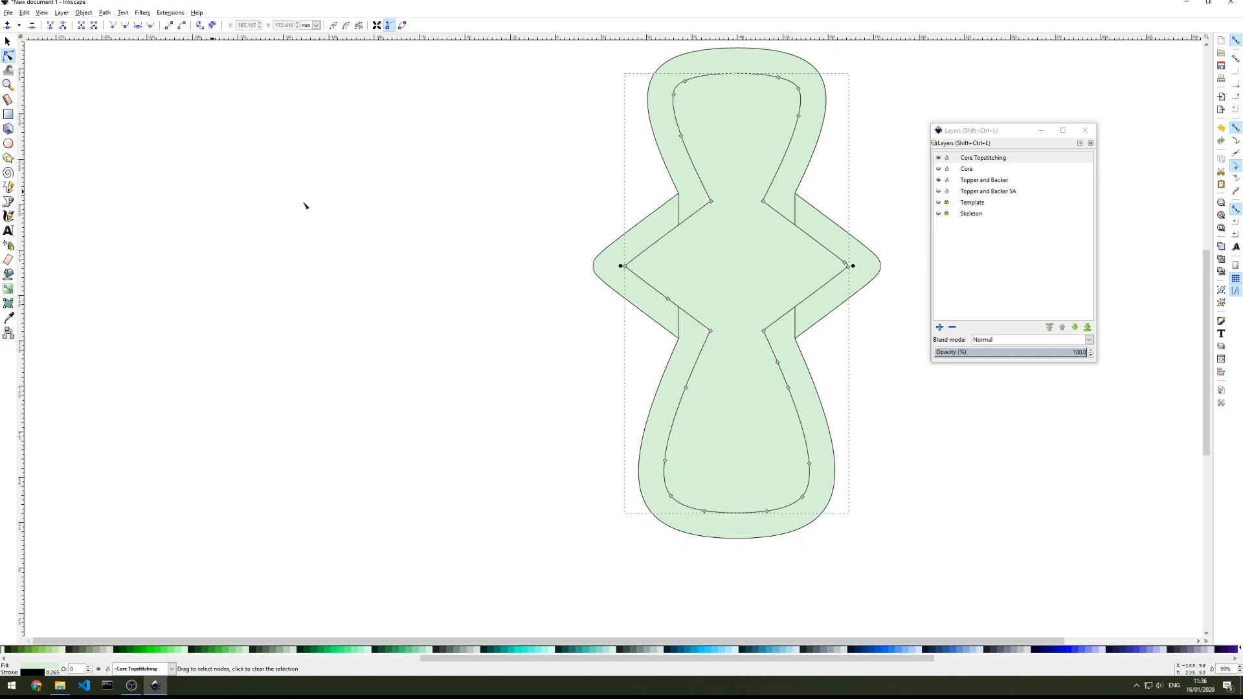
# Show the Core layer and delete the wing-tip nodes and stray edge node from the Core Topstitching outline
pyautogui.click(939, 169)
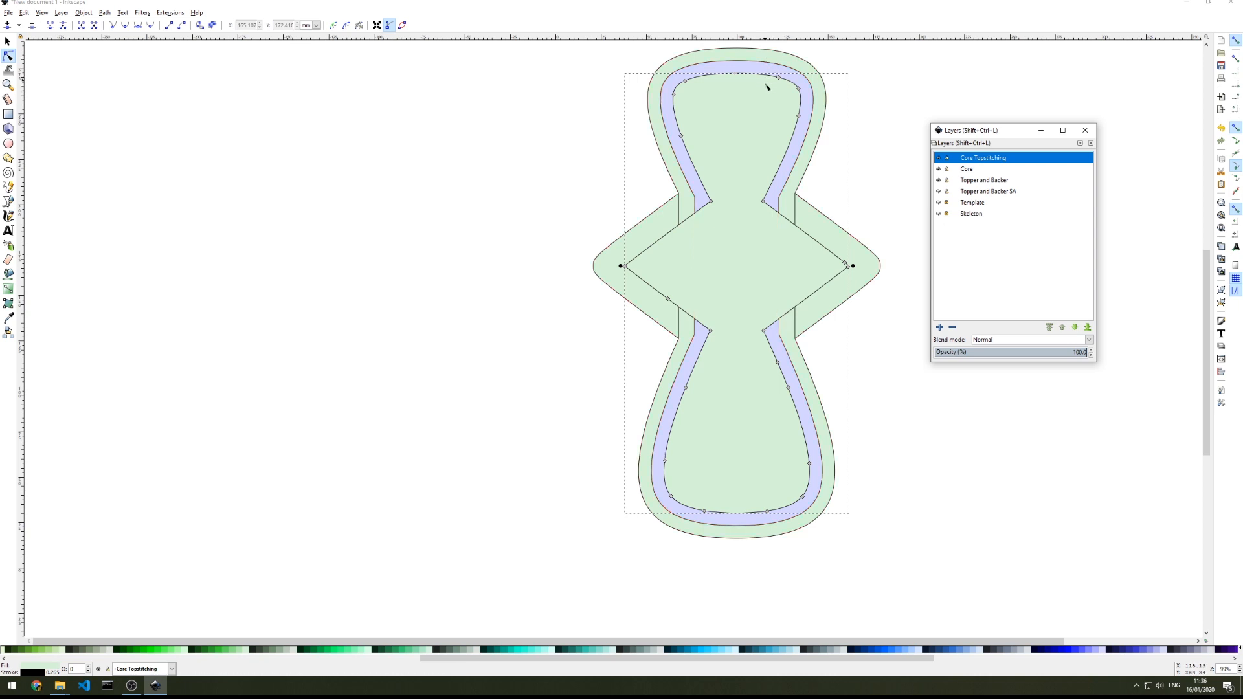
pyautogui.click(850, 268)
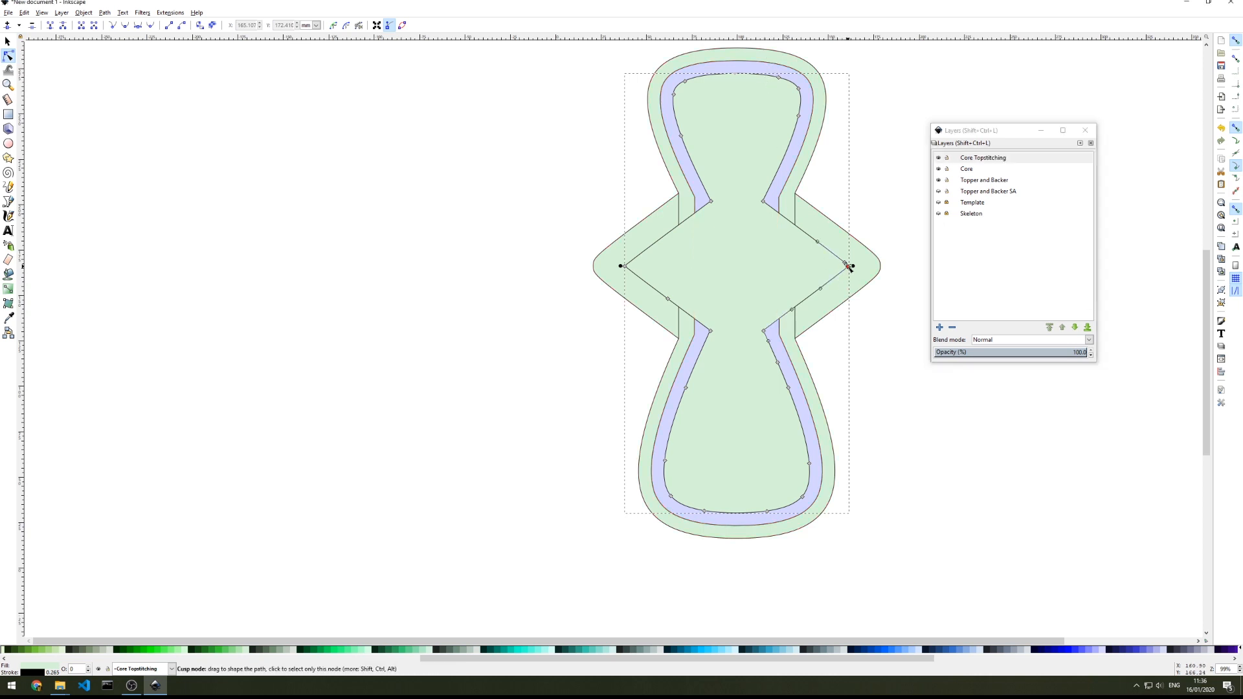
pyautogui.click(844, 263)
pyautogui.press('Delete')
pyautogui.click(624, 266)
pyautogui.press('Delete')
pyautogui.click(669, 299)
pyautogui.press('Delete')
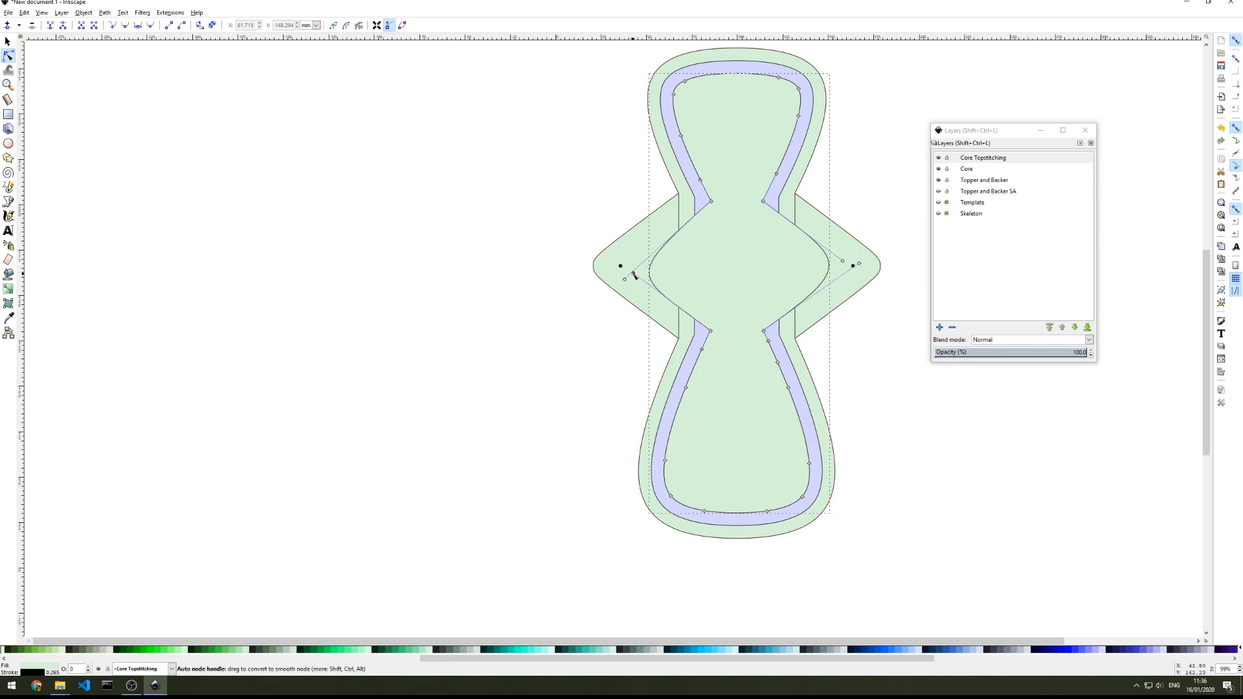
# Straighten the bulges on both sides of the Core Topstitching outline into vertical edges parallel to the Core's sides
pyautogui.moveTo(635, 276); pyautogui.dragTo(710, 272)
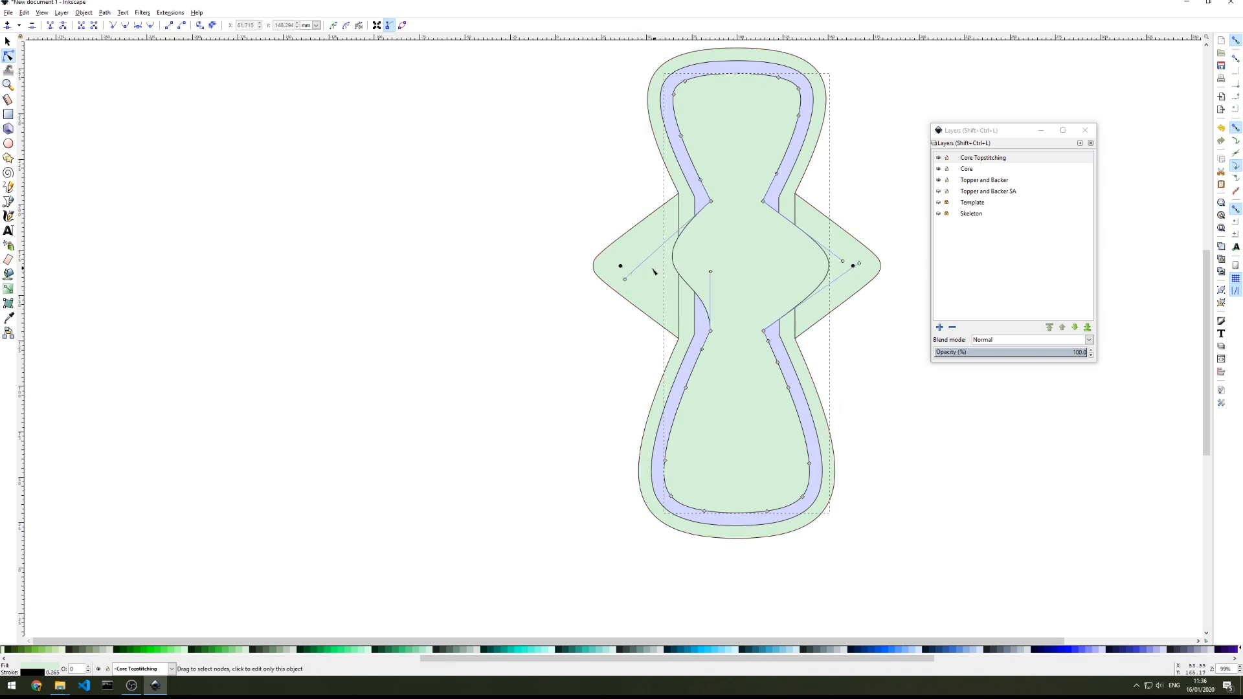
pyautogui.moveTo(624, 280); pyautogui.dragTo(711, 257)
pyautogui.moveTo(842, 262); pyautogui.dragTo(762, 260)
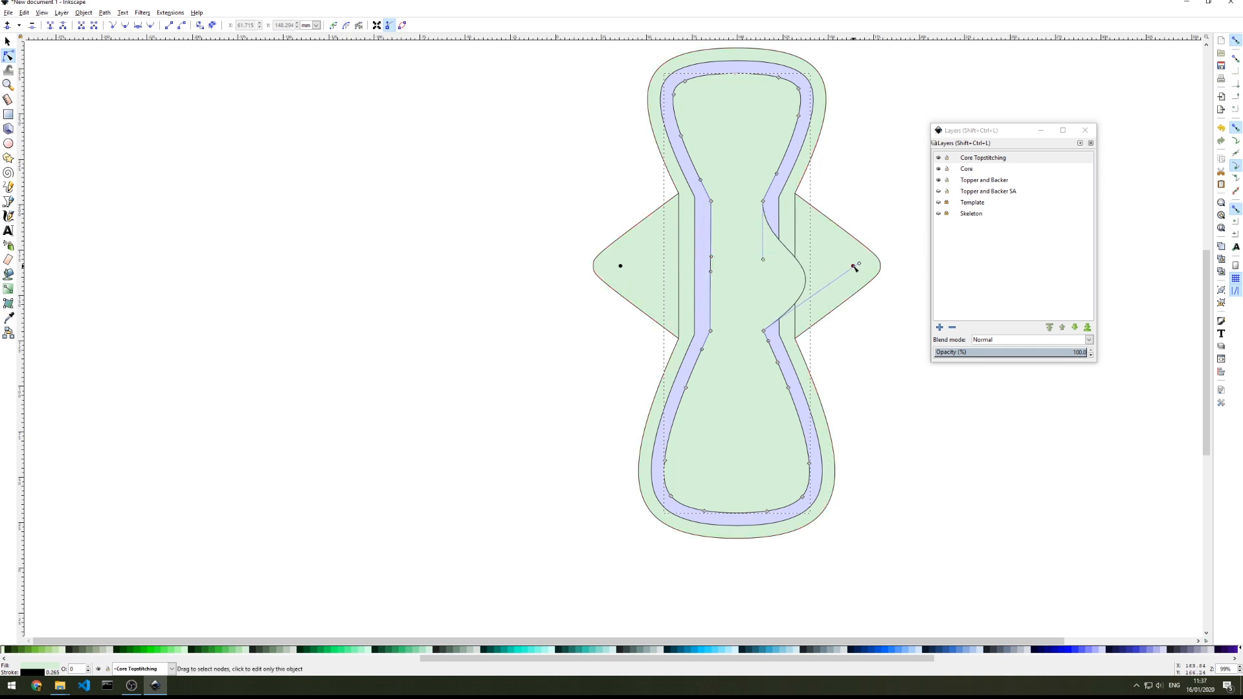
pyautogui.moveTo(861, 266); pyautogui.dragTo(764, 280)
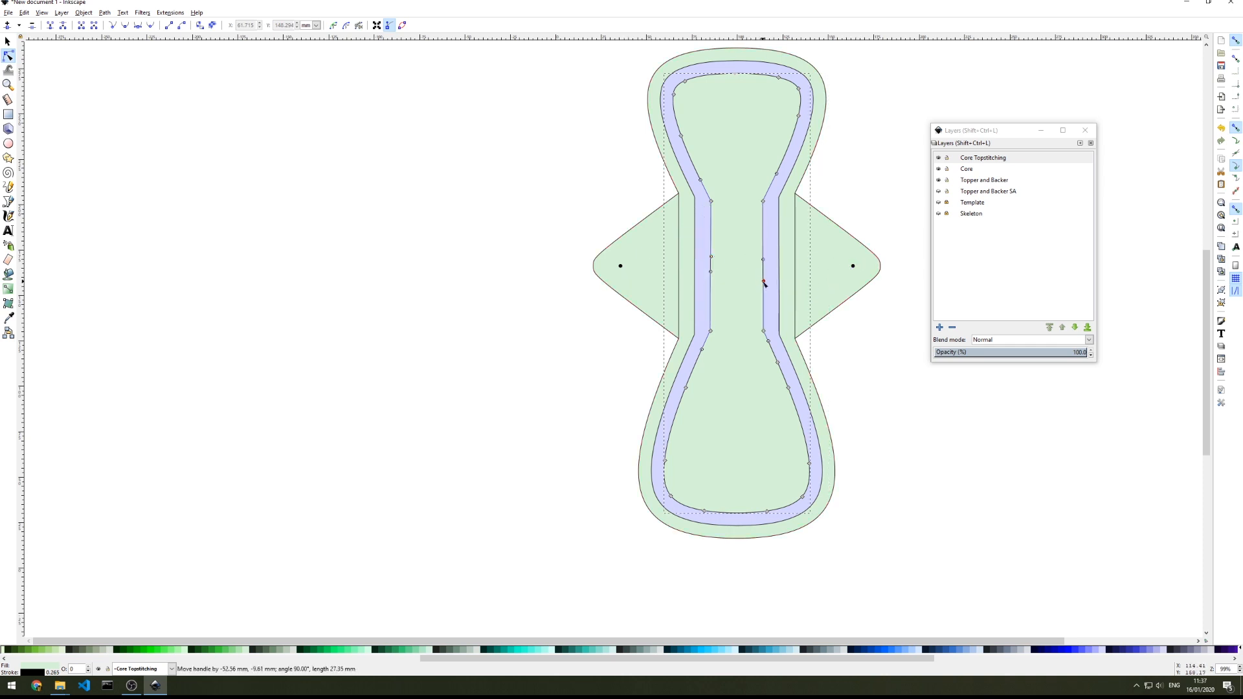
pyautogui.click(943, 404)
# Show the Topper and Backer SA layer together with the Core Topstitching, Core, and Topper and Backer layers
pyautogui.click(939, 162)
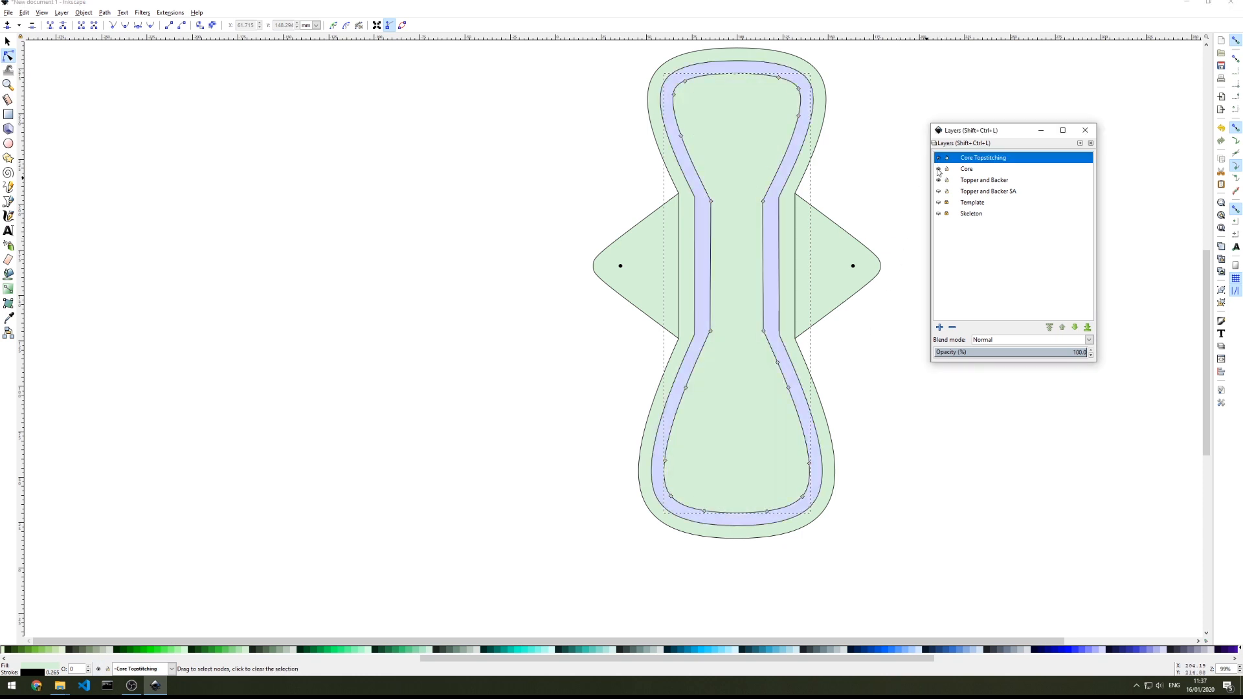
pyautogui.click(938, 181)
pyautogui.click(938, 180)
pyautogui.click(939, 191)
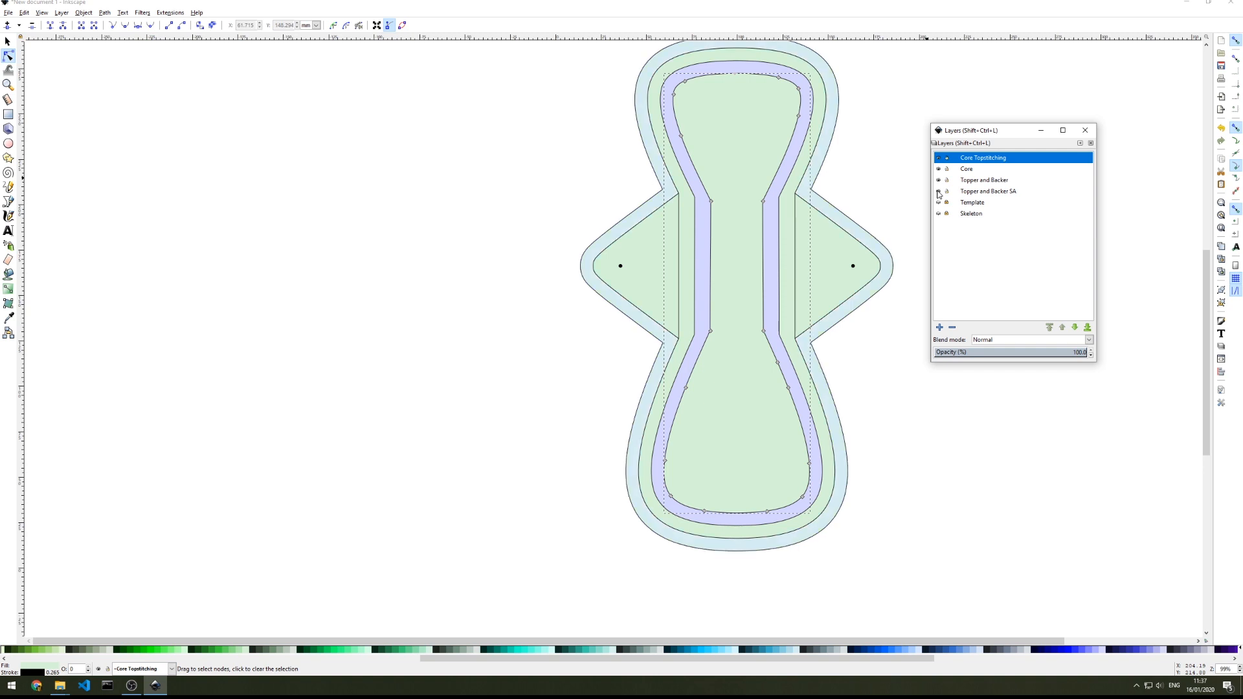
pyautogui.scroll(4, 945, 481)
pyautogui.scroll(-3, 946, 481)
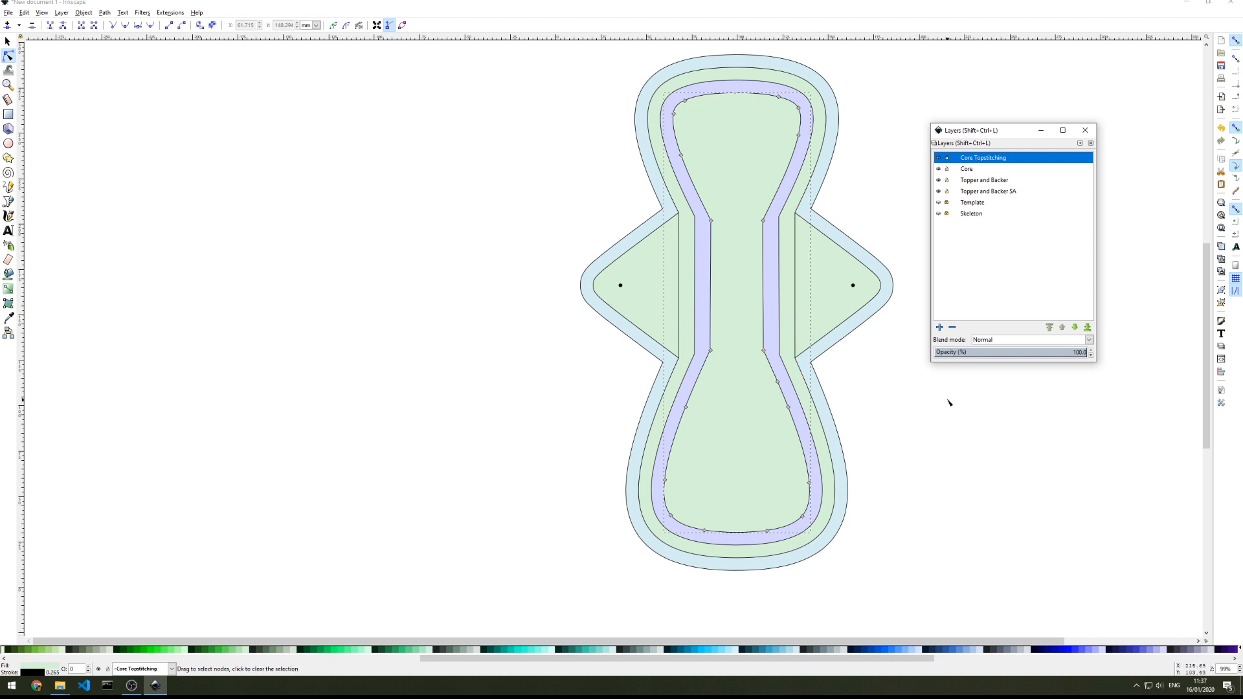
pyautogui.scroll(1, 907, 371)
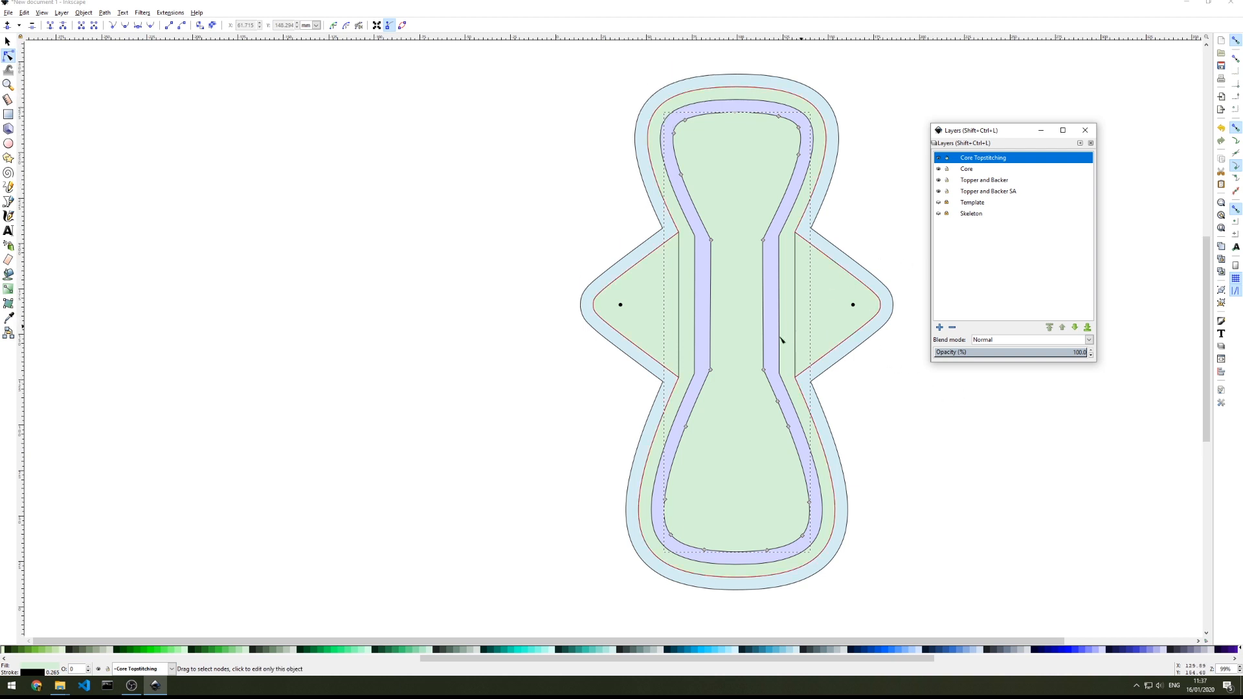
# Remove the fill from the Core Topstitching, Core, Topper and Backer, and Topper and Backer SA outlines
pyautogui.click(723, 407)
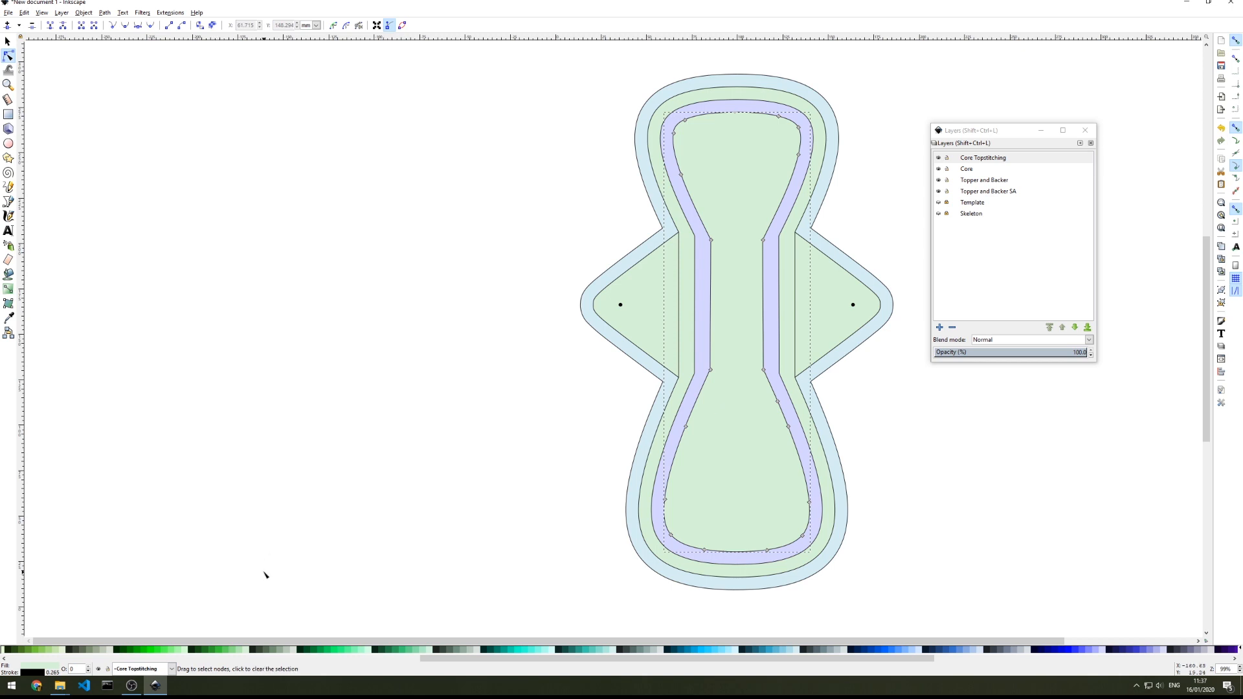
pyautogui.click(4, 659)
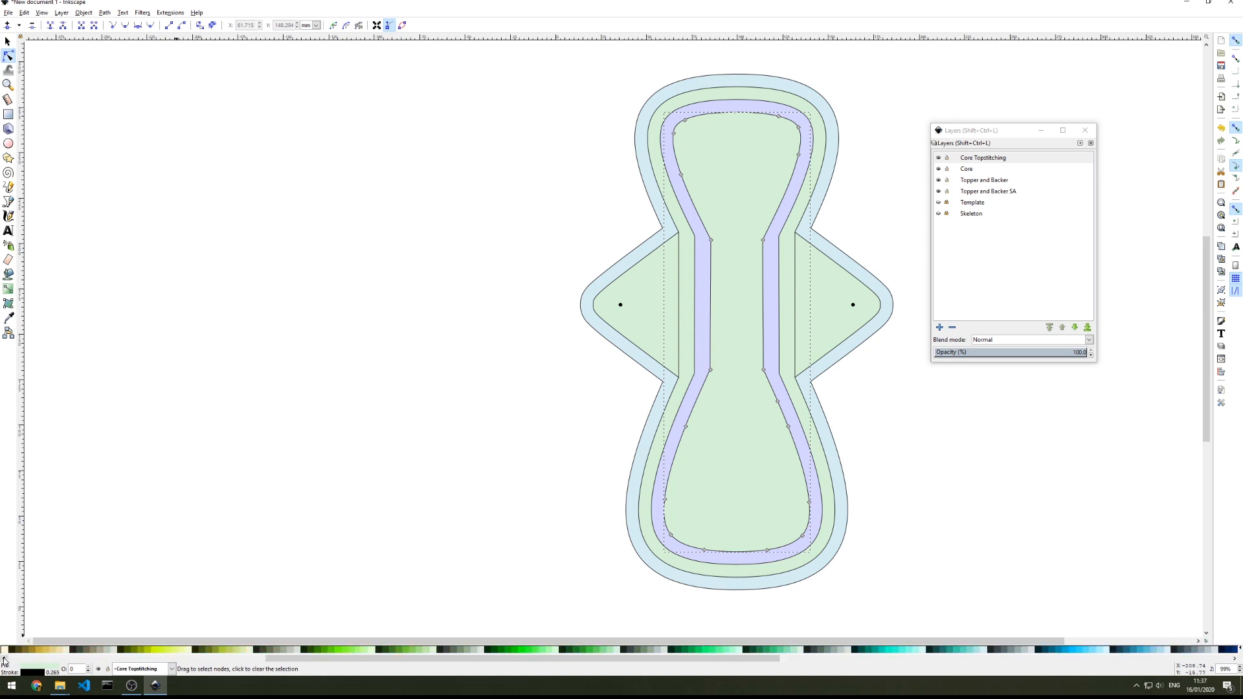
pyautogui.click(4, 659)
pyautogui.click(4, 650)
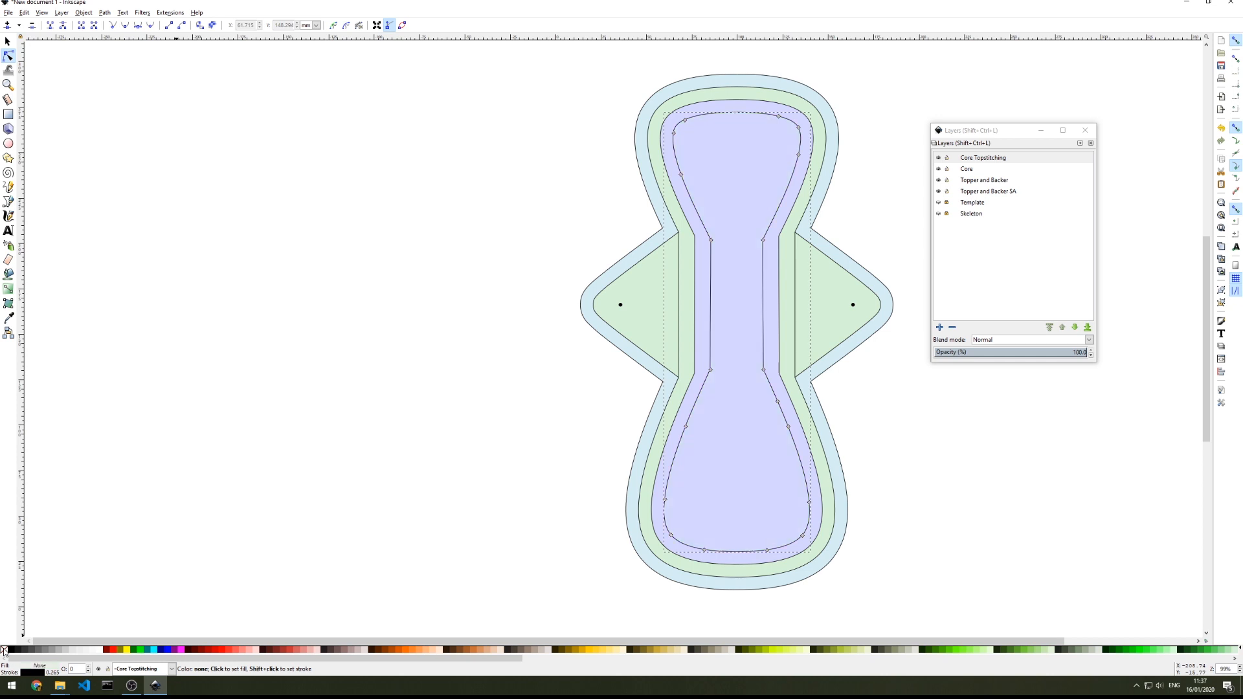
pyautogui.click(702, 361)
pyautogui.click(3, 650)
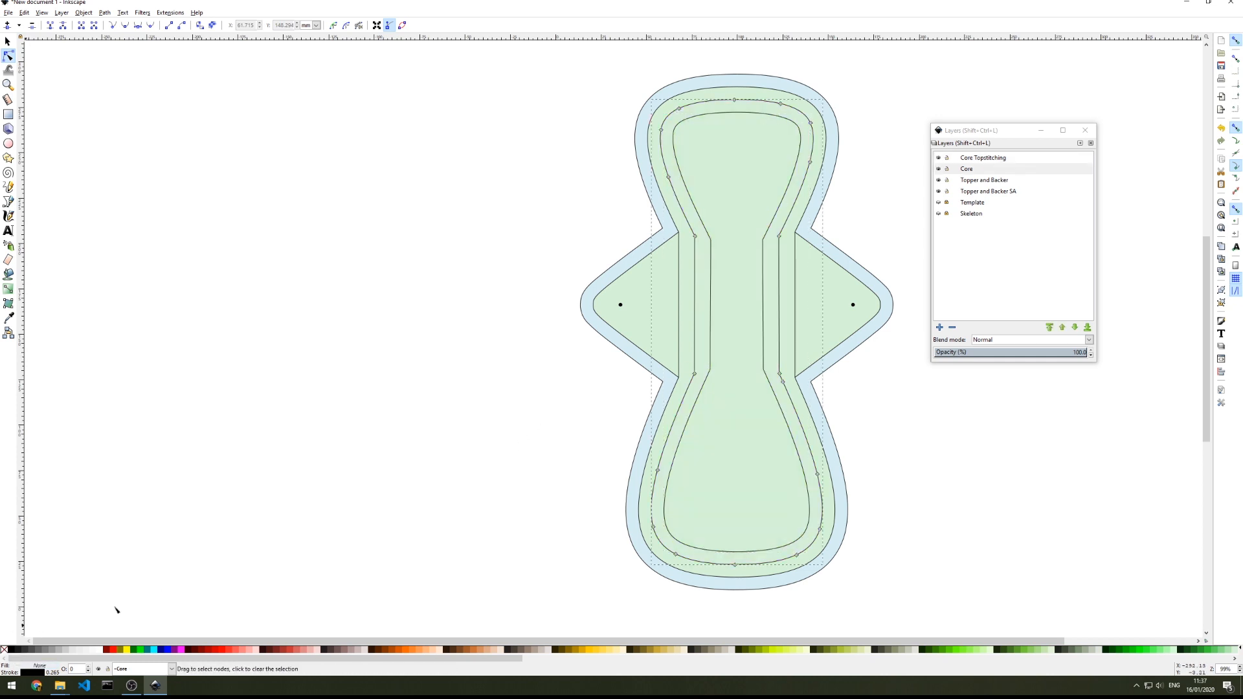
pyautogui.click(669, 345)
pyautogui.click(4, 650)
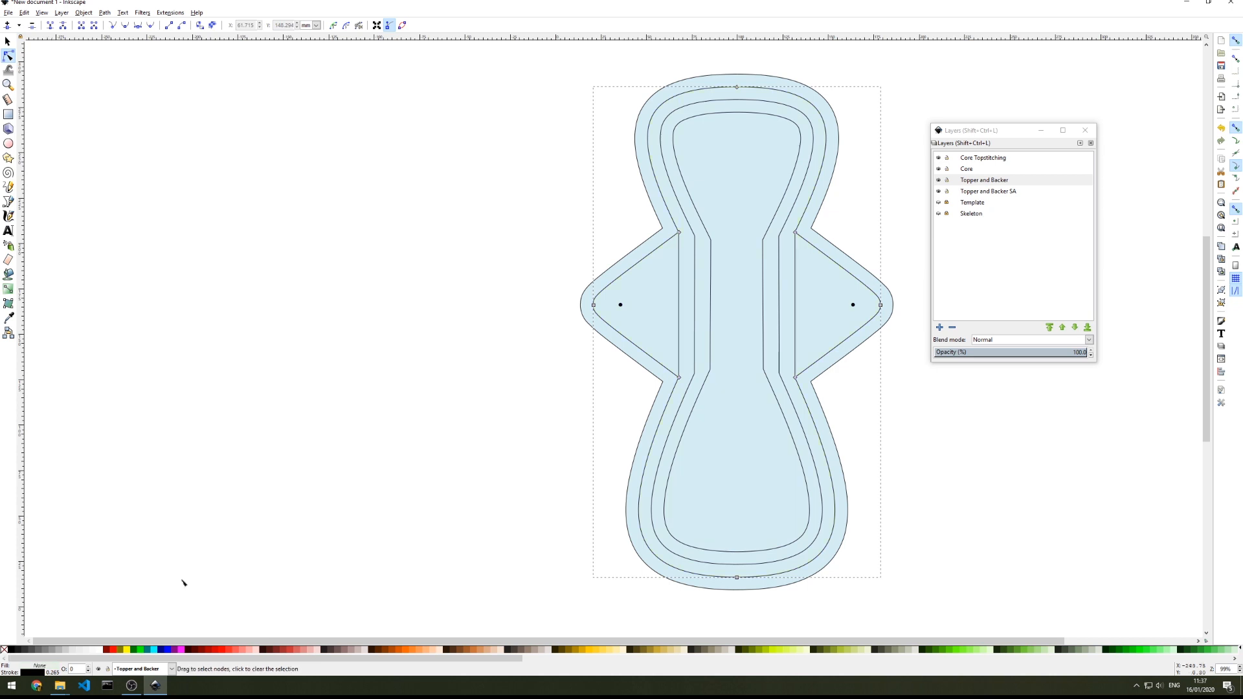
pyautogui.click(627, 350)
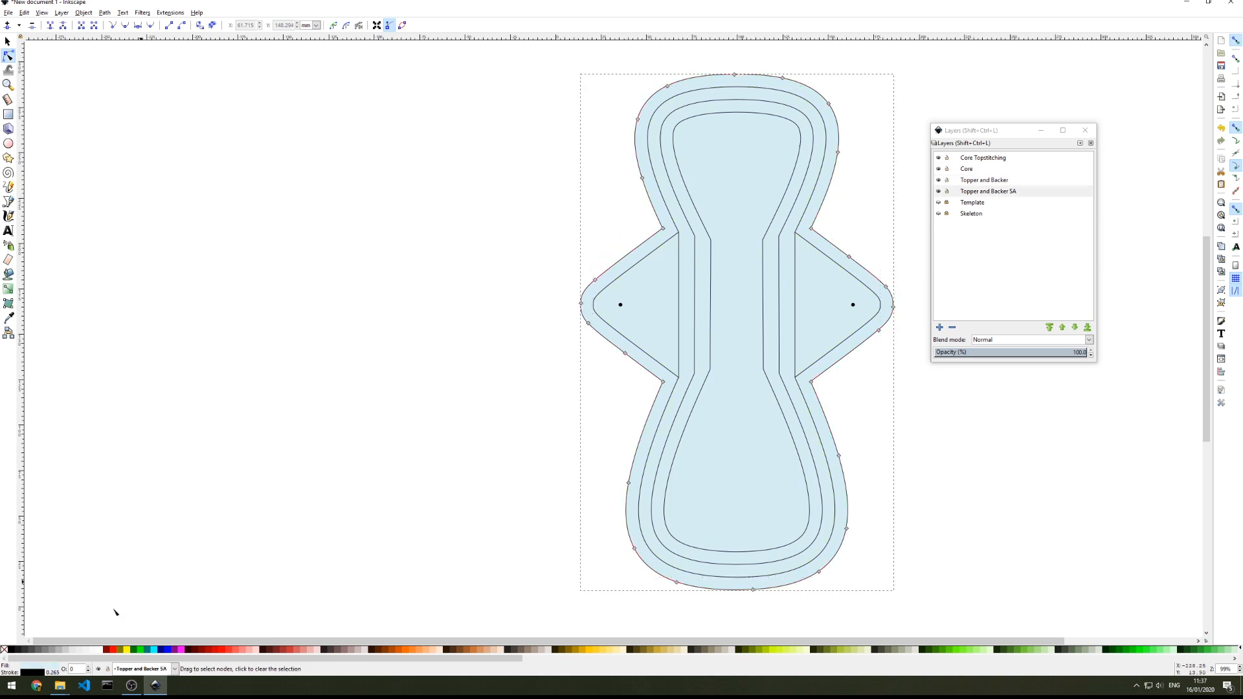
pyautogui.click(4, 650)
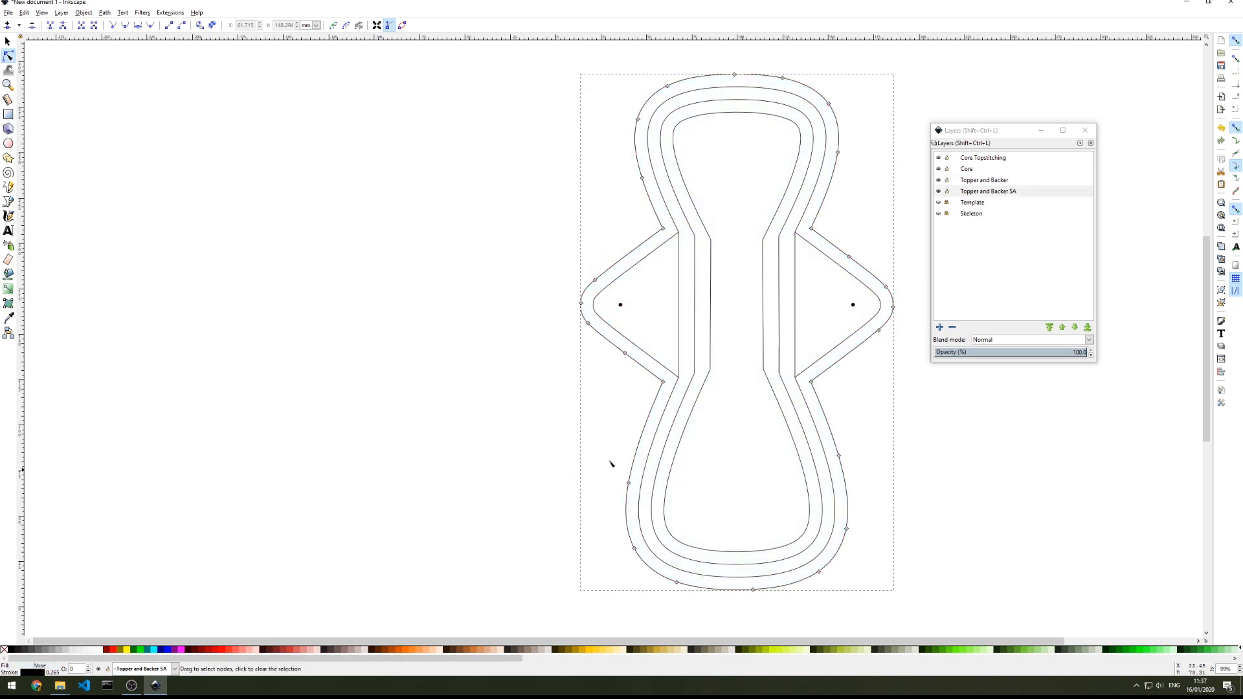
# Check the Template and Skeleton layers, hide them again and clear the selection
pyautogui.click(939, 202)
pyautogui.click(939, 213)
pyautogui.click(939, 203)
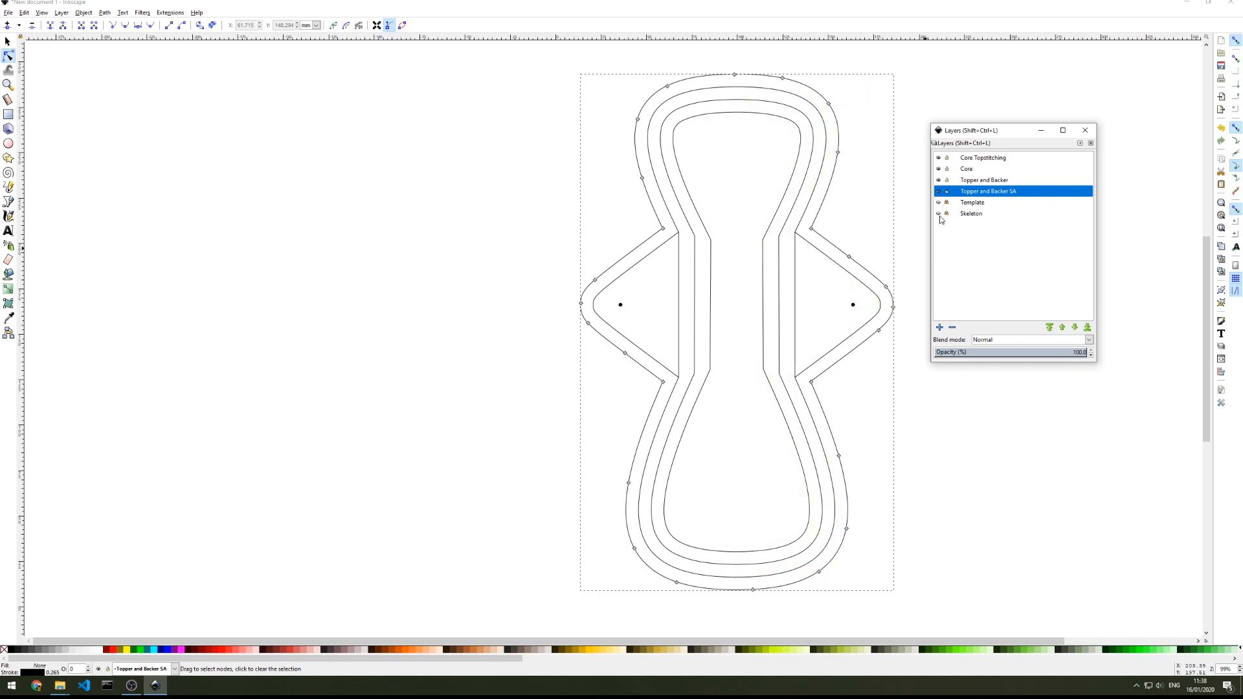
pyautogui.click(762, 340)
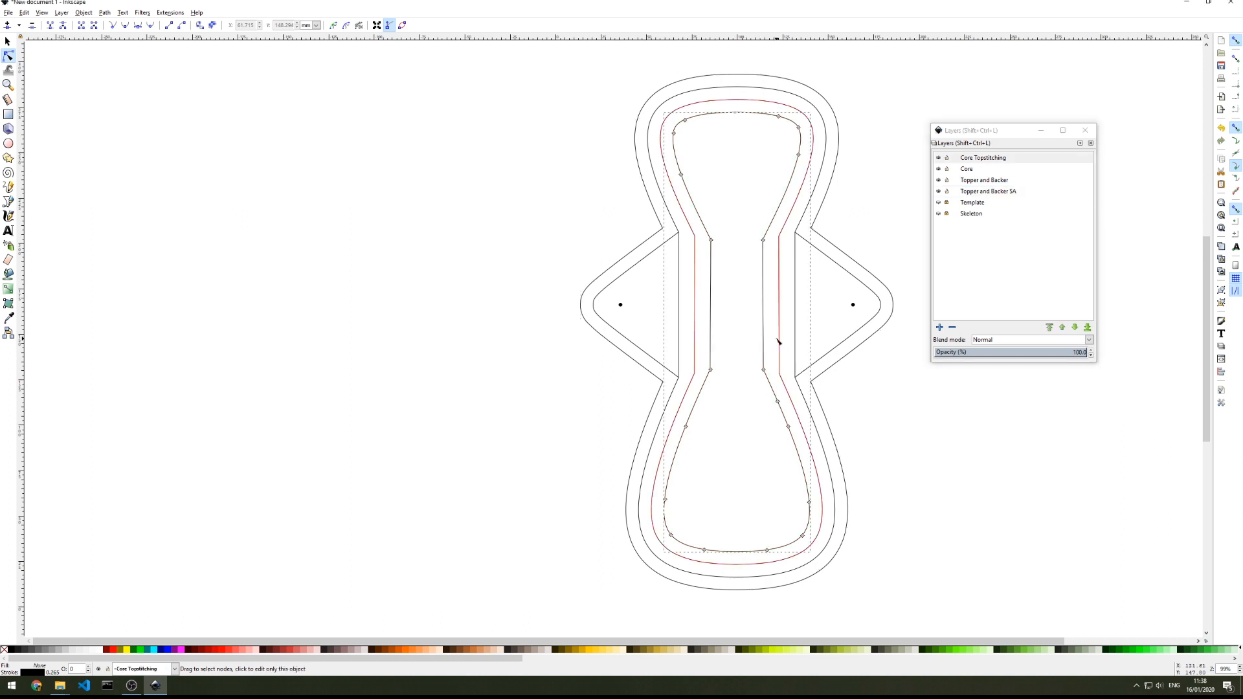
pyautogui.press('Escape')
# Select all paths in the four visible layers and set their stroke width to 0.5 mm
pyautogui.click(8, 42)
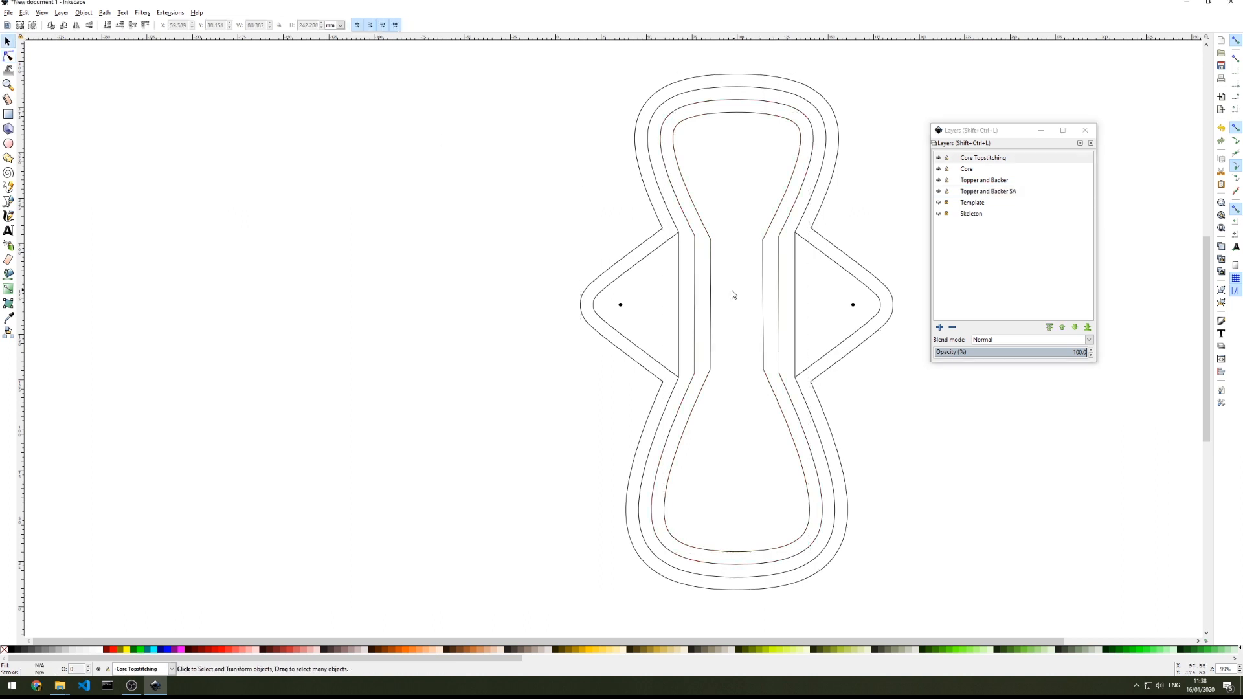
pyautogui.click(713, 305)
pyautogui.keyDown('shift'); pyautogui.click(683, 315); pyautogui.keyUp('shift')
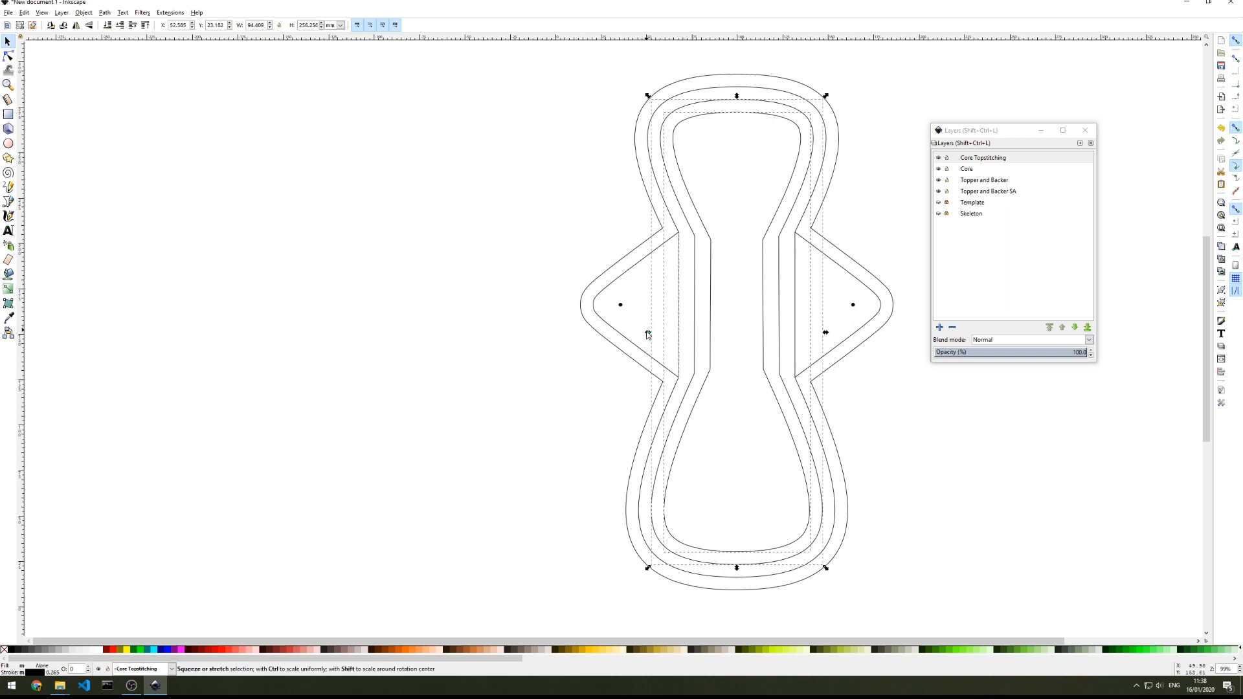
pyautogui.keyDown('shift'); pyautogui.click(623, 352); pyautogui.keyUp('shift')
pyautogui.hotkey('ctrl', 'alt', 'a')
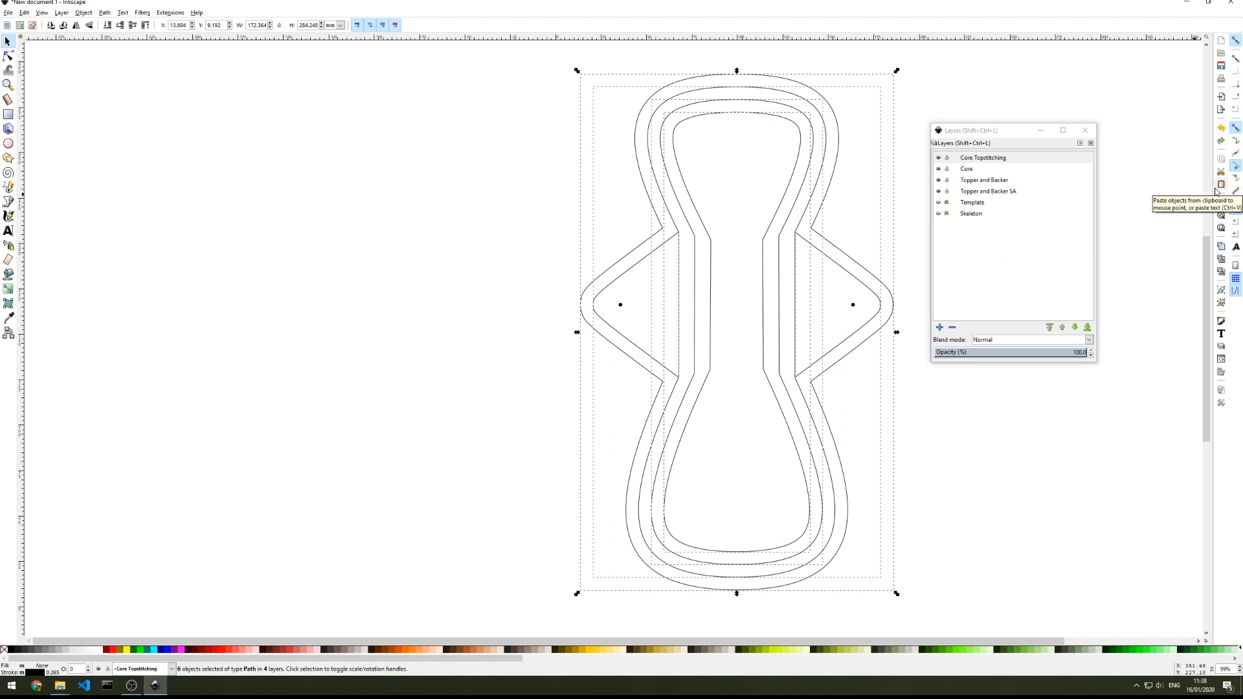
pyautogui.click(84, 13)
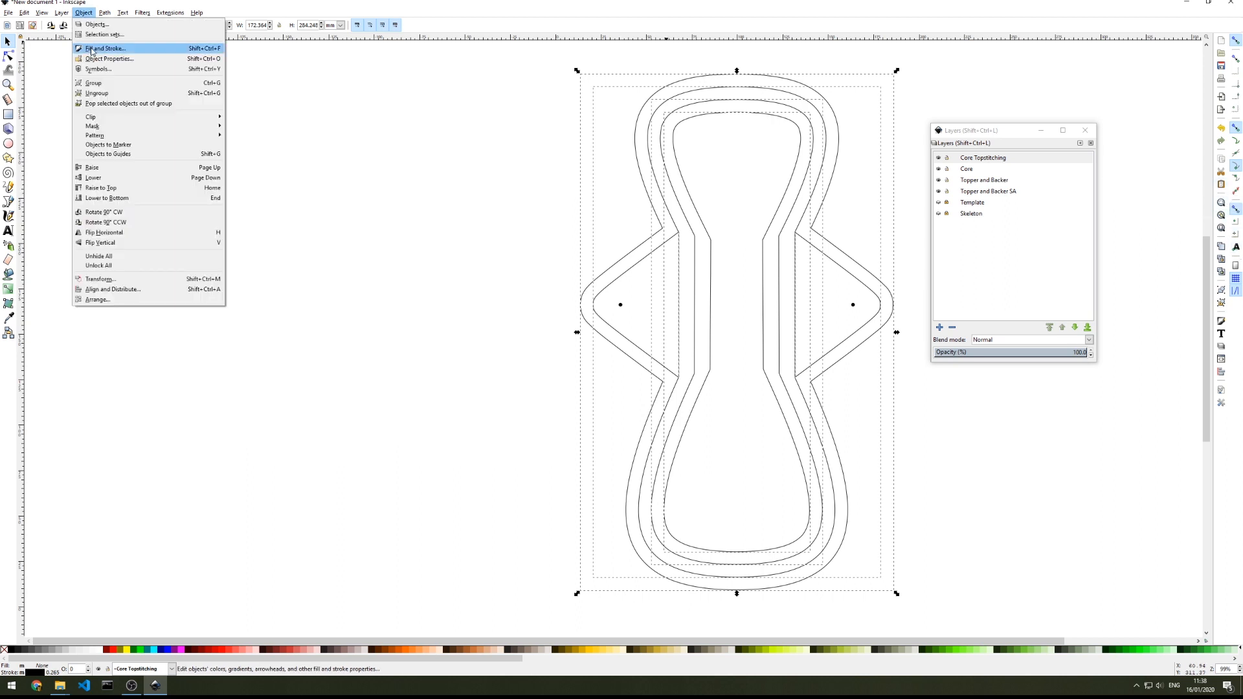
pyautogui.click(91, 48)
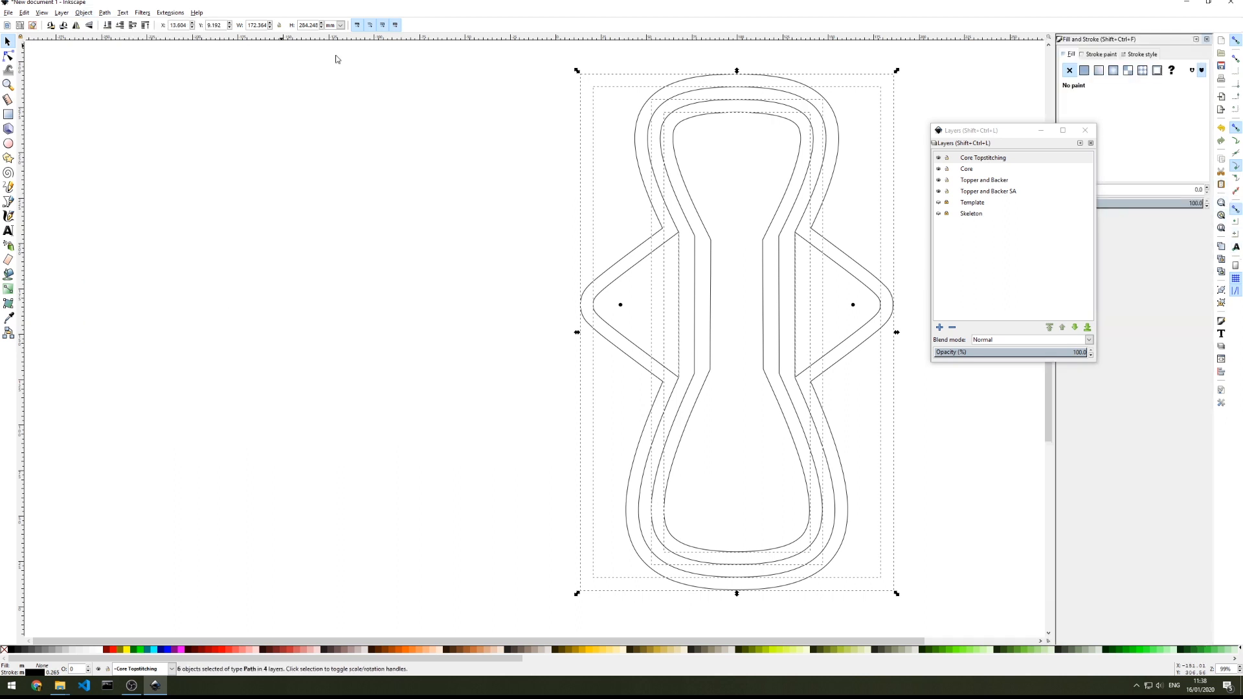
pyautogui.moveTo(1016, 133); pyautogui.dragTo(353, 116)
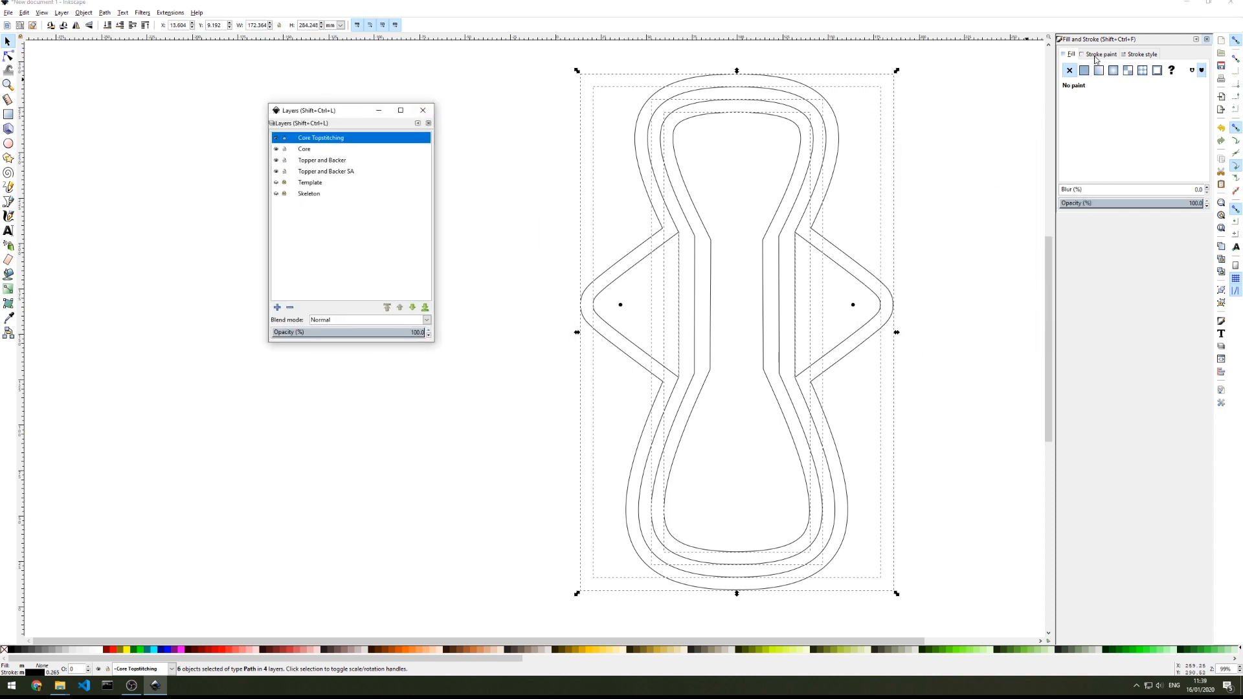
pyautogui.click(1097, 56)
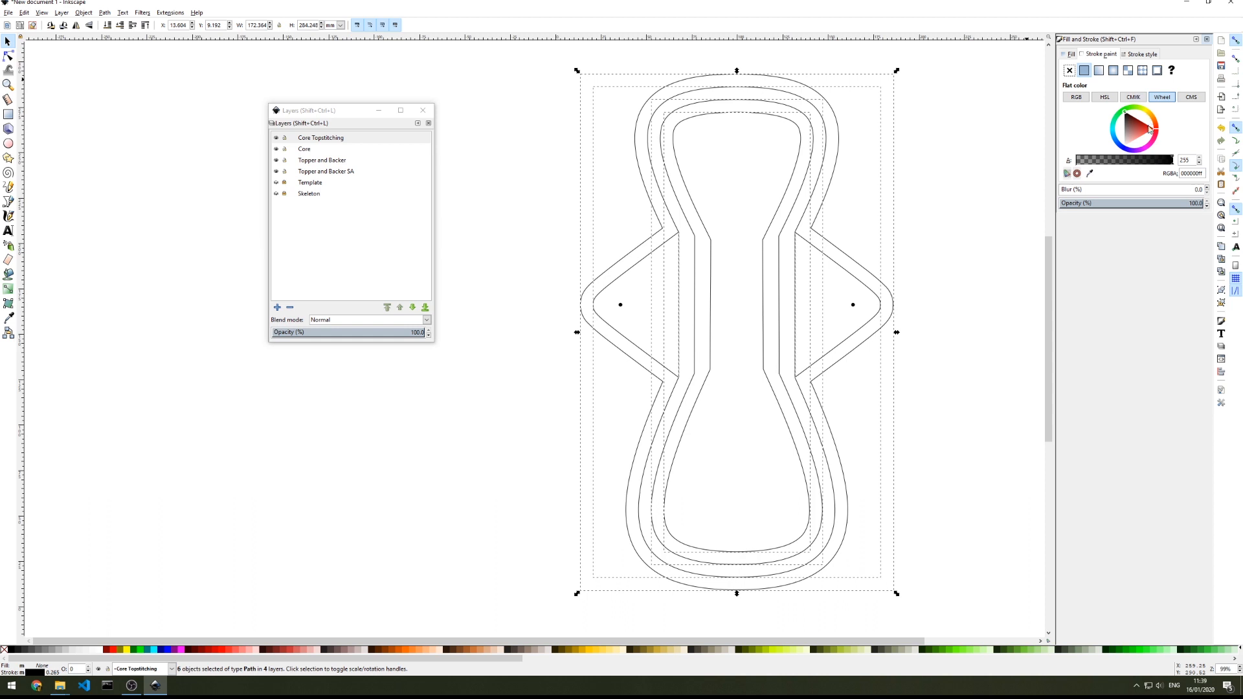
pyautogui.click(1141, 57)
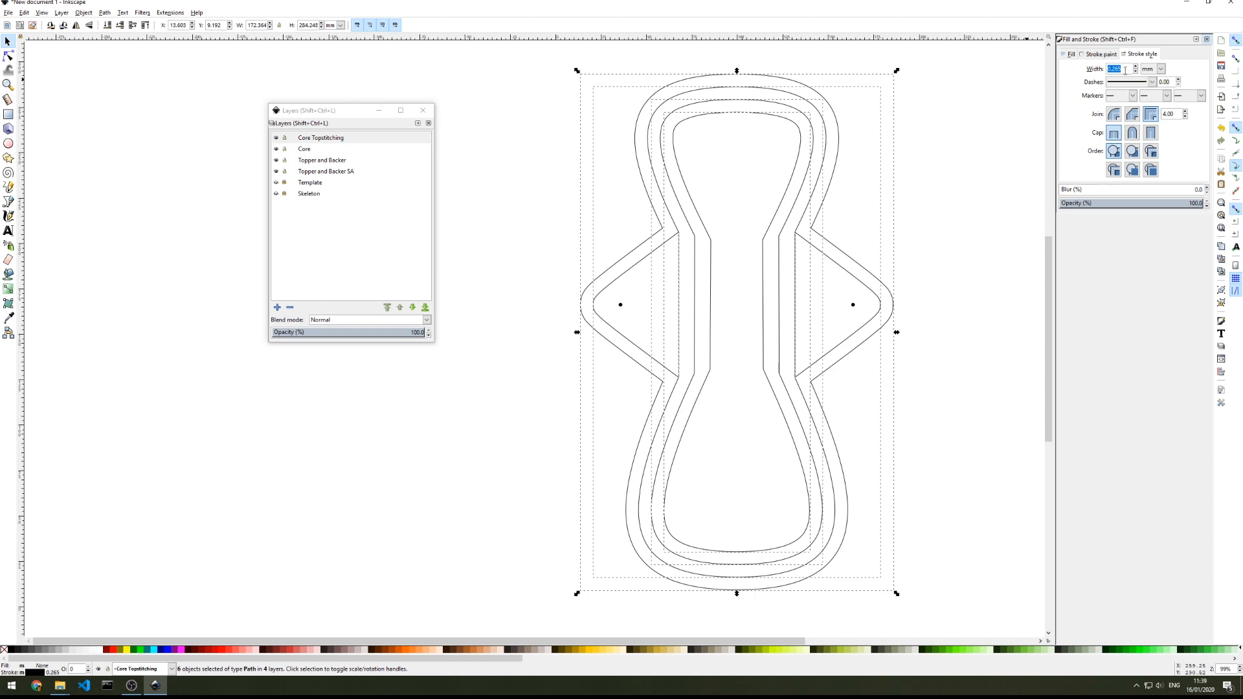
pyautogui.write('0')
pyautogui.press('Return')
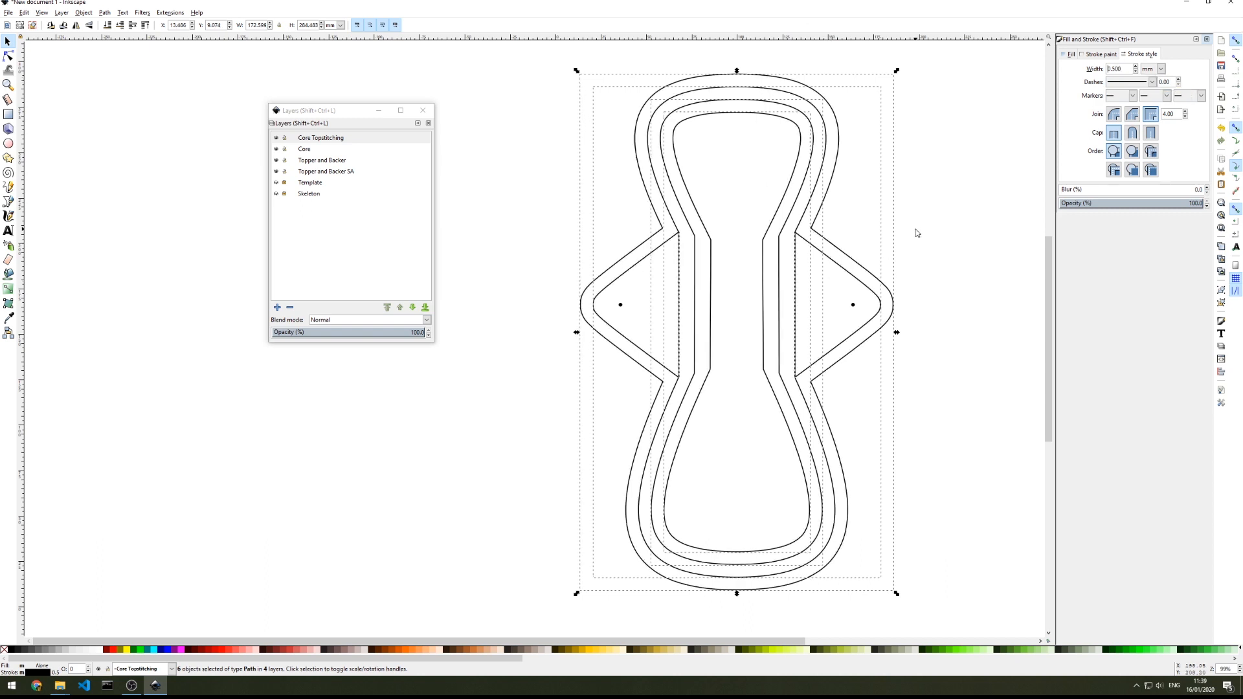
pyautogui.click(947, 235)
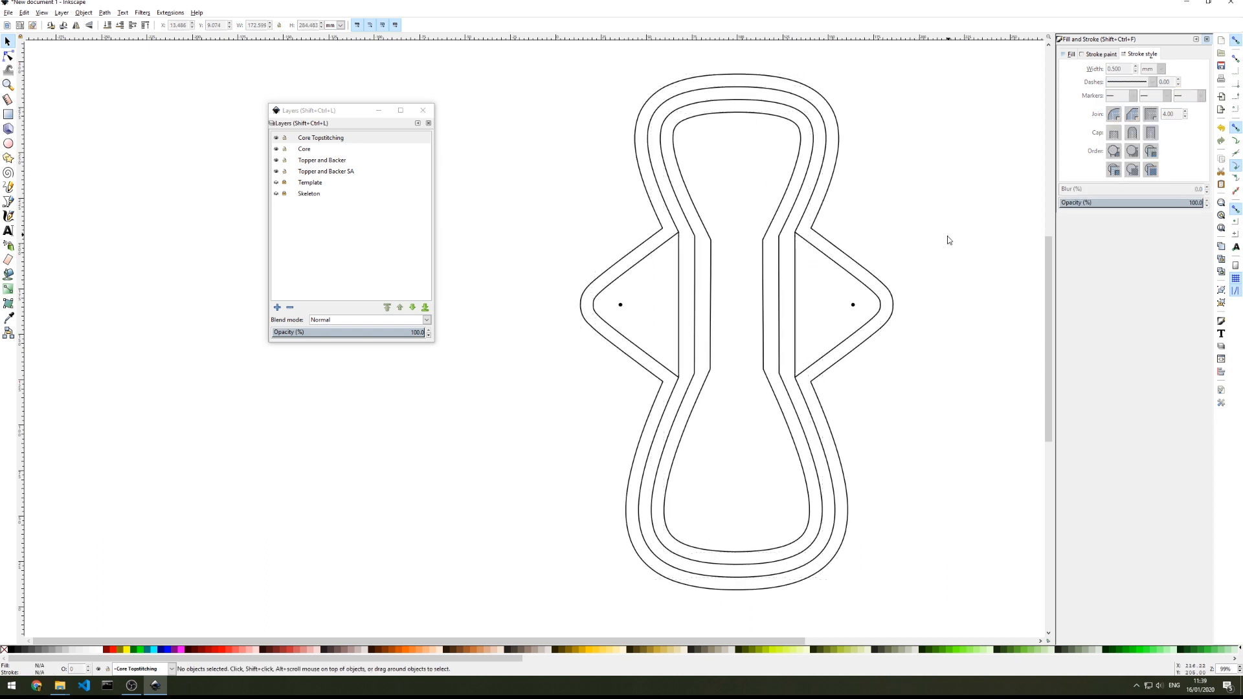
# Apply a short-dash stroke pattern to the Topper and Backer outline and the Core Topstitching outline
pyautogui.click(857, 280)
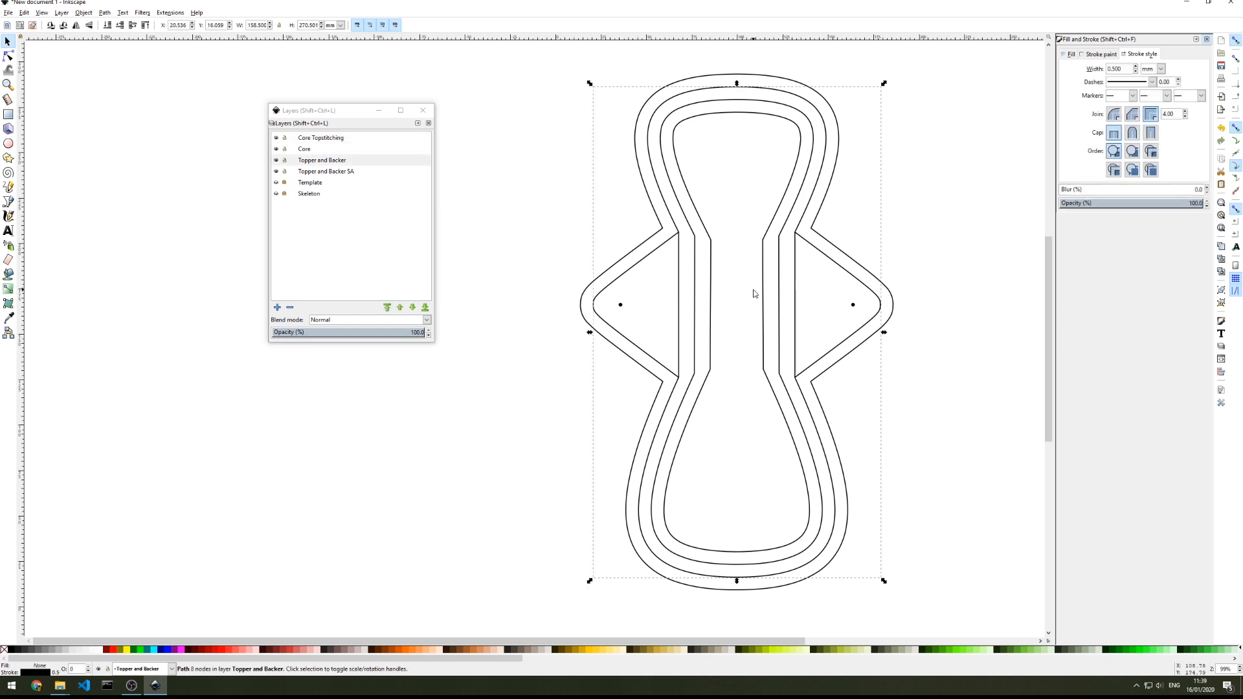
pyautogui.keyDown('shift'); pyautogui.click(764, 297); pyautogui.keyUp('shift')
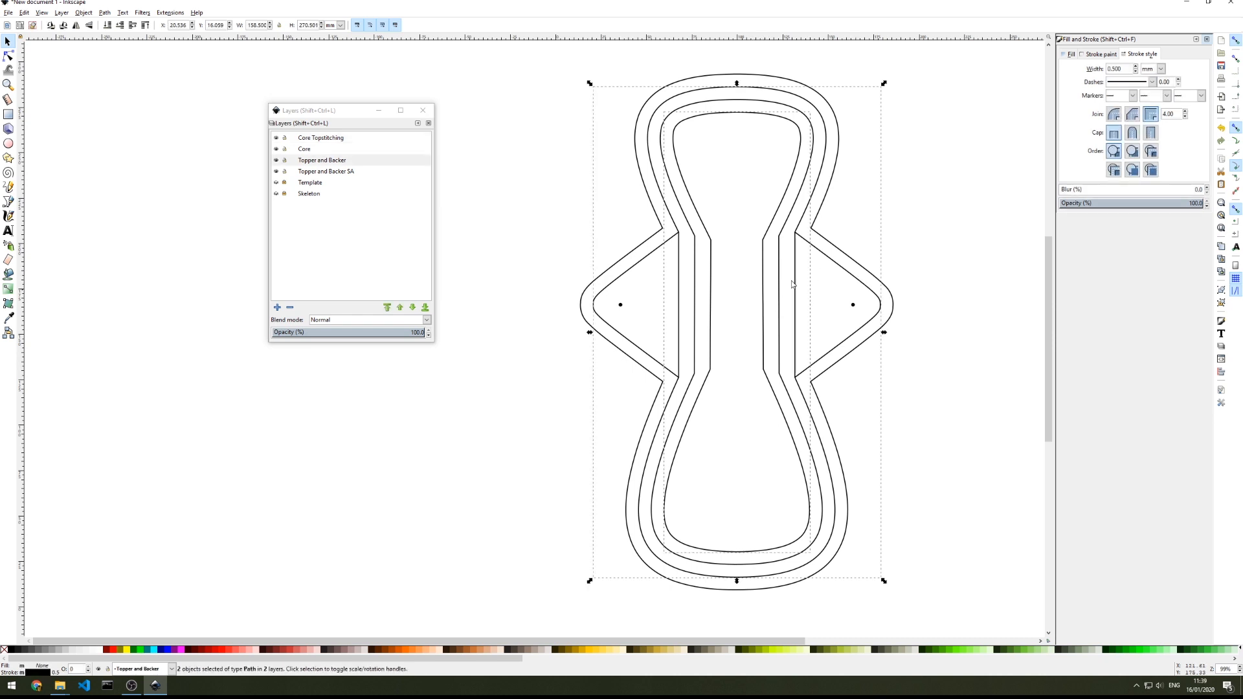
pyautogui.click(1152, 83)
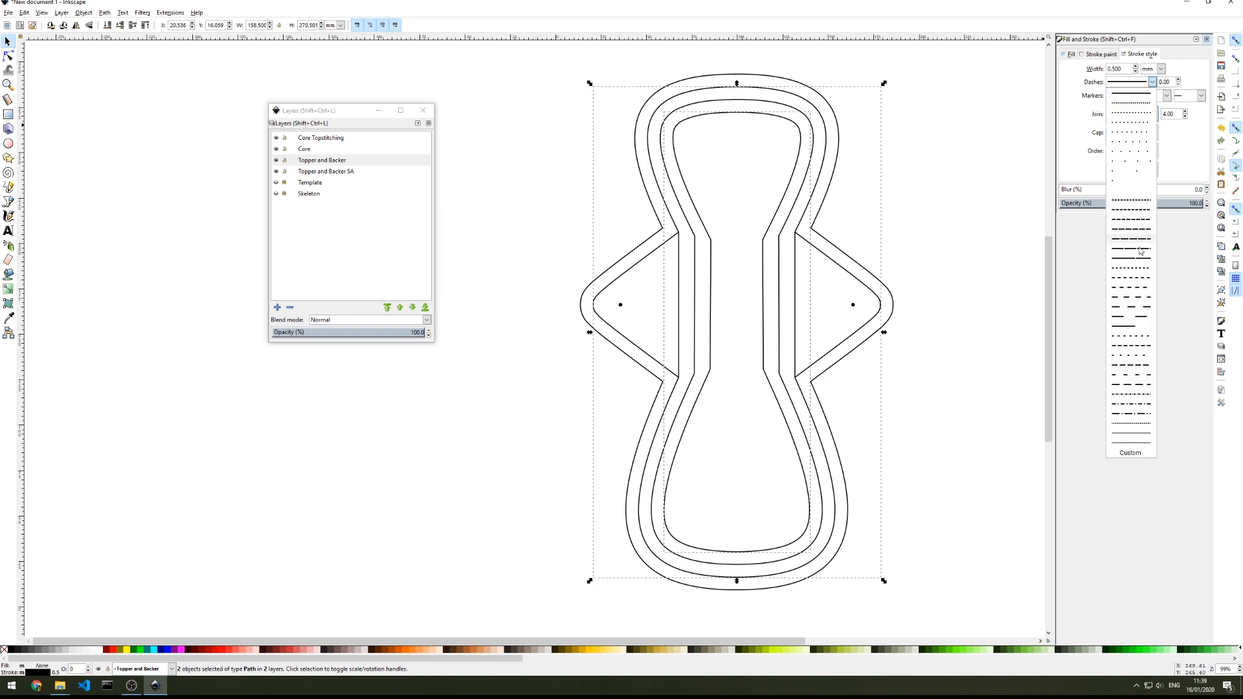
pyautogui.click(1141, 280)
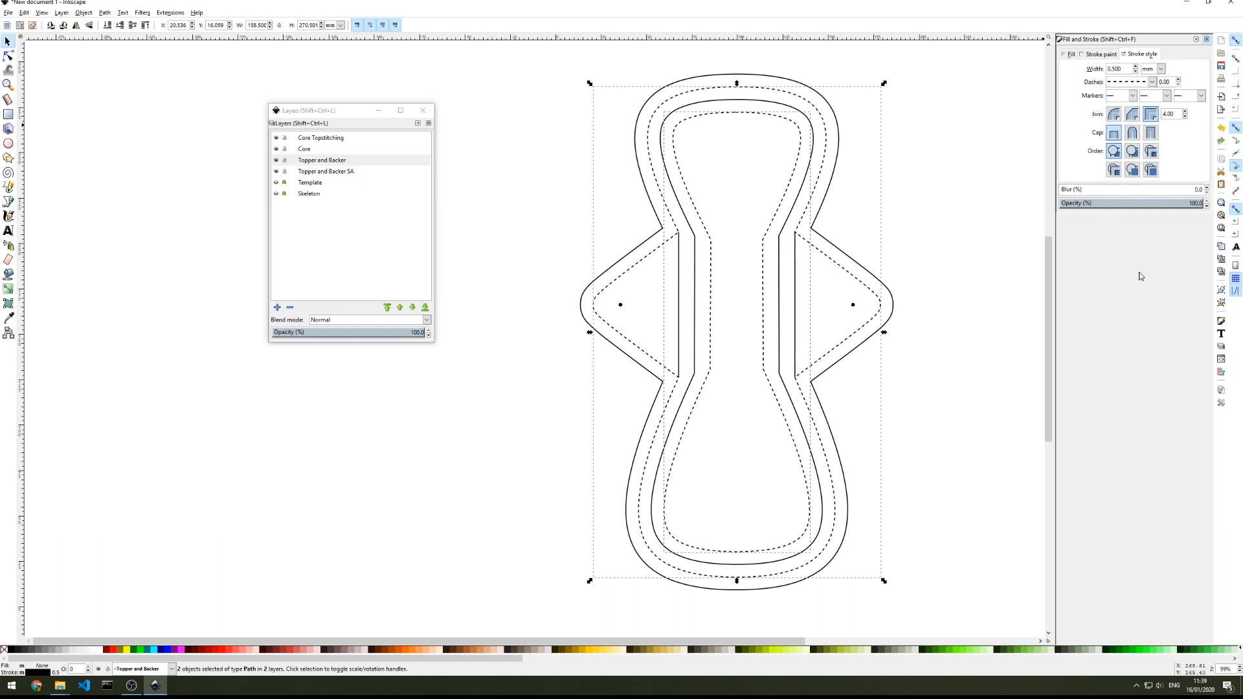
pyautogui.click(896, 389)
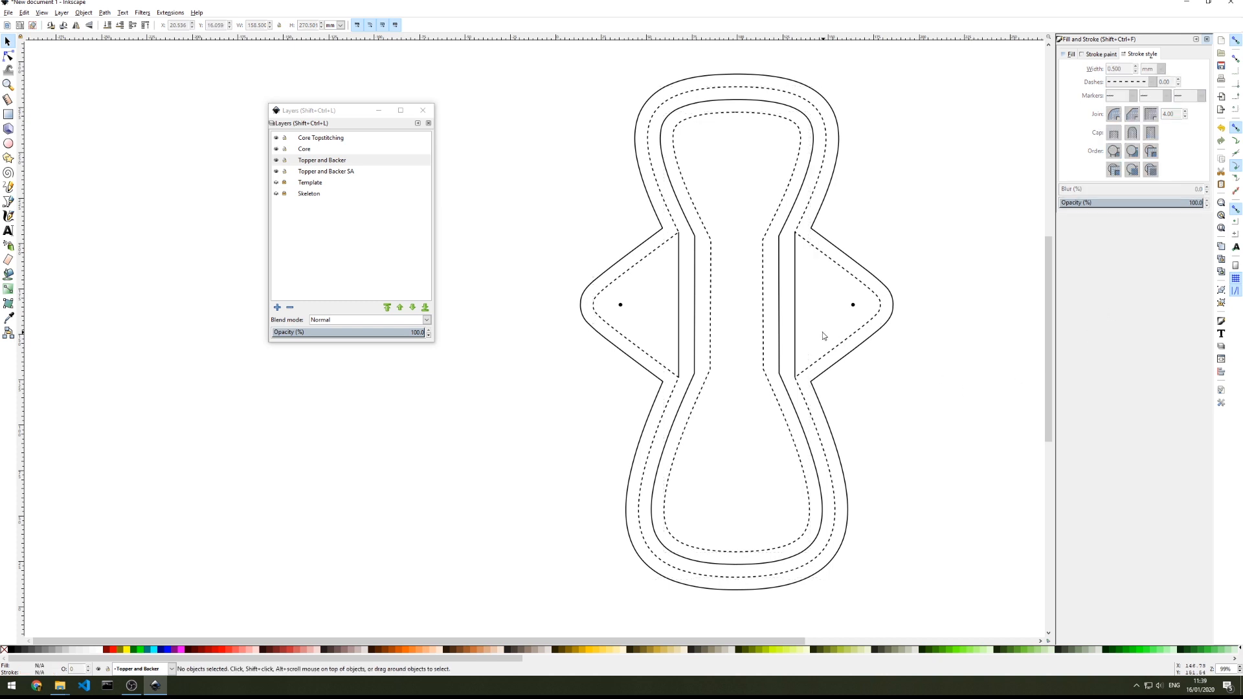
# Apply a long-dash stroke pattern to the two vertical lines at the base of the wings
pyautogui.click(796, 331)
pyautogui.keyDown('shift'); pyautogui.click(680, 338); pyautogui.keyUp('shift')
pyautogui.click(1153, 81)
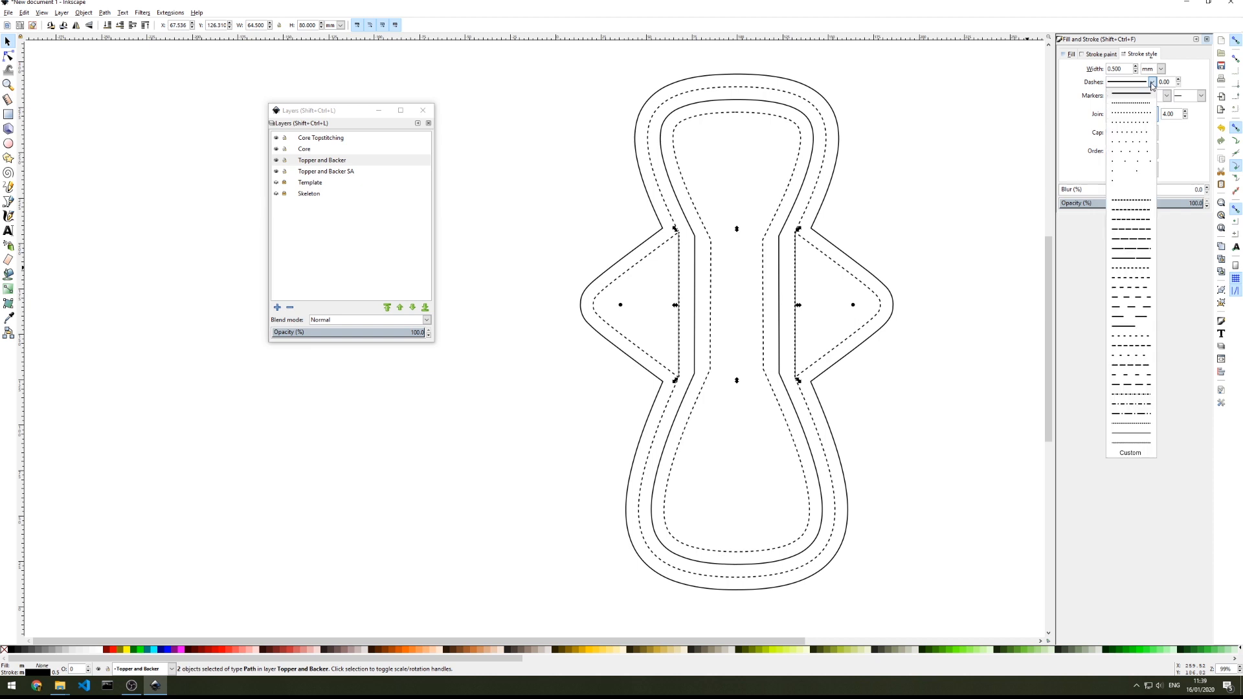
pyautogui.click(1139, 311)
pyautogui.click(983, 461)
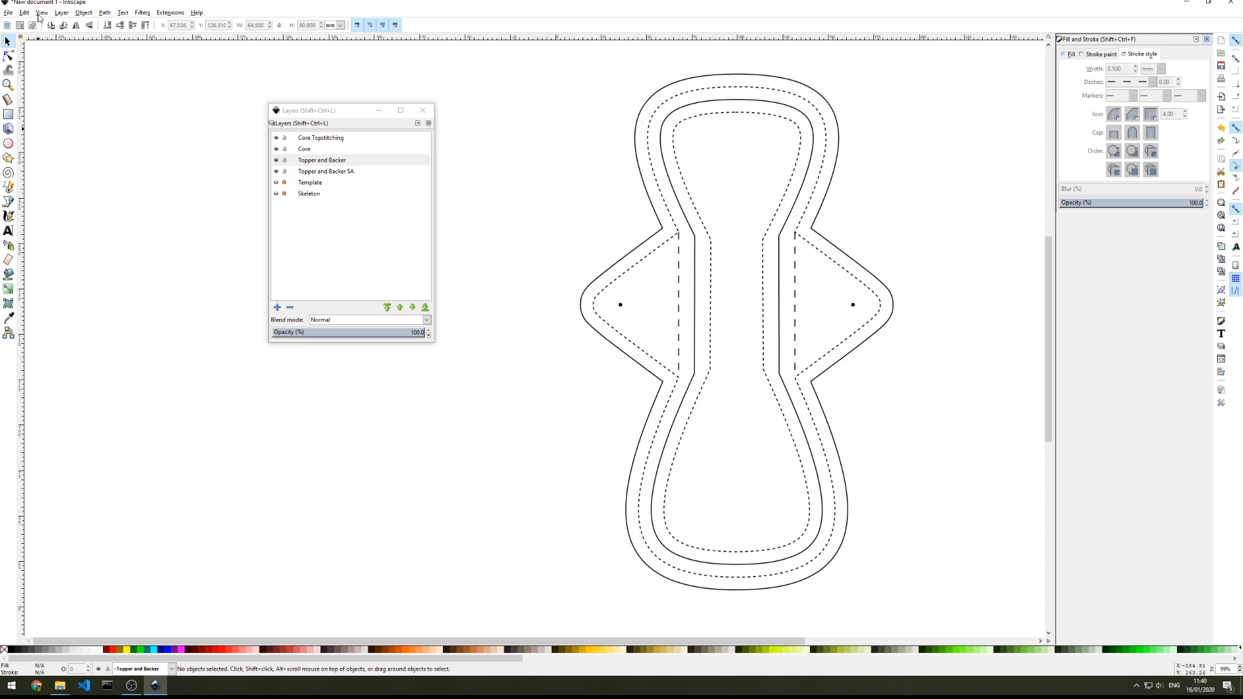
# Show the guides and draw a straight line about 301 mm long along the vertical centre guide, extending past both pad ends
pyautogui.click(42, 13)
pyautogui.click(55, 66)
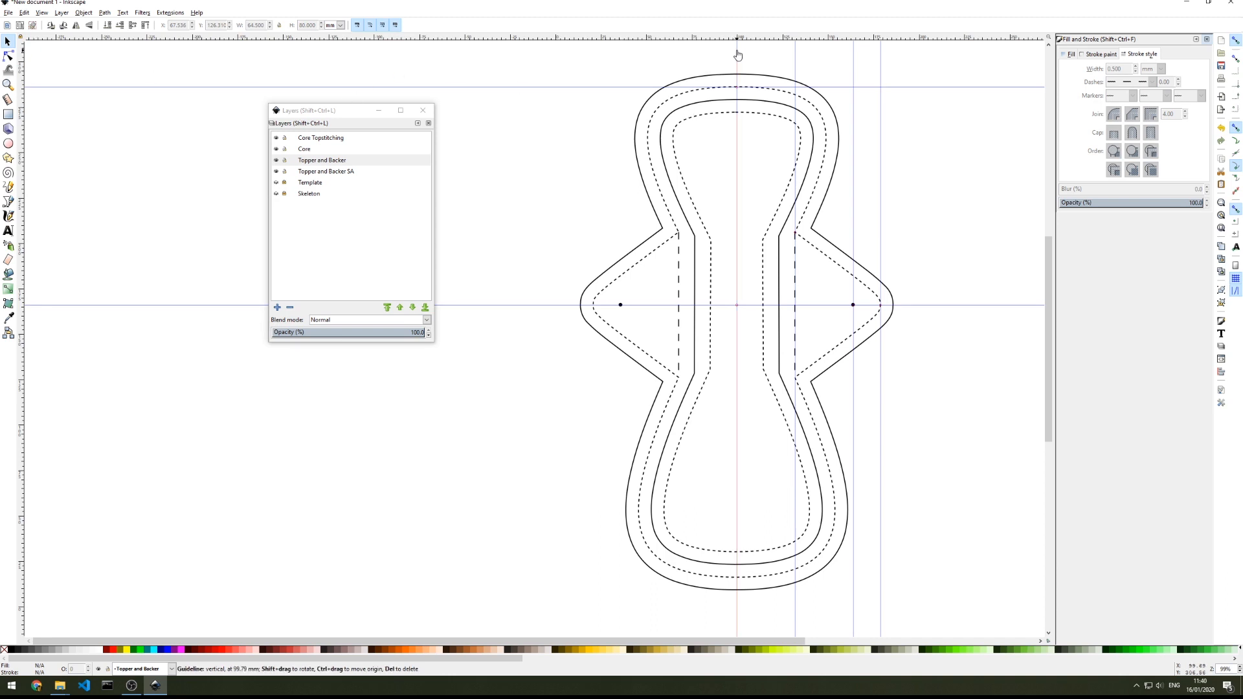
pyautogui.click(8, 201)
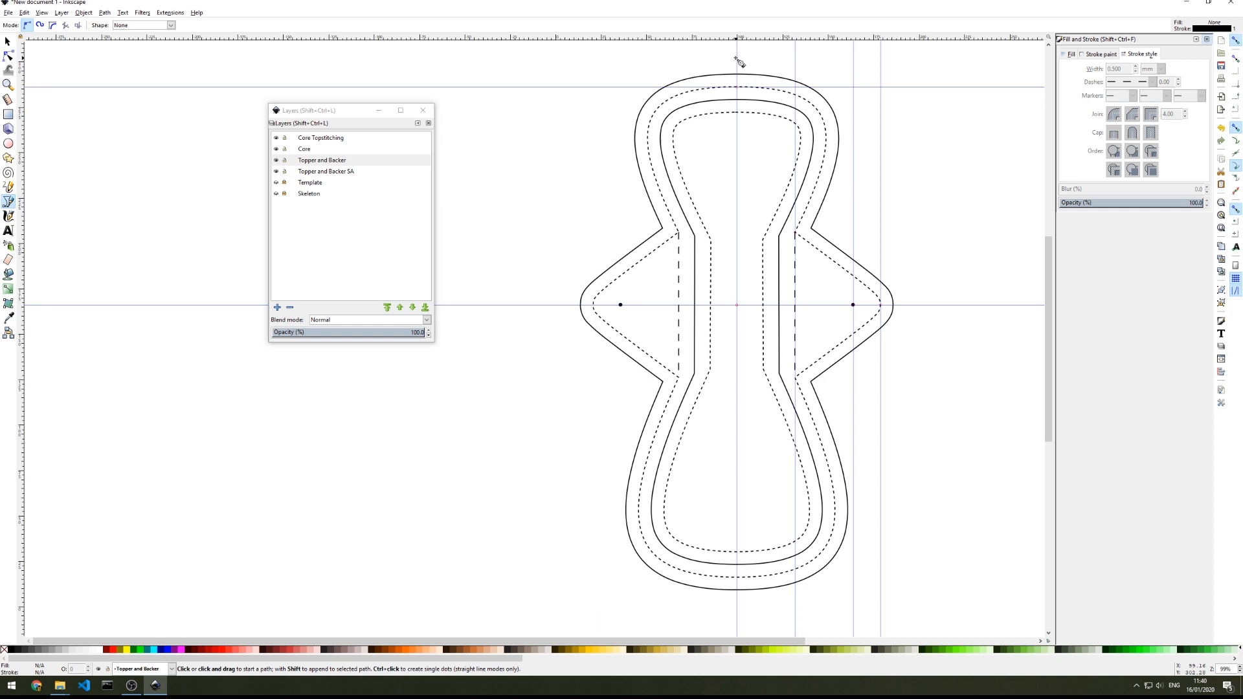
pyautogui.click(736, 59)
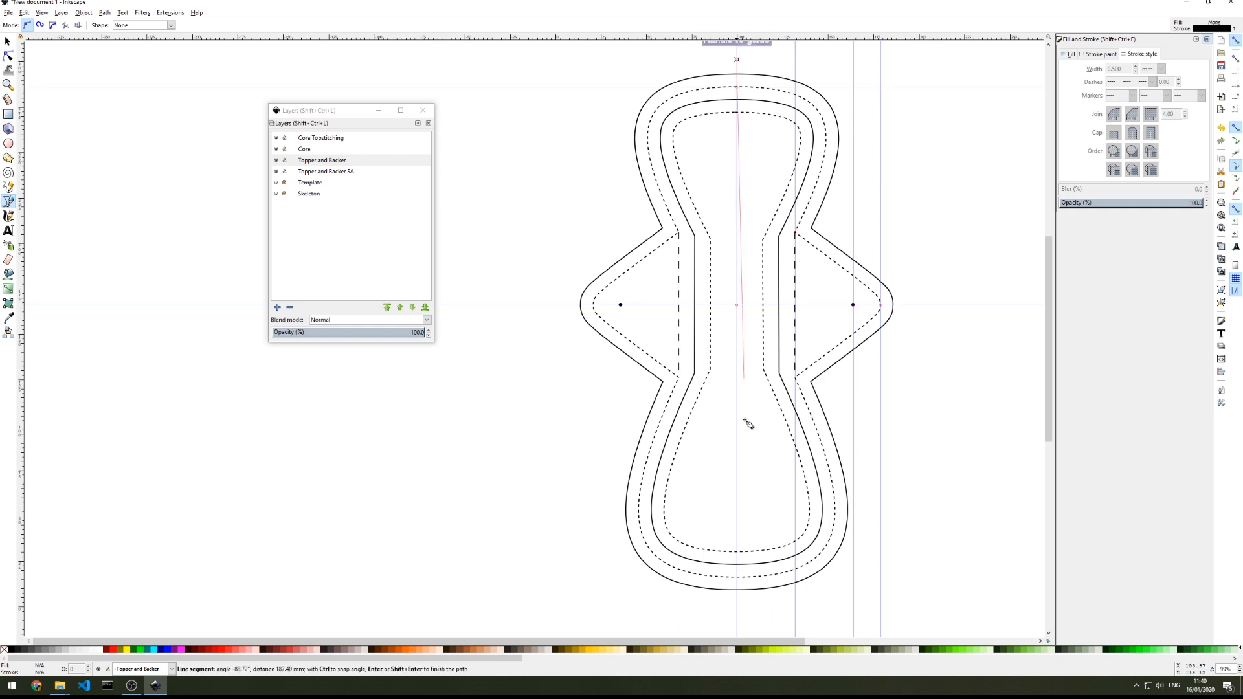
pyautogui.click(737, 607)
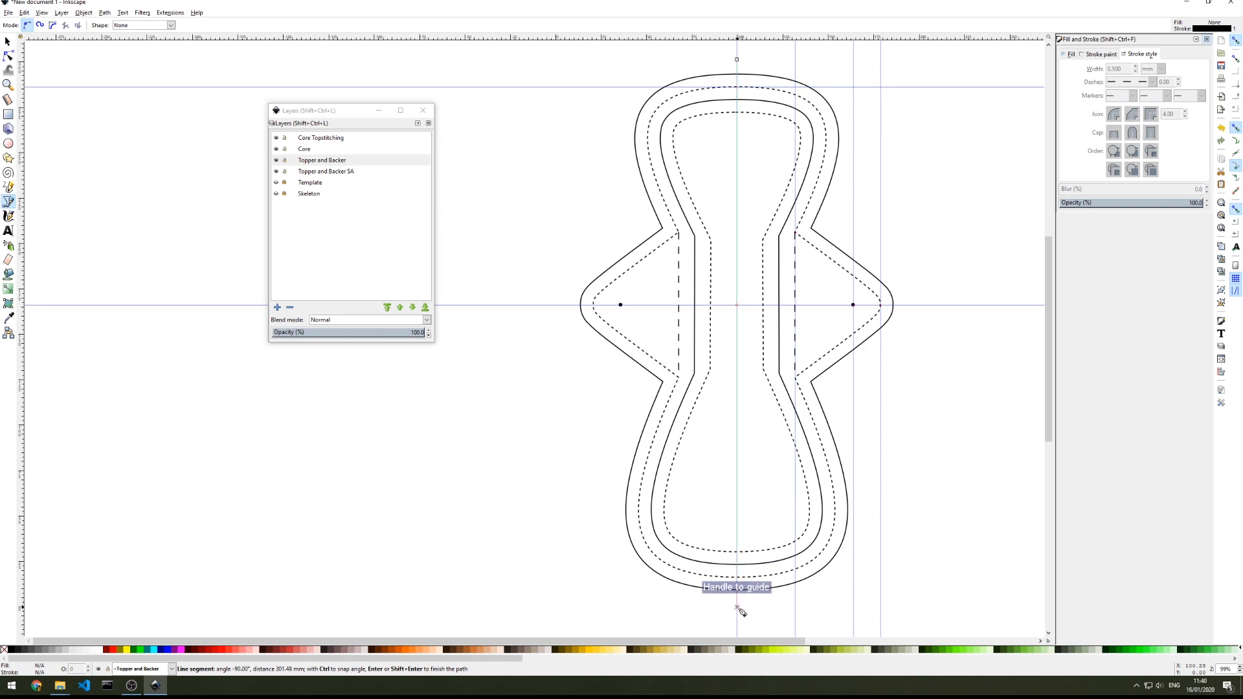
pyautogui.press('Return')
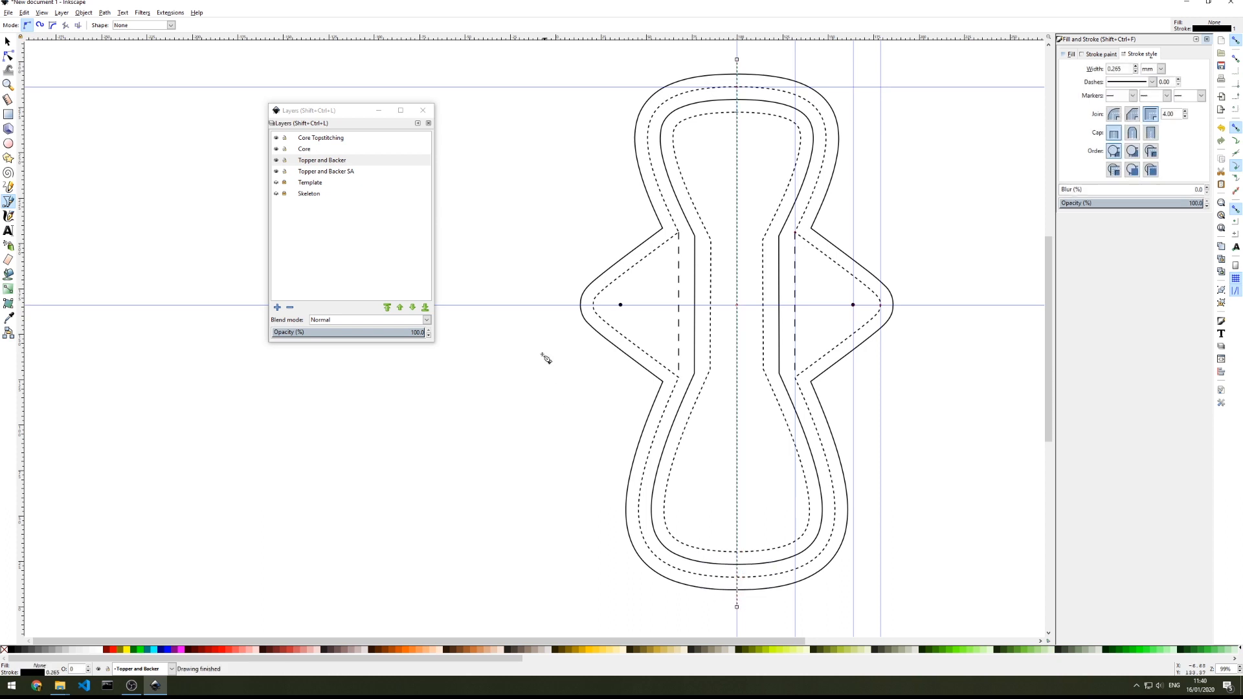
# Draw a straight line about 202 mm long along the horizontal guide through the wings, and hide the guides
pyautogui.click(549, 305)
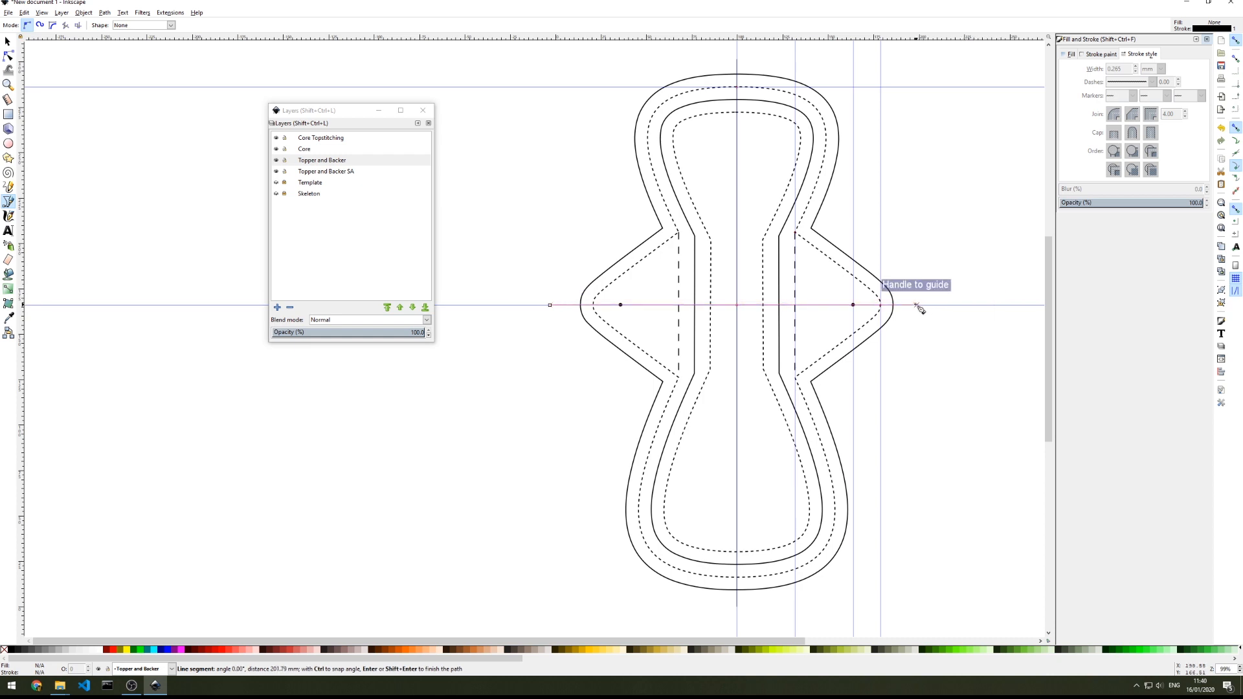
pyautogui.doubleClick(917, 306)
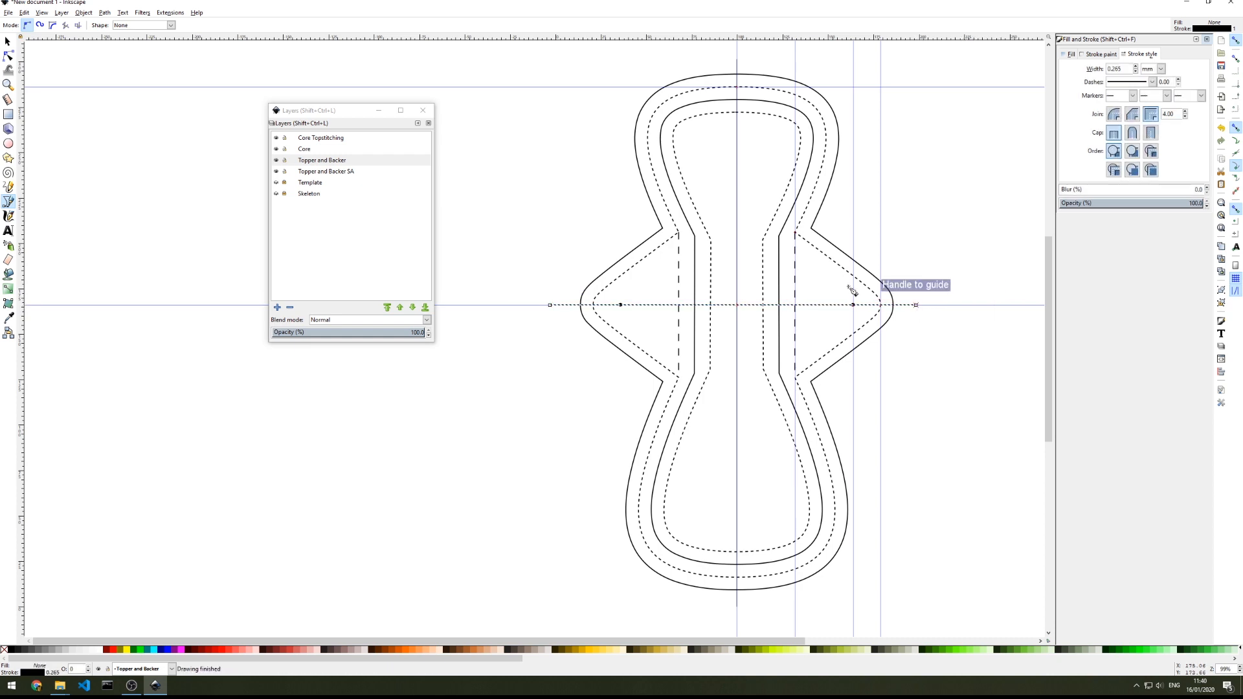
pyautogui.click(25, 14)
pyautogui.moveTo(43, 13)
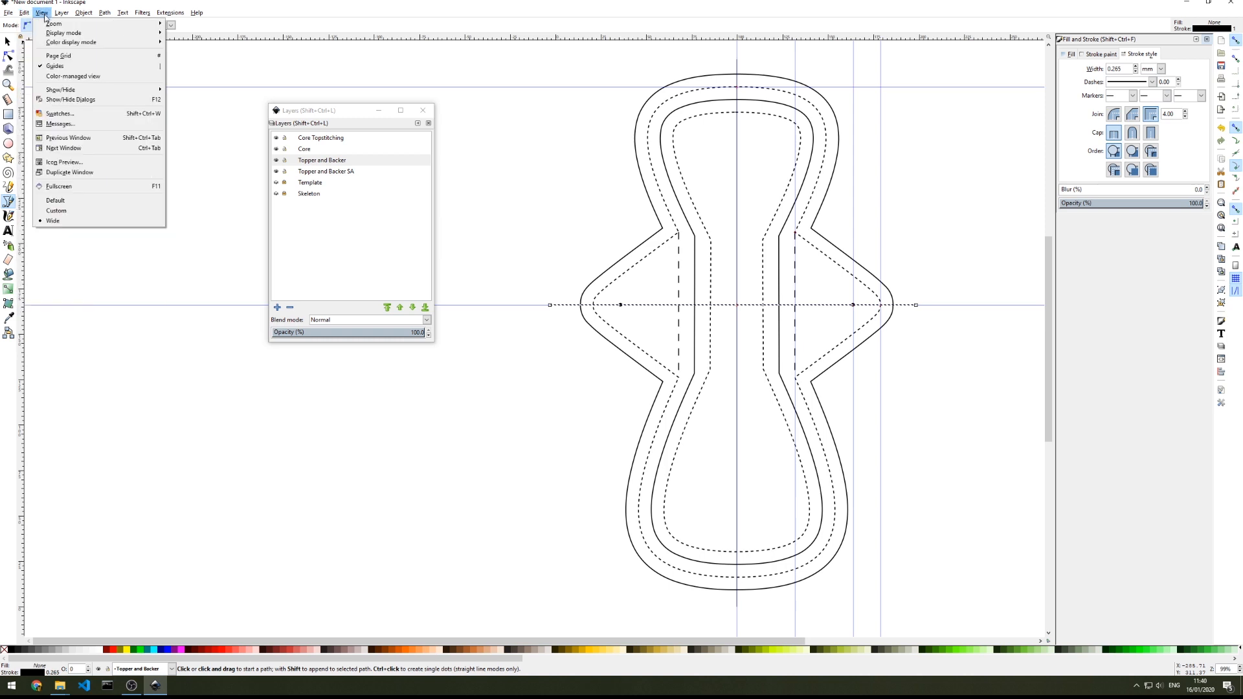
pyautogui.click(52, 64)
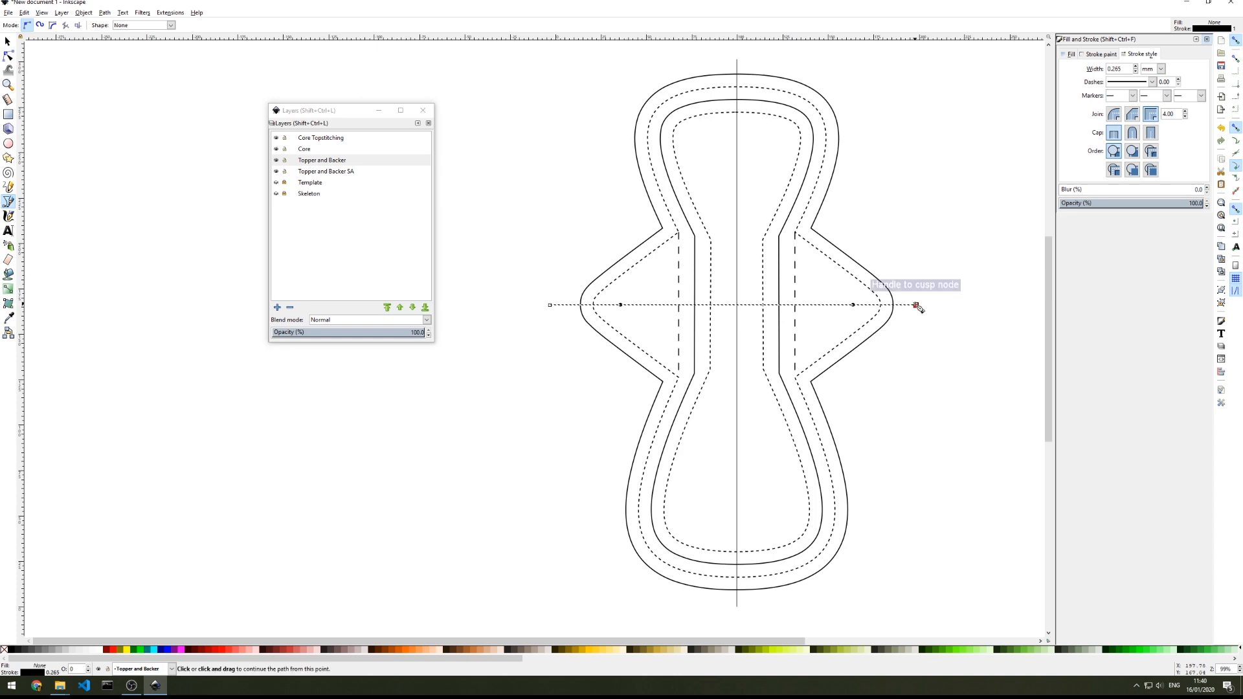
# Shorten the horizontal centre line by moving both end nodes onto the outer seam allowance outline at the wing tips
pyautogui.scroll(4, 882, 330)
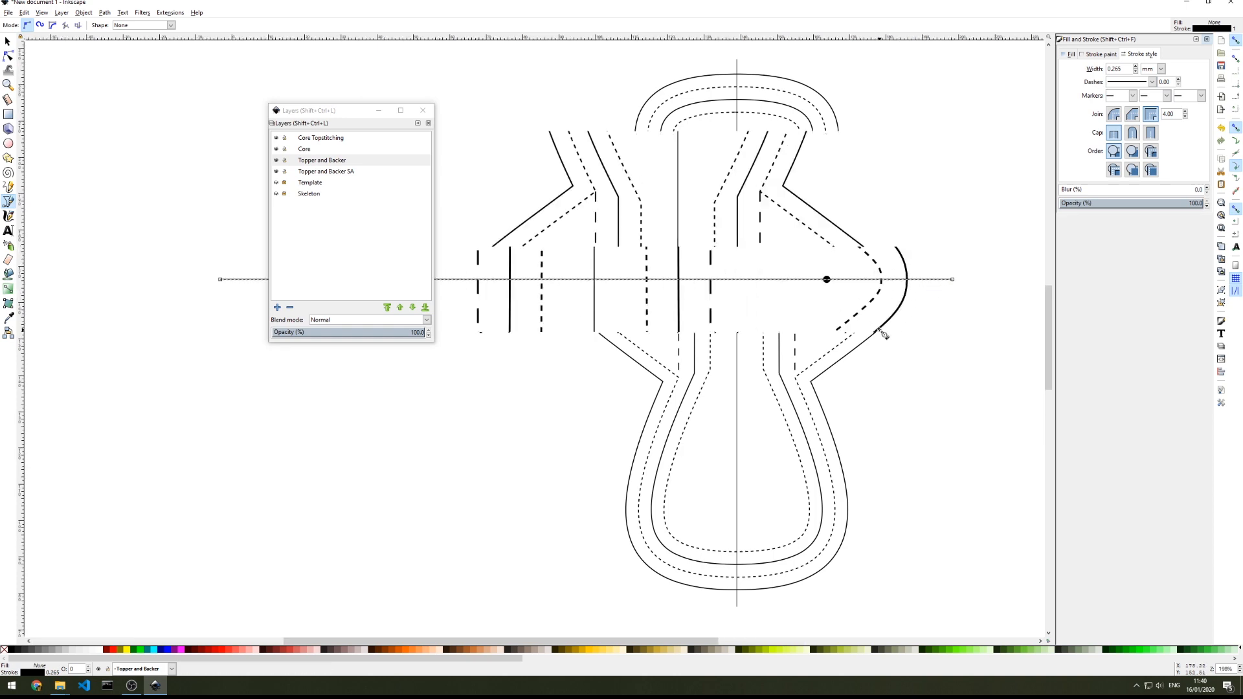
pyautogui.scroll(-1, 933, 317)
pyautogui.click(9, 56)
pyautogui.moveTo(1003, 255); pyautogui.dragTo(938, 255)
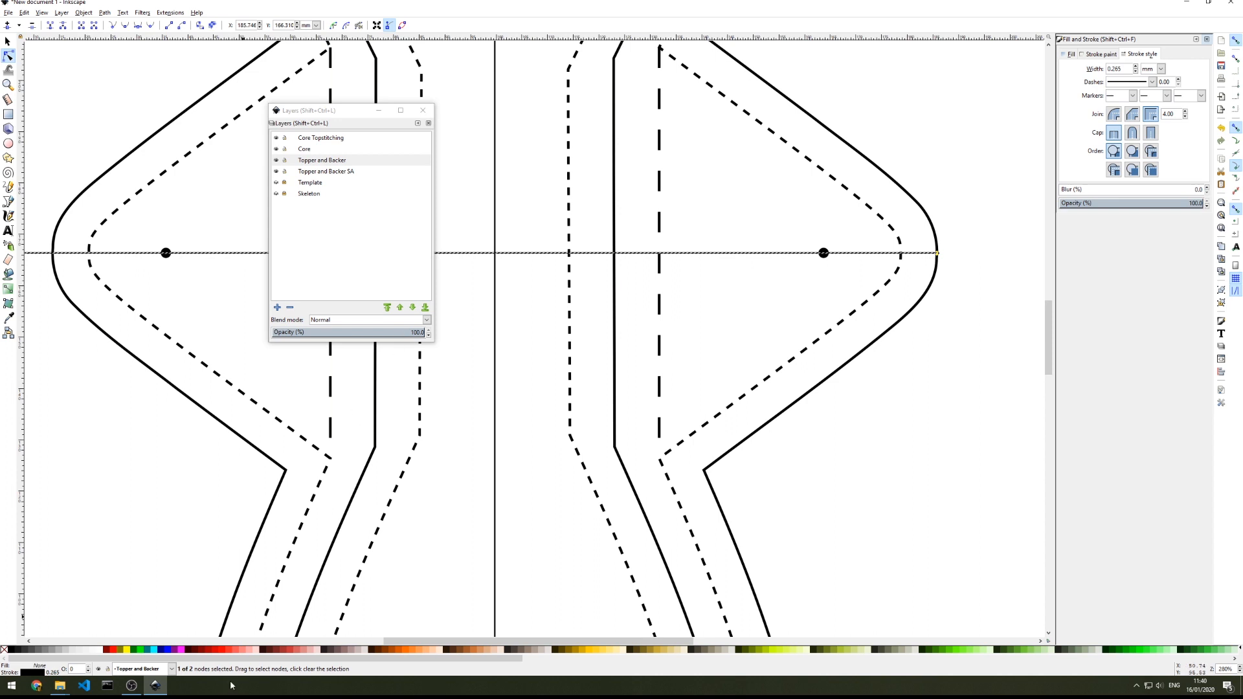
pyautogui.hscroll(-3, 779, 644)
pyautogui.moveTo(350, 115); pyautogui.dragTo(158, 331)
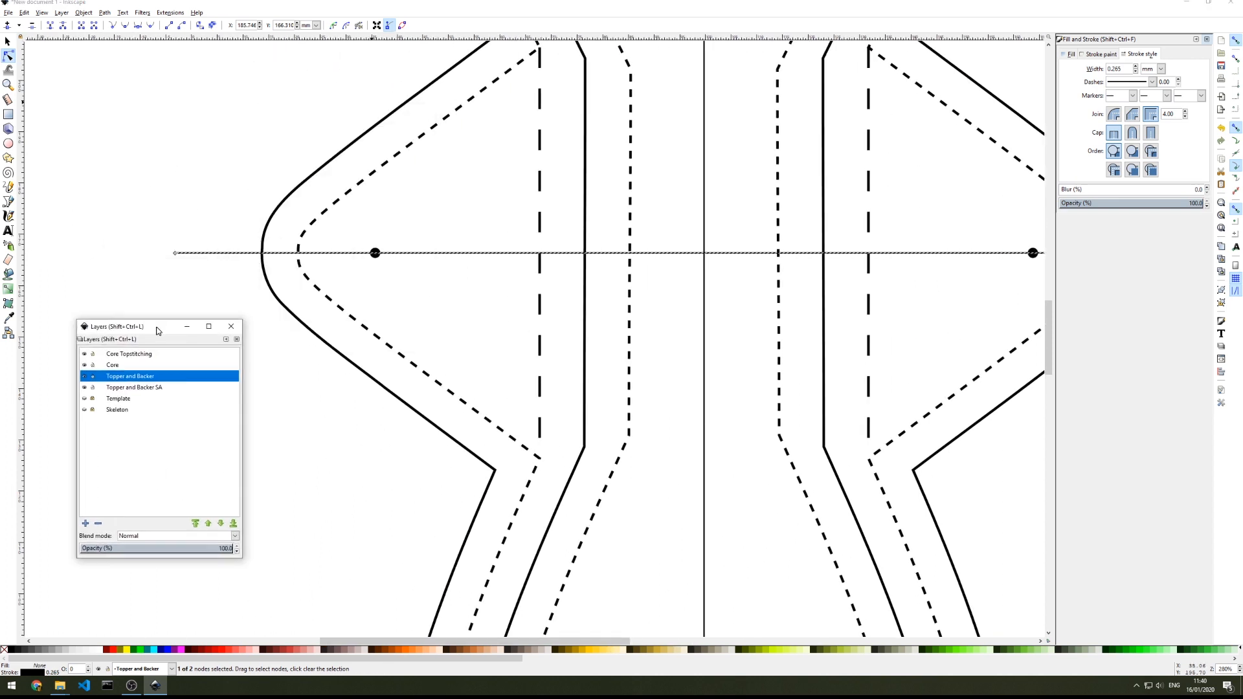
pyautogui.moveTo(175, 253); pyautogui.dragTo(266, 255)
# Shorten the vertical centre line by moving its lower and upper end nodes onto the outer seam allowance outline
pyautogui.scroll(-15, 771, 485)
pyautogui.click(705, 486)
pyautogui.scroll(12, 709, 454)
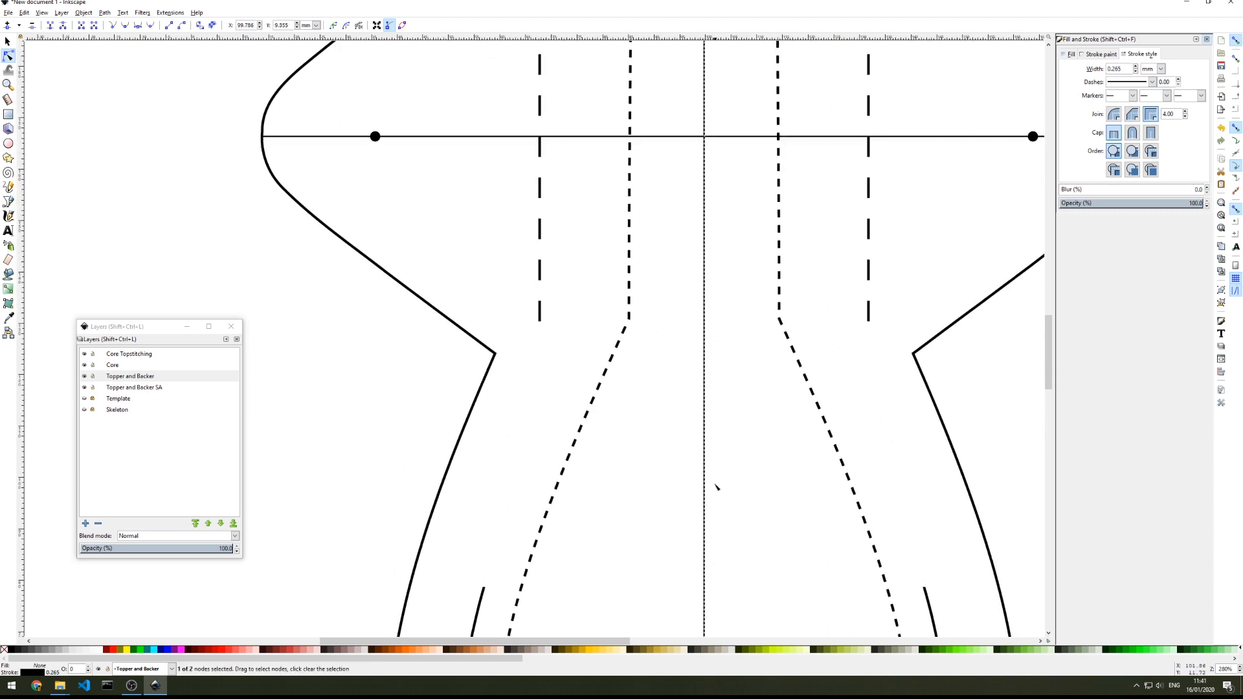
pyautogui.scroll(12, 716, 486)
pyautogui.moveTo(705, 197); pyautogui.dragTo(705, 242)
pyautogui.scroll(-3, 777, 152)
# Select both centre lines and add a layer named Lines above the Topper and Backer layer
pyautogui.keyDown('shift'); pyautogui.click(742, 411); pyautogui.keyUp('shift')
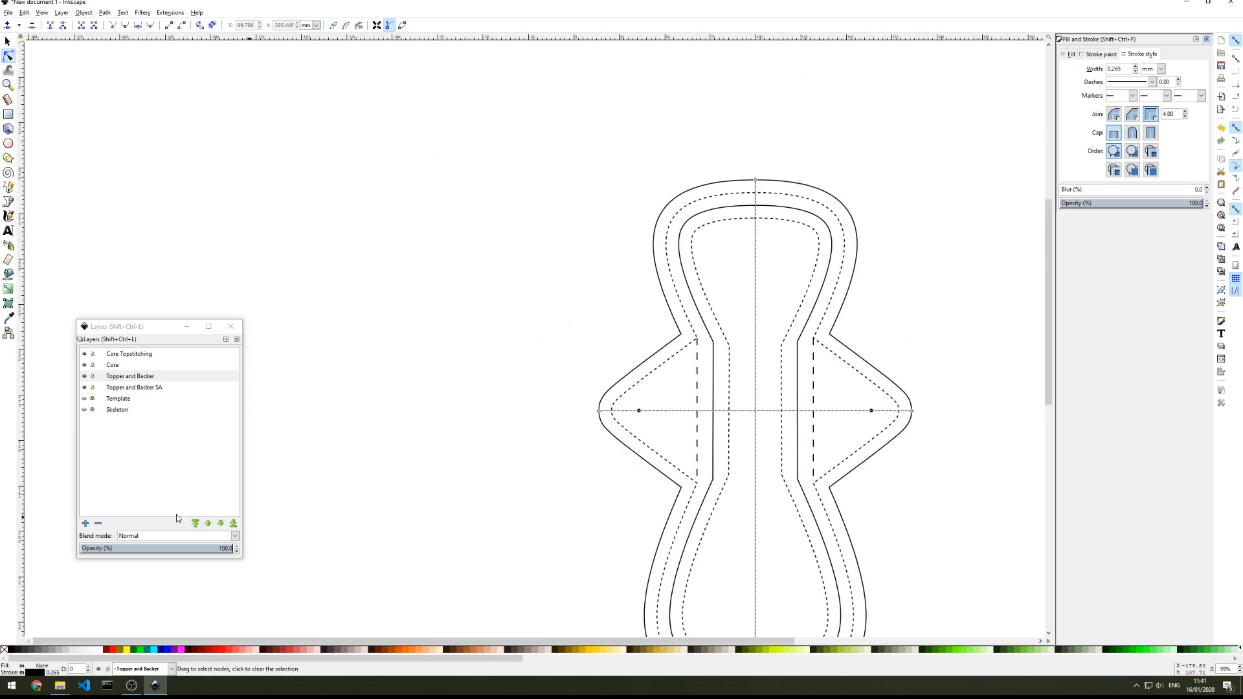
pyautogui.click(86, 523)
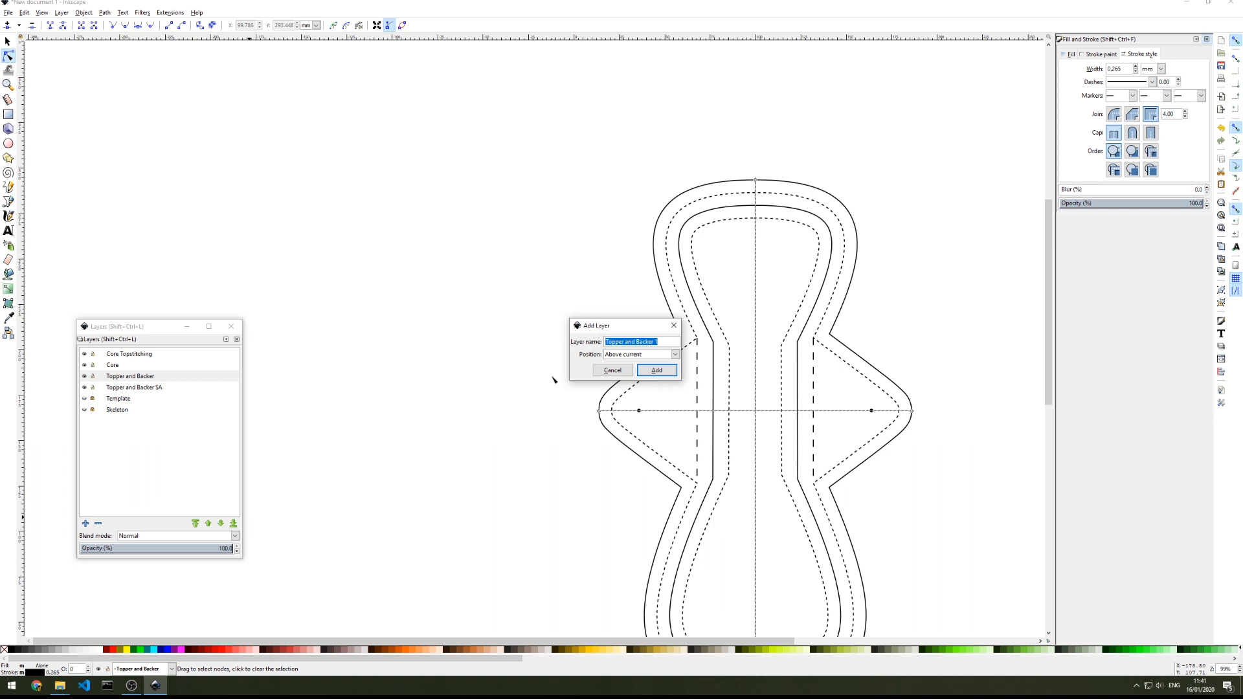
pyautogui.write('Lines')
pyautogui.press('Return')
# Move the vertical and horizontal centre lines to the Lines layer
pyautogui.click(753, 403)
pyautogui.keyDown('shift'); pyautogui.click(756, 403); pyautogui.keyUp('shift')
pyautogui.rightClick(756, 401)
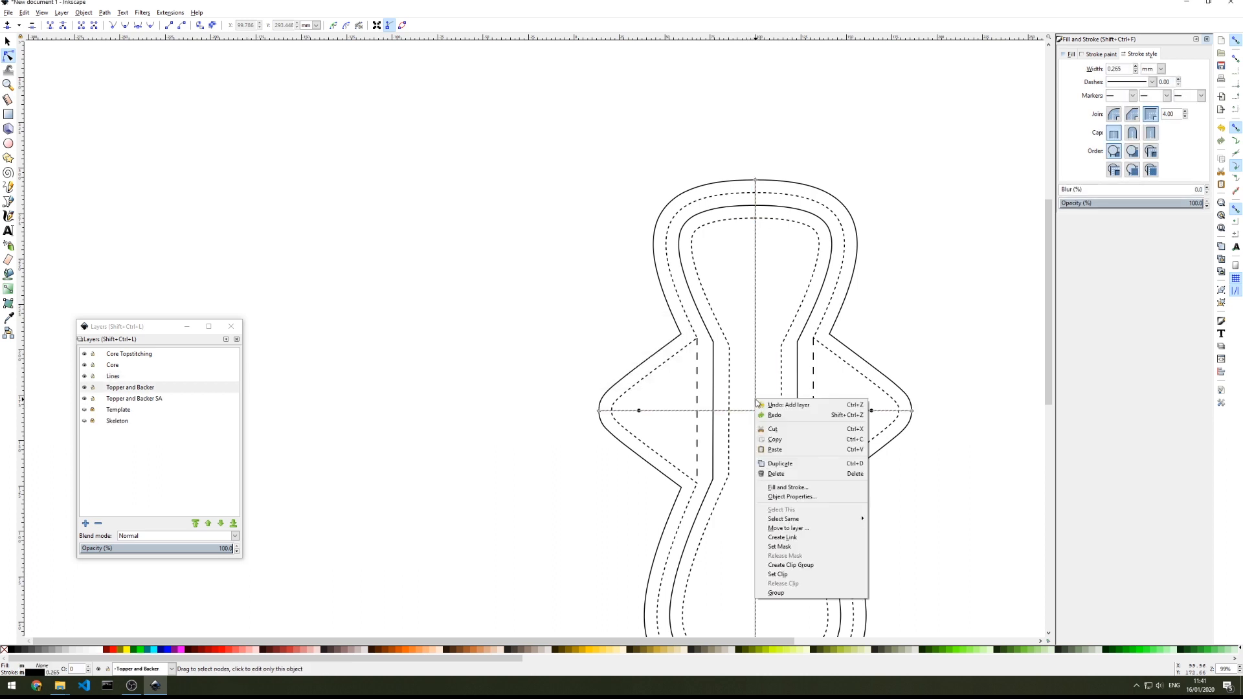
pyautogui.click(785, 528)
pyautogui.click(602, 334)
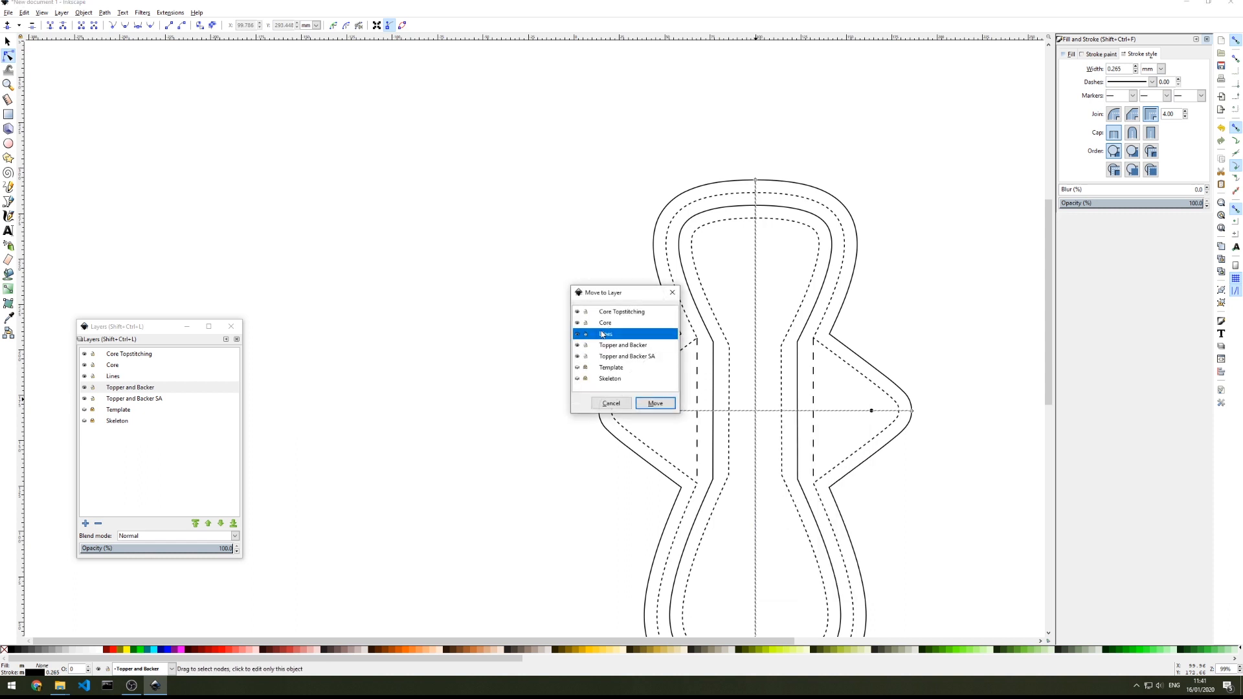
pyautogui.click(655, 403)
pyautogui.scroll(6, 544, 382)
pyautogui.scroll(-10, 544, 383)
pyautogui.scroll(4, 544, 386)
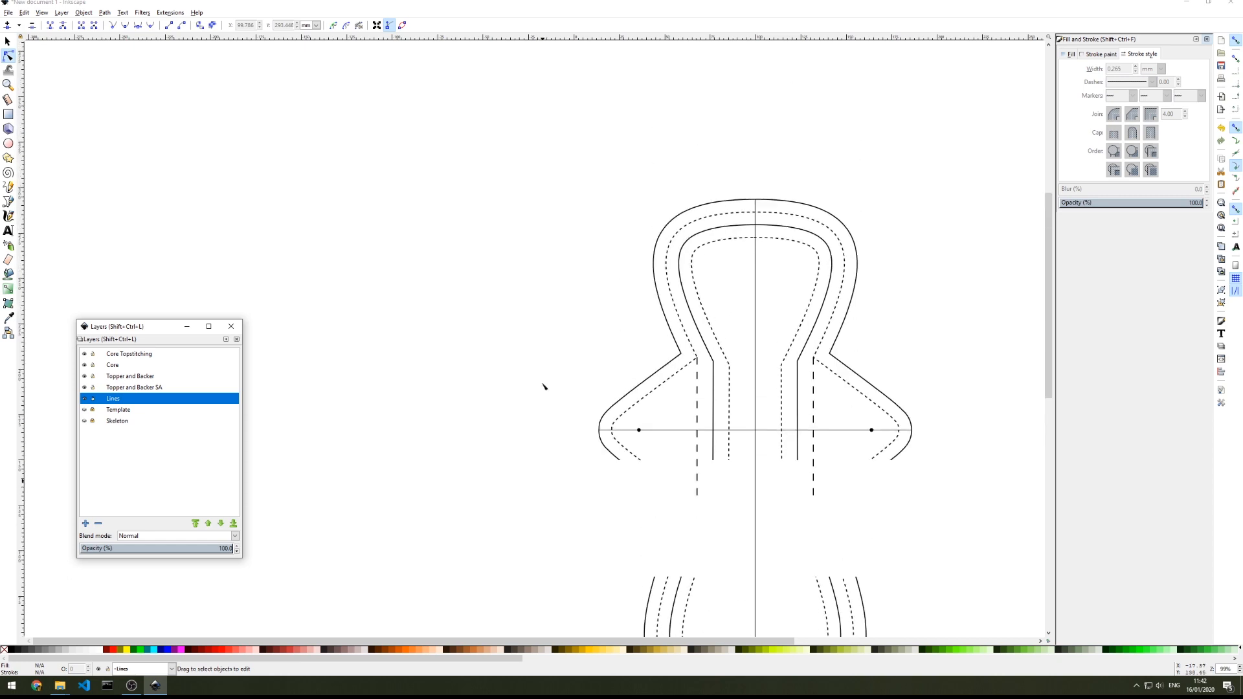